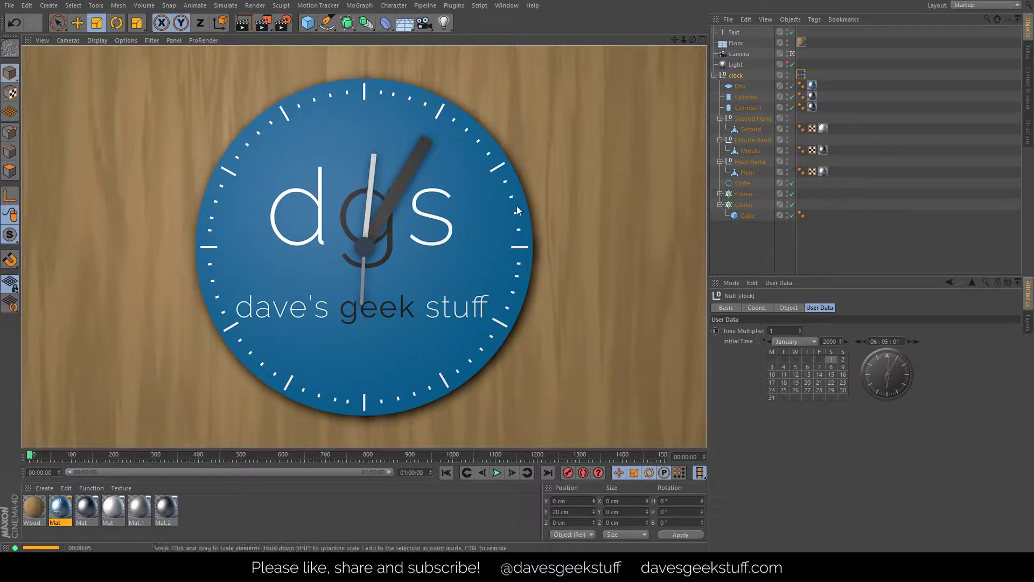
# Examine the clock's disc outside the scene camera, from an oblique perspective view.
pyautogui.click(742, 87)
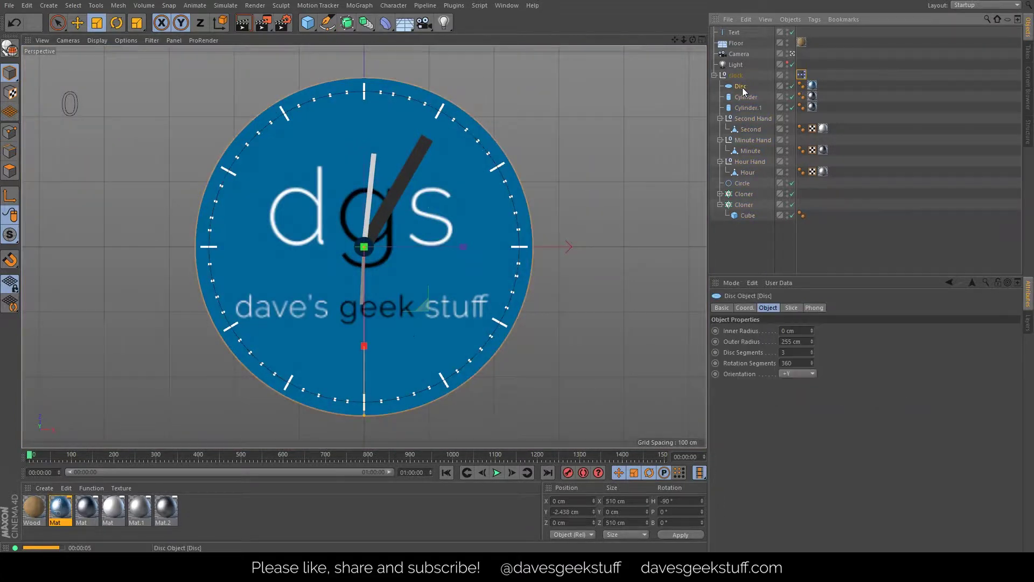
pyautogui.click(792, 54)
pyautogui.scroll(4, 347, 313)
pyautogui.scroll(-3, 348, 312)
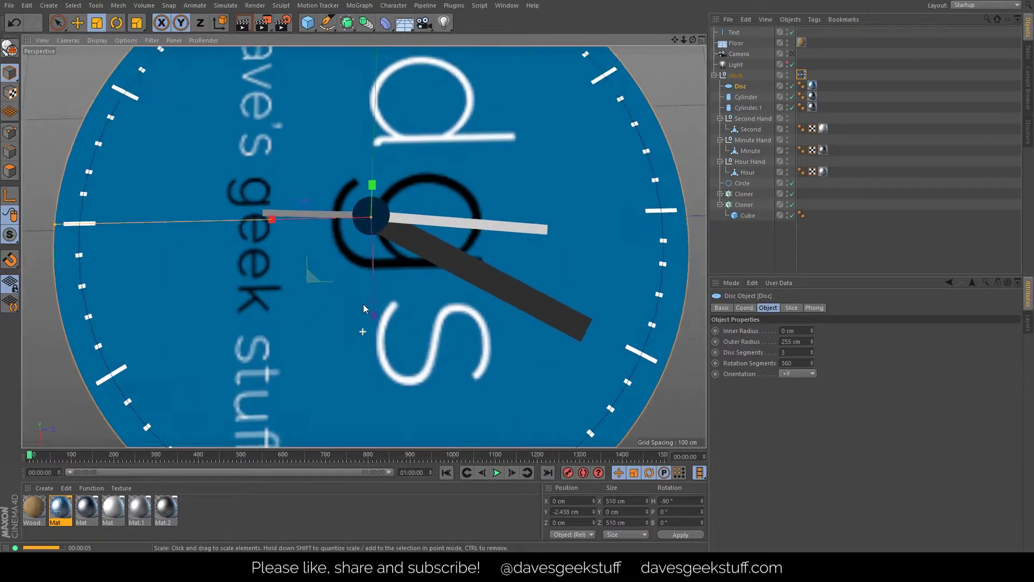
pyautogui.keyDown('alt'); pyautogui.moveTo(363, 304); pyautogui.dragTo(405, 179); pyautogui.keyUp('alt')
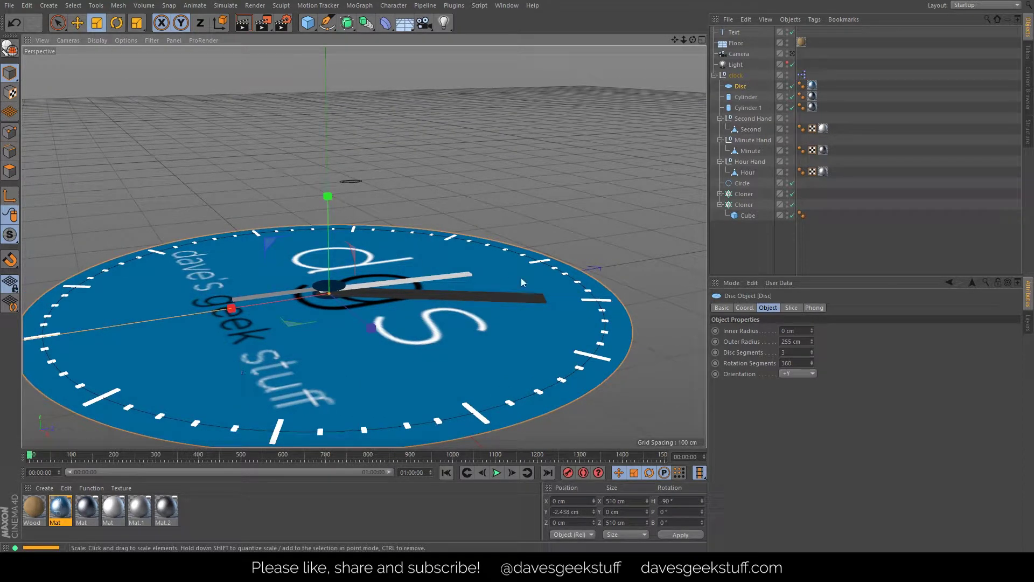
# Inspect the two center cylinders that form the clock's hub, close up.
pyautogui.click(746, 97)
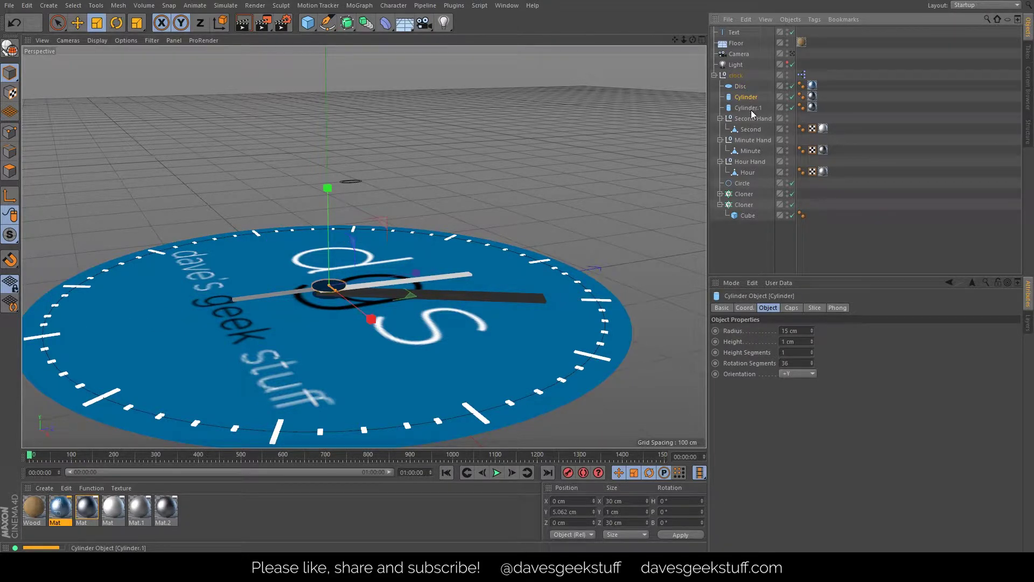
pyautogui.click(752, 108)
pyautogui.scroll(8, 337, 301)
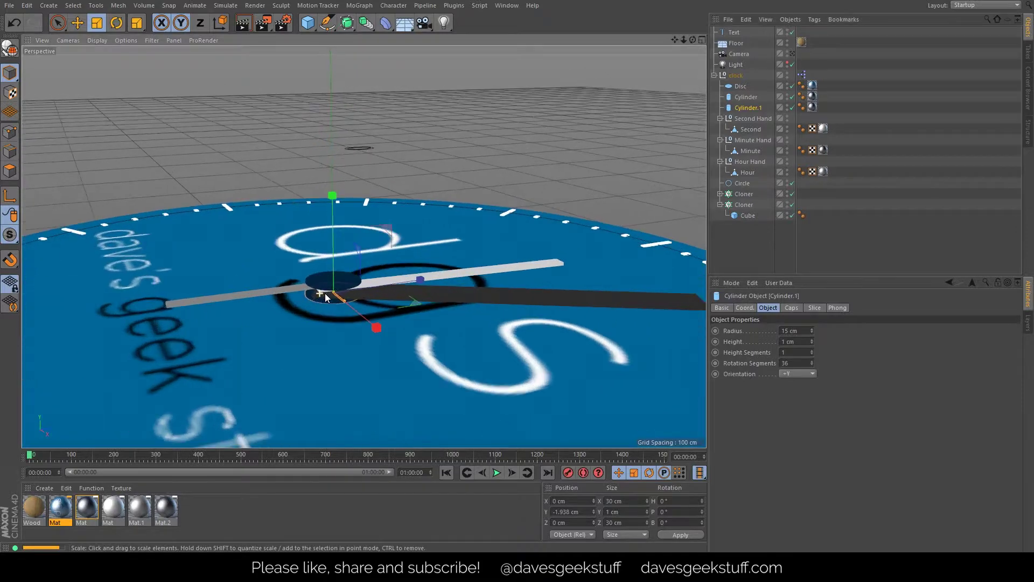
pyautogui.keyDown('alt'); pyautogui.moveTo(335, 298); pyautogui.dragTo(355, 313); pyautogui.keyUp('alt')
pyautogui.scroll(-10, 356, 313)
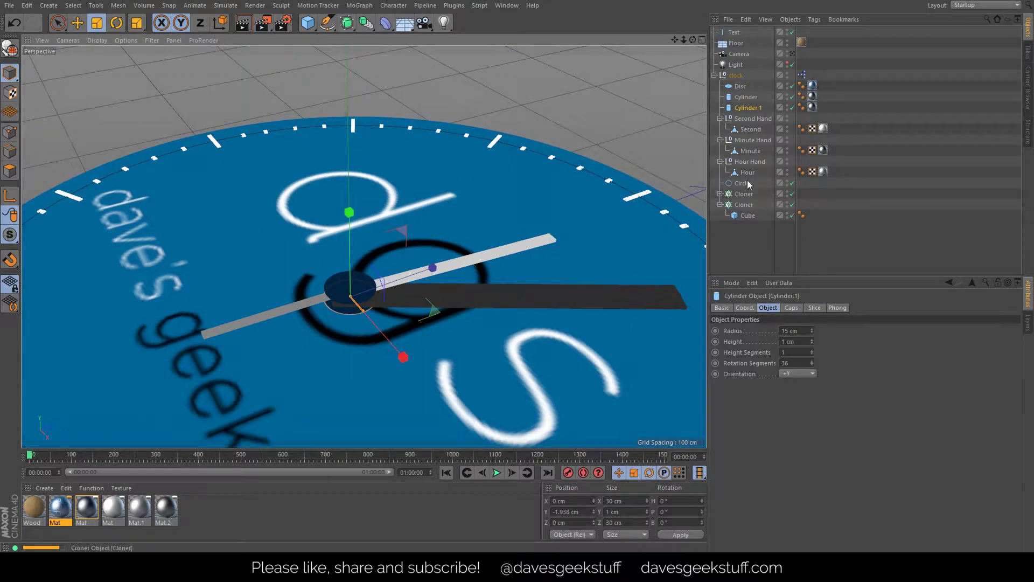
# Examine the second, minute and hour hand polygons together with their parent nulls.
pyautogui.click(751, 128)
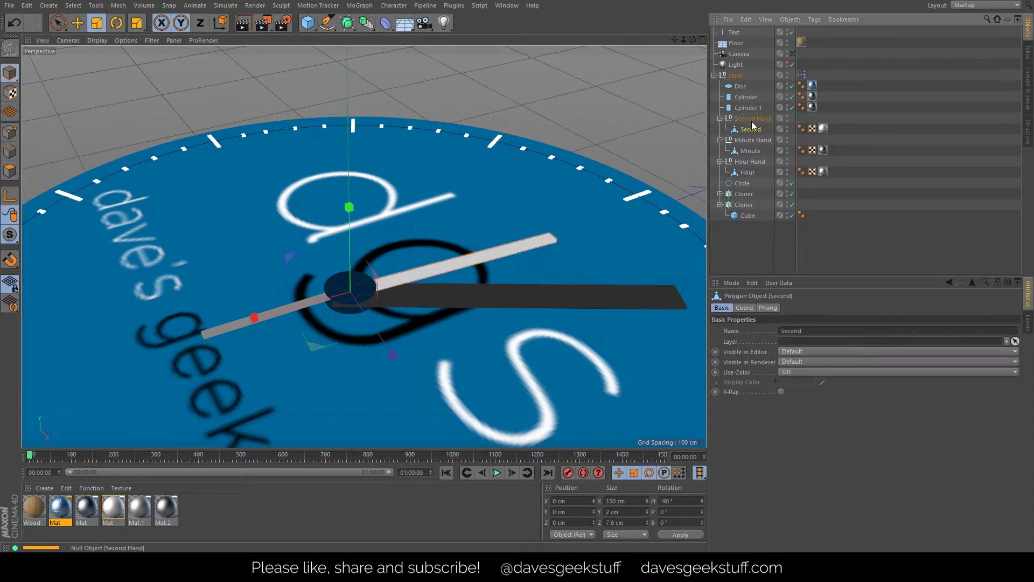
pyautogui.click(753, 119)
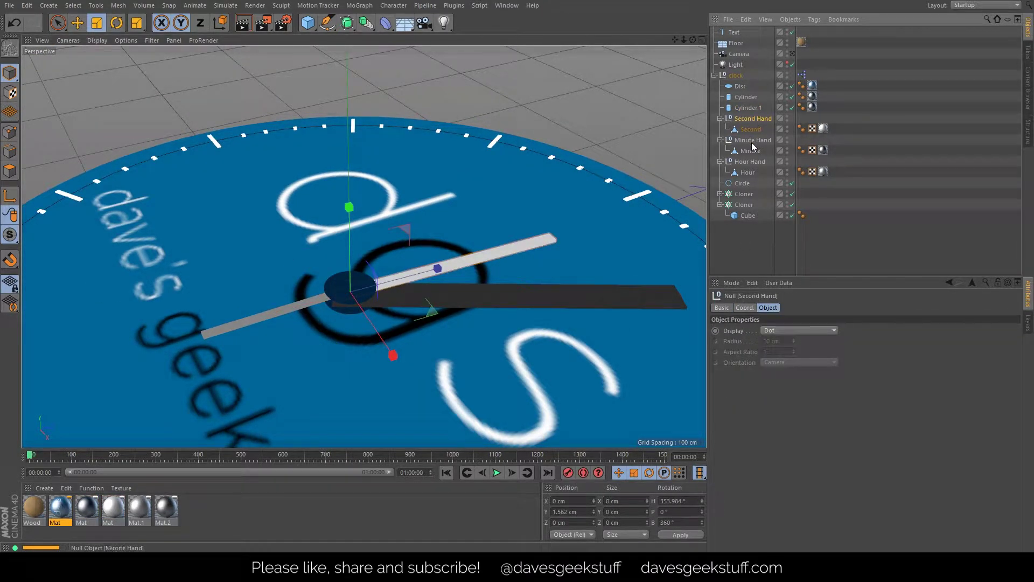
pyautogui.click(749, 150)
pyautogui.click(751, 141)
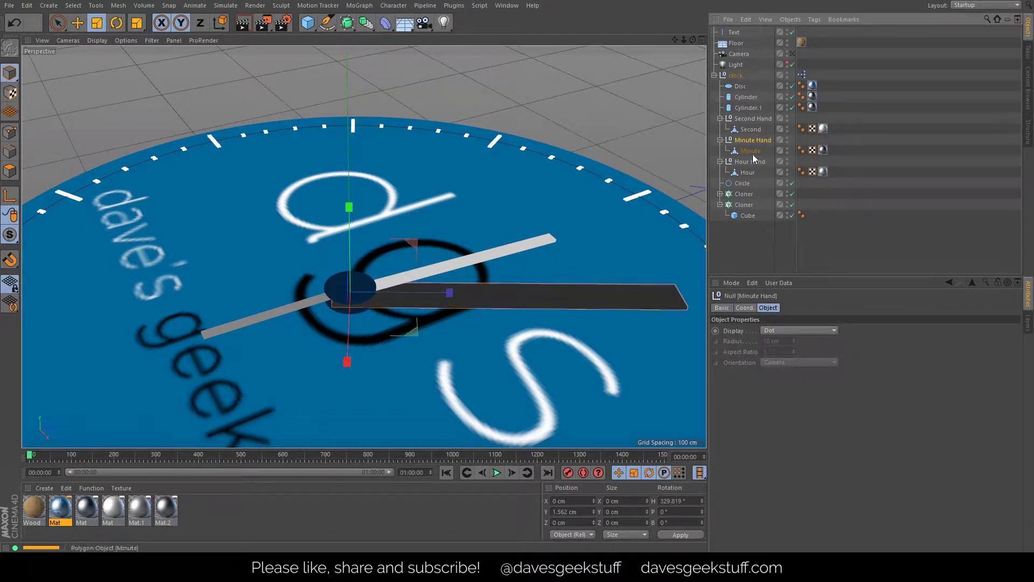
pyautogui.click(747, 172)
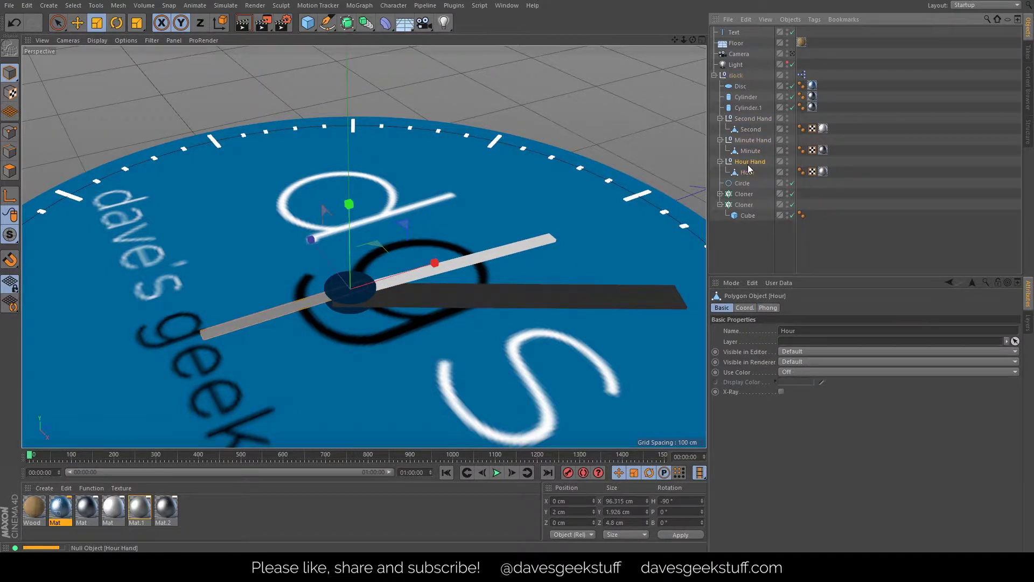
pyautogui.click(748, 164)
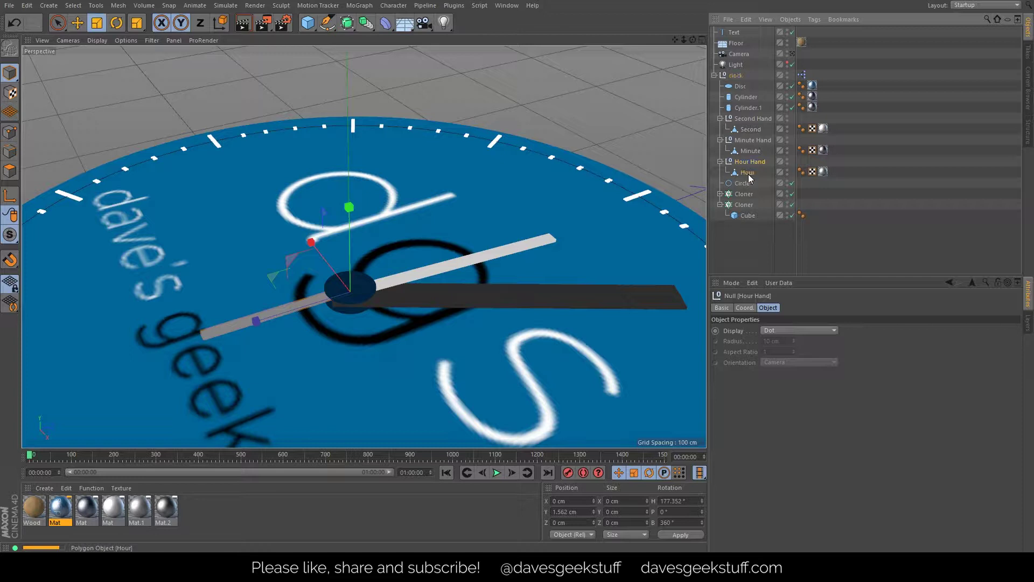
pyautogui.click(748, 172)
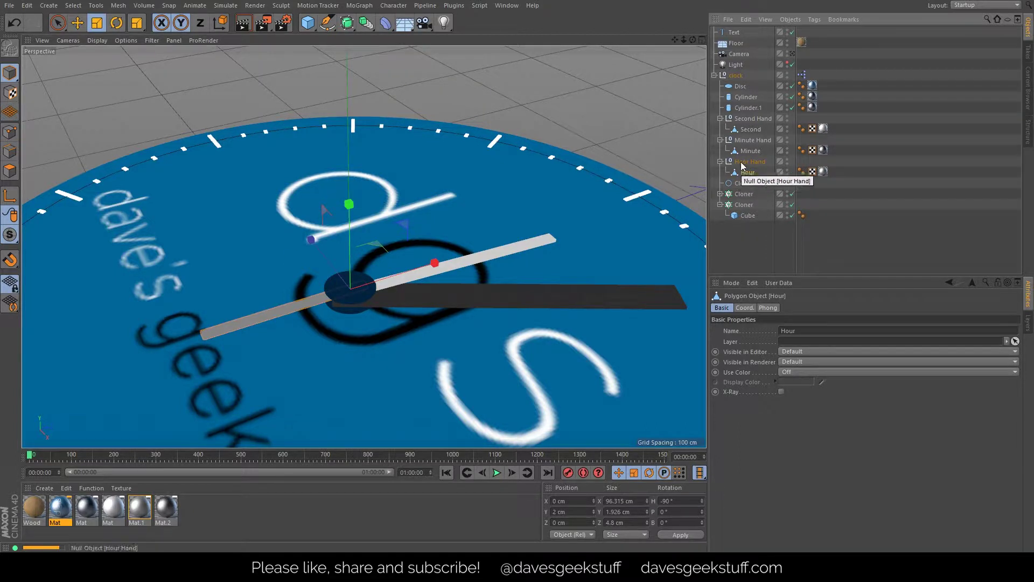
pyautogui.click(741, 163)
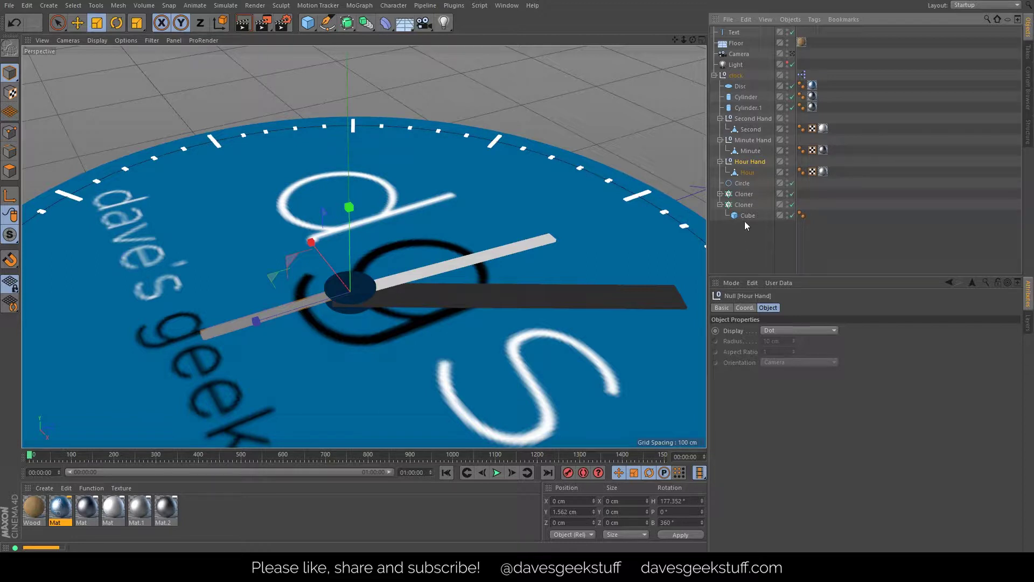
# Inspect the circle spline and the settings of the two cloners that place the dial's hour and minute marks.
pyautogui.click(744, 183)
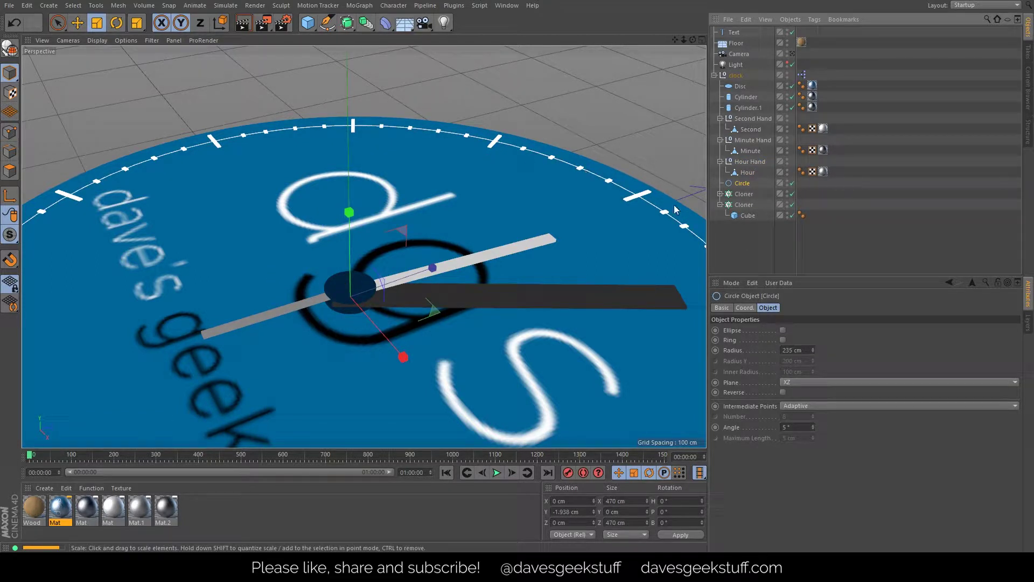
pyautogui.click(743, 194)
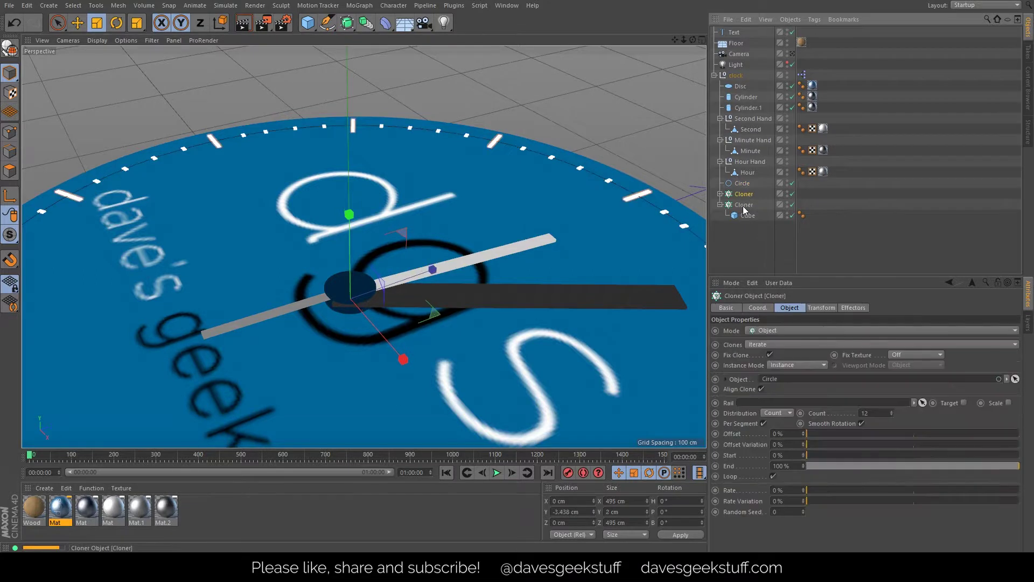
pyautogui.click(720, 194)
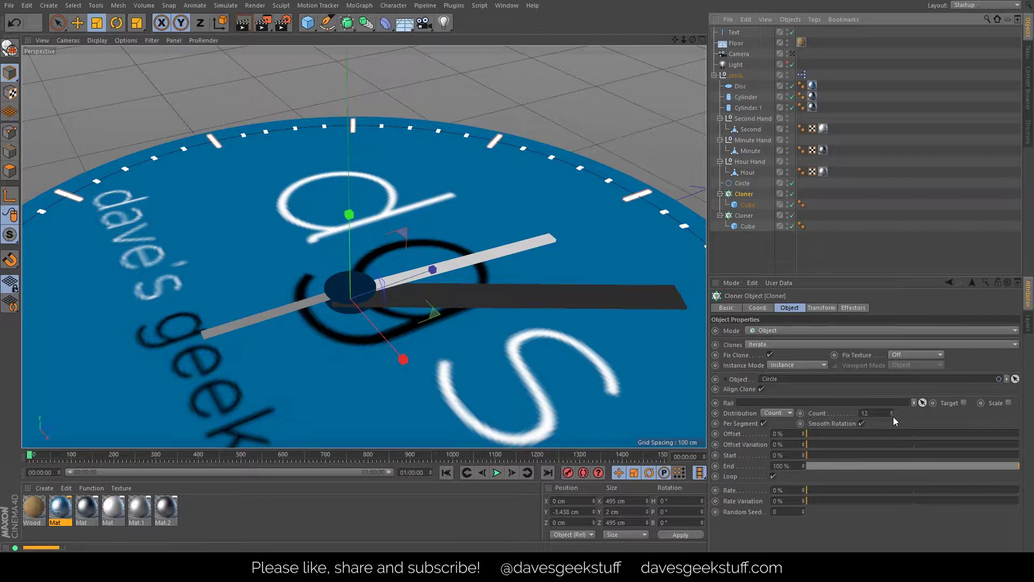
pyautogui.click(744, 215)
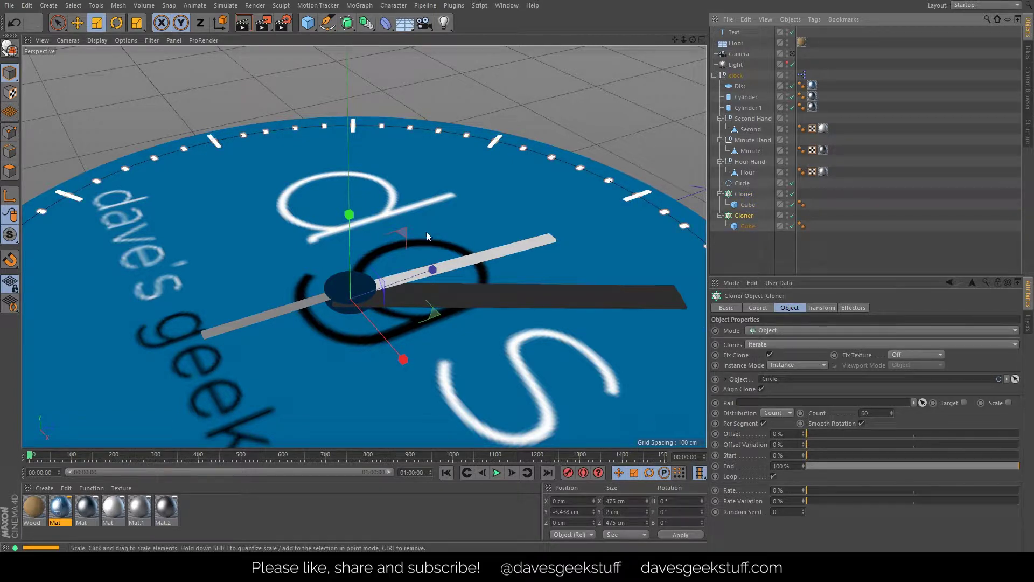
# Turn Smooth Rotation off and back on for the minute-mark cloner and the hour-mark cloner.
pyautogui.click(860, 424)
pyautogui.click(860, 423)
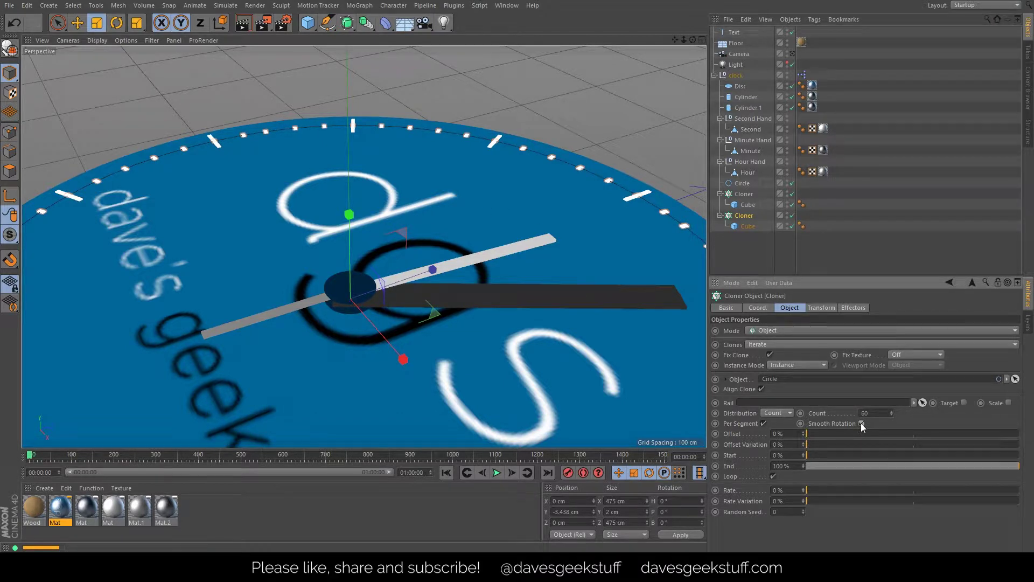
pyautogui.click(744, 194)
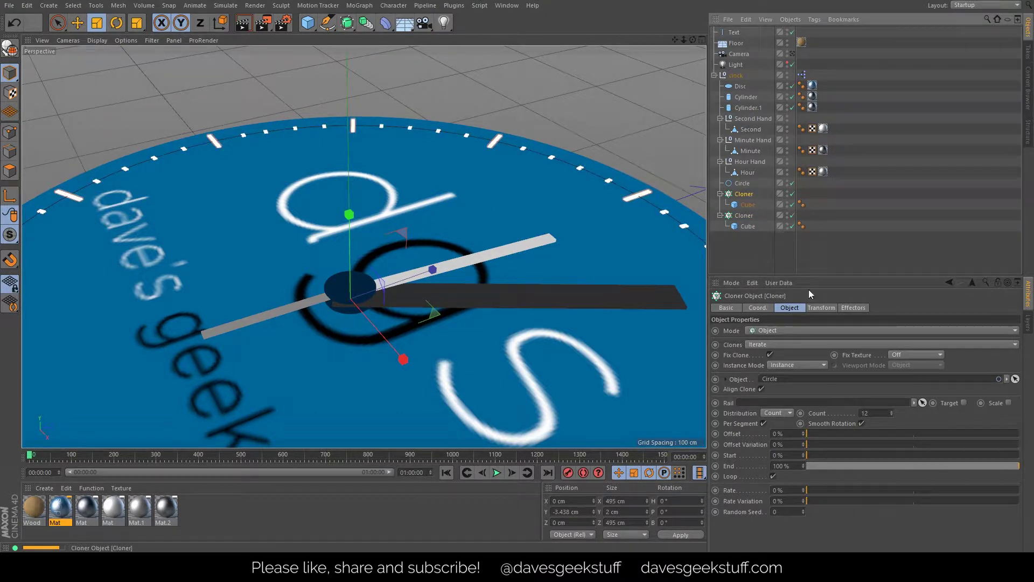
pyautogui.click(861, 424)
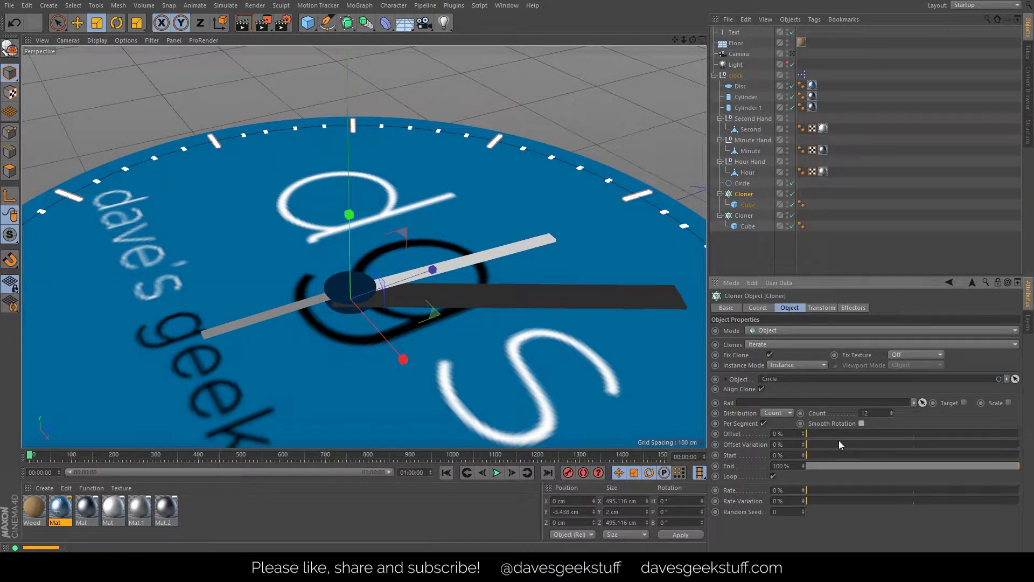
pyautogui.click(861, 423)
pyautogui.scroll(-5, 377, 294)
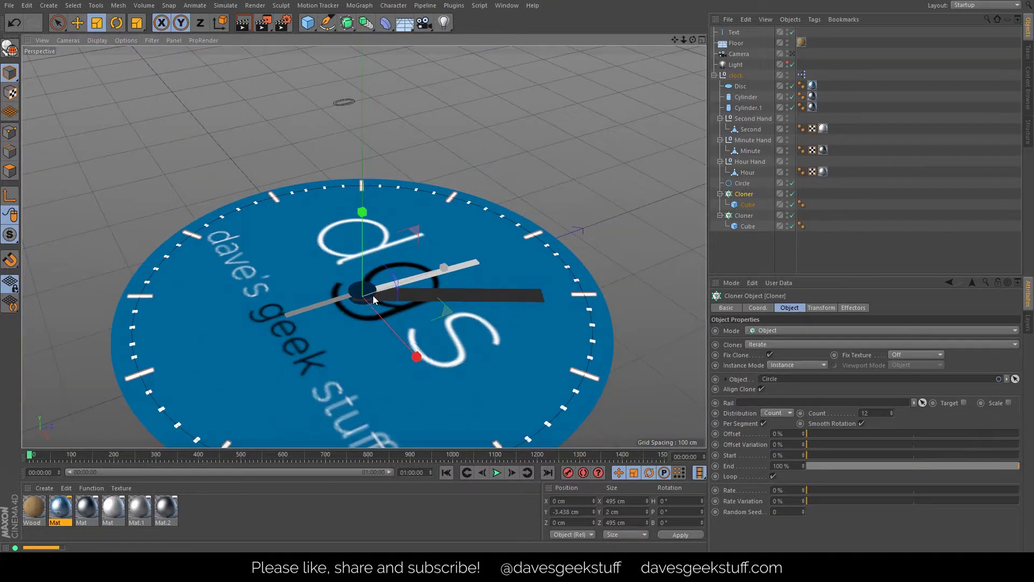
# Render the clock through the scene camera, and scrub the timeline to check the hands' motion.
pyautogui.click(792, 54)
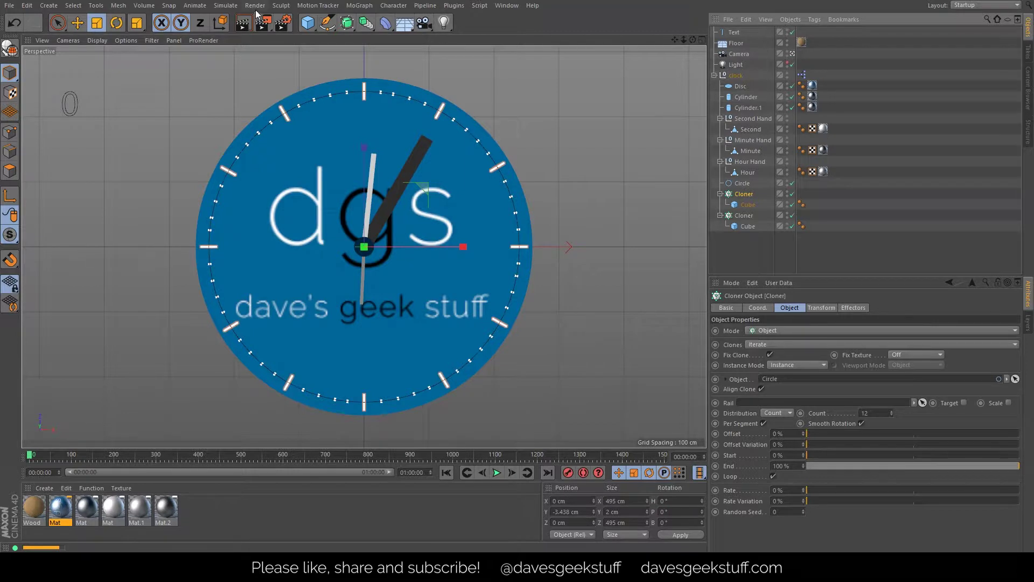
pyautogui.click(244, 23)
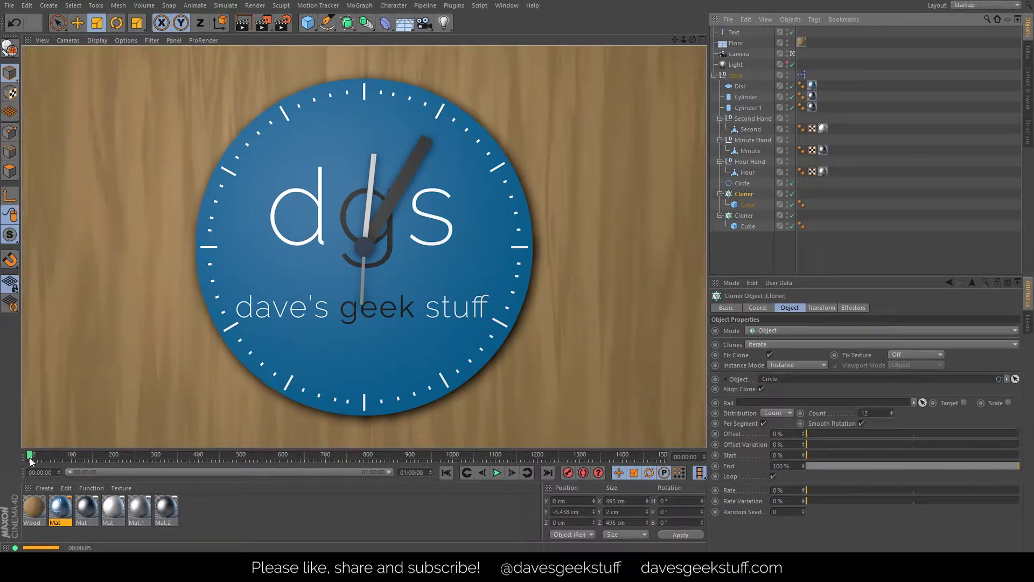
pyautogui.moveTo(30, 457); pyautogui.dragTo(641, 456)
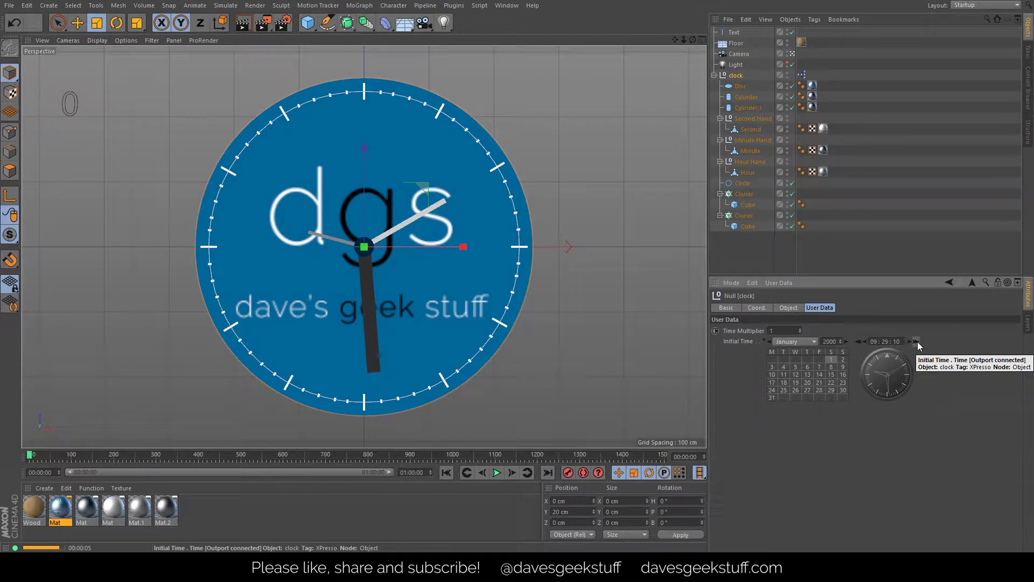
# Advance the clock's Initial Time hour by hour to 15:29:10.
pyautogui.click(916, 342)
pyautogui.click(917, 341)
pyautogui.click(917, 341)
pyautogui.click(917, 342)
pyautogui.click(917, 341)
pyautogui.click(917, 342)
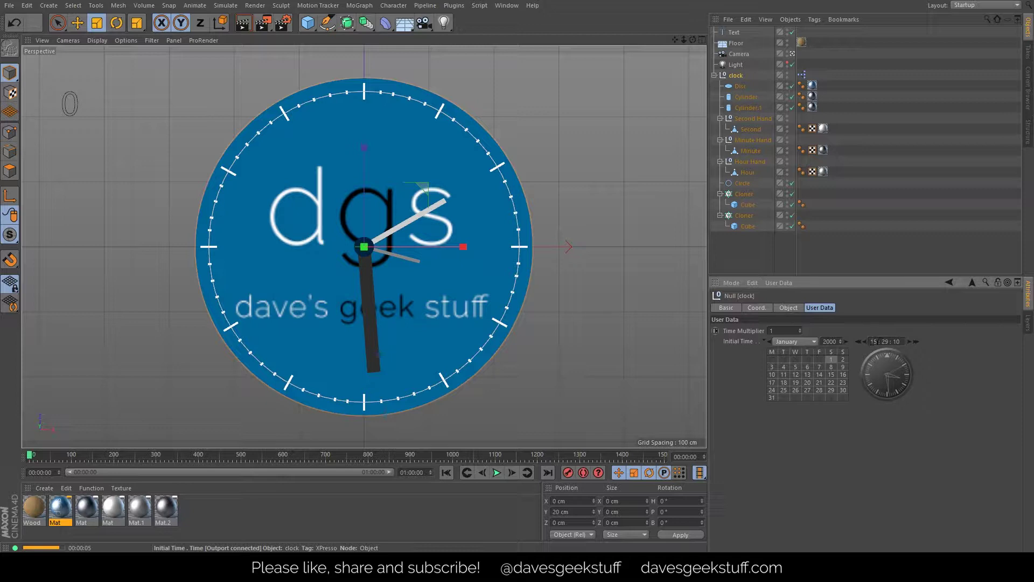
# Set the Initial Time's hour to 6, and change the full time to 6:15:10.
pyautogui.write('6')
pyautogui.press('Return')
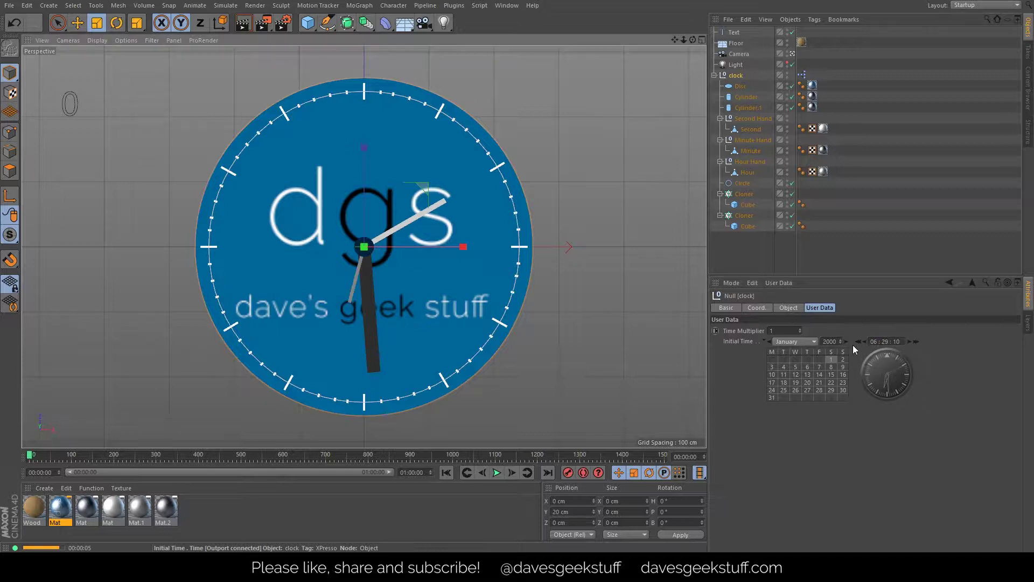
pyautogui.click(885, 341)
pyautogui.write('6 ')
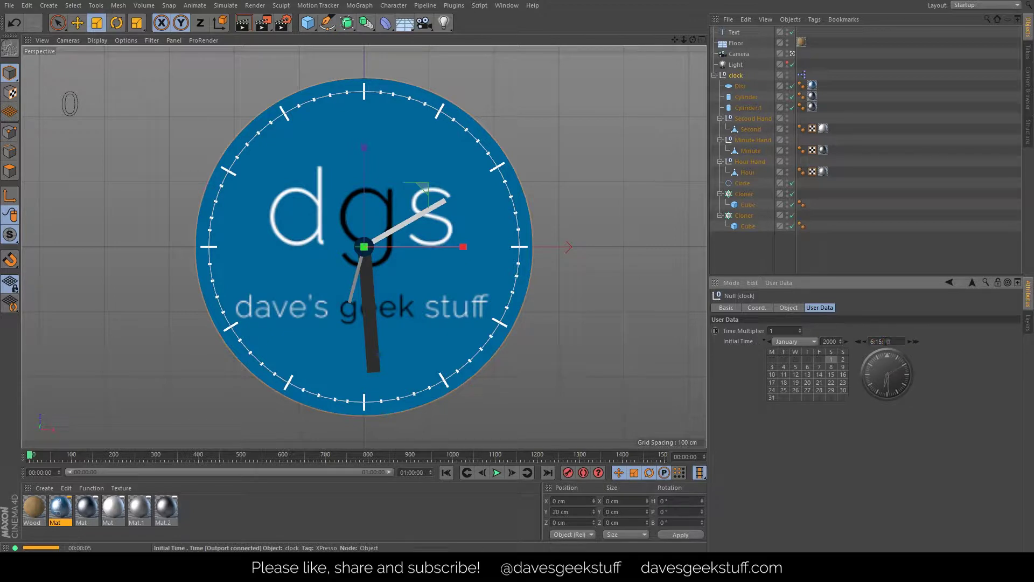
pyautogui.write(': 15 : 10')
pyautogui.press('Return')
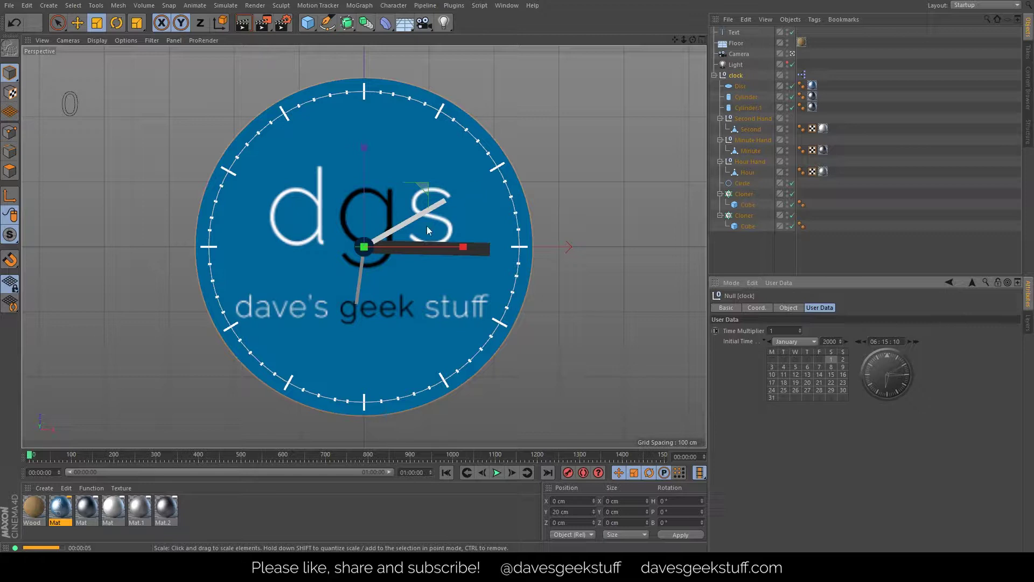
# Reset the clock's Initial Time to 0.
pyautogui.doubleClick(894, 341)
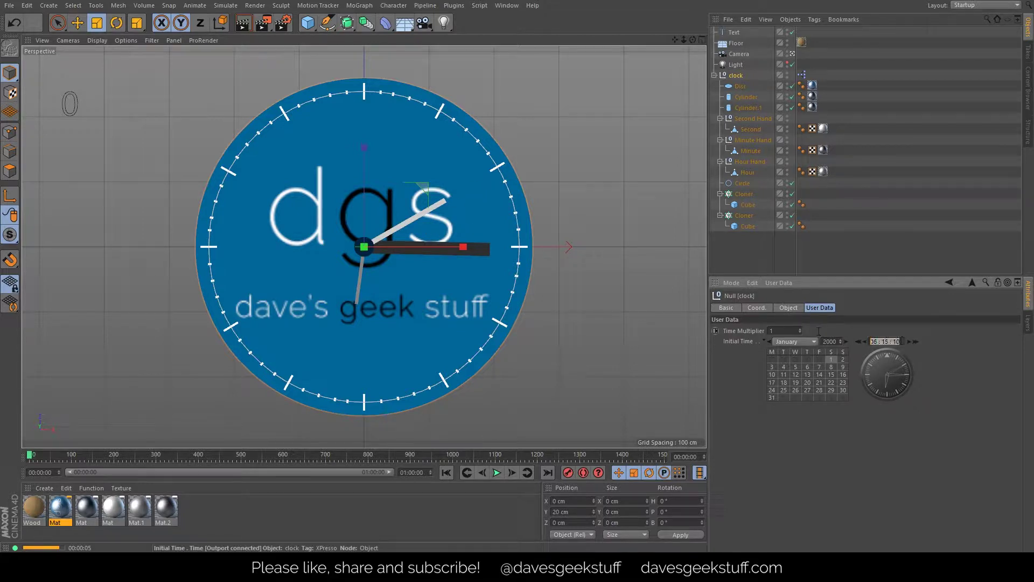
pyautogui.write('0')
pyautogui.press('Return')
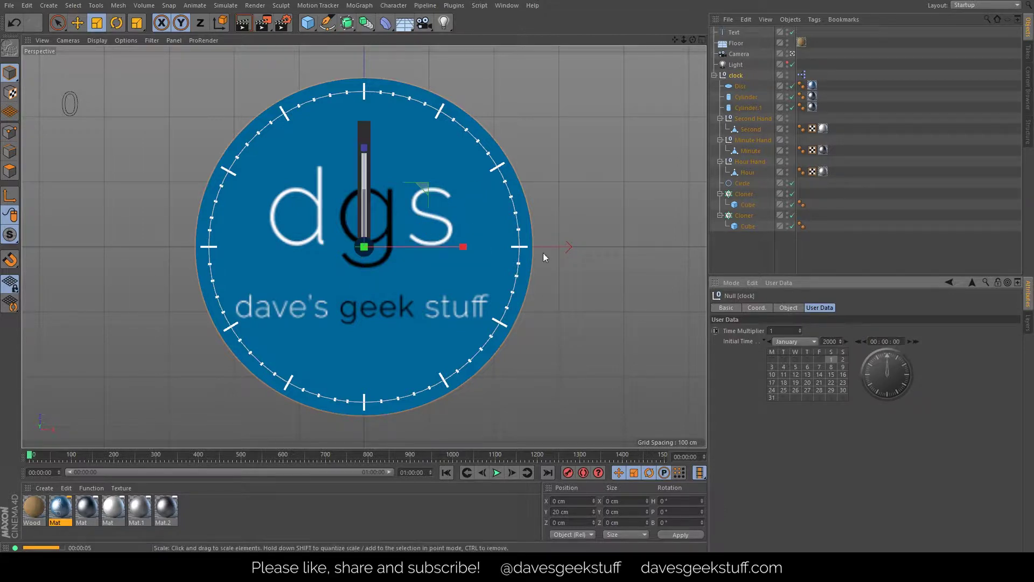
# Examine the node network of the clock's XPresso tag, and close the editor.
pyautogui.doubleClick(803, 75)
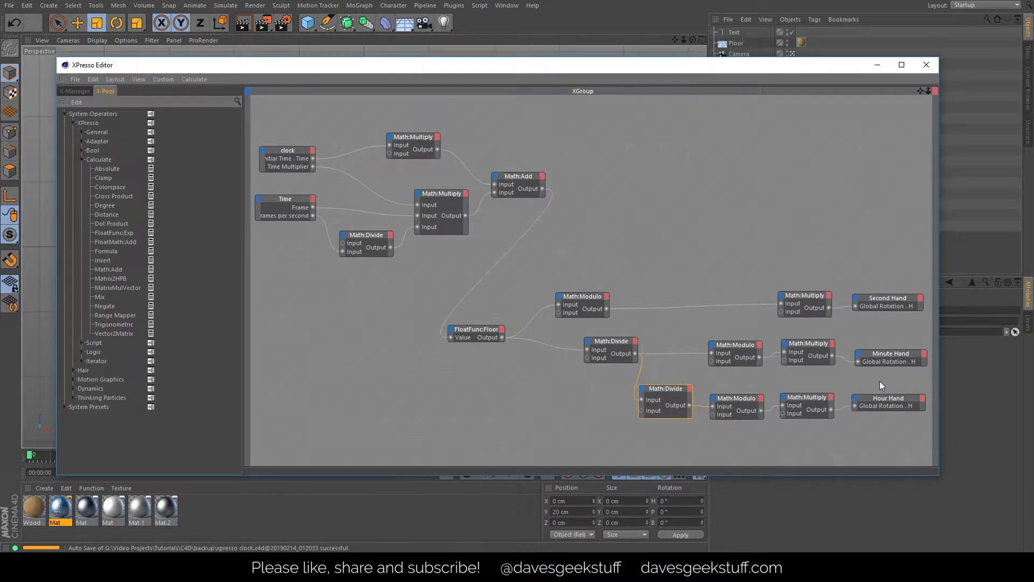
pyautogui.click(926, 69)
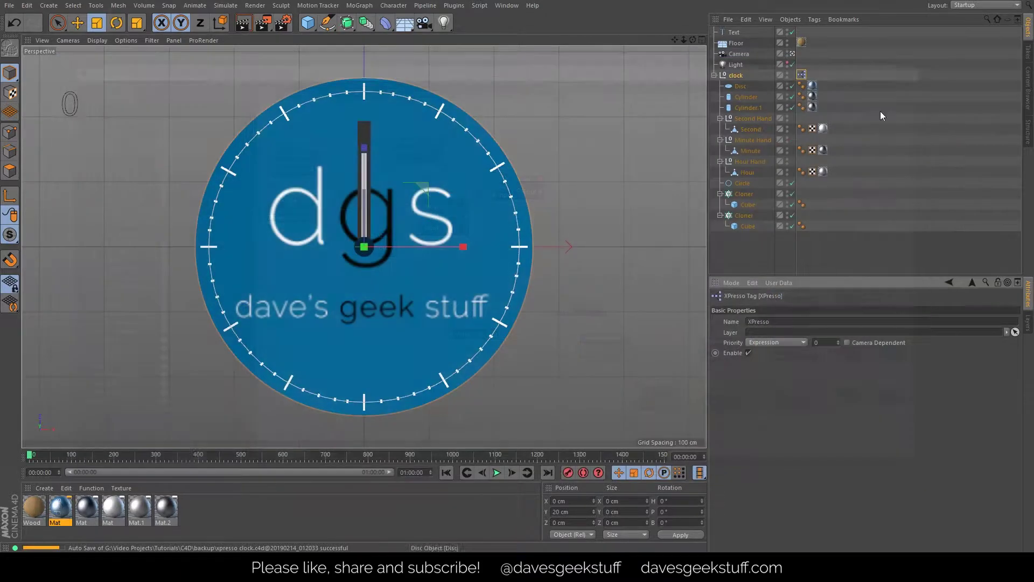
# Play the animation from the first frame with the clock null selected to check the ticking hands.
pyautogui.moveTo(30, 457)
pyautogui.mouseDown()
pyautogui.moveTo(295, 460)
pyautogui.moveTo(32, 457)
pyautogui.mouseUp()
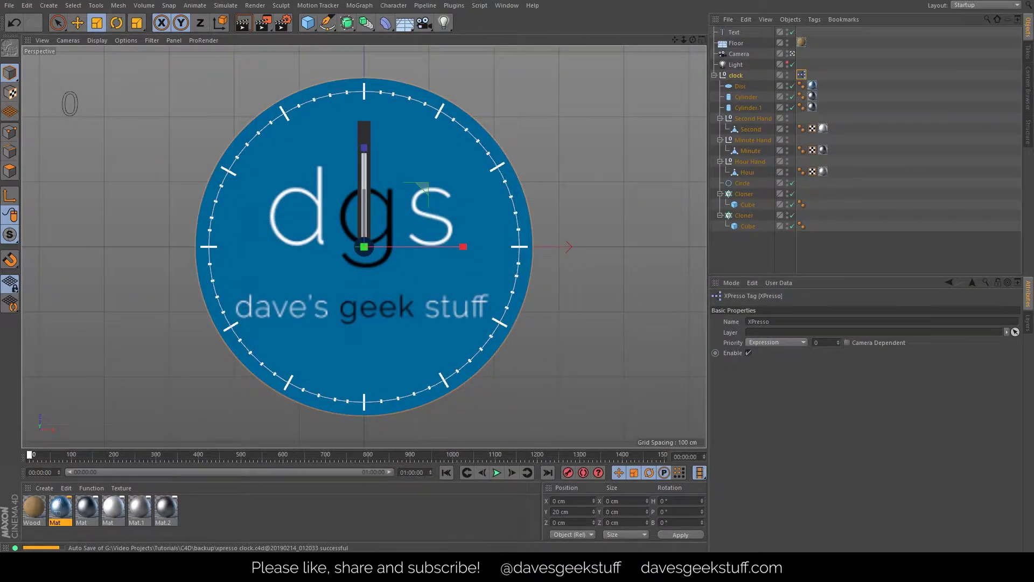
pyautogui.click(736, 76)
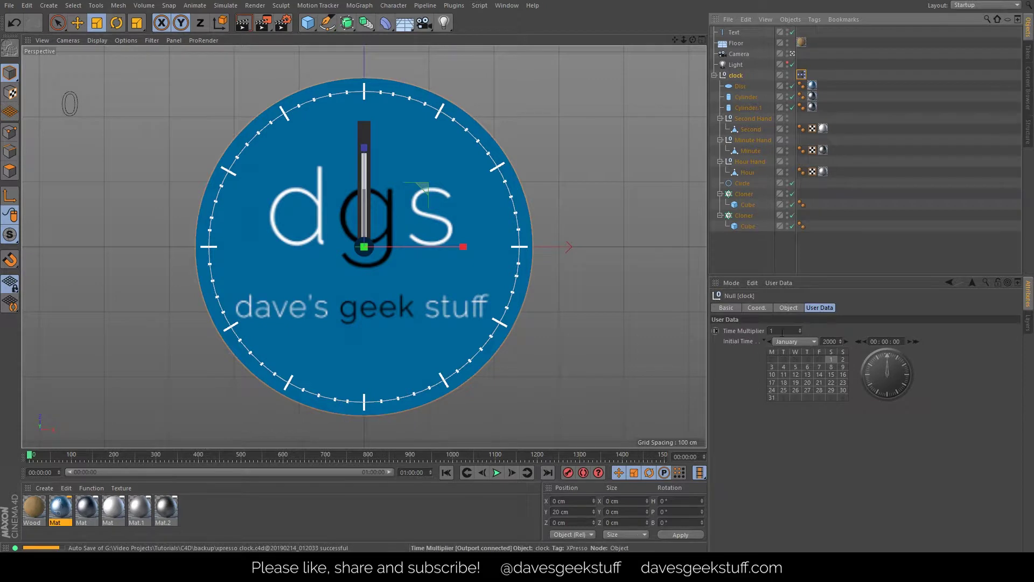
pyautogui.click(498, 478)
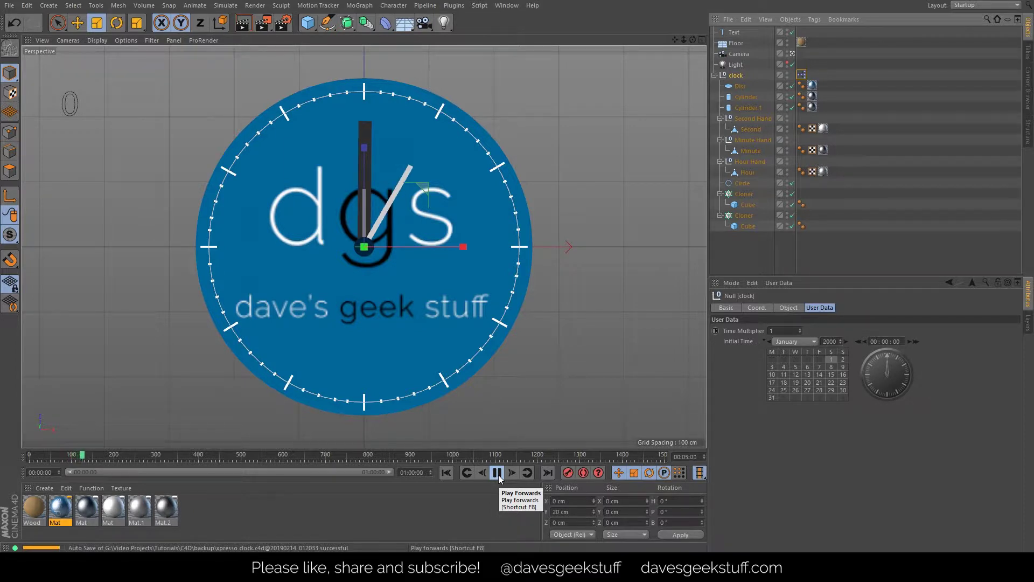
# Set the clock's Time Multiplier to 60, and play the animation from the first frame to test the faster hands.
pyautogui.click(499, 474)
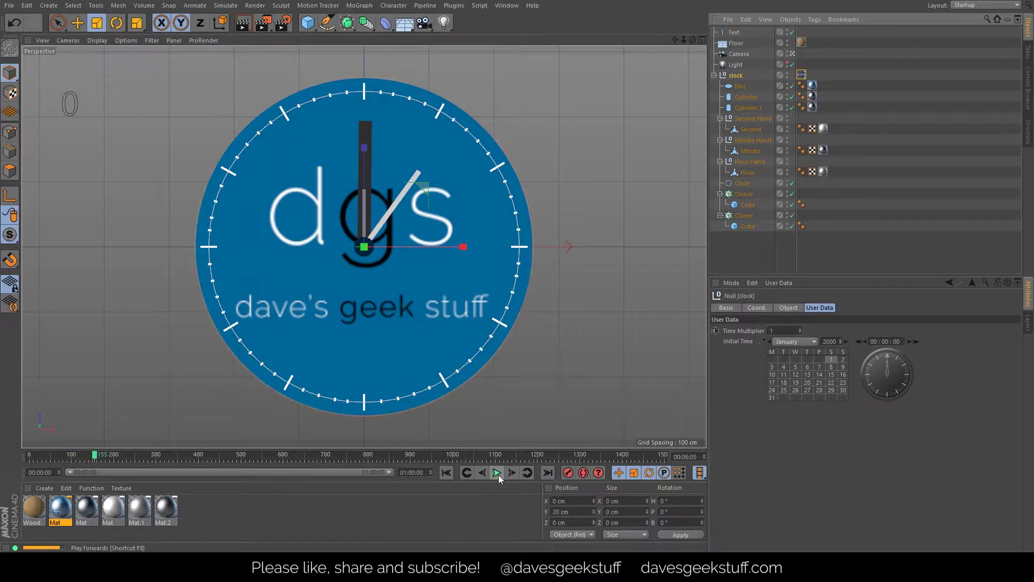
pyautogui.click(446, 472)
pyautogui.click(784, 331)
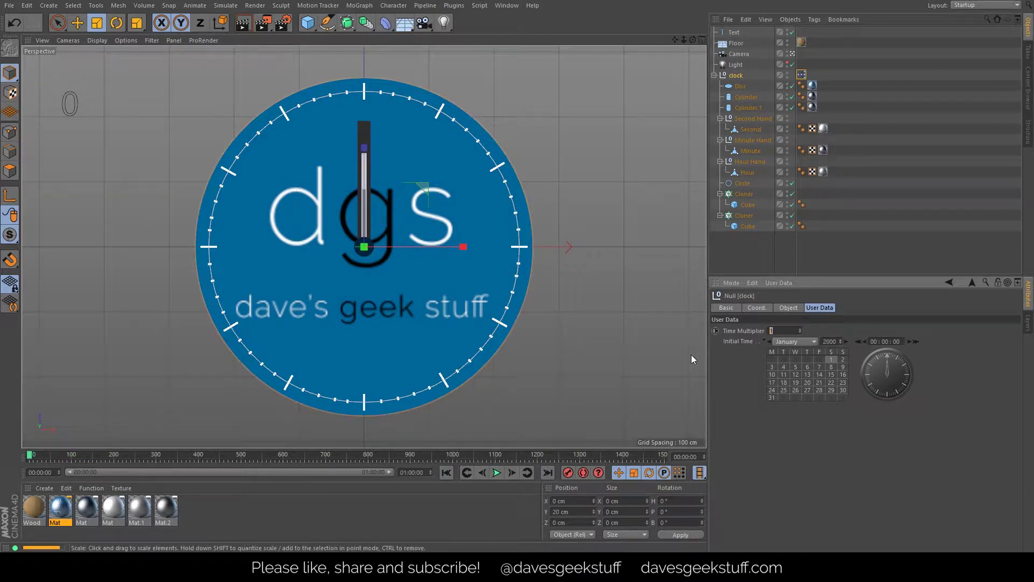
pyautogui.write('60')
pyautogui.click(496, 473)
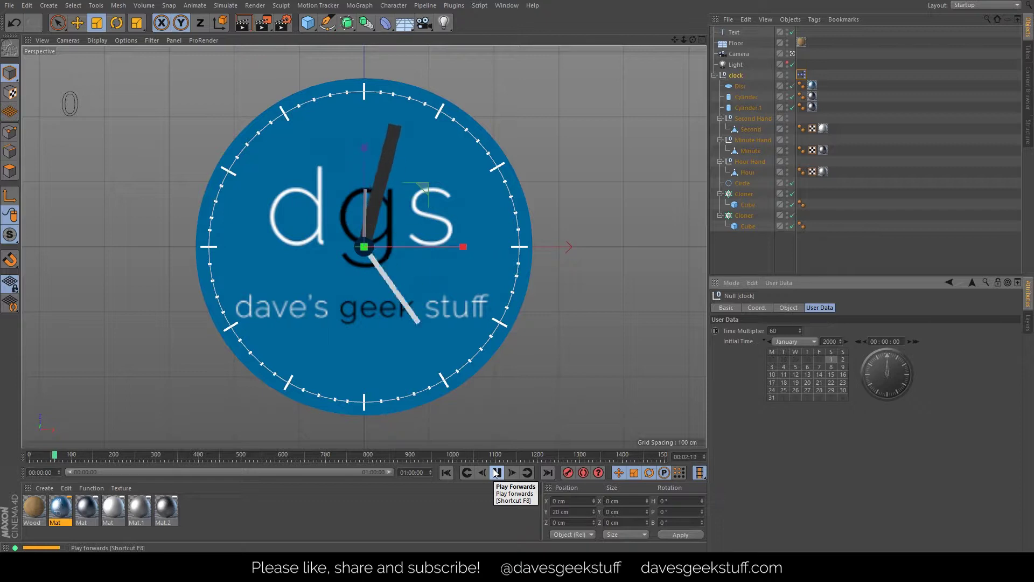
pyautogui.click(447, 472)
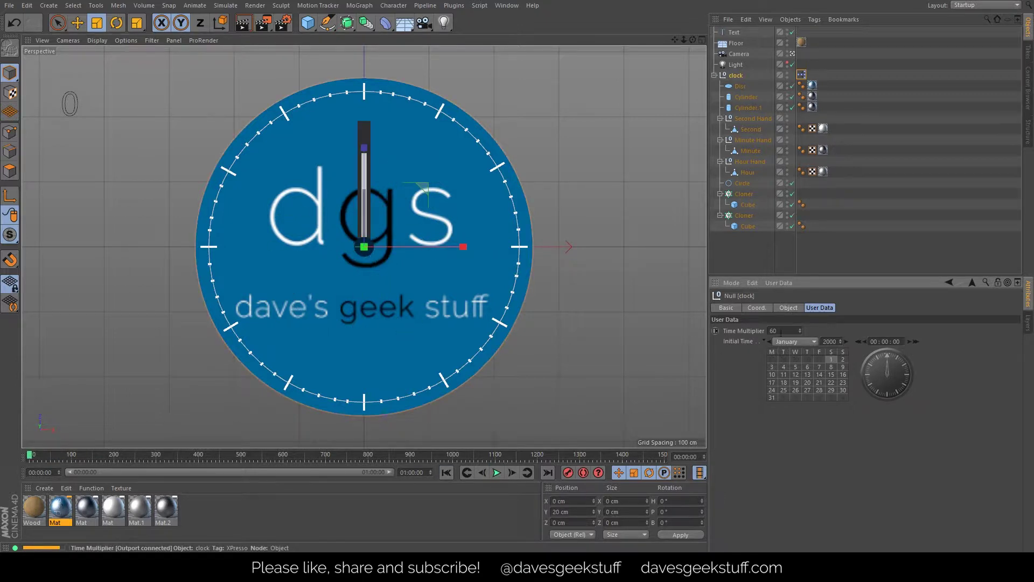
# Try a Time Multiplier of 3600 on the clock by playing the animation, and reset the multiplier to 1.
pyautogui.doubleClick(785, 329)
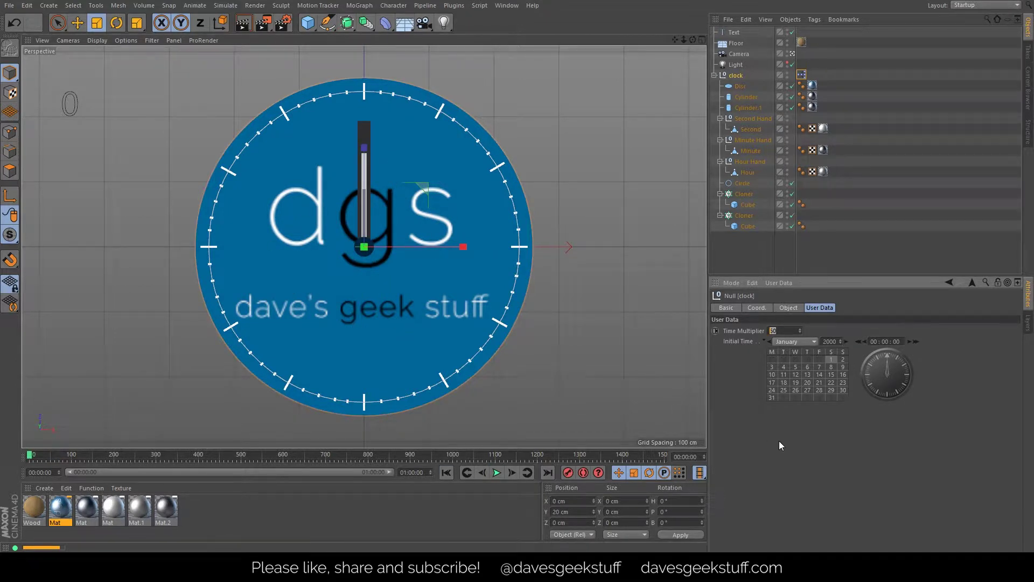
pyautogui.write('3600')
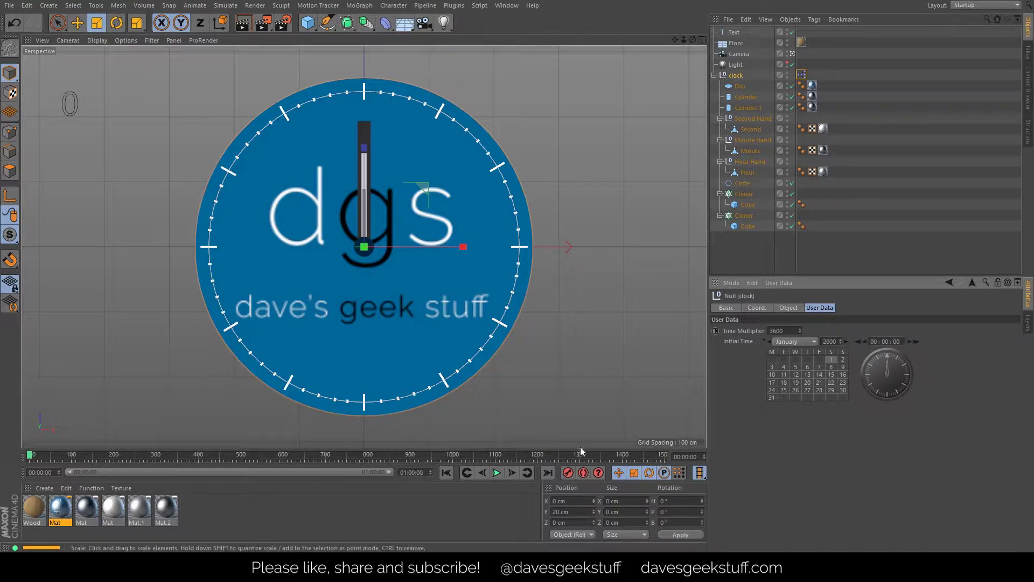
pyautogui.click(496, 473)
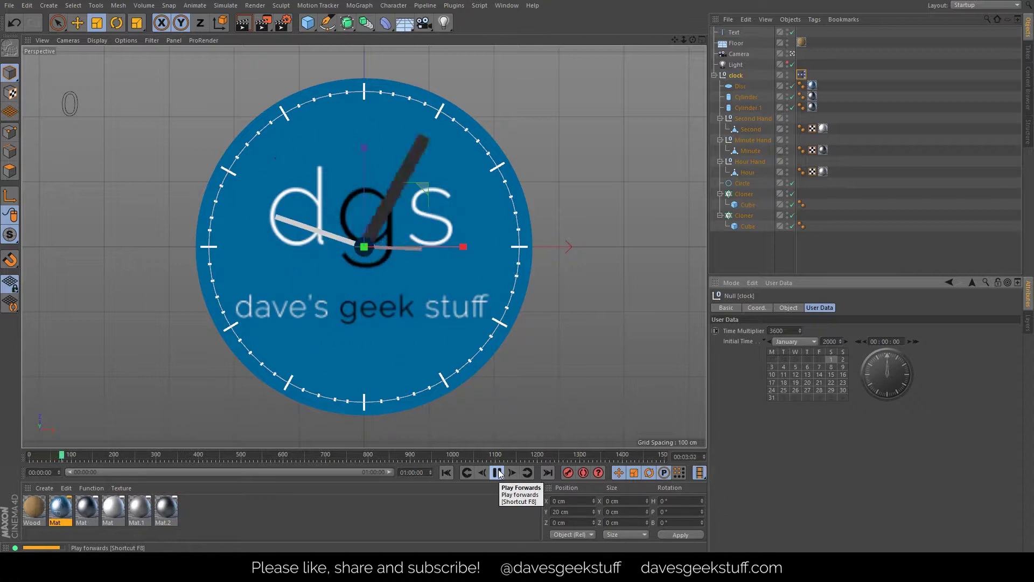
pyautogui.click(499, 473)
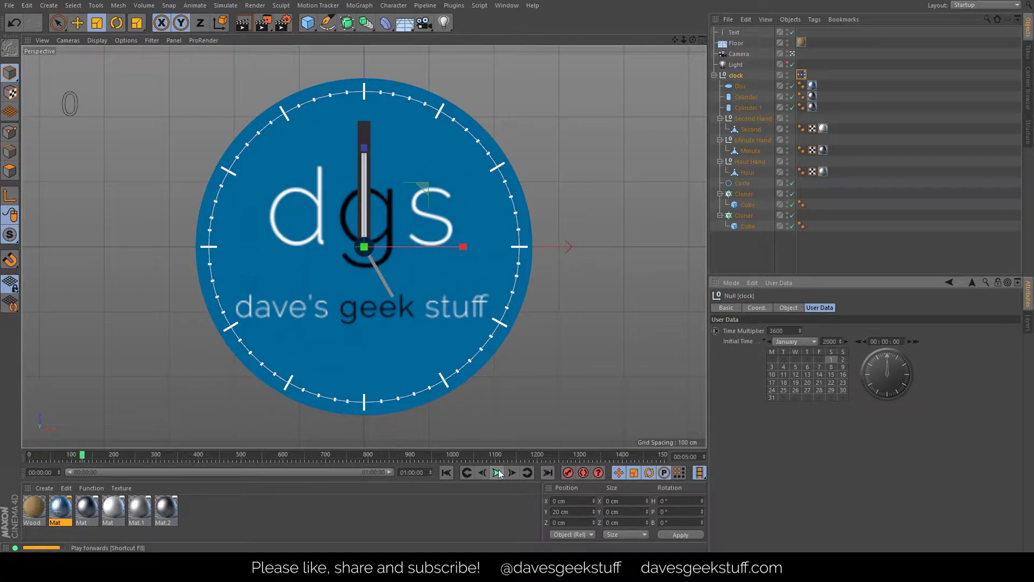
pyautogui.click(450, 473)
pyautogui.doubleClick(781, 330)
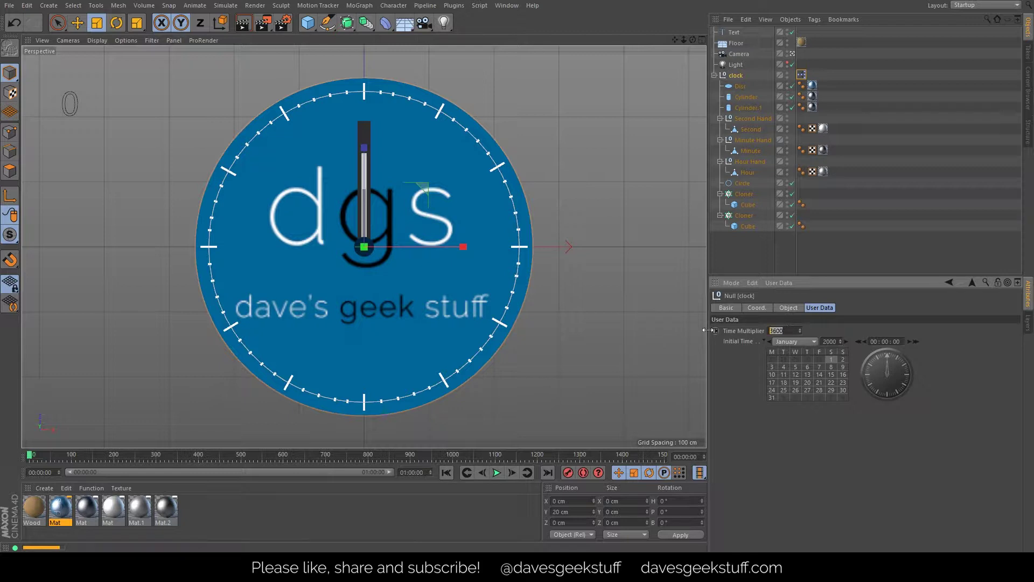
pyautogui.write('1')
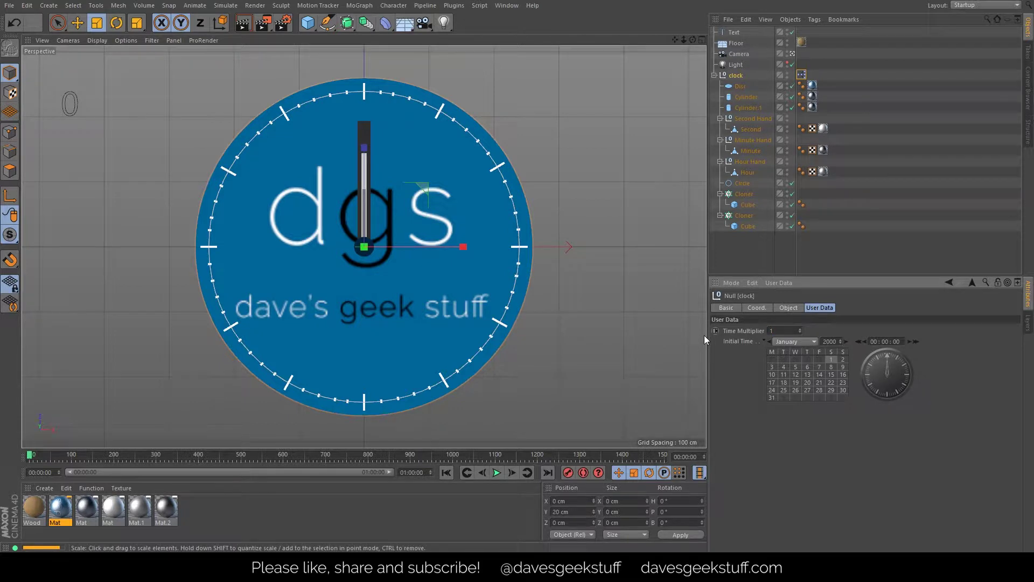
# Delete the XPresso tag from the clock null.
pyautogui.click(823, 74)
pyautogui.click(802, 75)
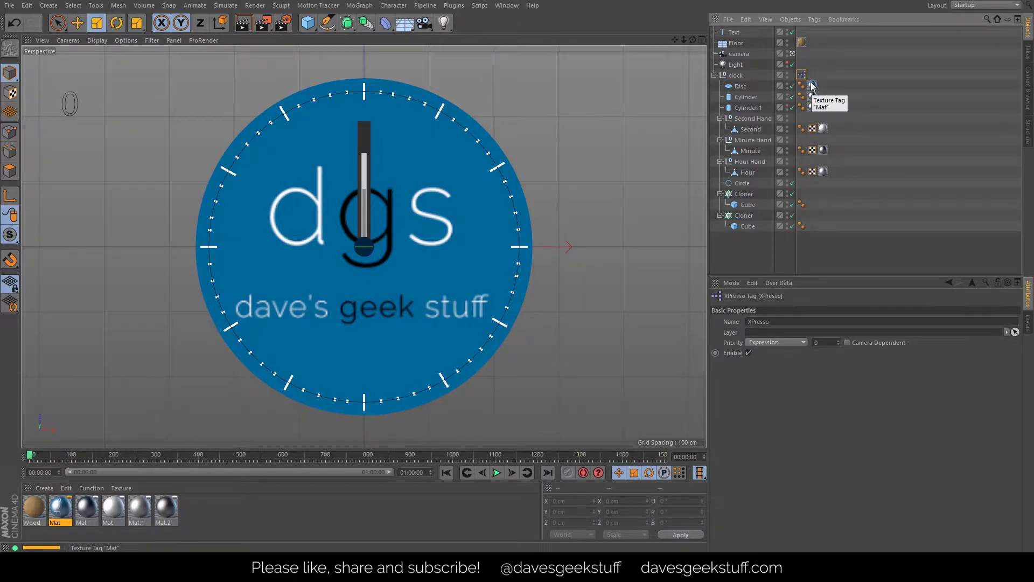
pyautogui.press('Delete')
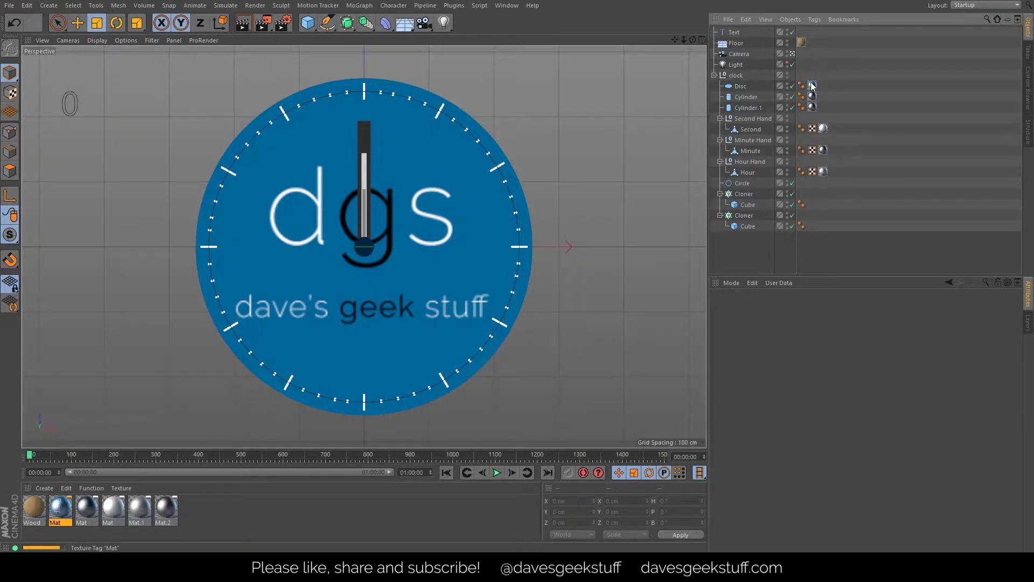
pyautogui.click(731, 77)
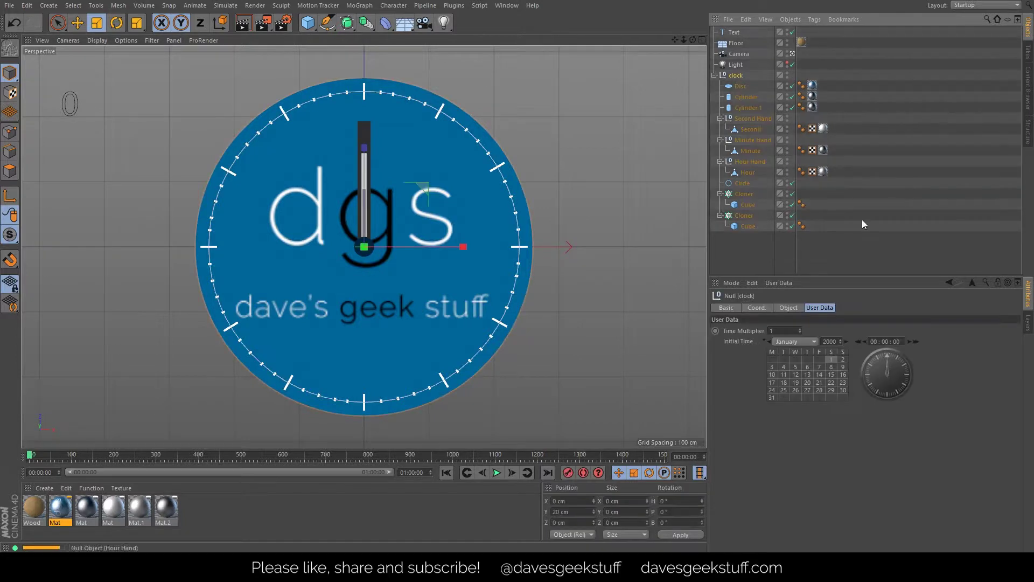
pyautogui.click(781, 284)
pyautogui.click(800, 306)
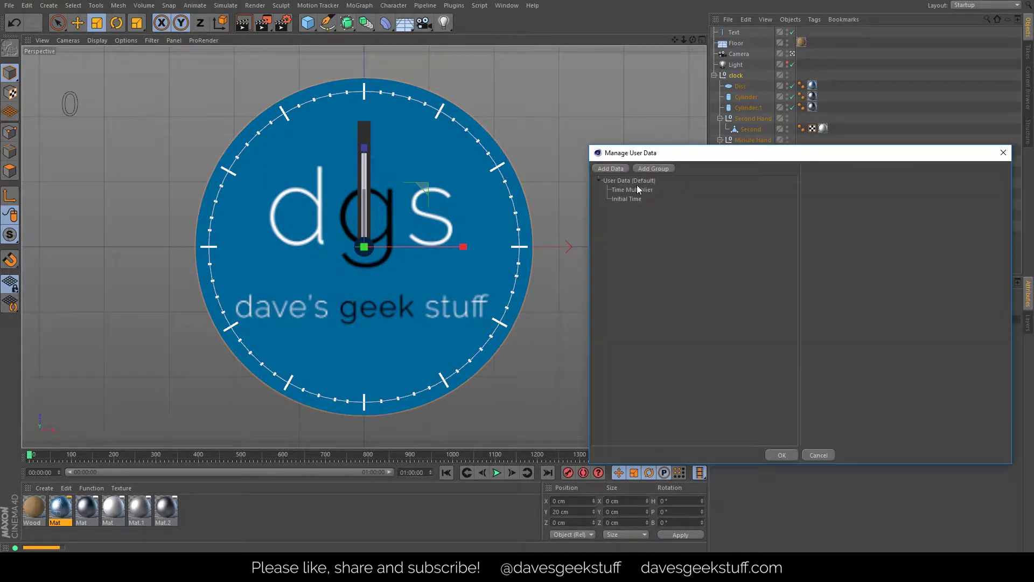
pyautogui.rightClick(634, 191)
pyautogui.rightClick(632, 190)
pyautogui.click(650, 222)
pyautogui.click(1004, 158)
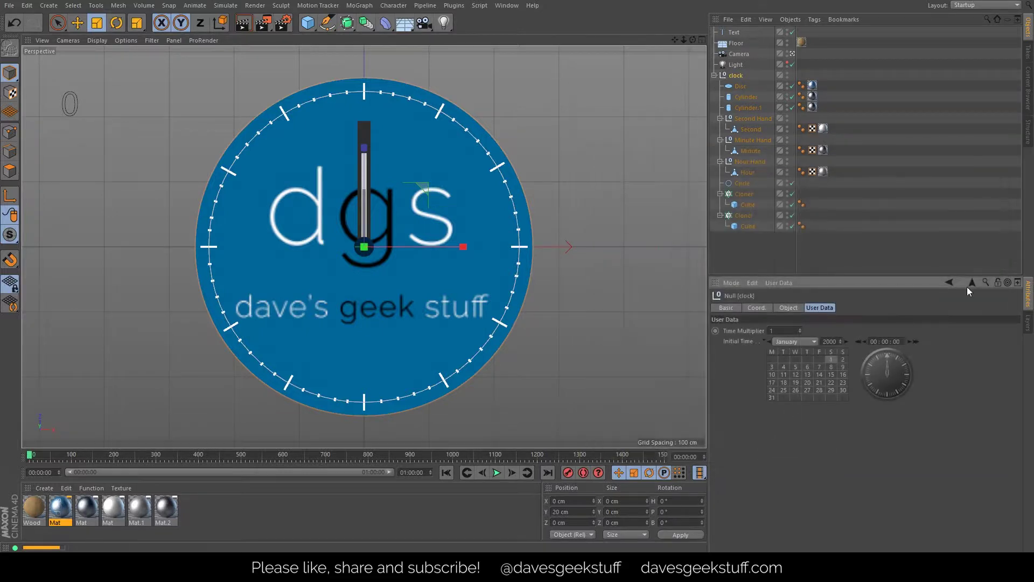
# Try rotating the Second Hand null through its heading (R.H) value, and reset the heading to 0°.
pyautogui.moveTo(29, 459); pyautogui.dragTo(586, 450)
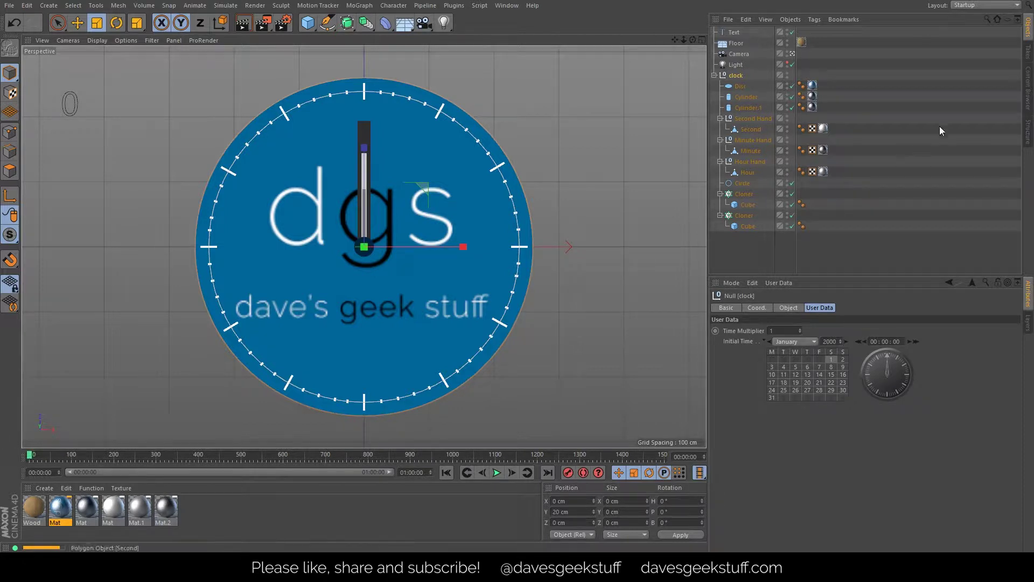
pyautogui.click(752, 118)
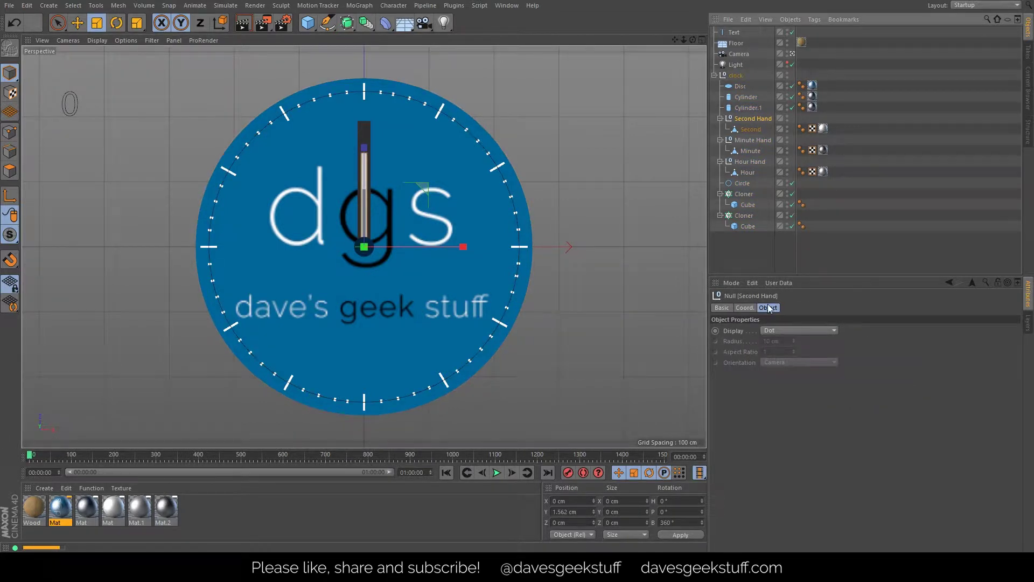
pyautogui.click(744, 308)
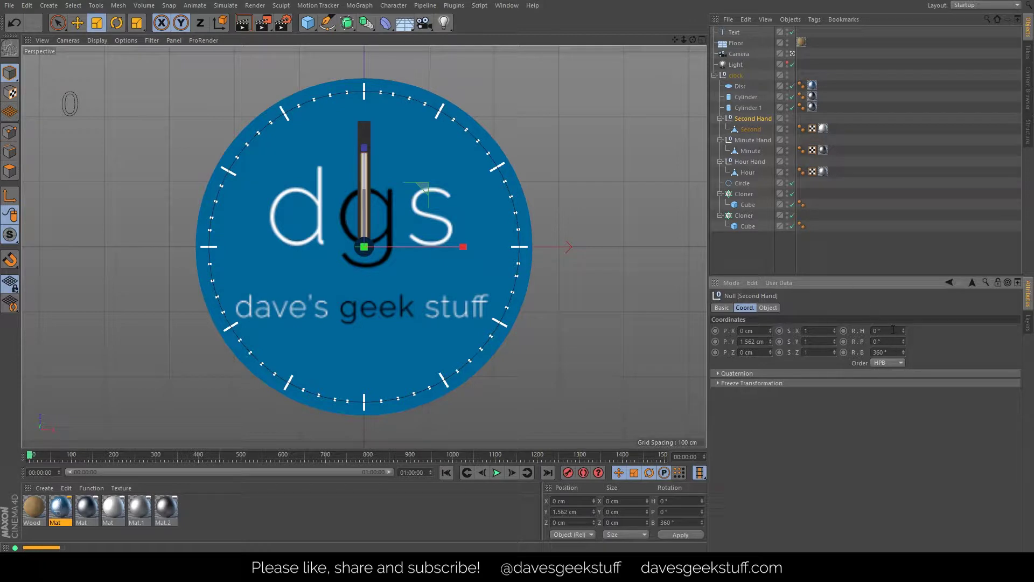
pyautogui.scroll(17, 892, 330)
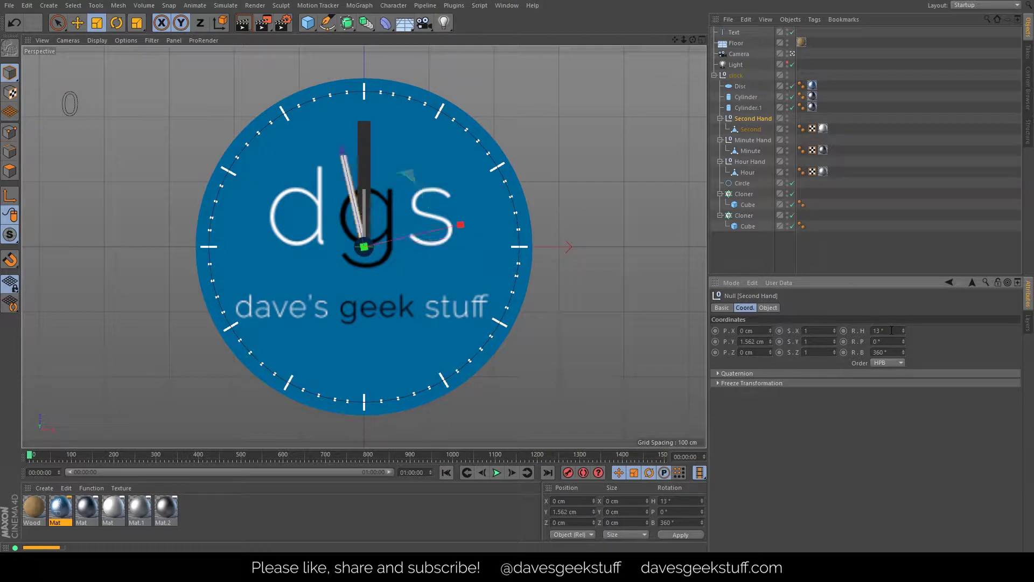
pyautogui.scroll(-9, 892, 330)
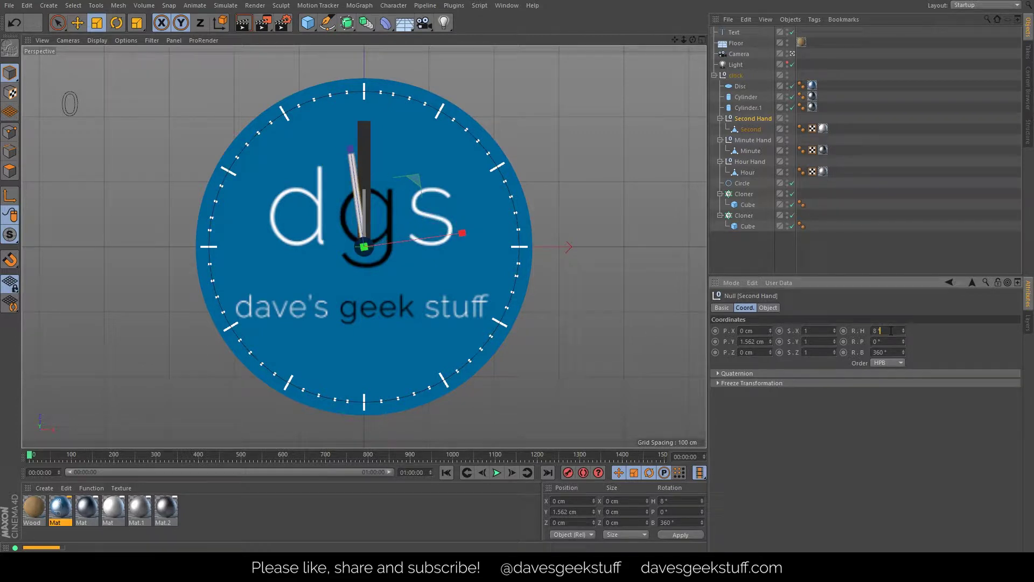
pyautogui.rightClick(905, 330)
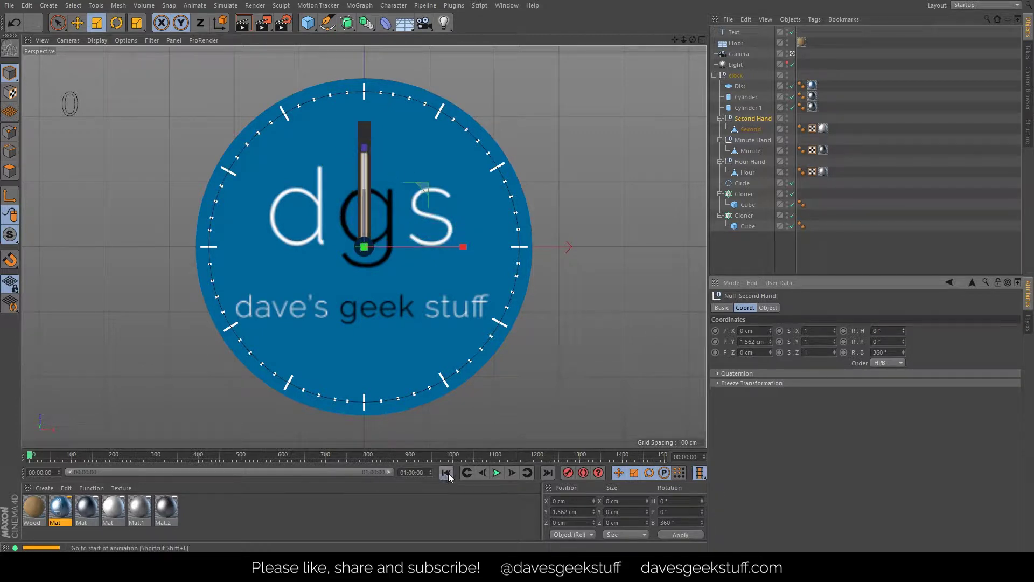
# Keyframe the Second Hand null's heading rotation at 0° on the first frame and 360° on the last frame.
pyautogui.click(842, 332)
pyautogui.click(547, 473)
pyautogui.click(845, 331)
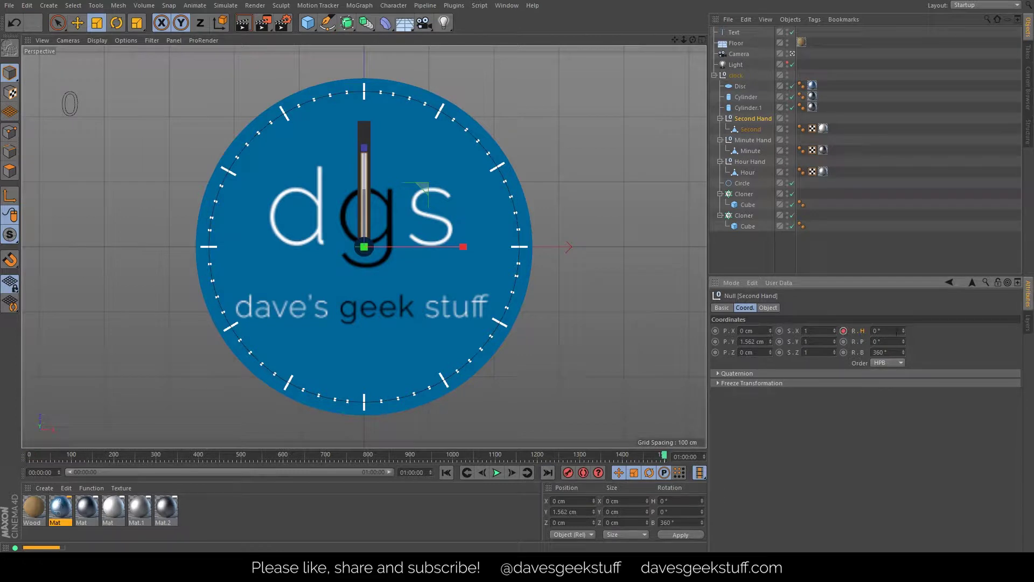
pyautogui.doubleClick(877, 331)
pyautogui.write('360')
pyautogui.press('Return')
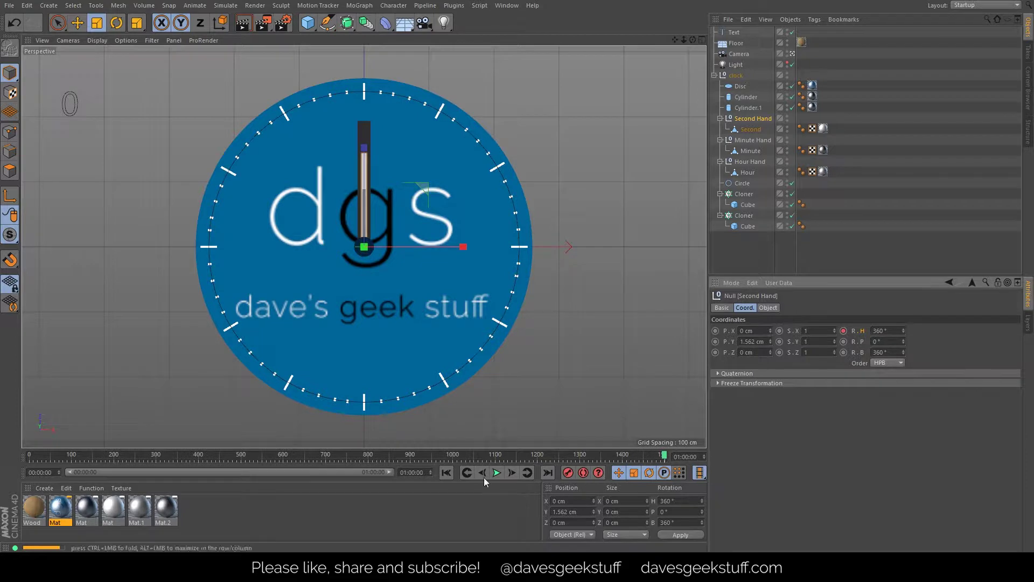
# Play the animation from the first frame to check the second hand's rotation direction, and return to the start.
pyautogui.click(446, 473)
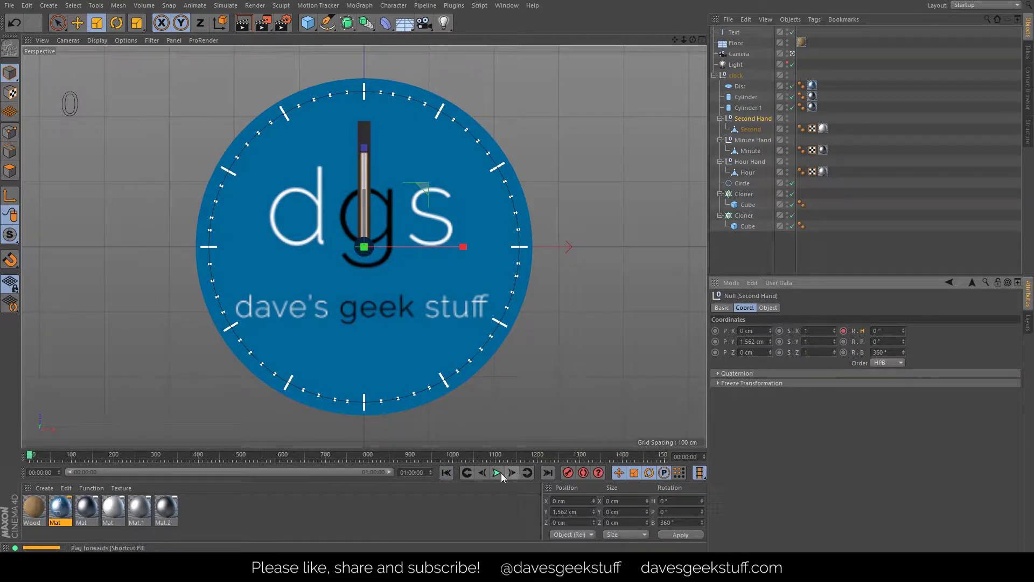
pyautogui.click(496, 472)
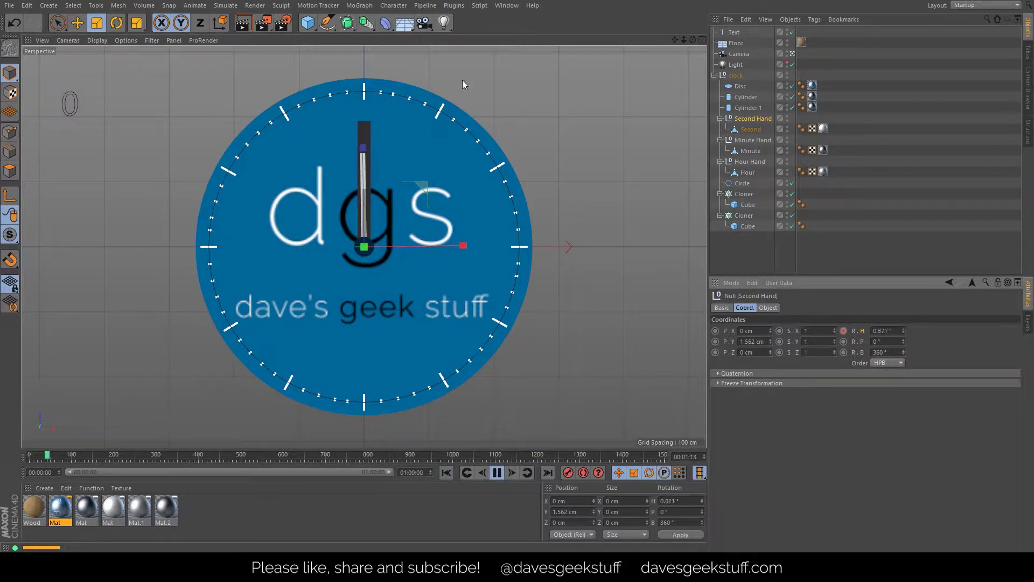
pyautogui.click(497, 472)
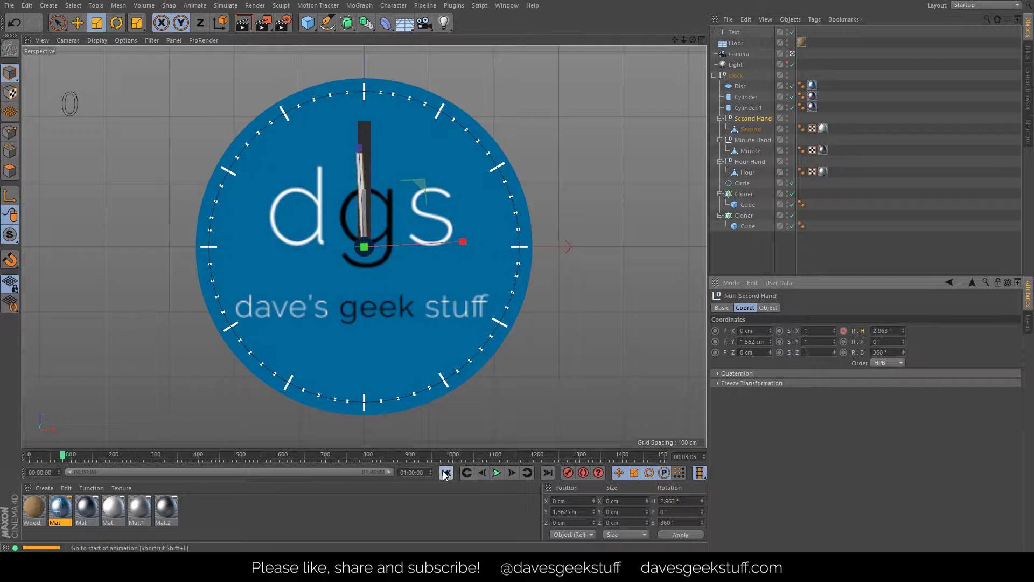
pyautogui.click(446, 472)
# Change the Second Hand null's heading rotation on the last frame to -360°.
pyautogui.click(888, 331)
pyautogui.click(547, 472)
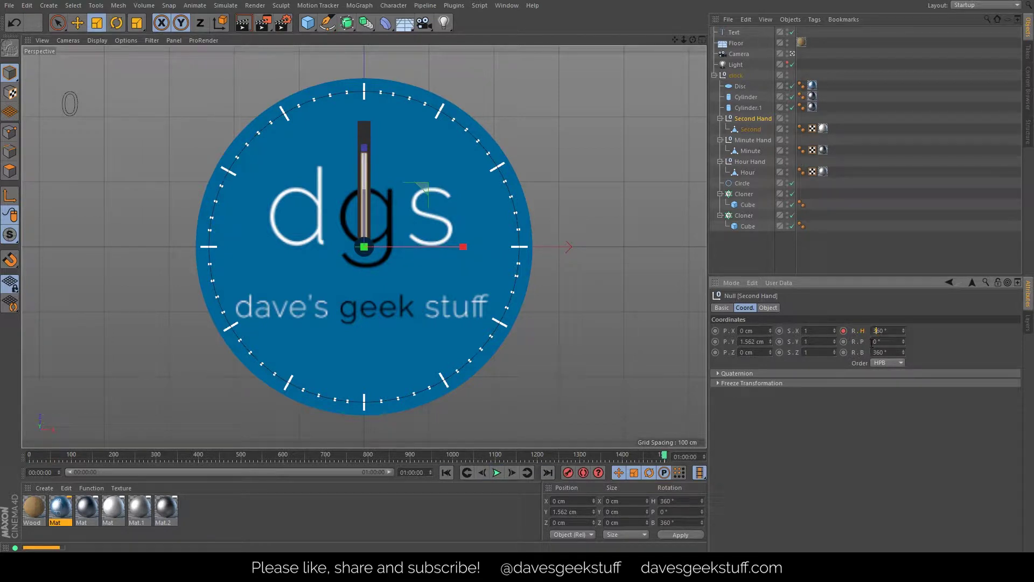
pyautogui.press('Left')
pyautogui.write('-')
pyautogui.press('Return')
# Make the Second Hand's rotation constant in the F-Curve timeline by applying Zero Length (Tangent) to its keys.
pyautogui.click(507, 5)
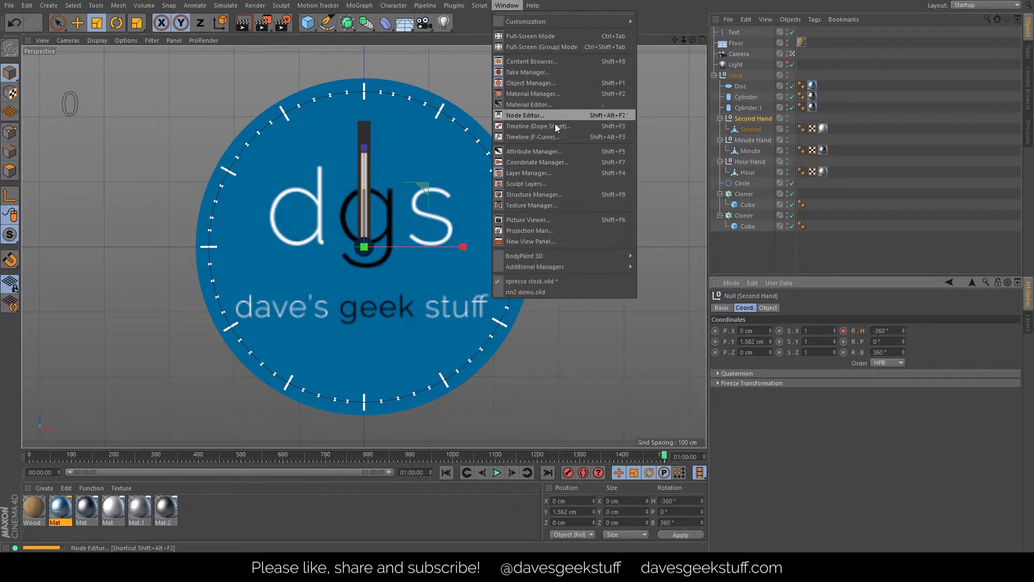
pyautogui.click(555, 134)
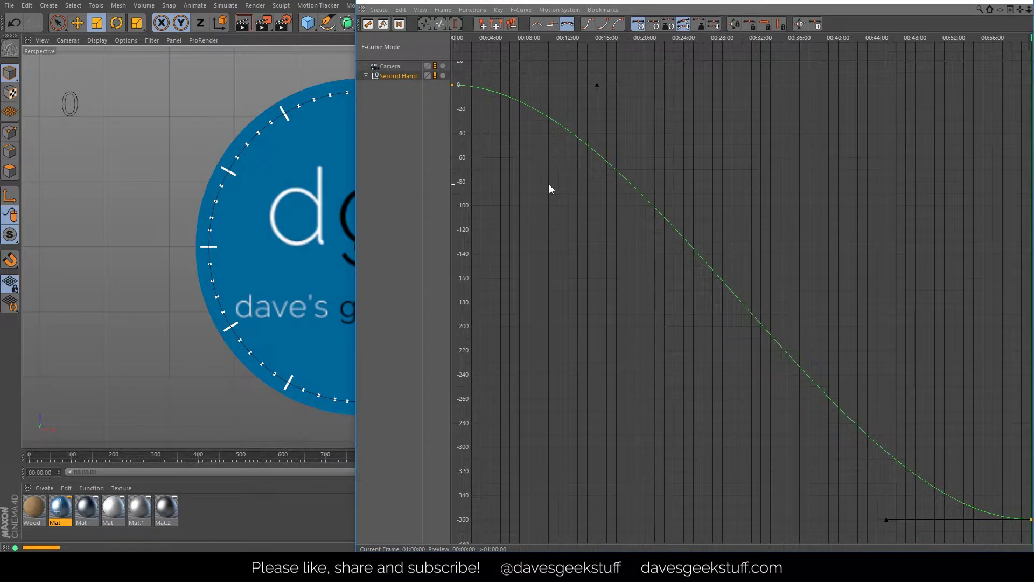
pyautogui.click(454, 85)
pyautogui.rightClick(454, 85)
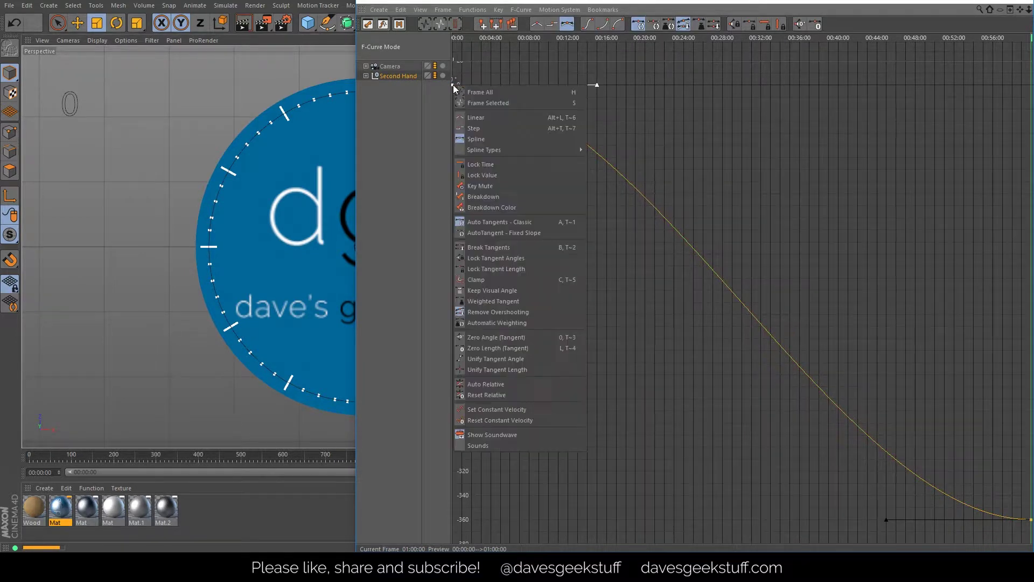
pyautogui.click(530, 348)
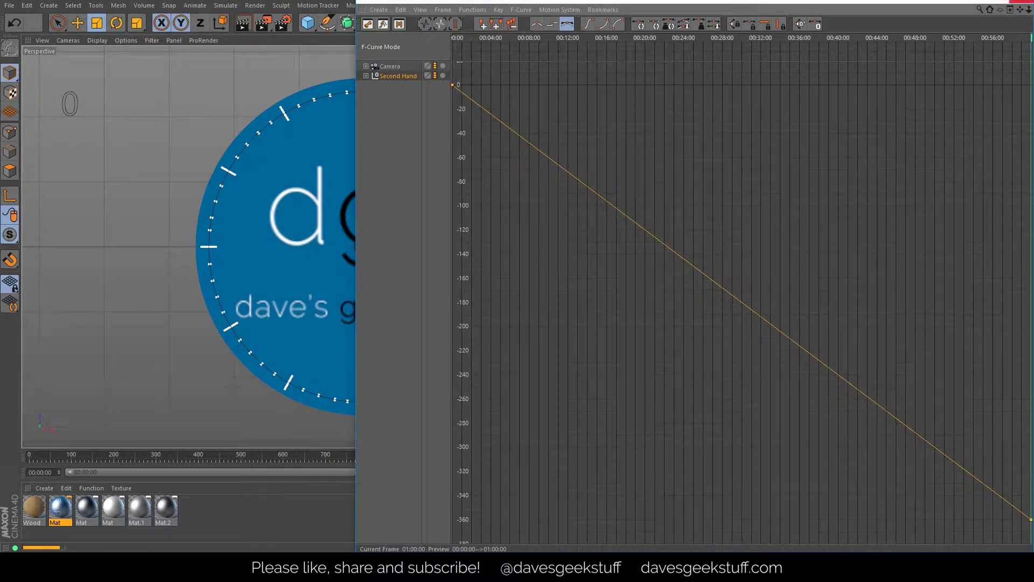
# Close the F-Curve timeline, play the animation to check the second hand's steady motion, and return to the first frame.
pyautogui.click(1026, 2)
pyautogui.click(496, 472)
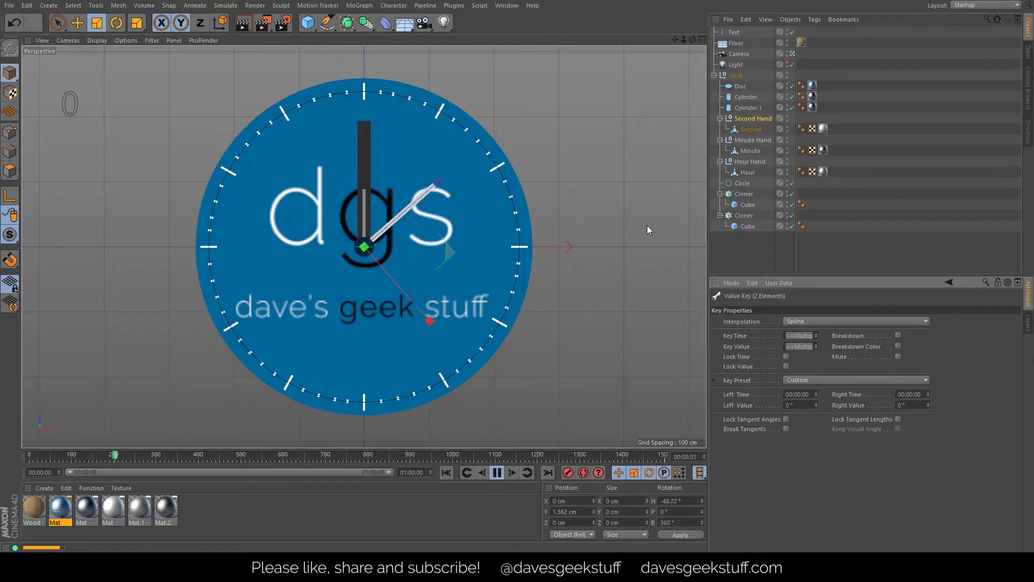
pyautogui.click(446, 473)
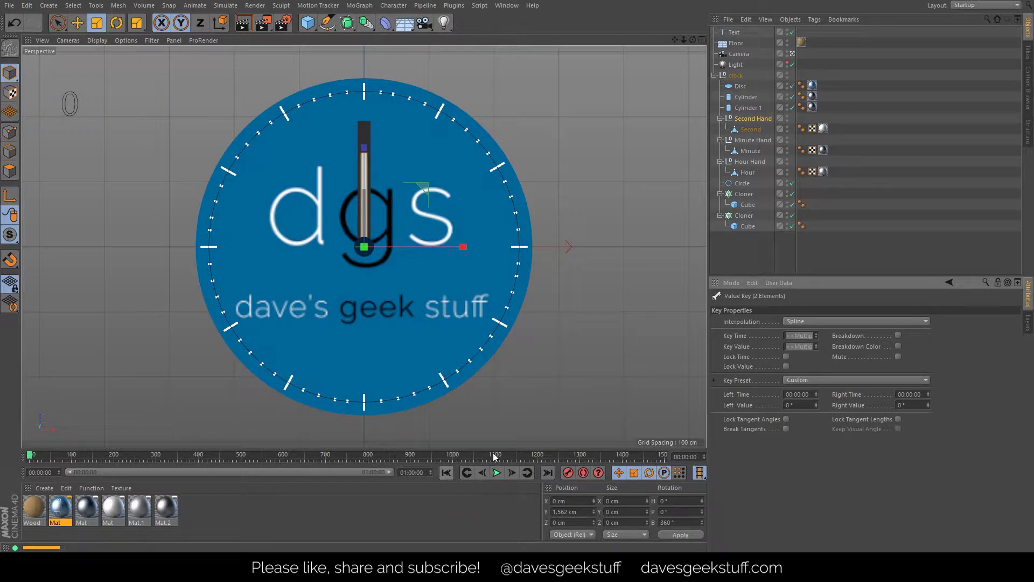
# Delete the Second Hand's animation in the Dope Sheet timeline and close the timeline.
pyautogui.click(750, 244)
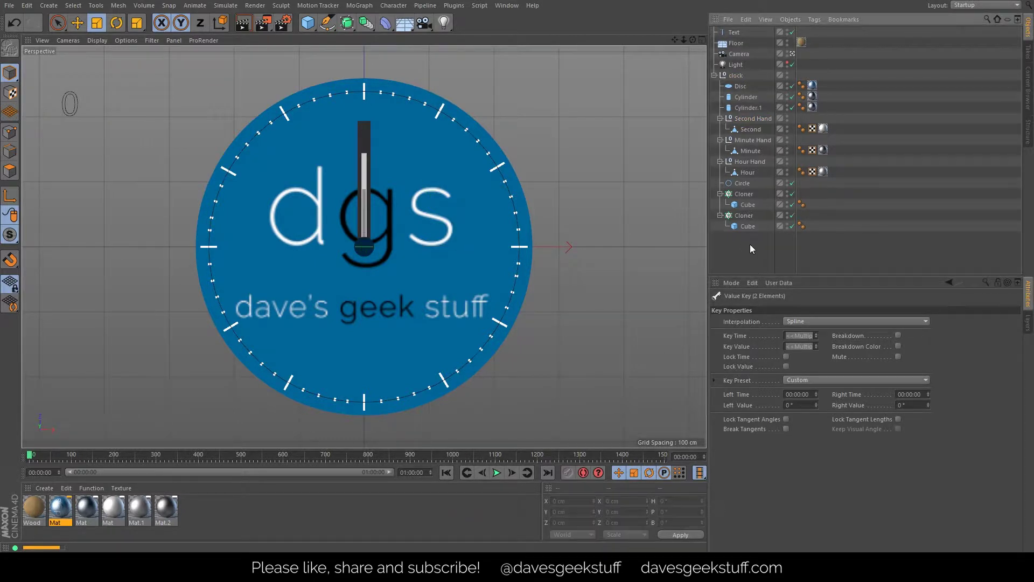
pyautogui.click(507, 6)
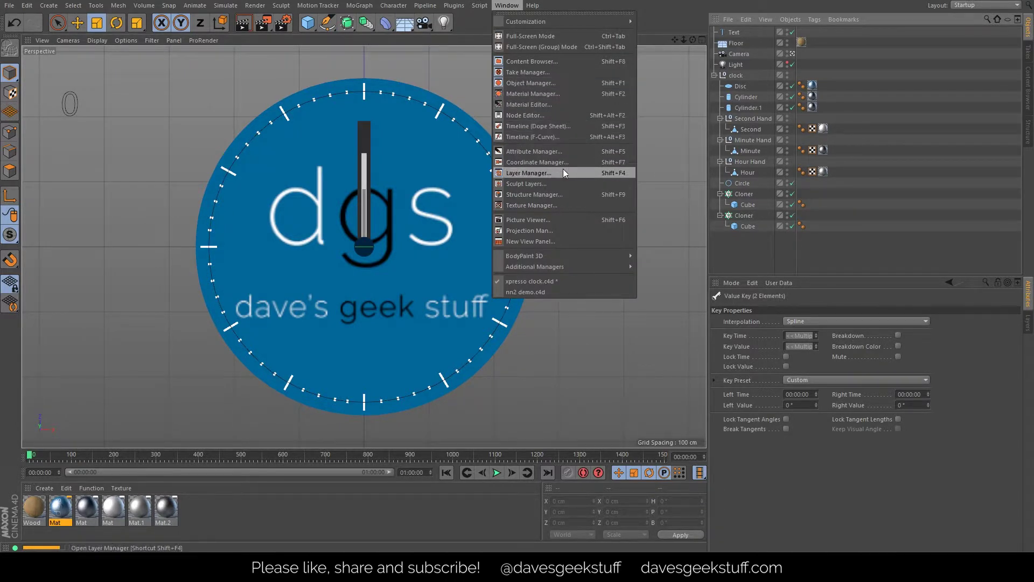
pyautogui.click(566, 127)
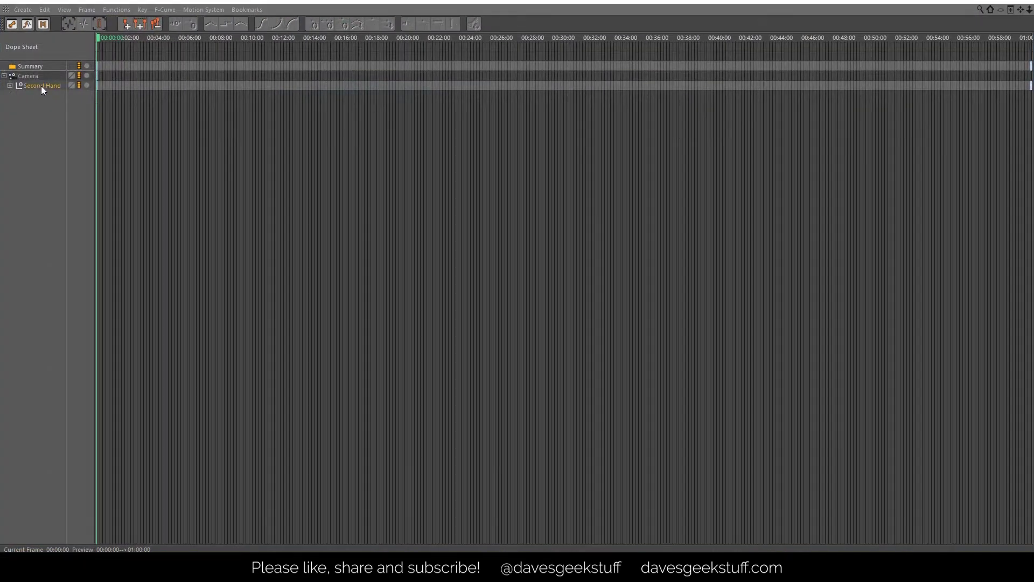
pyautogui.click(41, 85)
pyautogui.press('Delete')
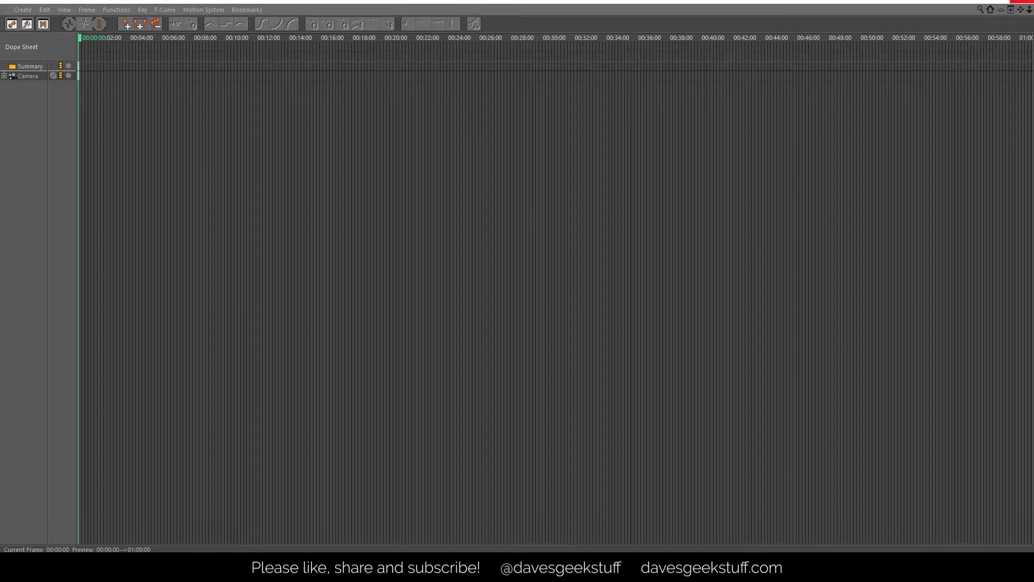
pyautogui.click(1023, 2)
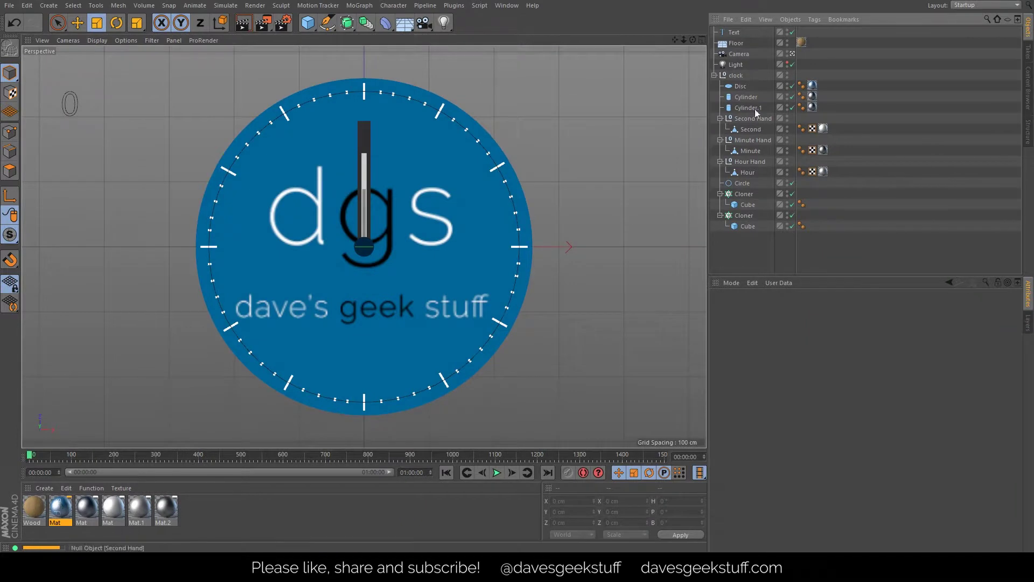
# Remove the Time Multiplier and Initial Time entries from the clock null's user data.
pyautogui.click(736, 75)
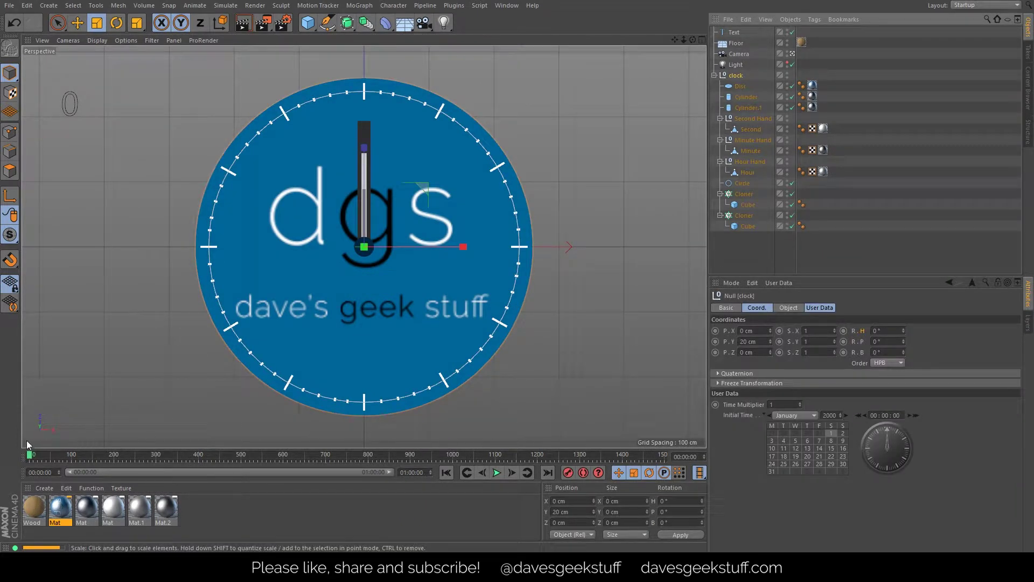
pyautogui.moveTo(31, 458); pyautogui.dragTo(27, 431)
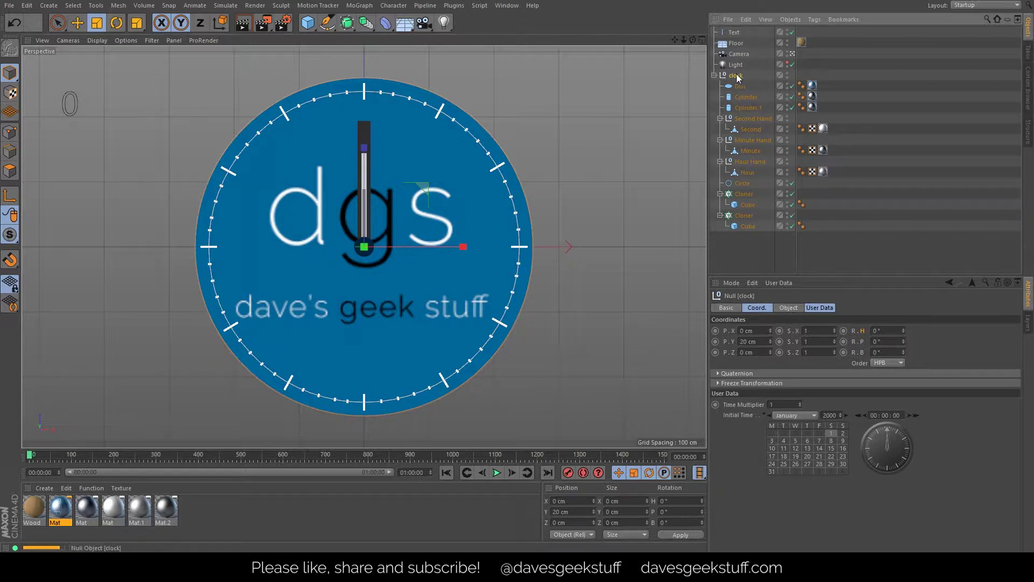
pyautogui.click(828, 309)
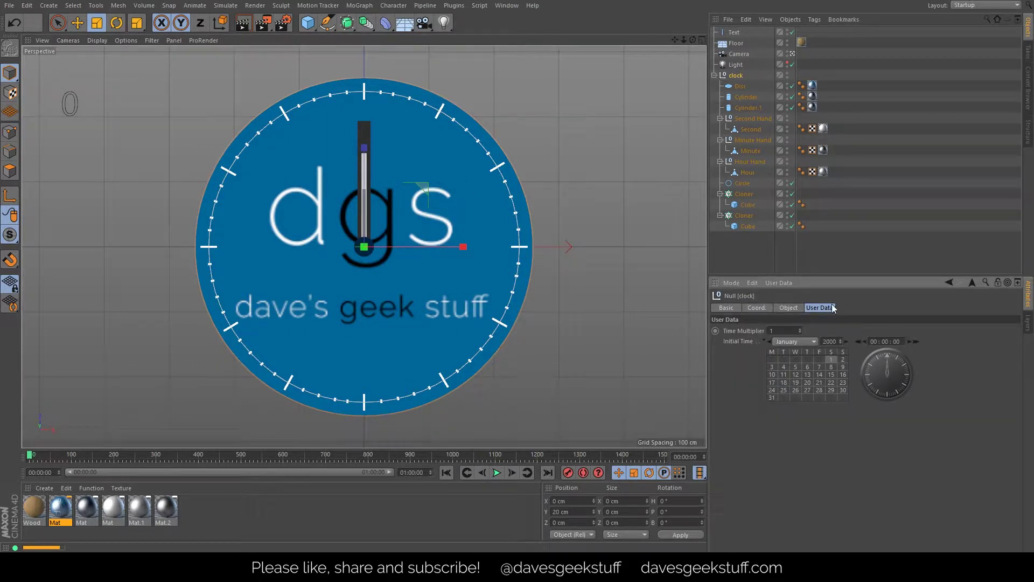
pyautogui.click(736, 65)
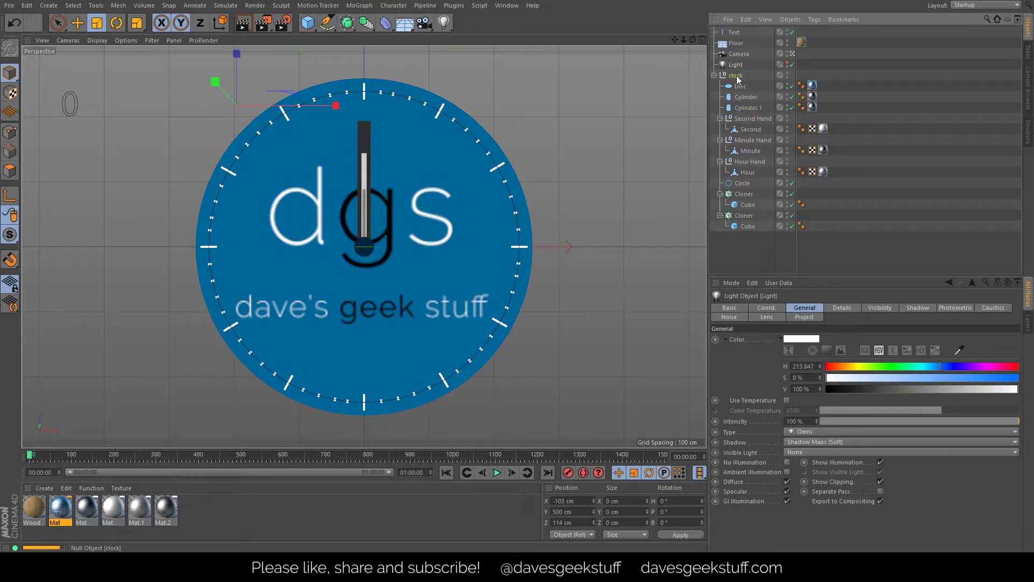
pyautogui.click(737, 76)
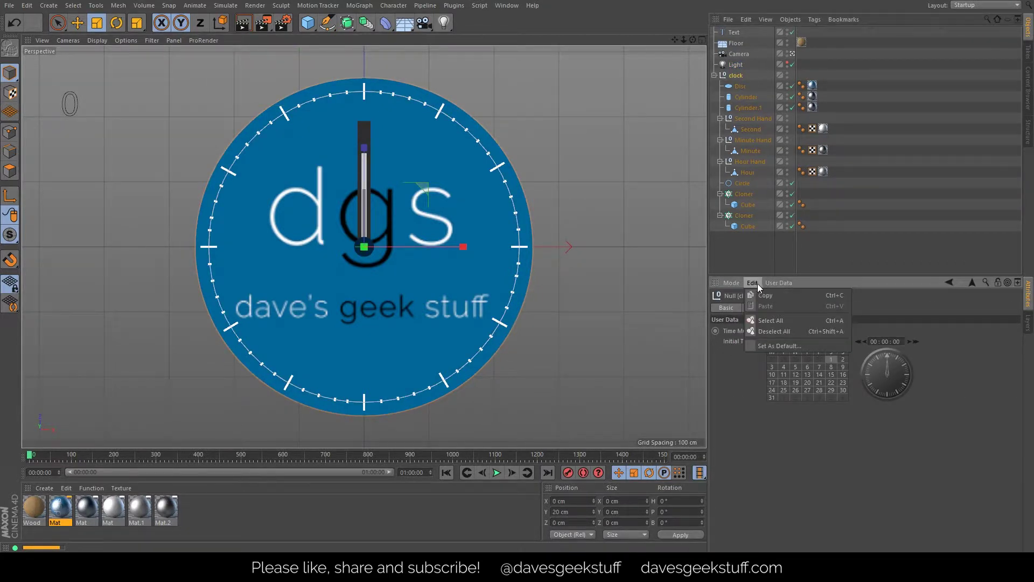
pyautogui.click(778, 283)
pyautogui.click(787, 306)
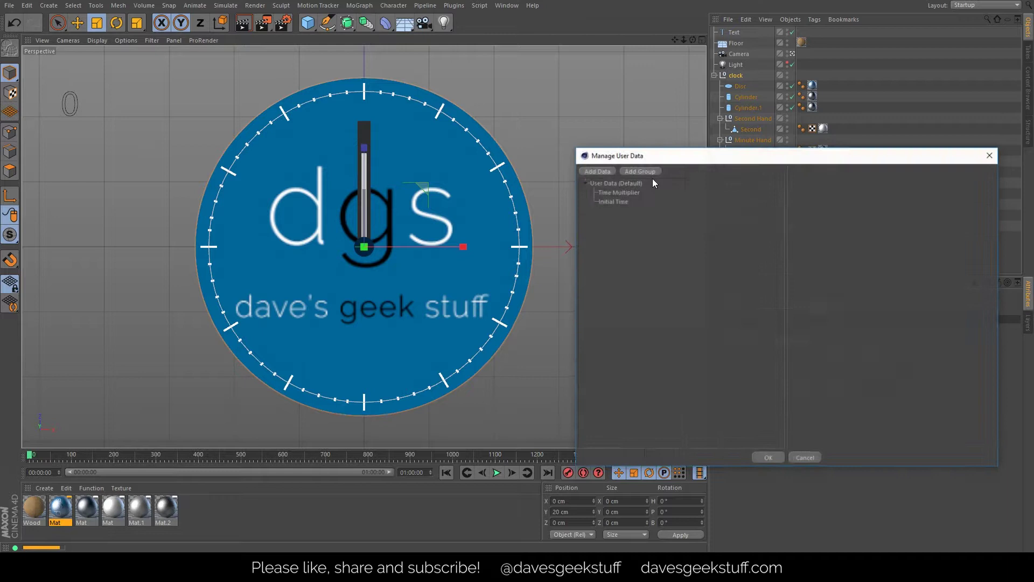
pyautogui.rightClick(615, 193)
pyautogui.click(631, 224)
pyautogui.rightClick(617, 194)
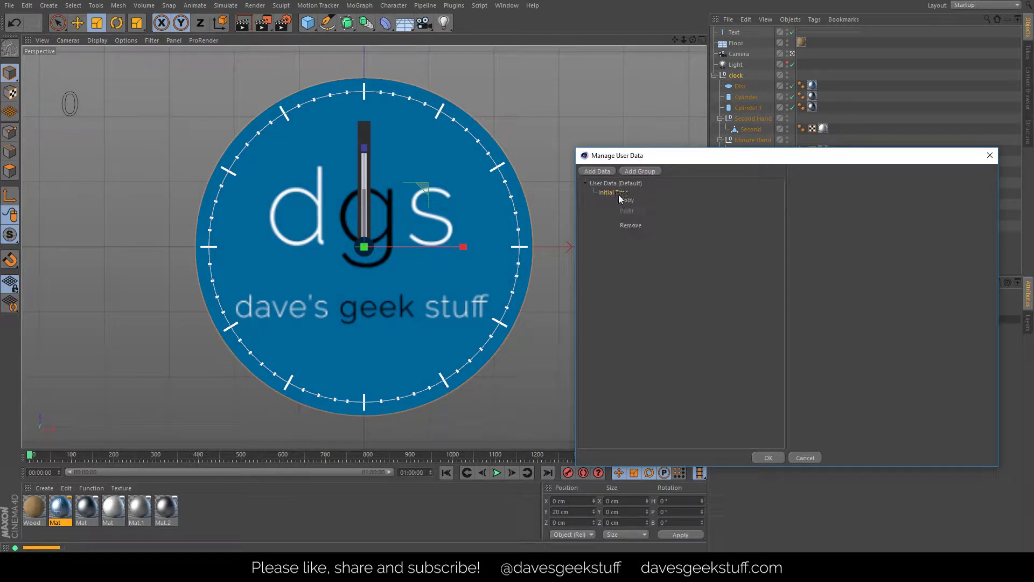
pyautogui.click(635, 223)
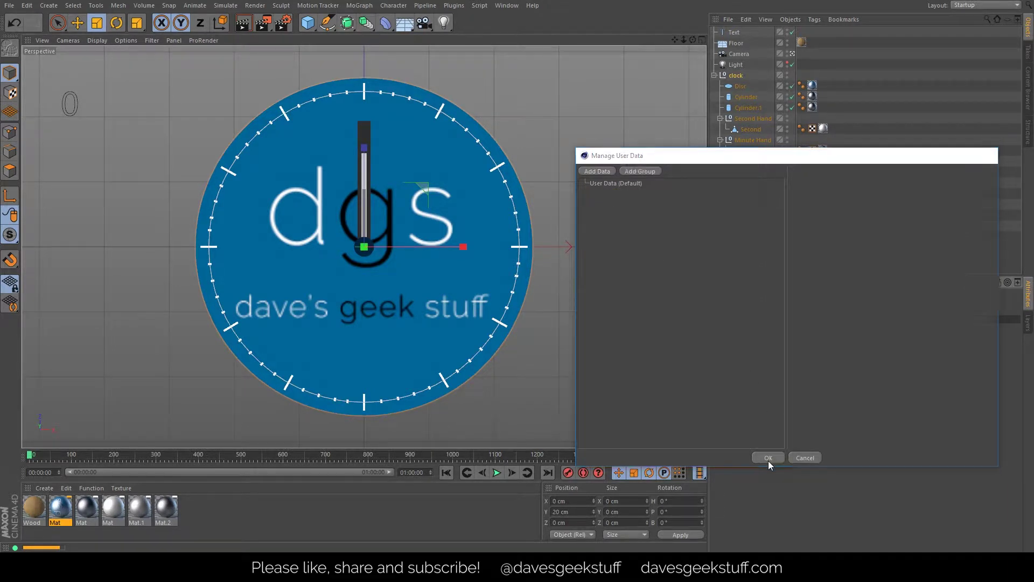
pyautogui.click(768, 457)
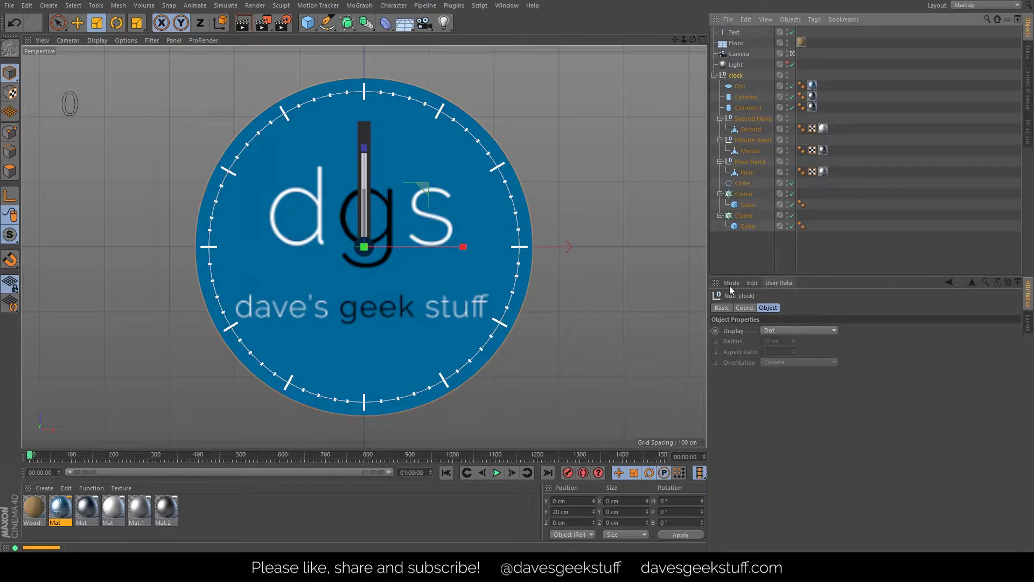
# Add a user data entry of type Date/Time named Initial Time to the clock null.
pyautogui.click(778, 284)
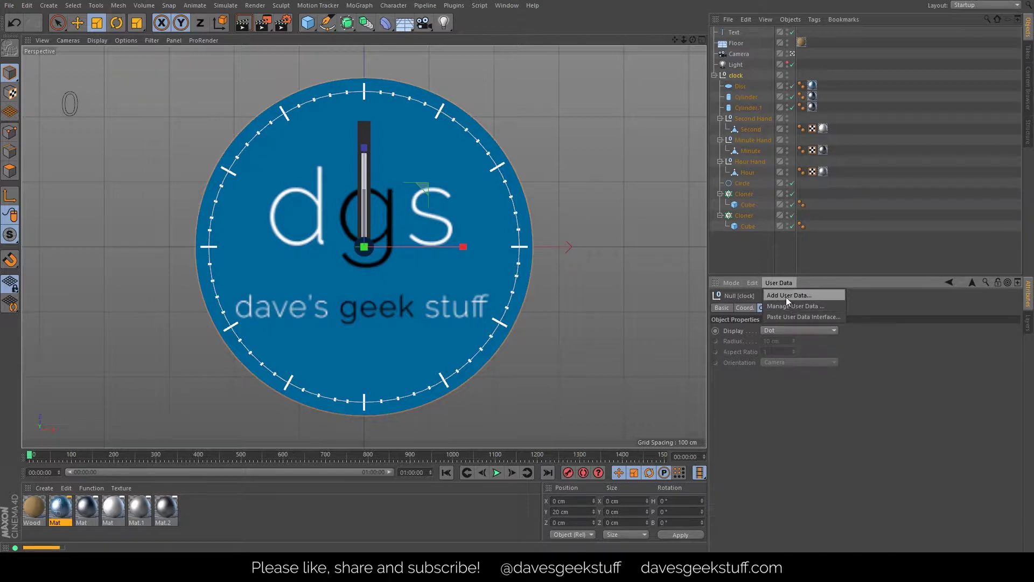
pyautogui.click(787, 297)
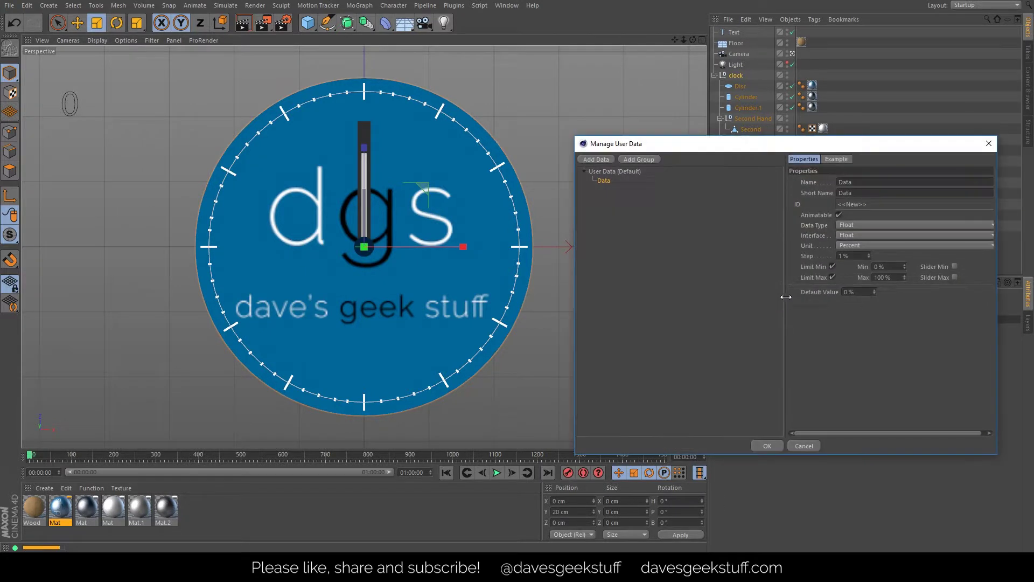
pyautogui.click(873, 225)
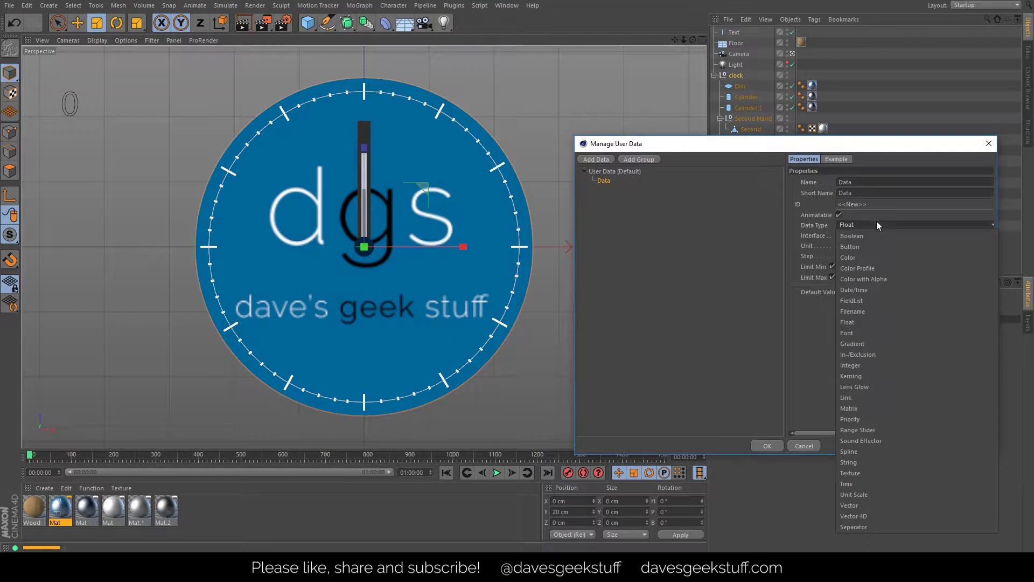
pyautogui.click(890, 291)
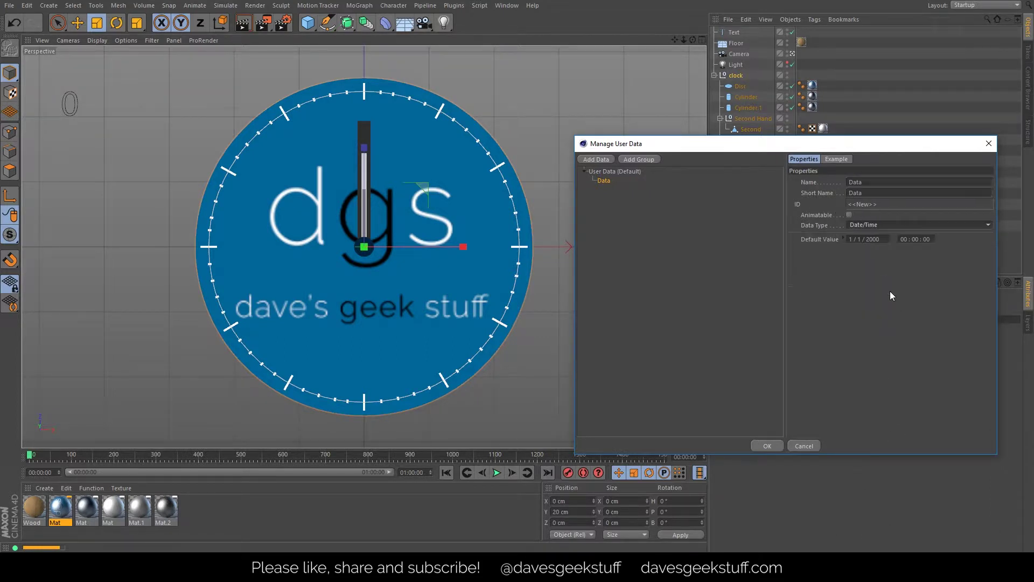
pyautogui.click(863, 184)
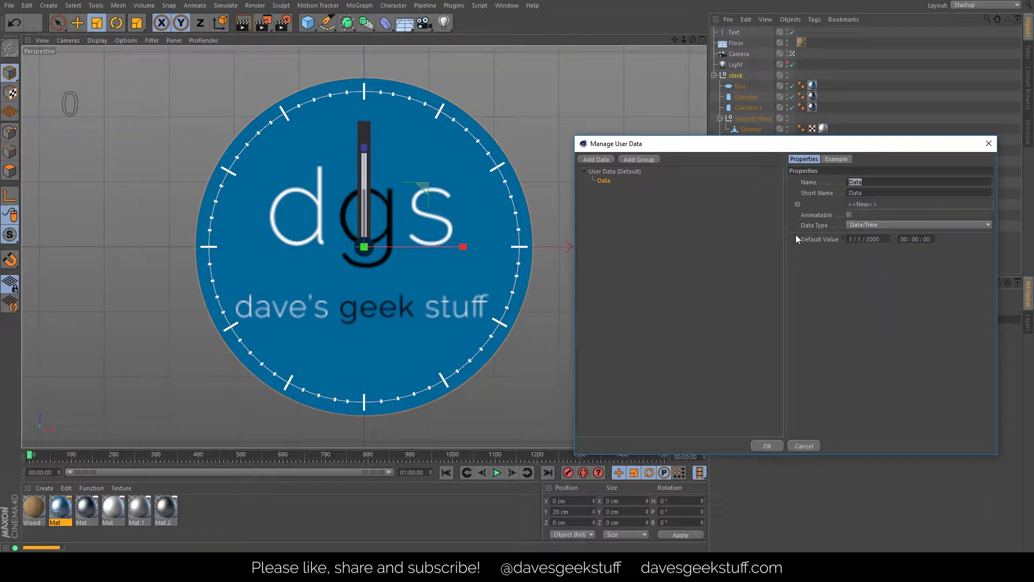
pyautogui.write('Initial Time')
pyautogui.press('Tab')
pyautogui.click(765, 445)
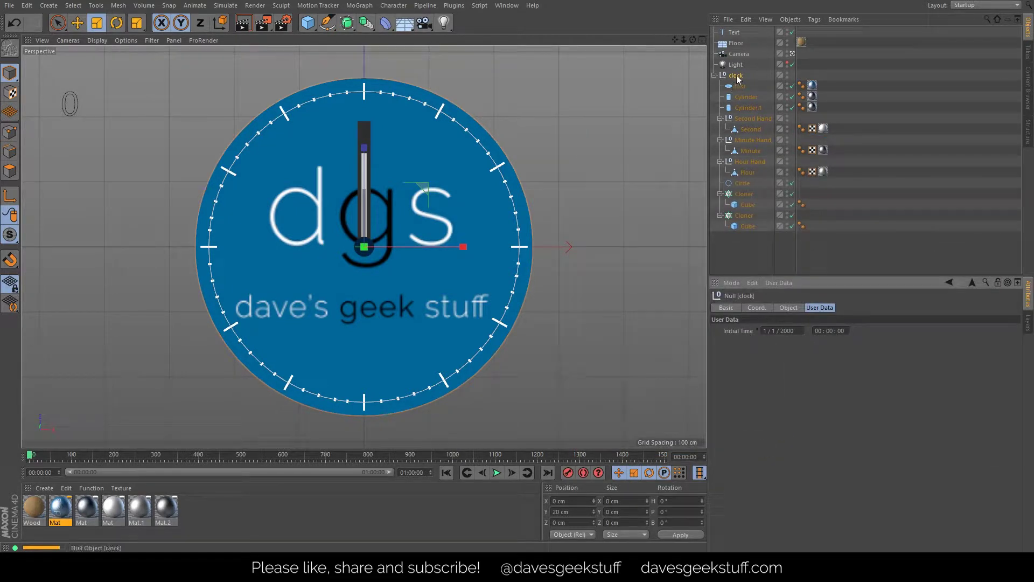
# Expand the clock's Initial Time user data into its calendar and clock display and try out the time controls.
pyautogui.click(789, 308)
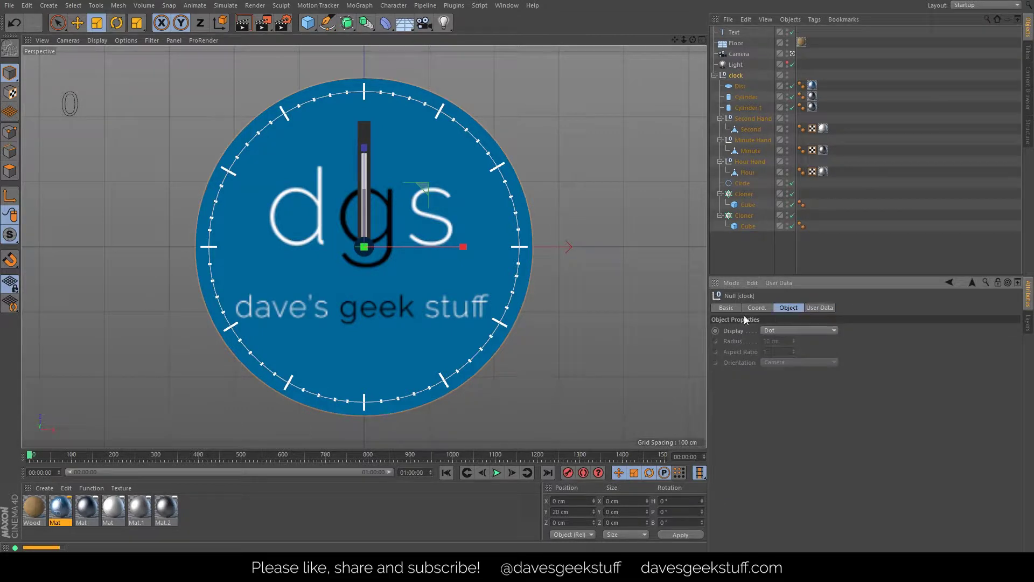
pyautogui.click(818, 309)
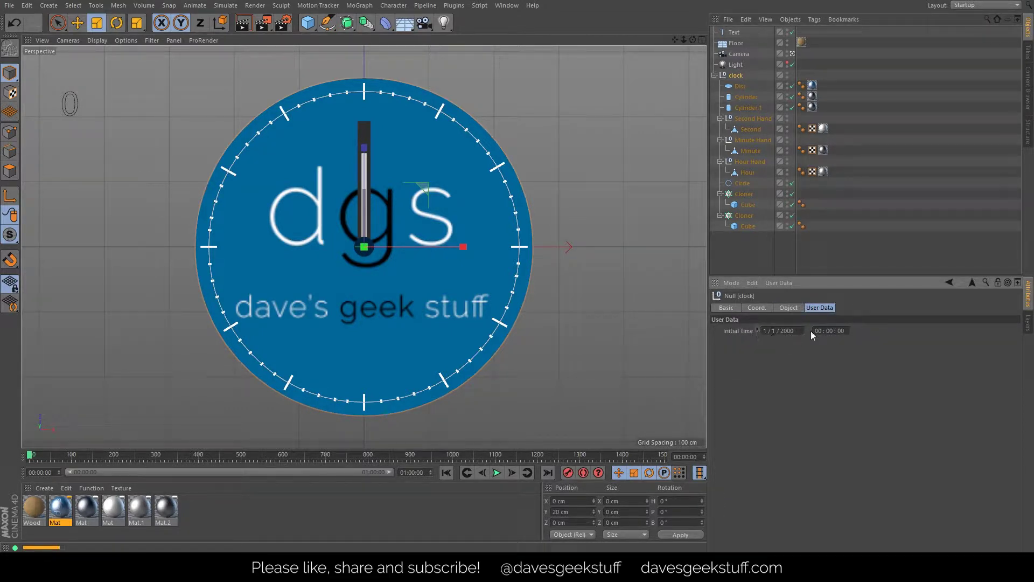
pyautogui.click(758, 331)
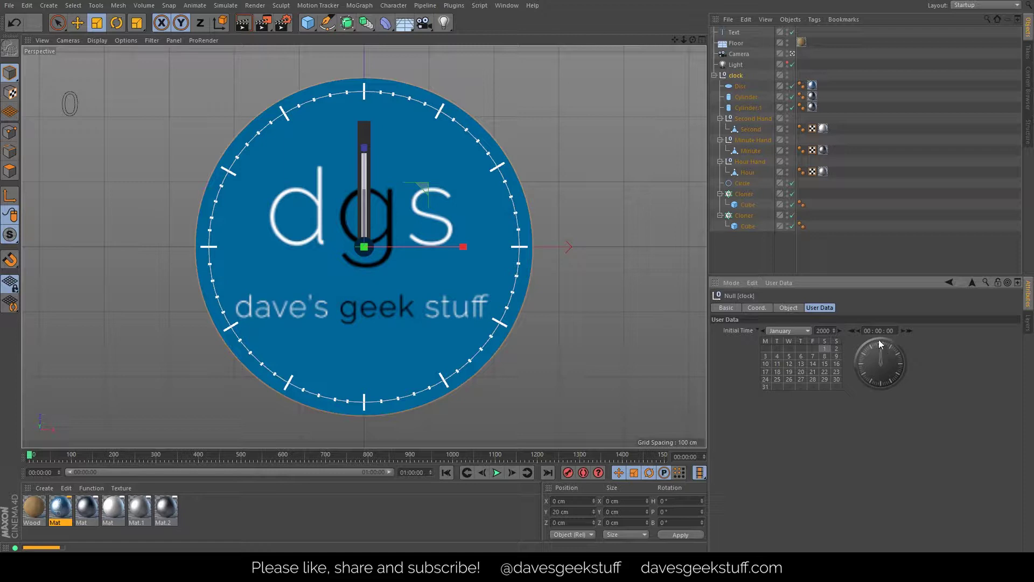
pyautogui.click(909, 330)
pyautogui.click(852, 331)
pyautogui.click(904, 331)
pyautogui.click(904, 331)
pyautogui.click(903, 331)
pyautogui.click(904, 330)
pyautogui.write('6')
pyautogui.moveTo(864, 331); pyautogui.dragTo(895, 332)
# Add an XPresso tag to the clock null.
pyautogui.rightClick(735, 76)
pyautogui.moveTo(781, 83)
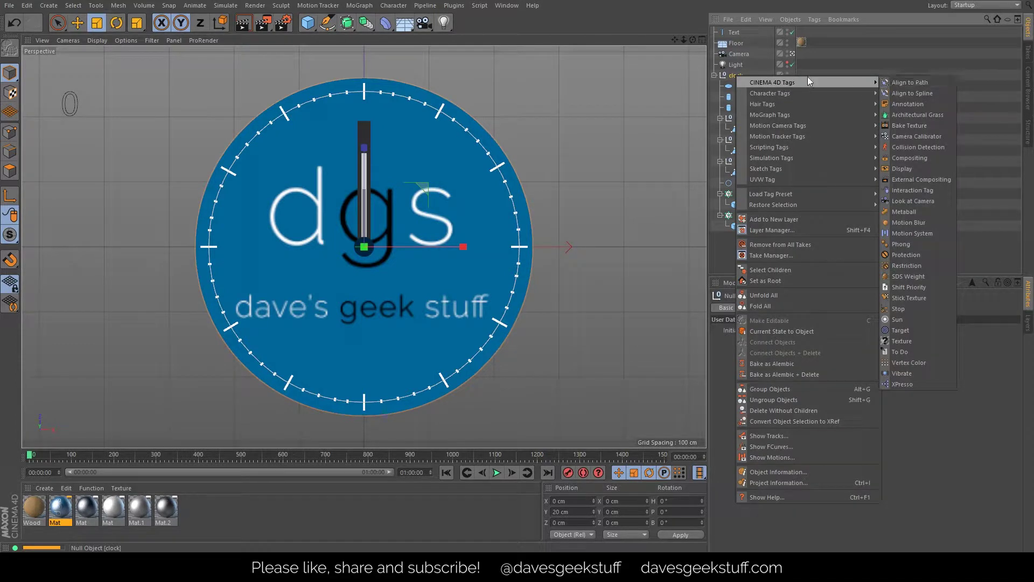
pyautogui.click(912, 384)
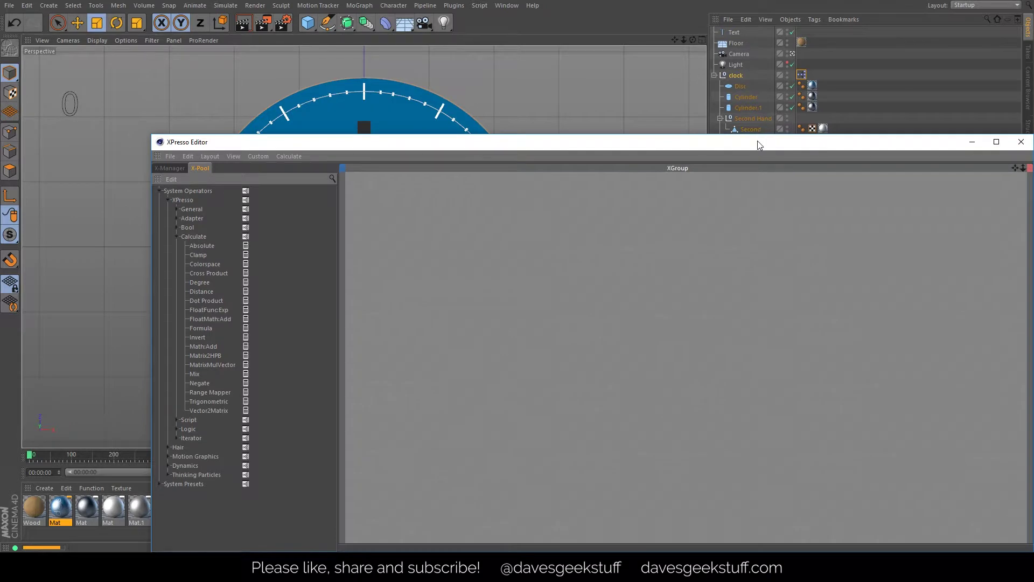
# Show the X-Manager in the XPresso Editor, fit its window beside the object list and attributes, and close it.
pyautogui.moveTo(758, 140); pyautogui.dragTo(703, 63)
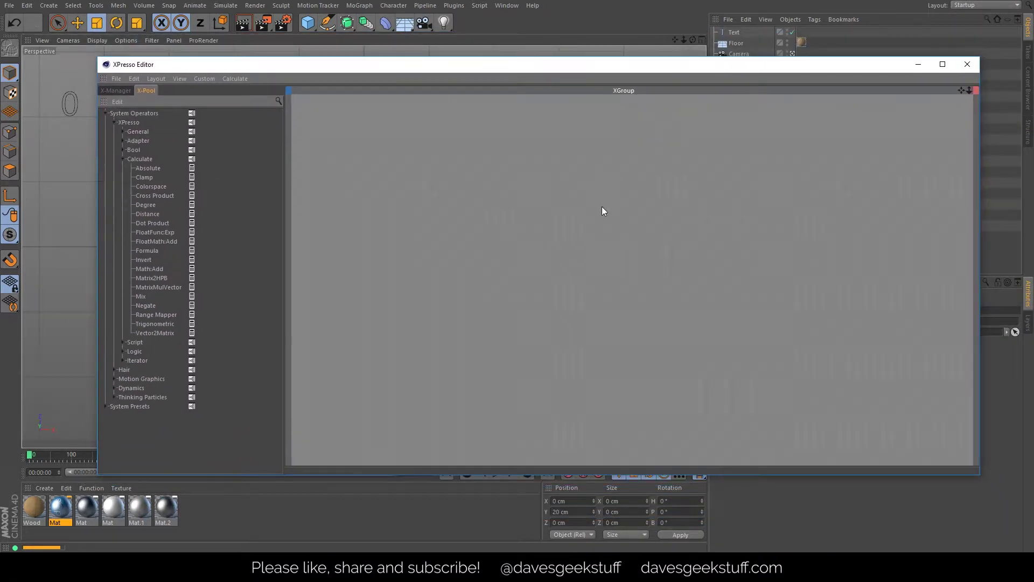
pyautogui.click(105, 113)
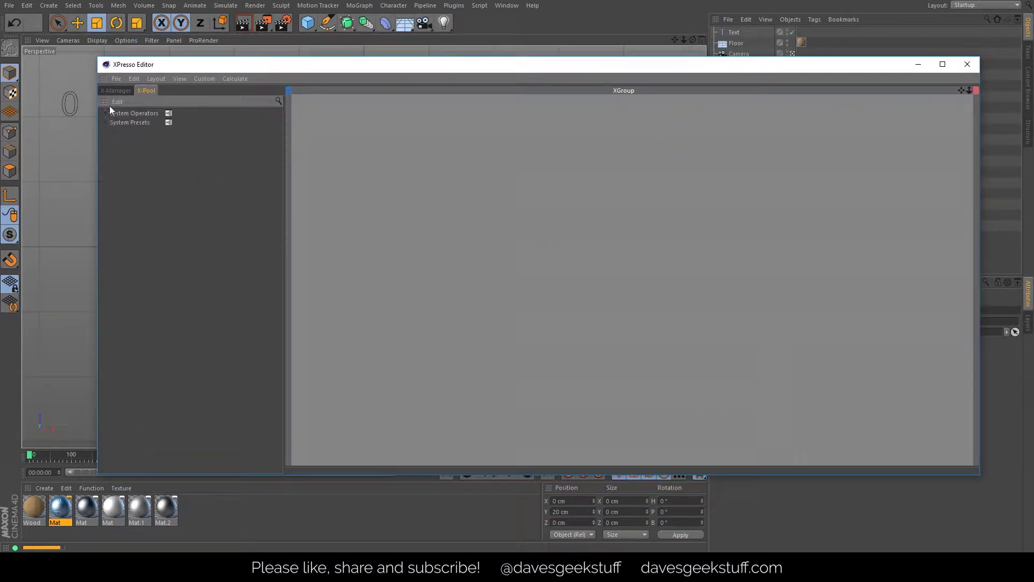
pyautogui.click(116, 90)
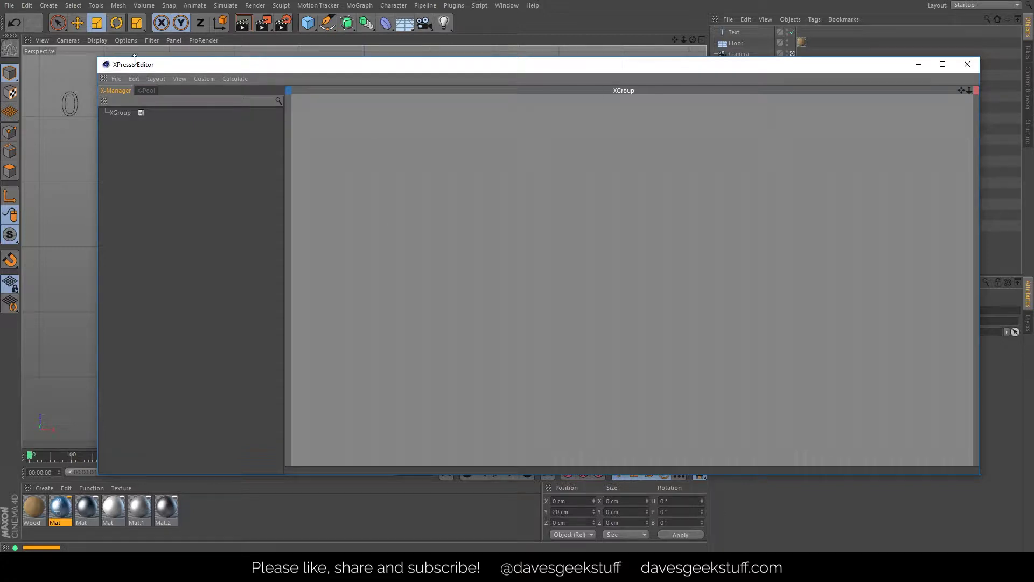
pyautogui.moveTo(99, 56); pyautogui.dragTo(278, 8)
pyautogui.moveTo(366, 15); pyautogui.dragTo(106, 55)
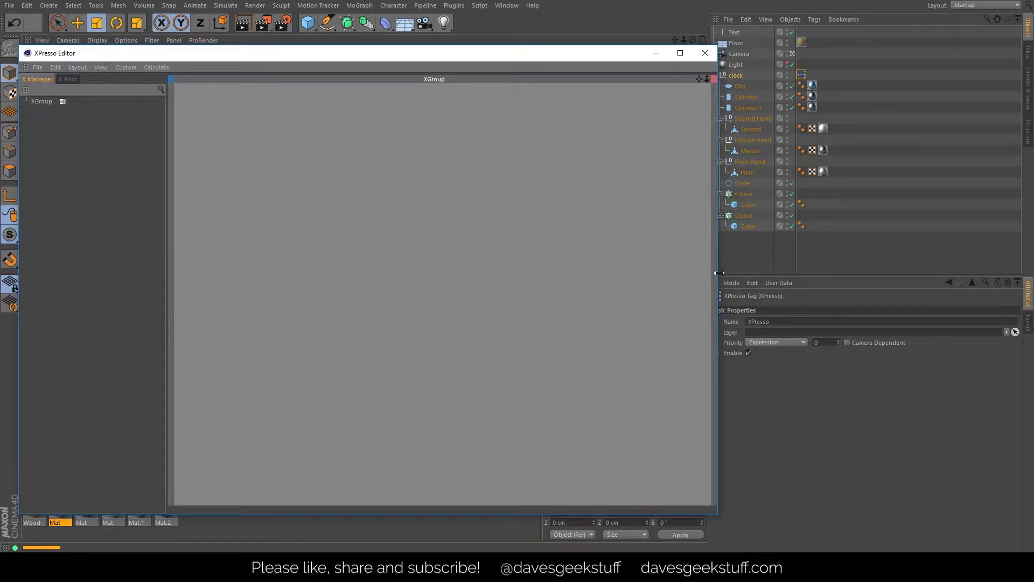
pyautogui.moveTo(719, 273); pyautogui.dragTo(688, 272)
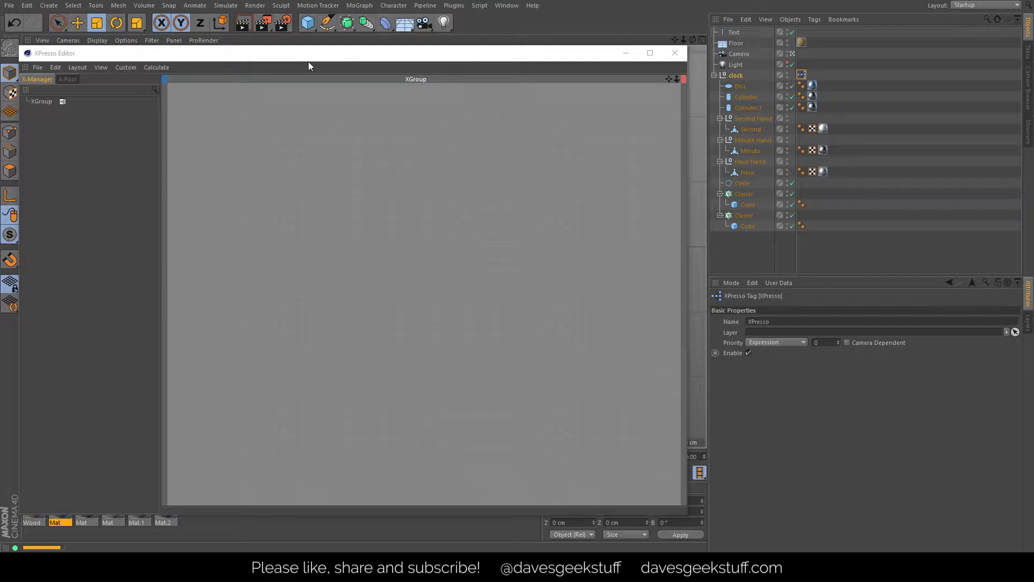
pyautogui.click(675, 52)
# Append the test characters "m,nb,mn," to the Text object's text.
pyautogui.click(734, 32)
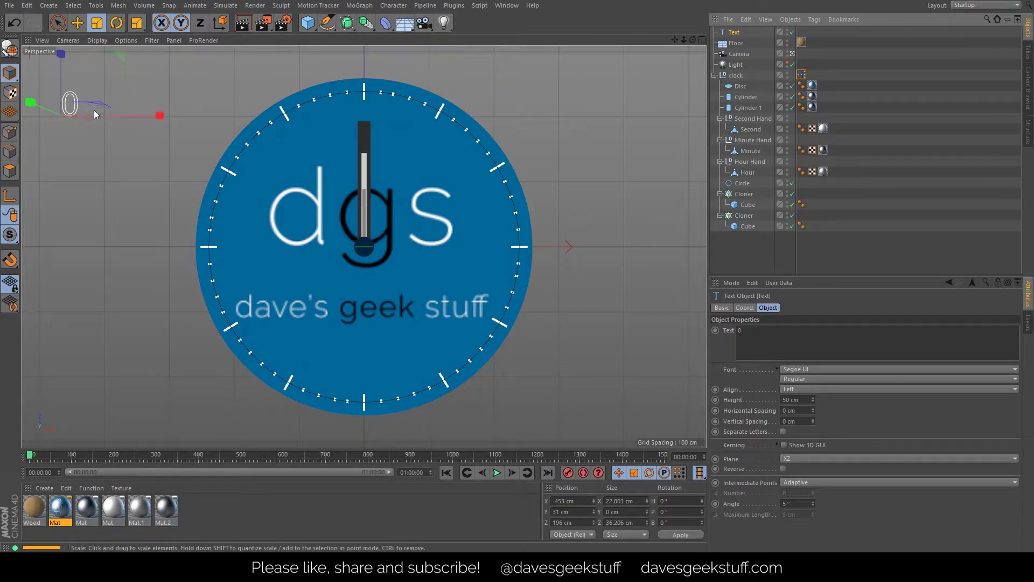
pyautogui.click(797, 343)
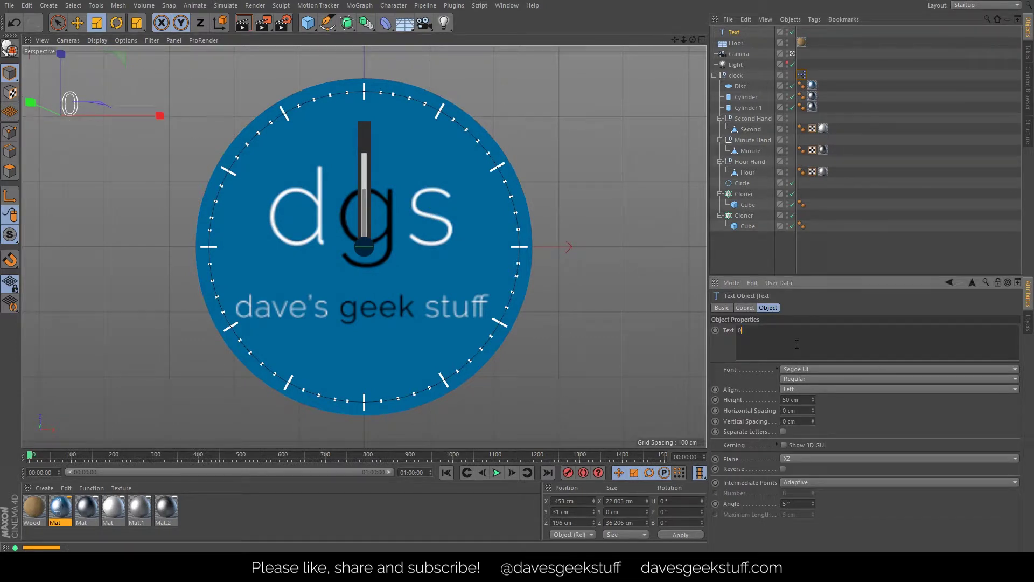
pyautogui.write('m,nb,mn,')
pyautogui.click(897, 257)
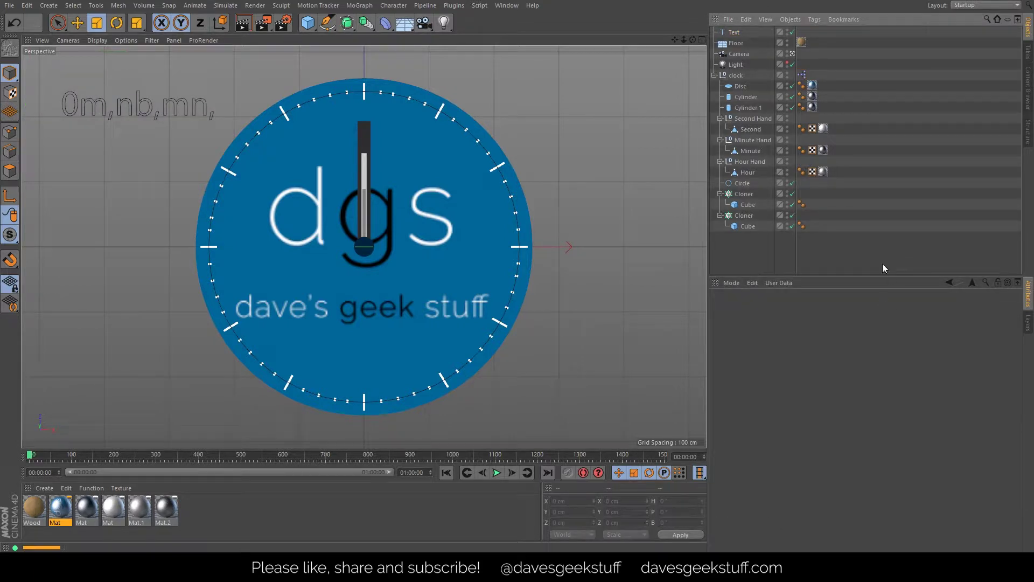
# Clear the entire text of the Text object and deselect it.
pyautogui.click(733, 32)
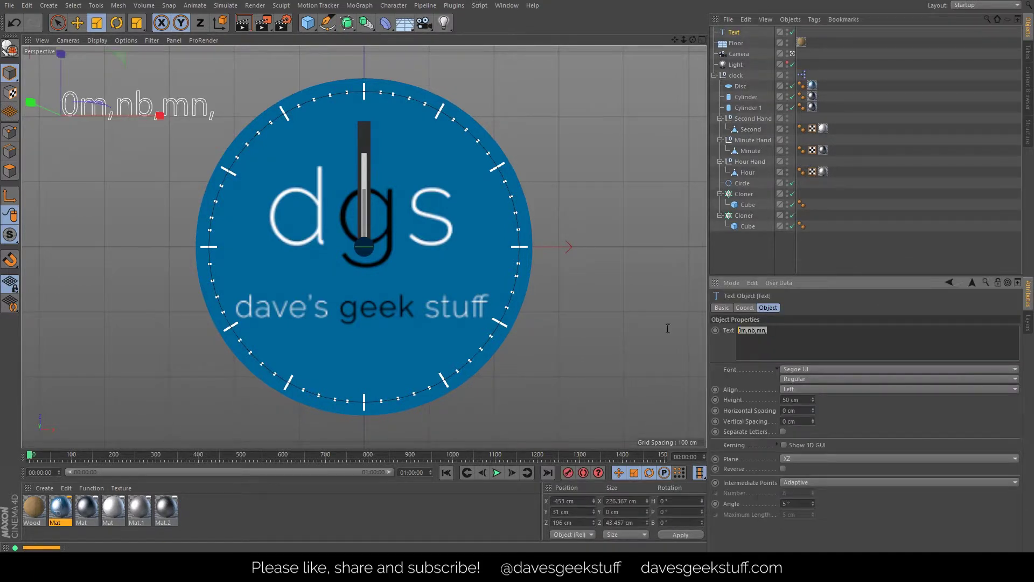
pyautogui.press('BackSpace')
pyautogui.click(761, 248)
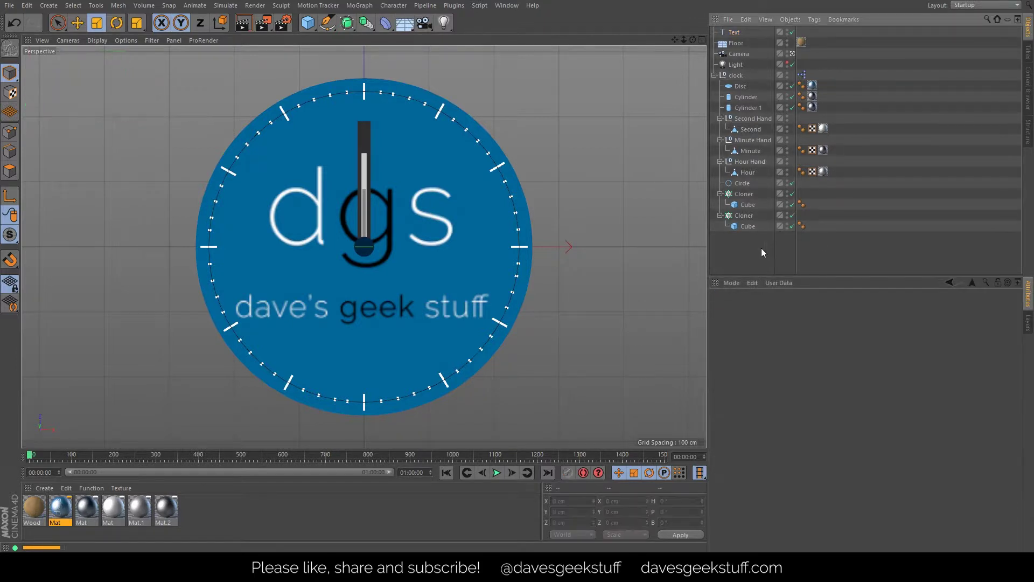
# Open the clock null's XPresso tag for editing, reposition the editor window, and add the clock null as a node.
pyautogui.click(734, 33)
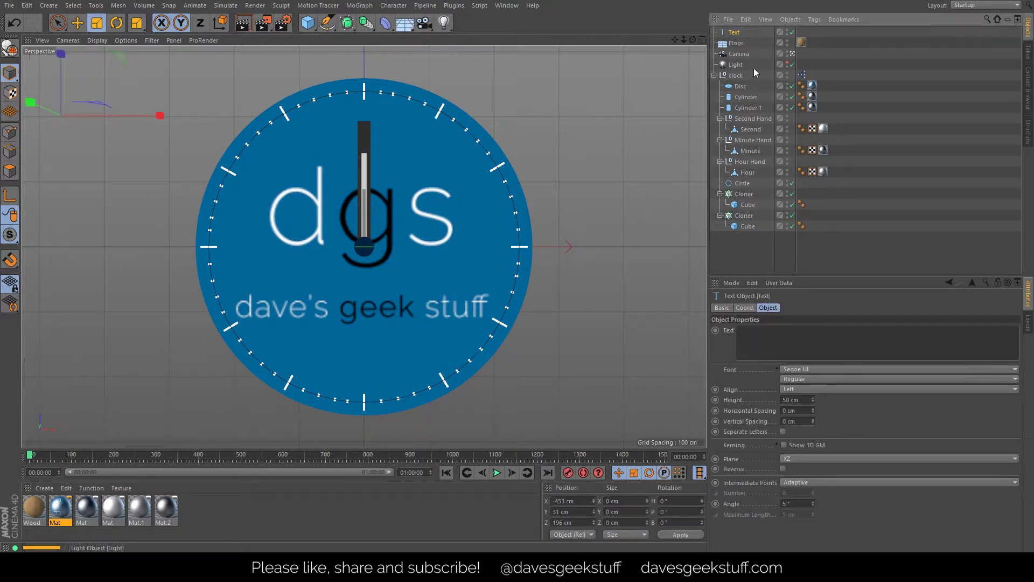
pyautogui.click(736, 75)
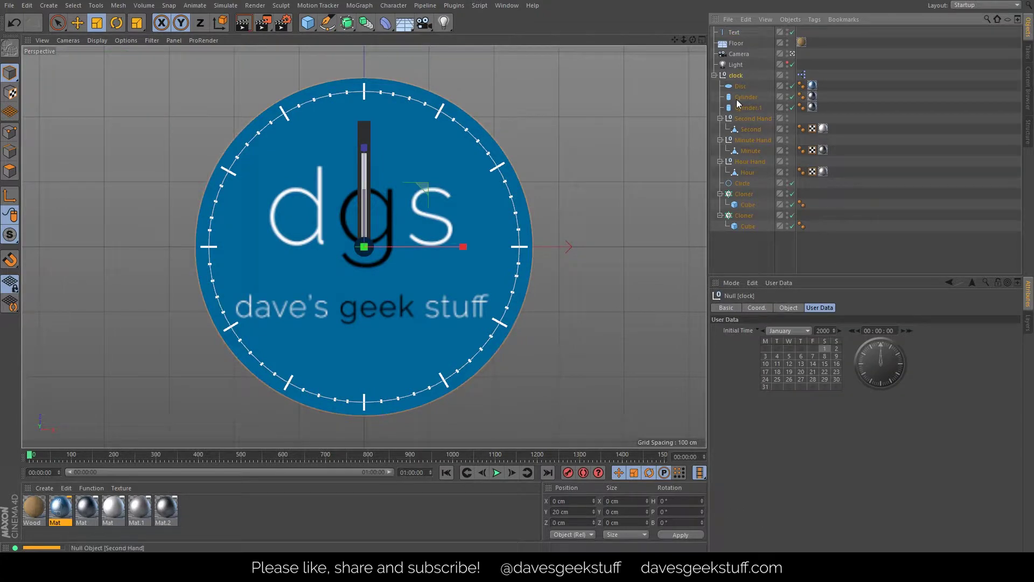
pyautogui.doubleClick(802, 75)
pyautogui.moveTo(615, 61); pyautogui.dragTo(454, 142)
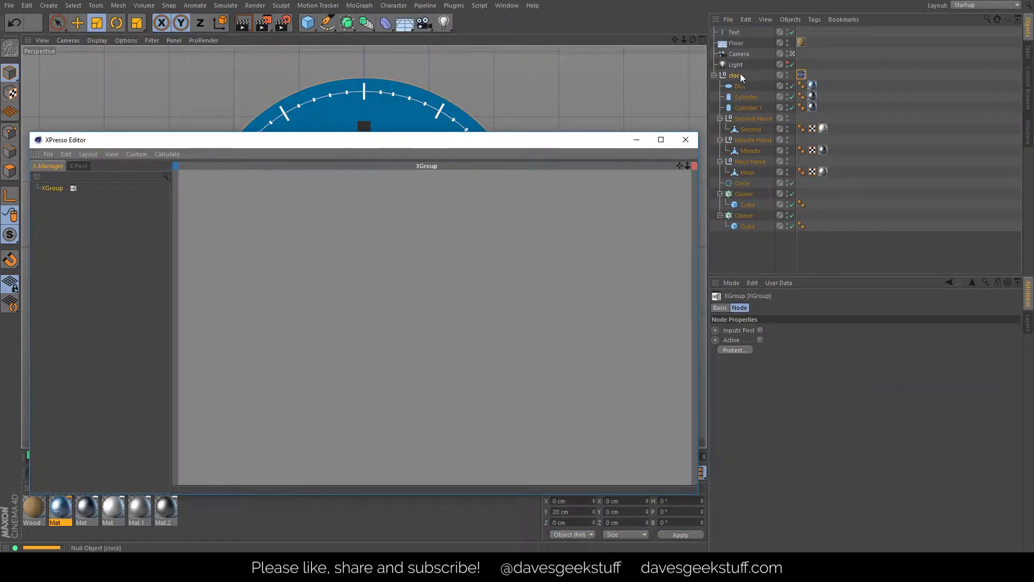
pyautogui.moveTo(738, 75); pyautogui.dragTo(205, 186)
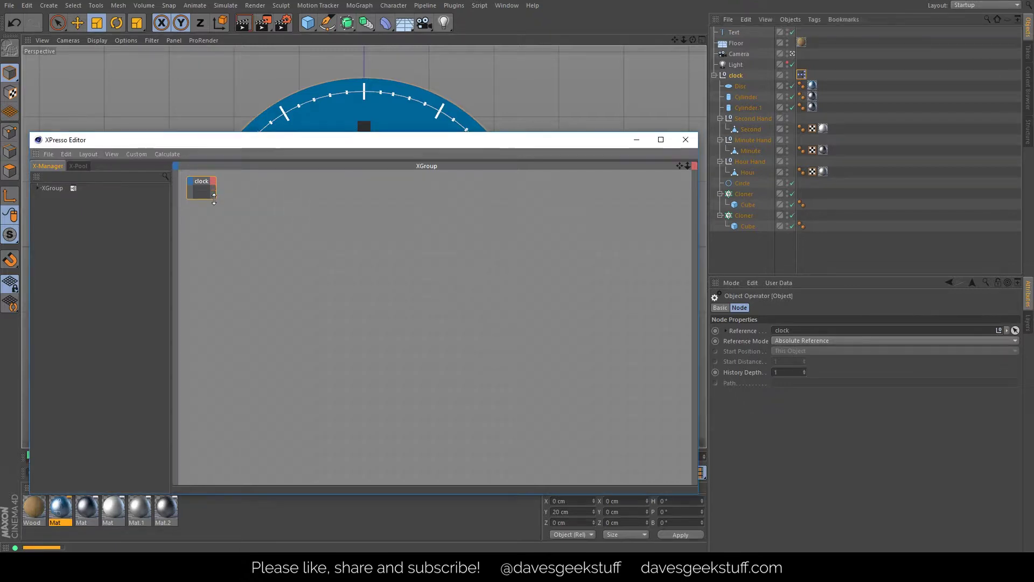
# Enlarge the clock node and give it an Initial Time . Time output port from its user data.
pyautogui.moveTo(214, 194); pyautogui.dragTo(260, 197)
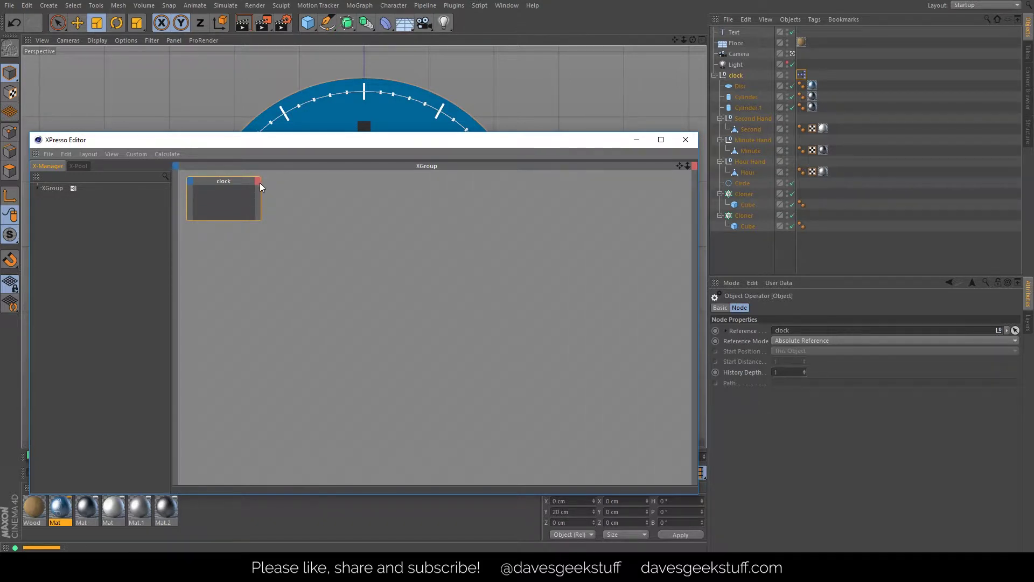
pyautogui.click(258, 181)
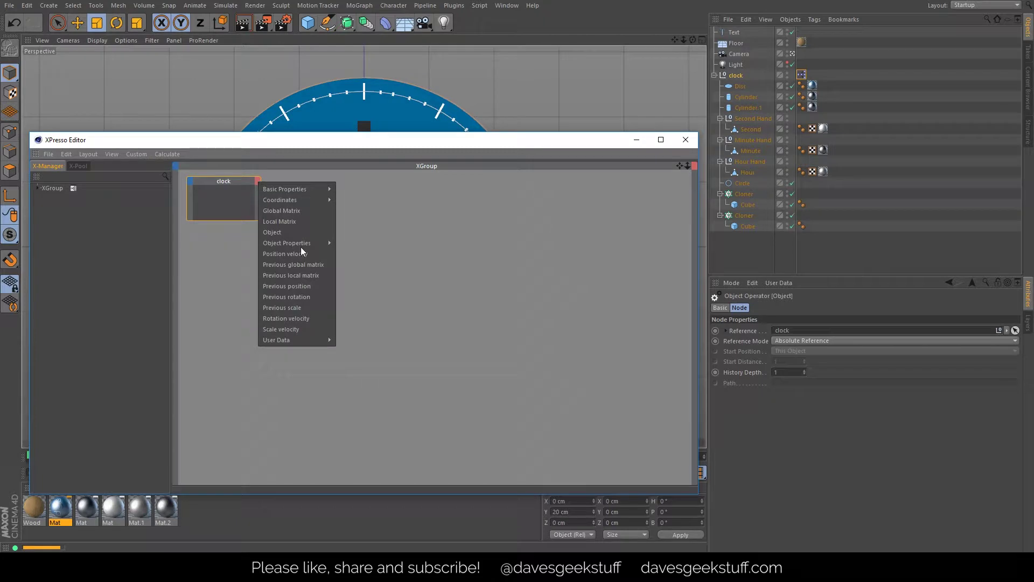
pyautogui.moveTo(310, 344)
pyautogui.moveTo(347, 339)
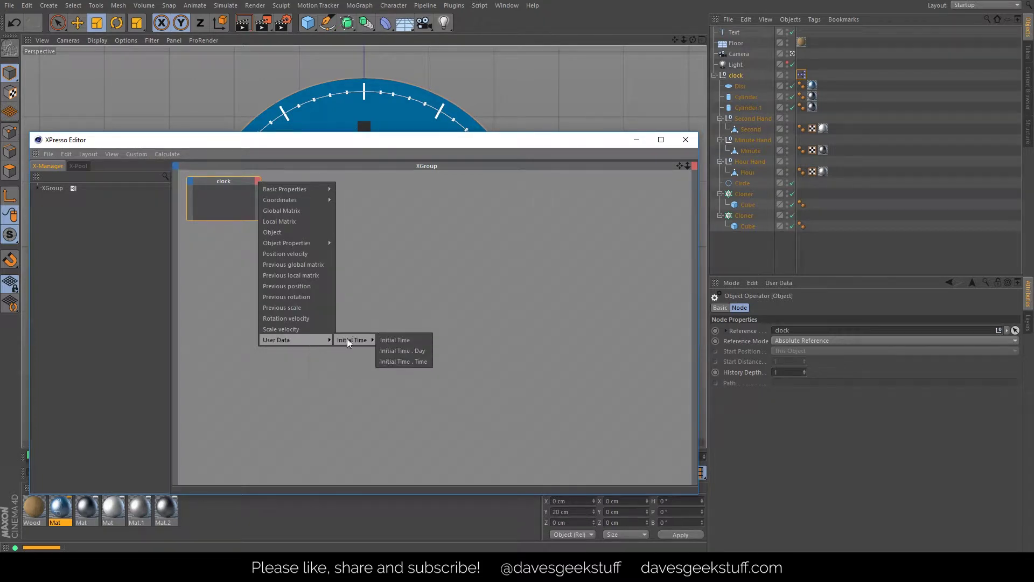
pyautogui.click(401, 362)
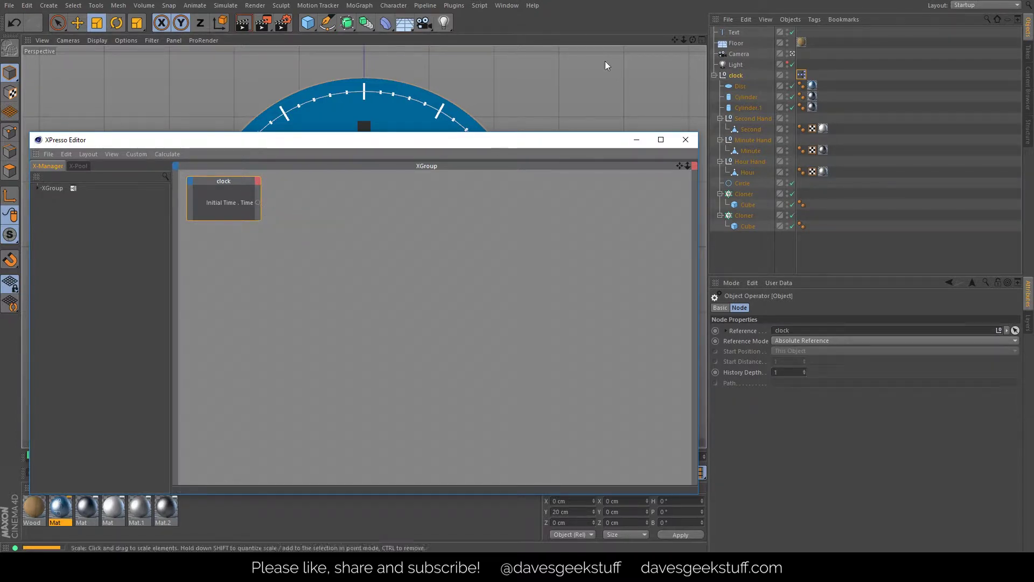
# Add the Text object as a node with a Text input port and connect the clock's Initial Time . Time output to it.
pyautogui.moveTo(733, 36); pyautogui.dragTo(487, 207)
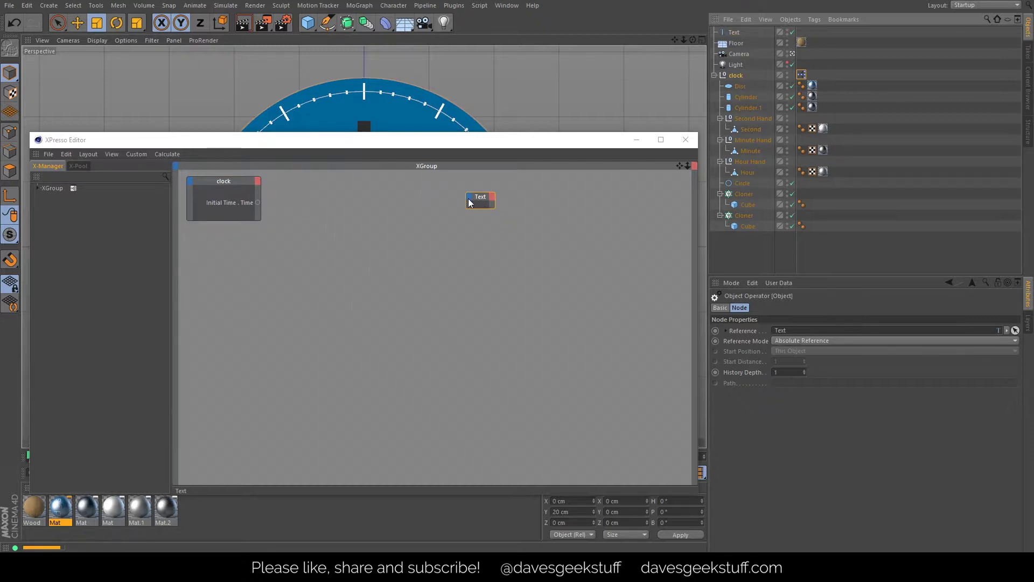
pyautogui.click(468, 198)
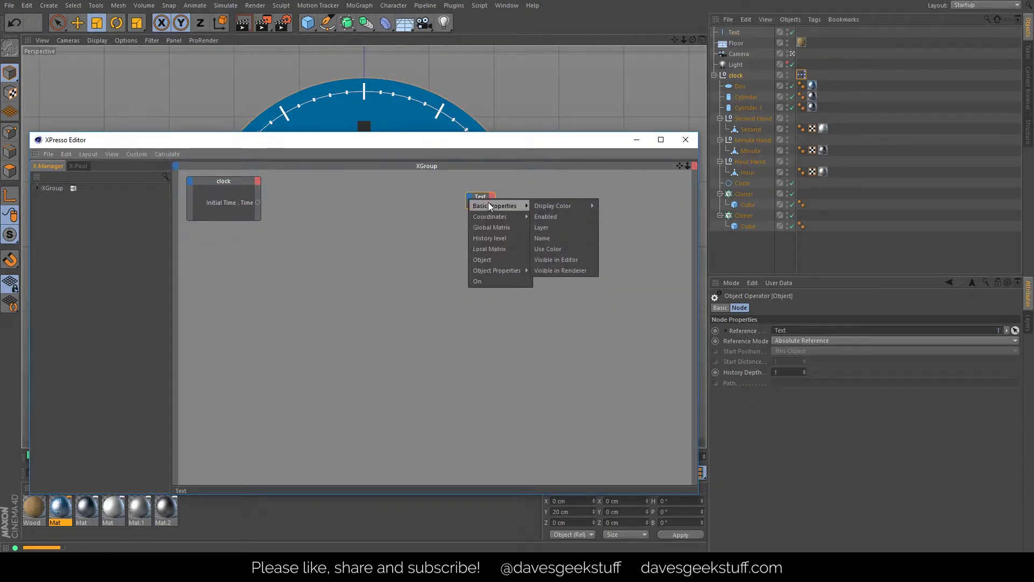
pyautogui.moveTo(498, 269)
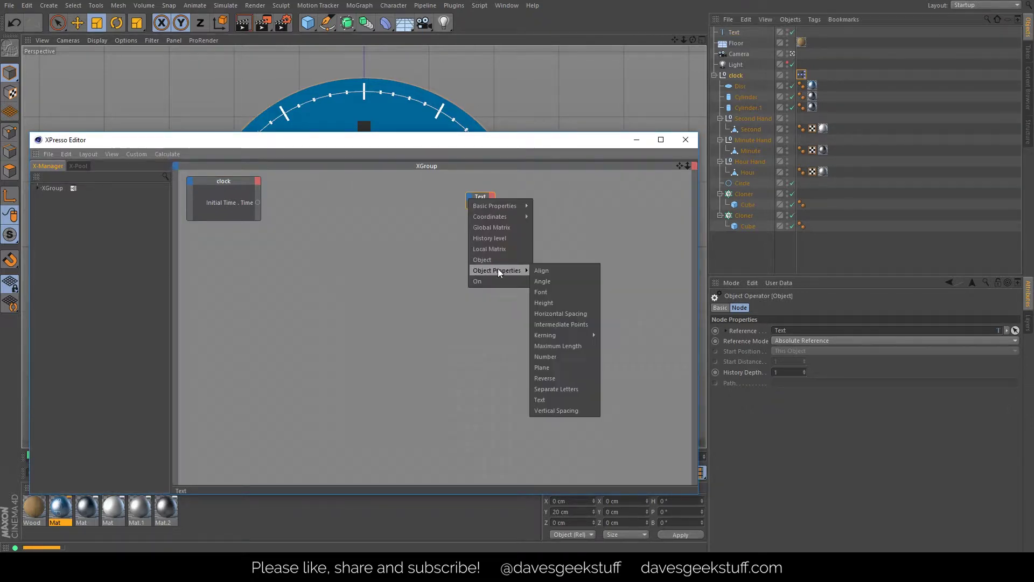
pyautogui.click(557, 399)
pyautogui.moveTo(258, 202); pyautogui.dragTo(469, 203)
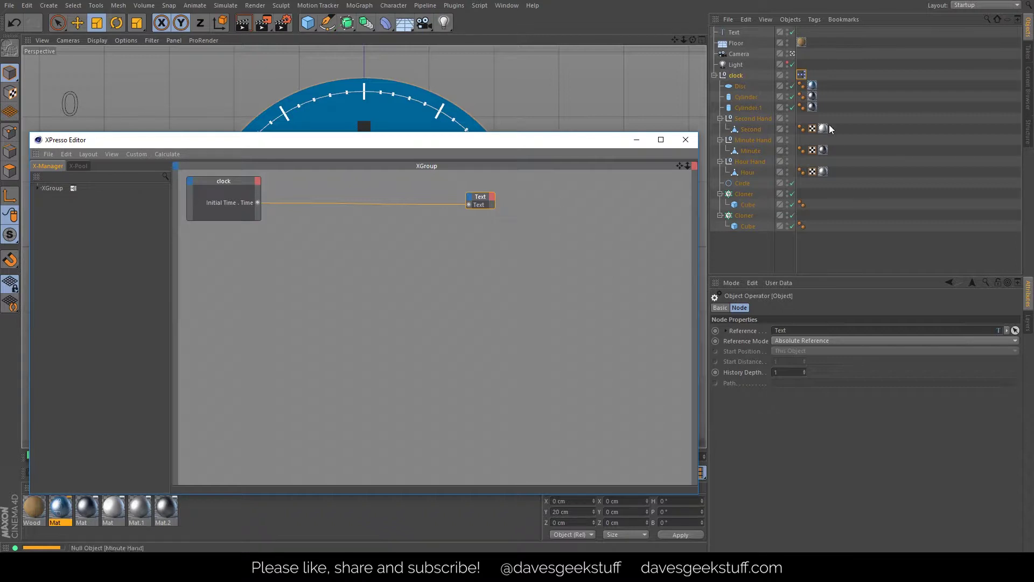
# Advance the clock null's Initial Time hour by hour through a full day from midnight to 00:00:00, watching the displayed text.
pyautogui.click(737, 75)
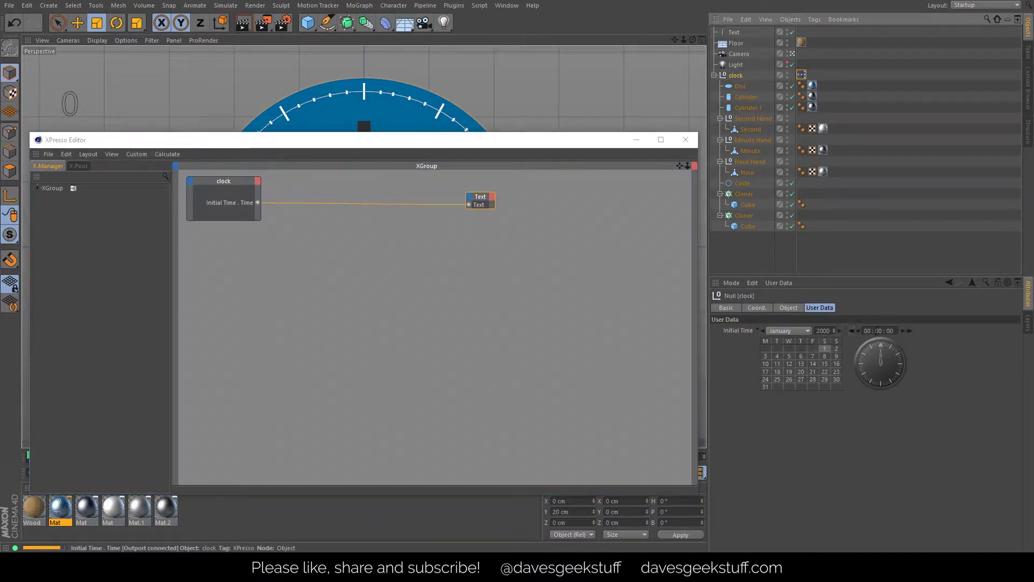
pyautogui.click(910, 331)
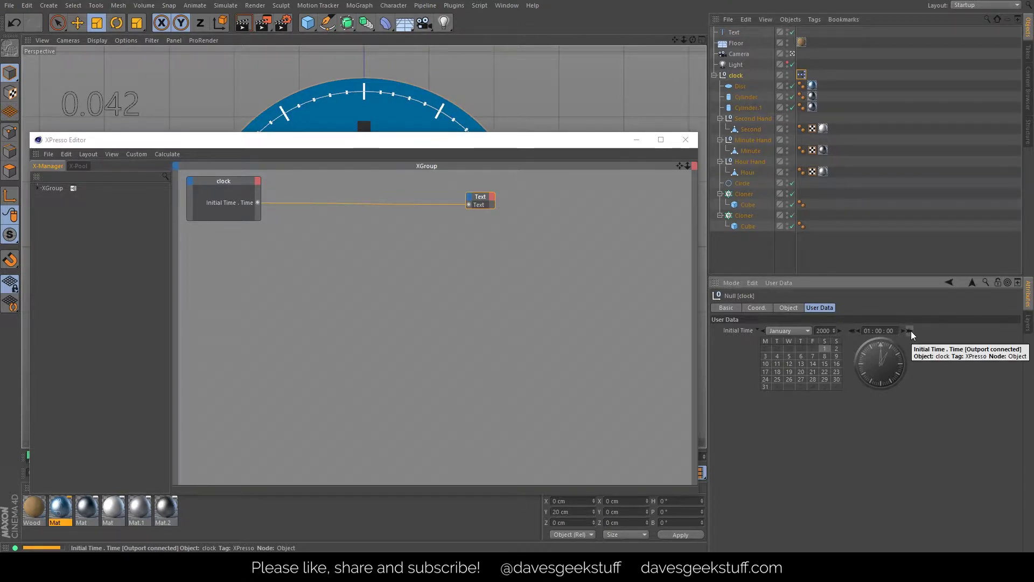
pyautogui.click(910, 331)
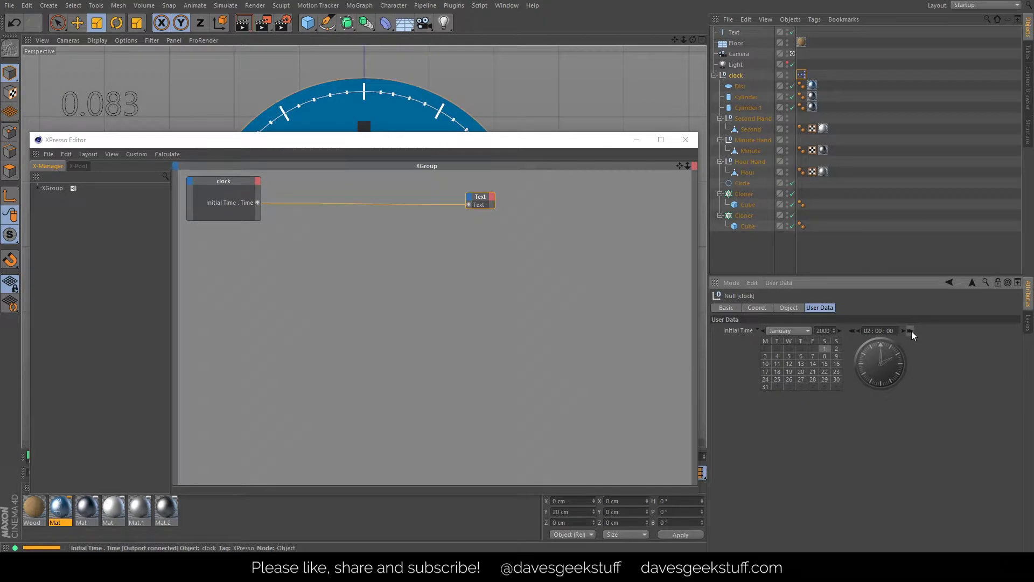
pyautogui.click(911, 331)
pyautogui.click(911, 330)
pyautogui.click(911, 331)
pyautogui.click(911, 331)
pyautogui.click(911, 330)
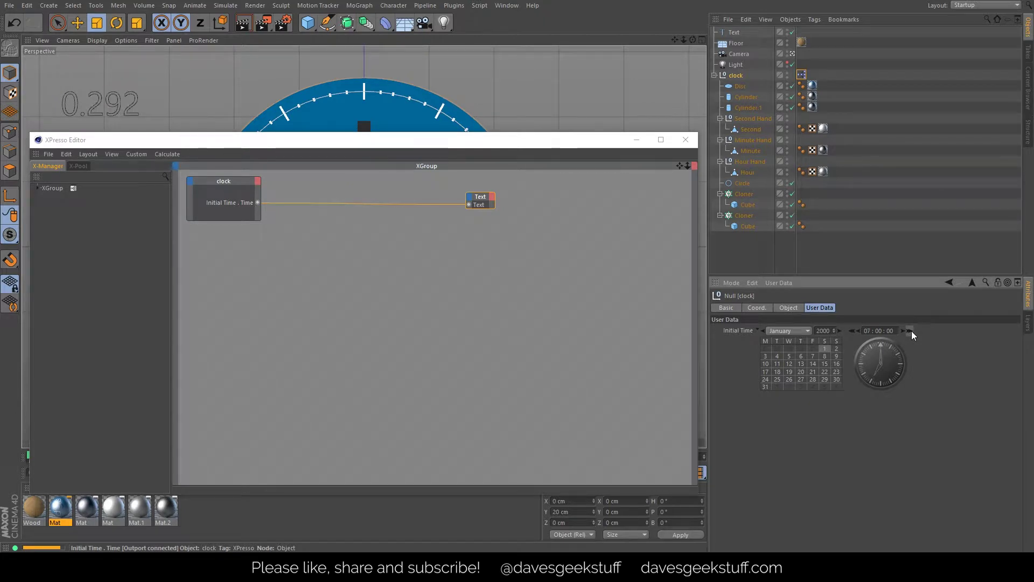
pyautogui.click(911, 330)
pyautogui.click(911, 331)
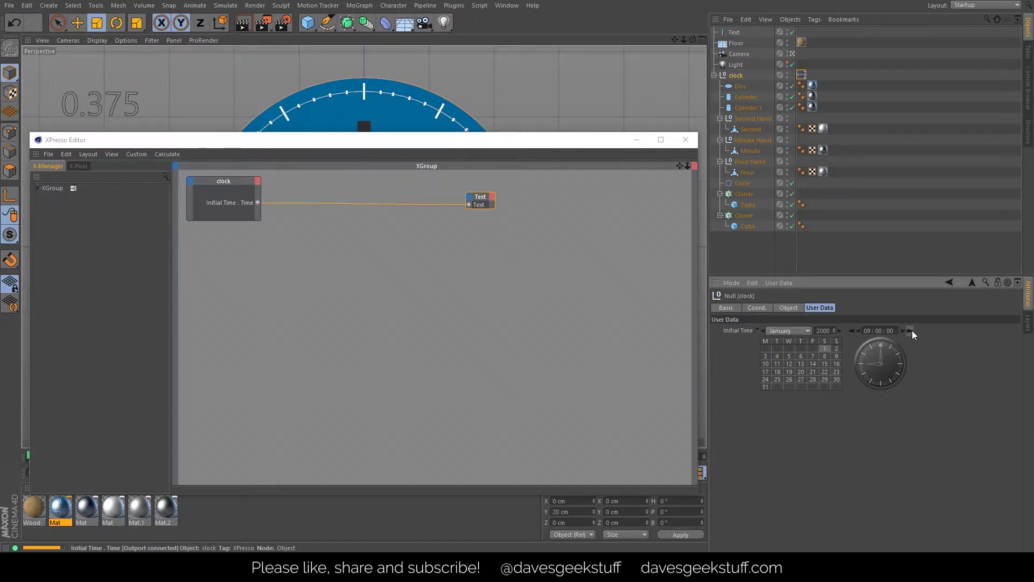
pyautogui.click(911, 330)
pyautogui.click(911, 331)
pyautogui.click(911, 331)
pyautogui.click(911, 331)
pyautogui.click(911, 331)
pyautogui.click(911, 330)
pyautogui.click(912, 331)
pyautogui.click(911, 330)
pyautogui.click(912, 330)
pyautogui.click(912, 331)
pyautogui.click(911, 331)
pyautogui.click(912, 331)
pyautogui.click(912, 331)
pyautogui.click(912, 330)
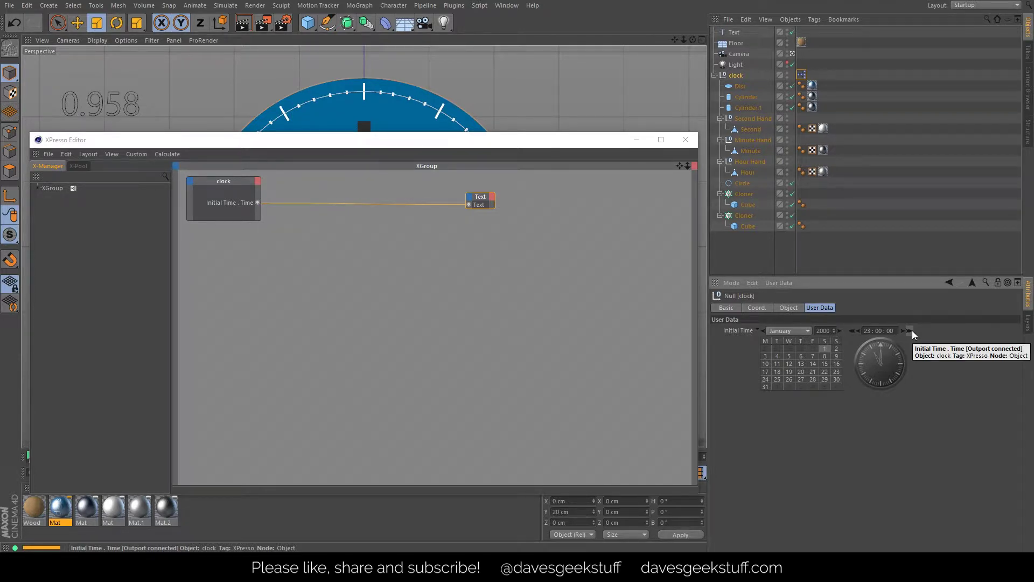
pyautogui.click(912, 331)
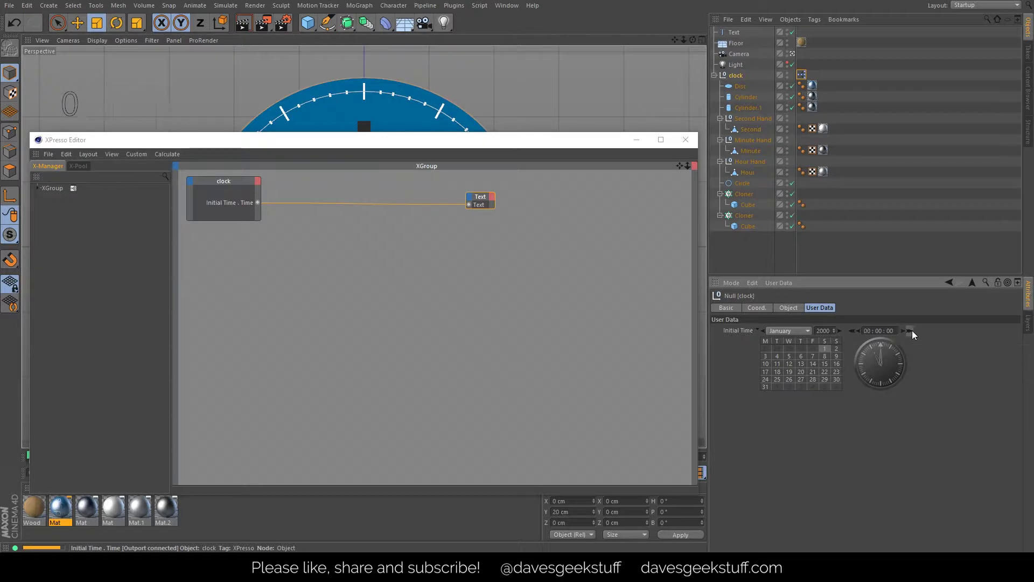
# Turn the Initial Time back from midnight to 23:00:00, and return it to 00:00:00 in one-hour steps.
pyautogui.click(852, 329)
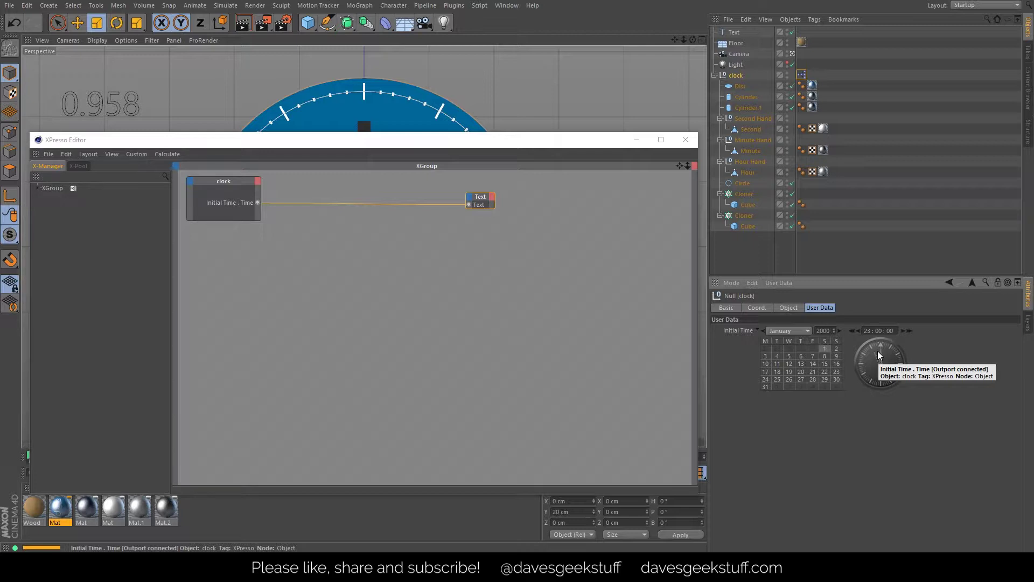
pyautogui.click(909, 331)
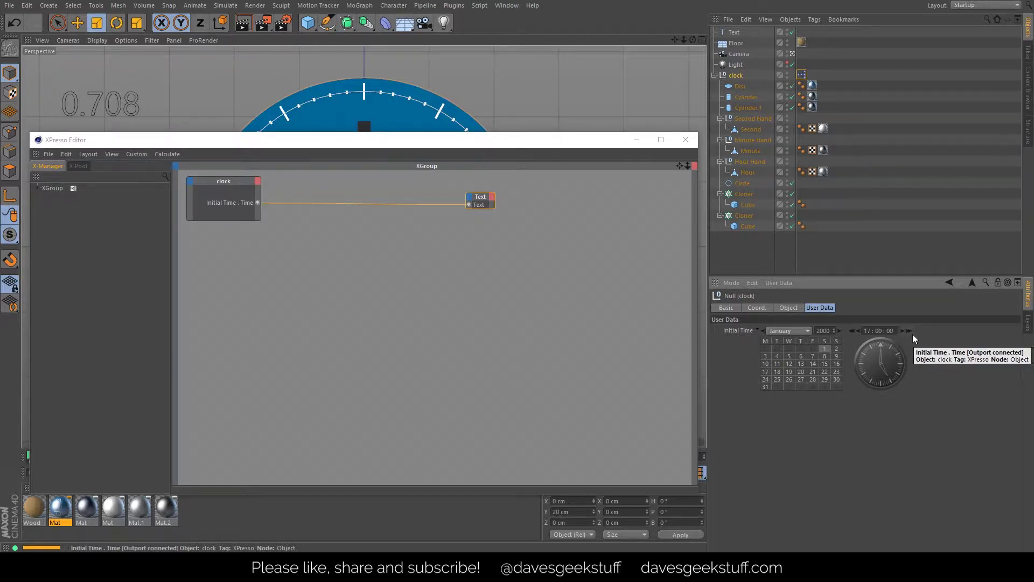
pyautogui.click(909, 331)
pyautogui.click(910, 331)
pyautogui.click(910, 332)
pyautogui.click(910, 331)
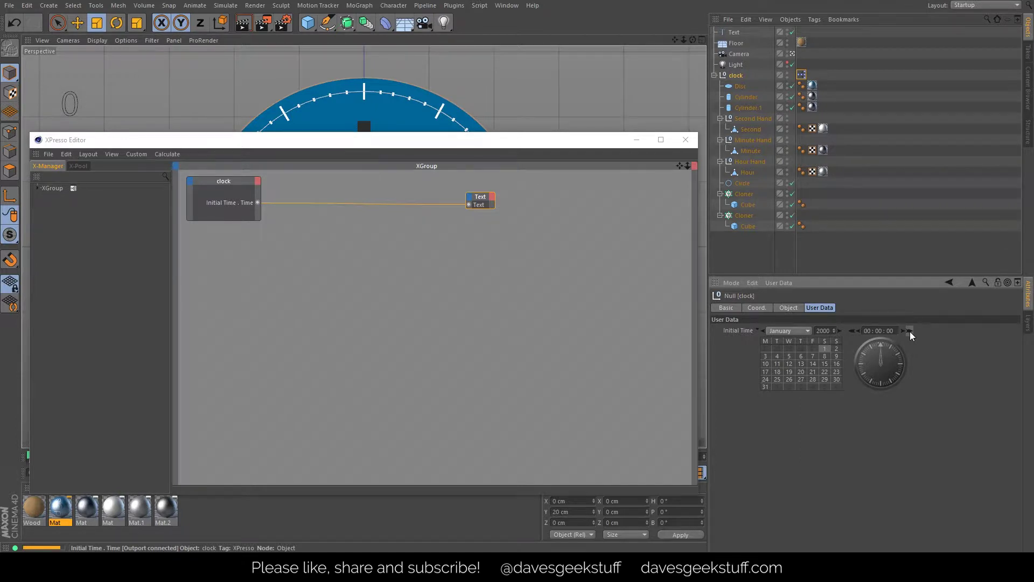
# Run the Initial Time through another day in one-hour increments until it is back at 00:00:00.
pyautogui.click(910, 331)
pyautogui.click(909, 332)
pyautogui.click(910, 330)
pyautogui.click(910, 330)
pyautogui.click(910, 330)
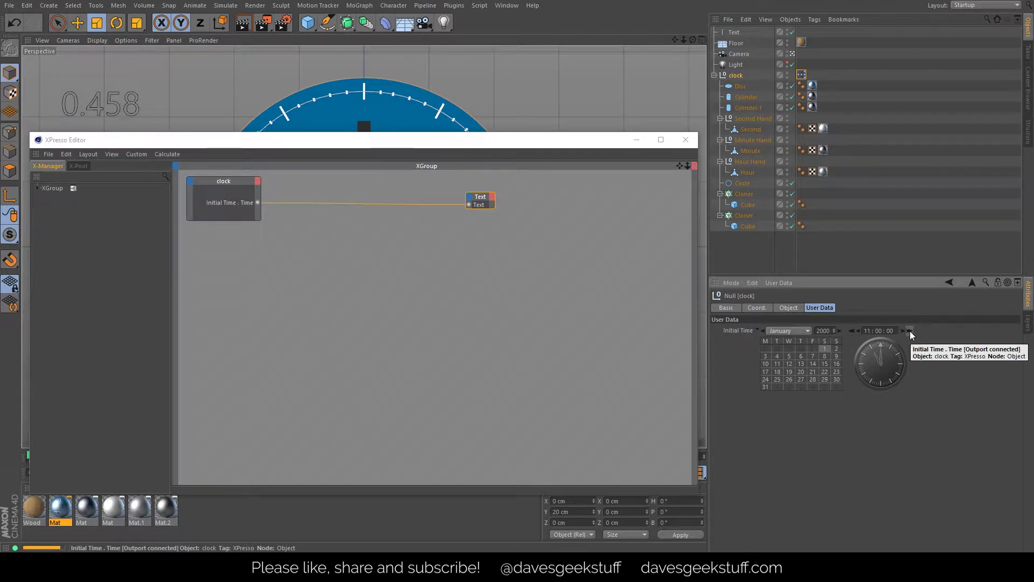
pyautogui.click(910, 331)
pyautogui.click(910, 331)
pyautogui.click(909, 330)
pyautogui.click(909, 330)
pyautogui.click(910, 330)
pyautogui.click(909, 331)
pyautogui.click(910, 330)
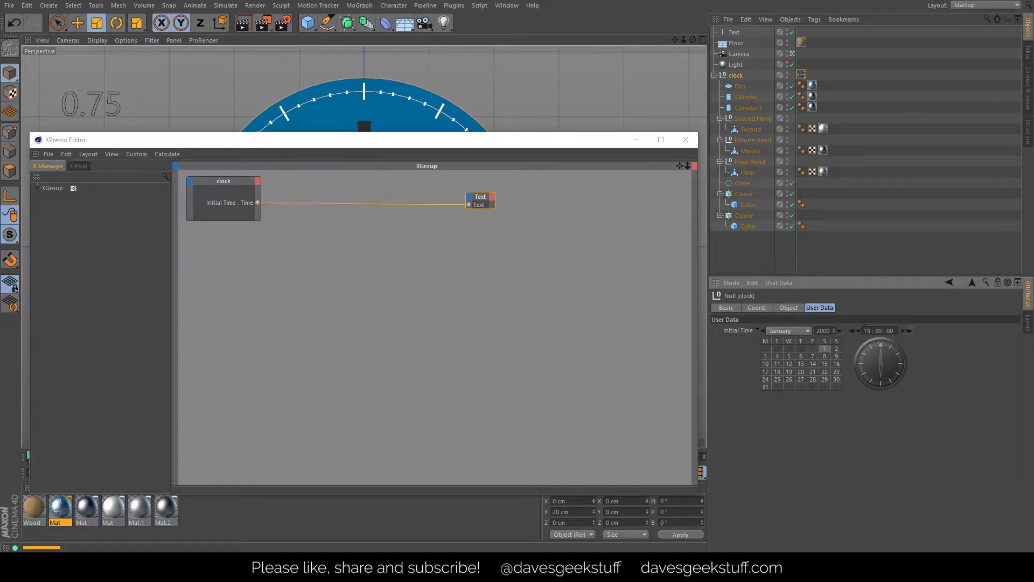
pyautogui.click(911, 332)
pyautogui.click(910, 332)
pyautogui.click(910, 332)
pyautogui.click(910, 332)
pyautogui.click(910, 331)
pyautogui.click(910, 332)
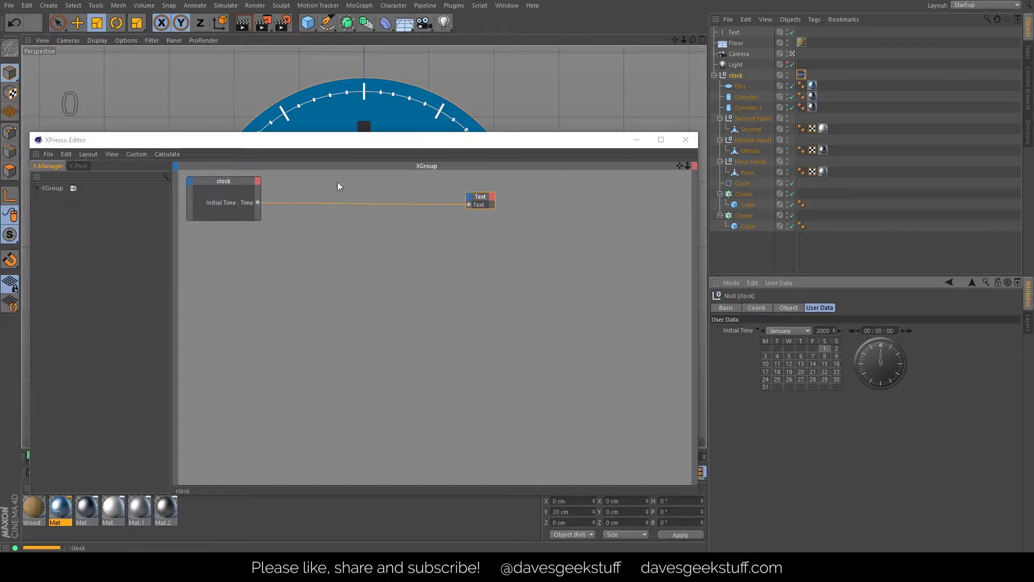
# Insert a Math node between the clock and Text nodes, wiring Initial Time . Time to its first input and its output to Text.
pyautogui.rightClick(333, 218)
pyautogui.moveTo(355, 224)
pyautogui.moveTo(409, 223)
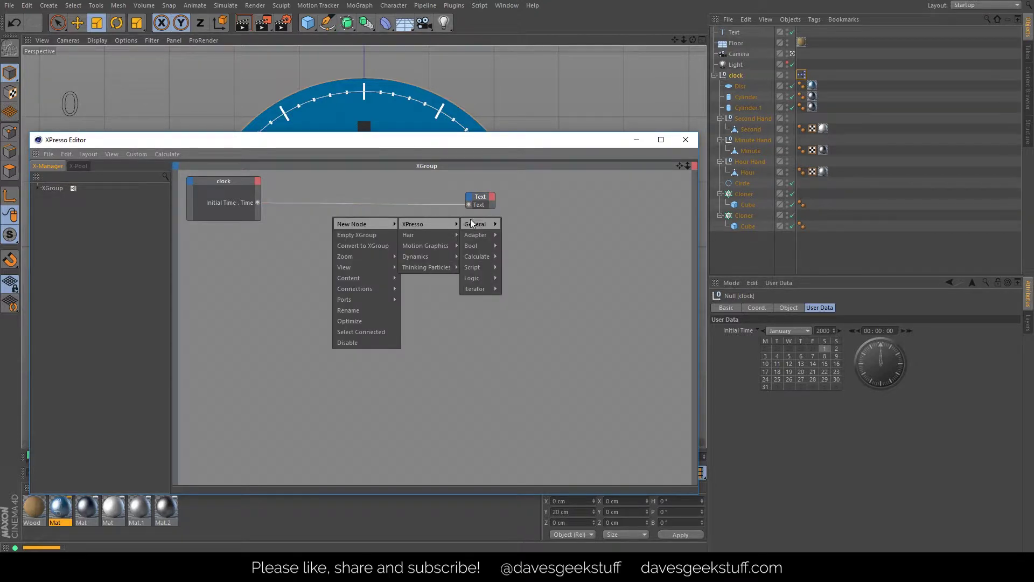
pyautogui.moveTo(485, 256)
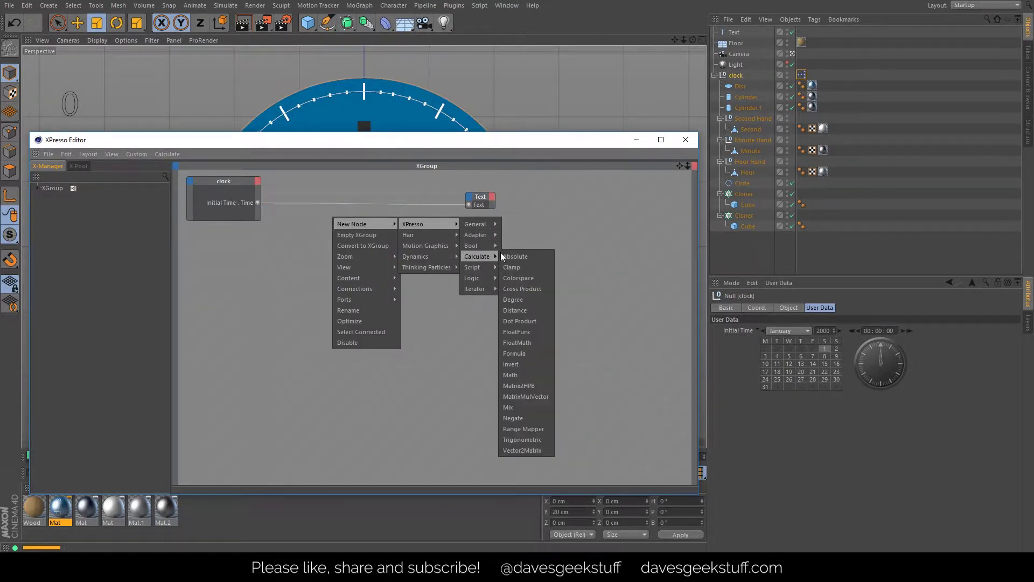
pyautogui.click(523, 371)
pyautogui.moveTo(335, 205); pyautogui.dragTo(326, 186)
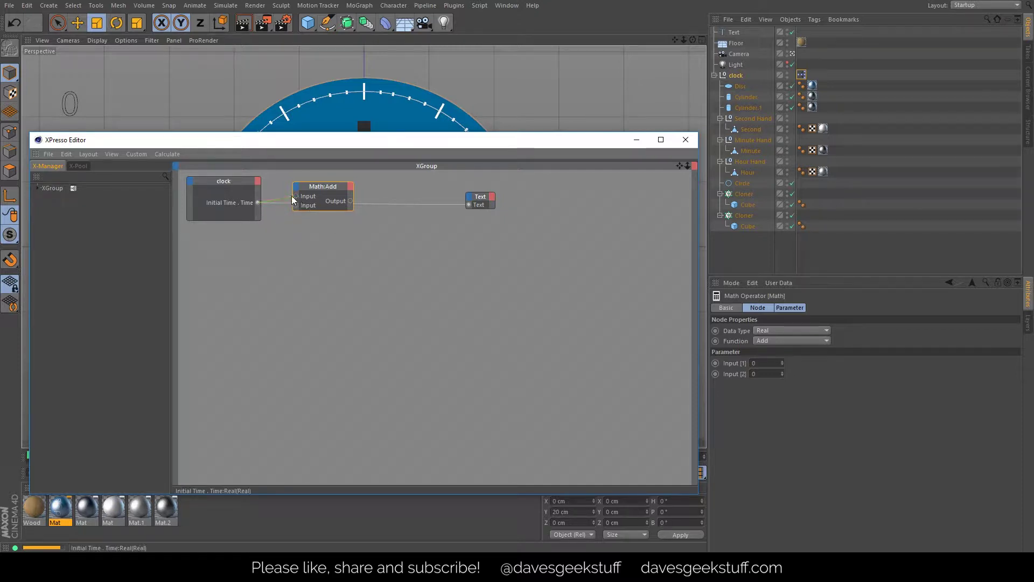
pyautogui.moveTo(295, 196); pyautogui.dragTo(296, 196)
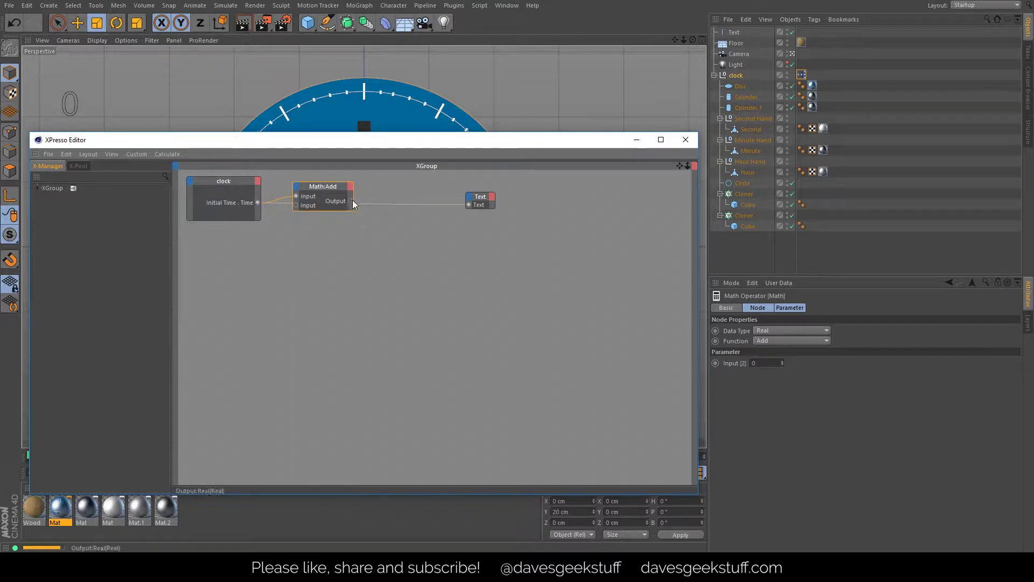
pyautogui.moveTo(350, 200); pyautogui.dragTo(469, 205)
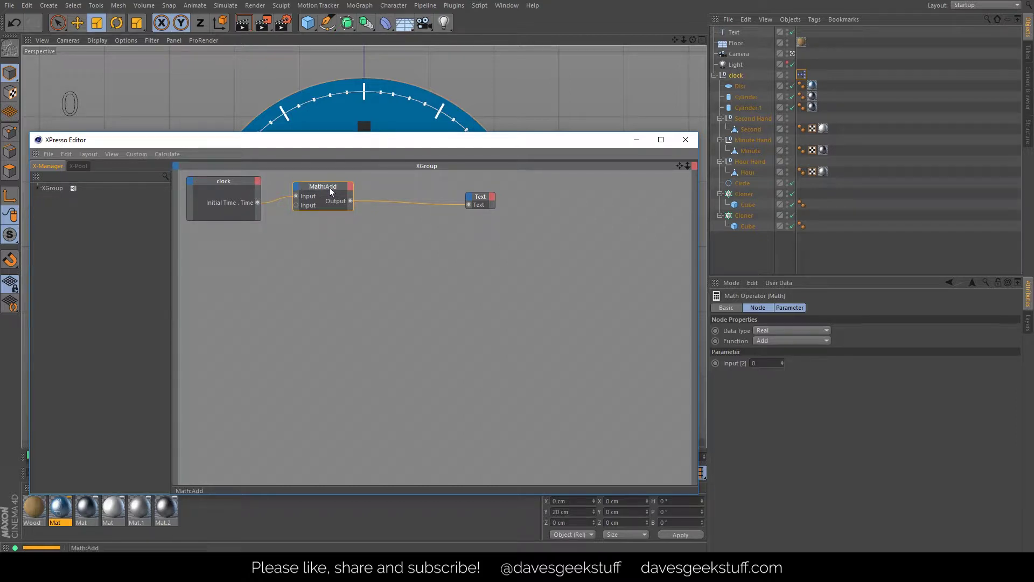
# Set the Math node's function to Multiply and line the node up with the clock's output port.
pyautogui.click(782, 341)
pyautogui.click(780, 371)
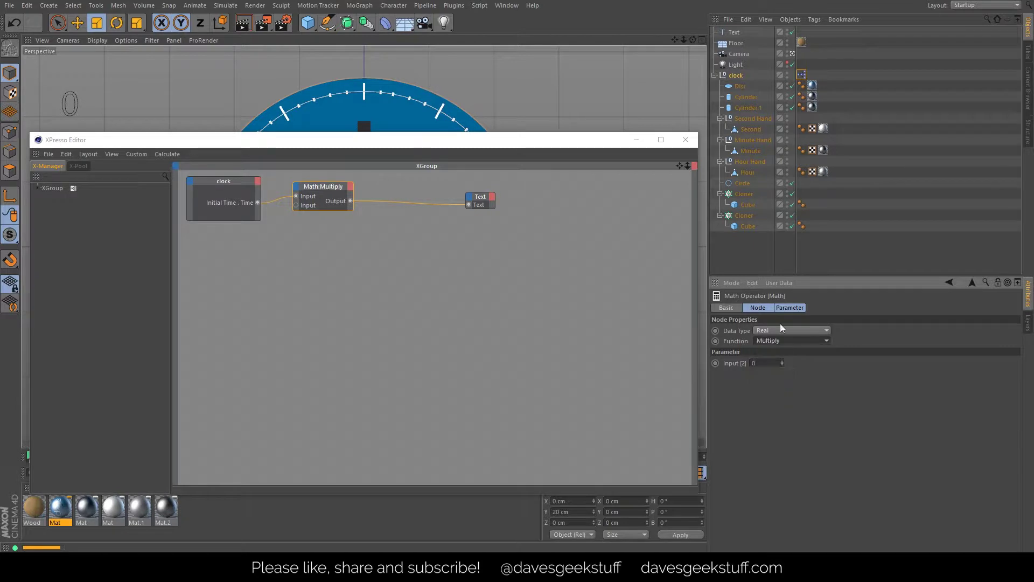
pyautogui.moveTo(318, 183); pyautogui.dragTo(322, 189)
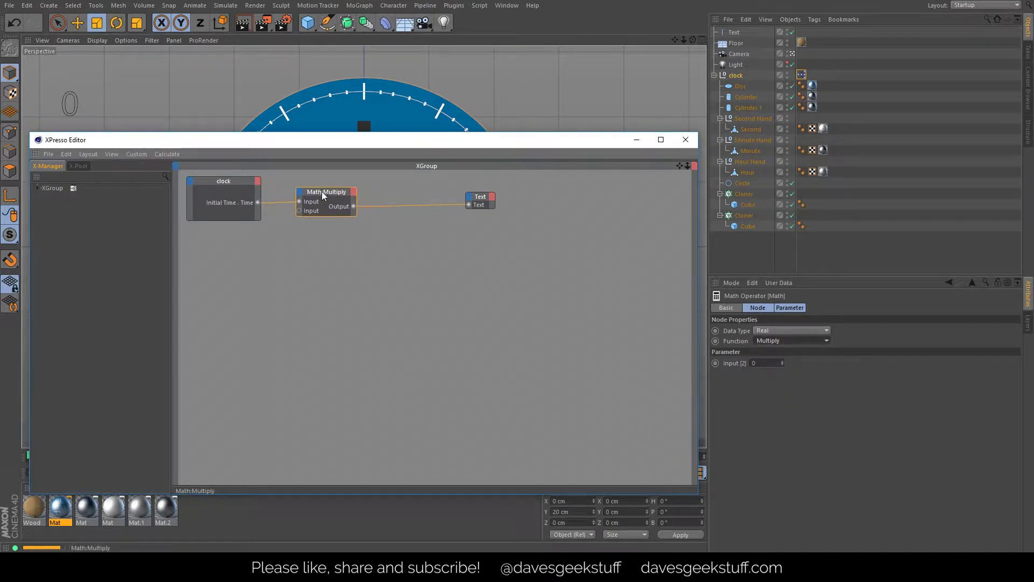
# Enter the multiplier that converts the day fraction to seconds as the Multiply node's Input [2].
pyautogui.click(762, 363)
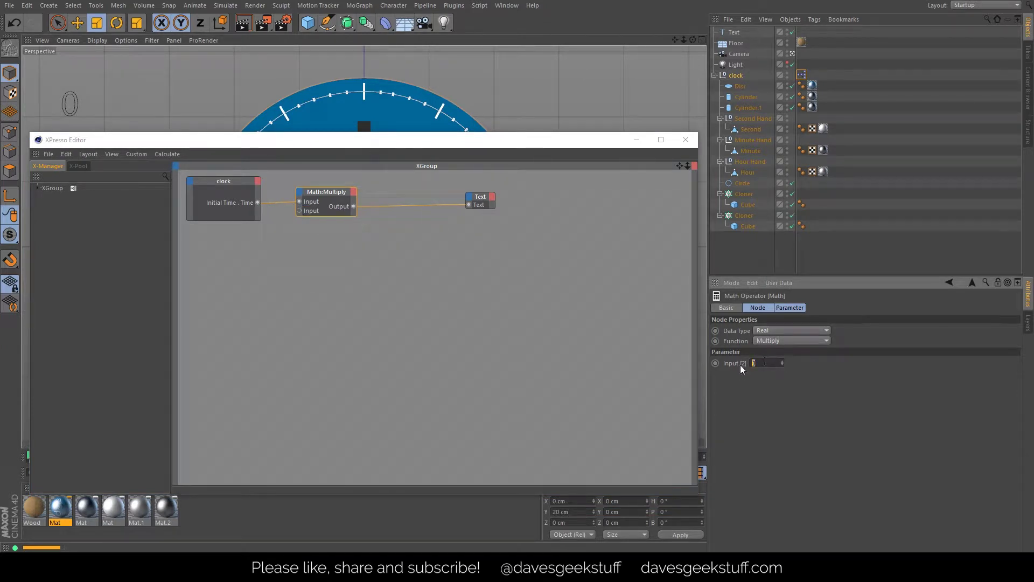
pyautogui.click(761, 387)
pyautogui.doubleClick(761, 364)
pyautogui.write('3')
pyautogui.click(774, 365)
# Advance the clock null's Initial Time to 05:00:00 in one-hour steps to test the multiplied output.
pyautogui.click(736, 75)
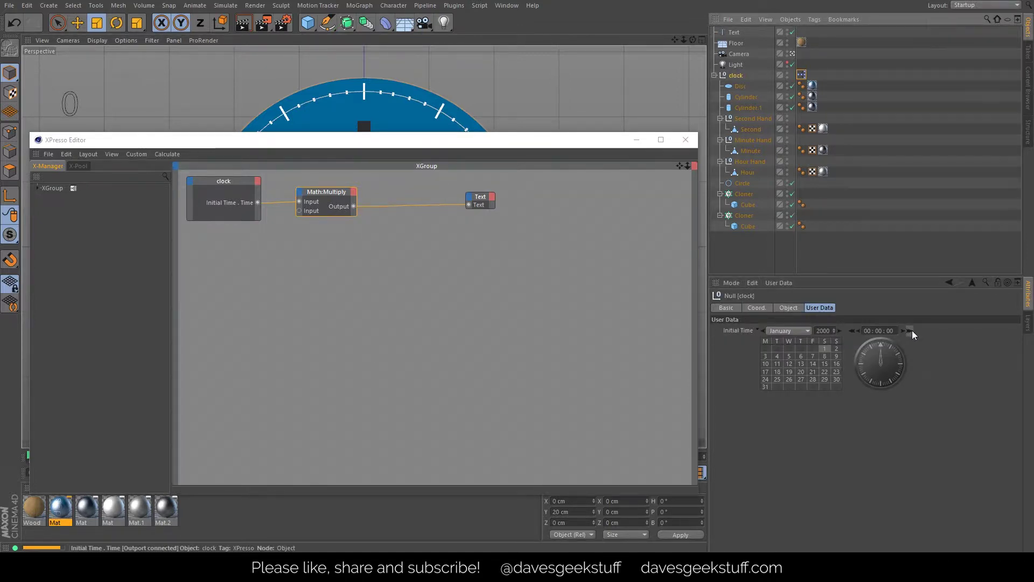
pyautogui.click(911, 330)
pyautogui.click(911, 331)
pyautogui.click(912, 331)
pyautogui.click(912, 331)
pyautogui.click(911, 330)
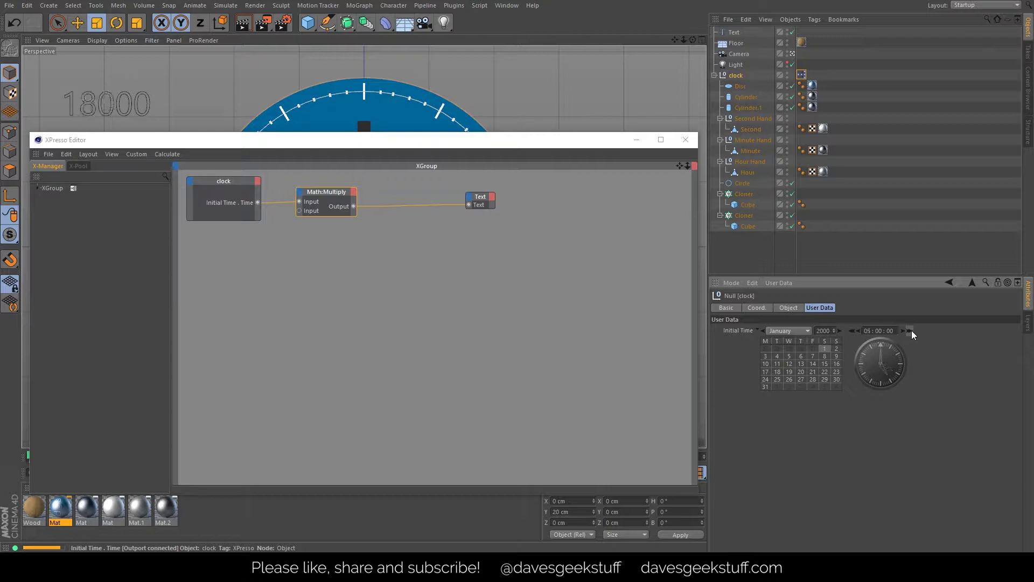
# Advance the clock null's Initial Time to 09:00:00 in one-hour steps to check the seconds output.
pyautogui.click(911, 331)
pyautogui.click(911, 331)
pyautogui.click(911, 330)
pyautogui.click(911, 331)
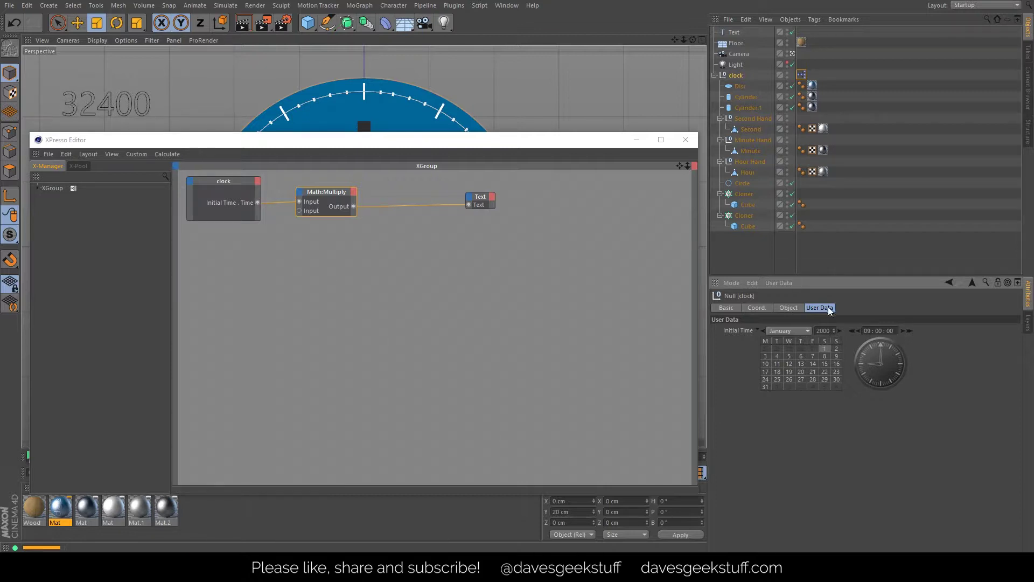
# Step the clock null's Initial Time back hour by hour to 00:00:00.
pyautogui.click(851, 330)
pyautogui.click(851, 330)
pyautogui.click(851, 330)
pyautogui.click(851, 330)
pyautogui.click(851, 331)
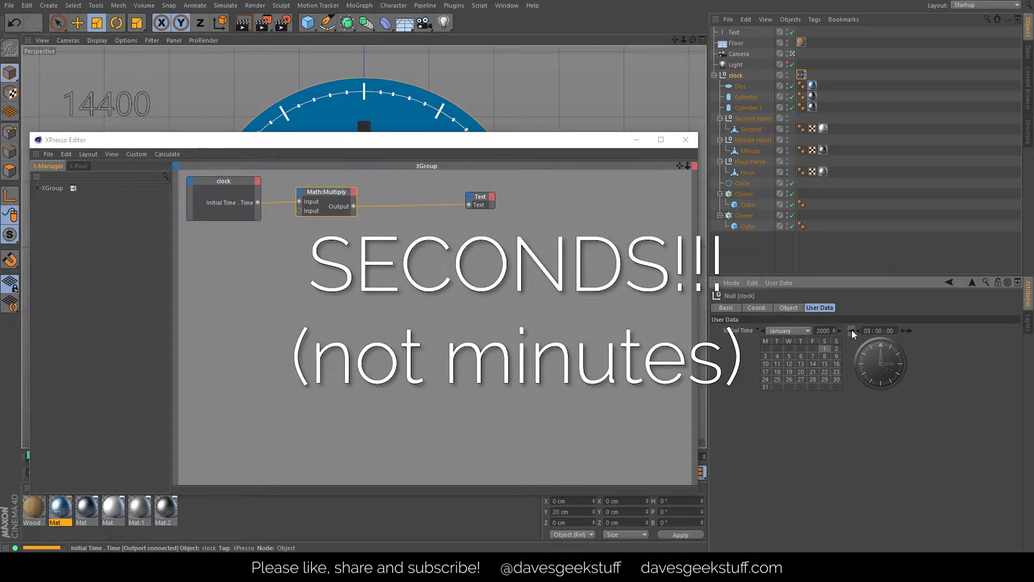
pyautogui.click(852, 330)
pyautogui.click(852, 330)
pyautogui.click(851, 330)
pyautogui.click(852, 329)
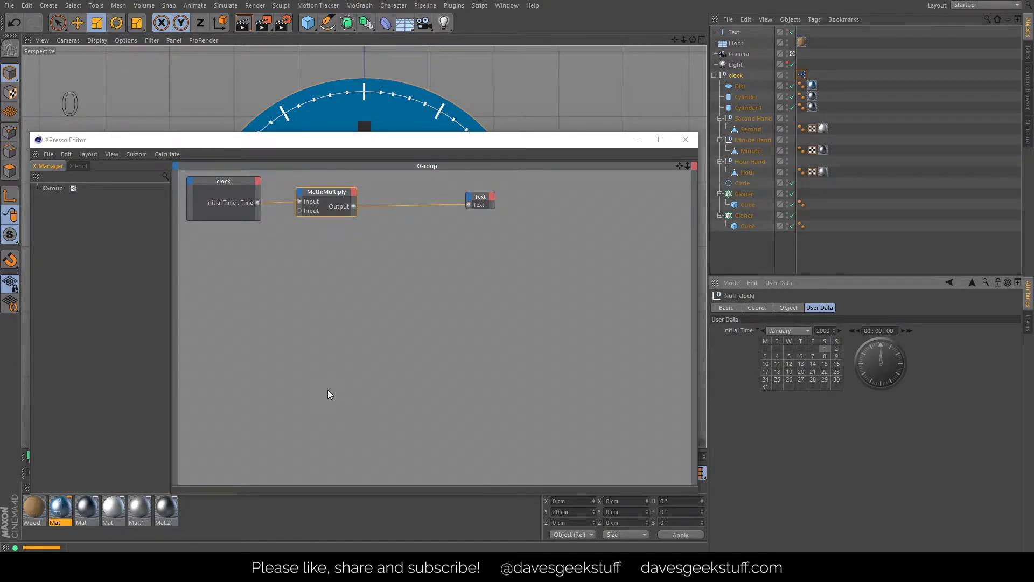
# Add a FloatFunc node, set its function to Floor and place it just beneath the connection between Multiply and Text.
pyautogui.rightClick(396, 229)
pyautogui.moveTo(429, 238)
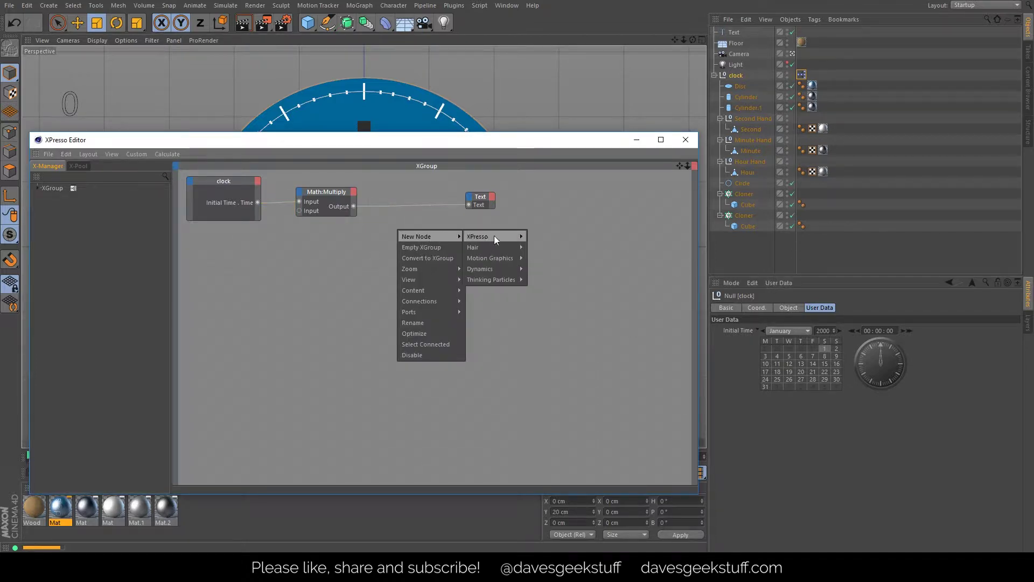
pyautogui.moveTo(495, 238)
pyautogui.moveTo(547, 269)
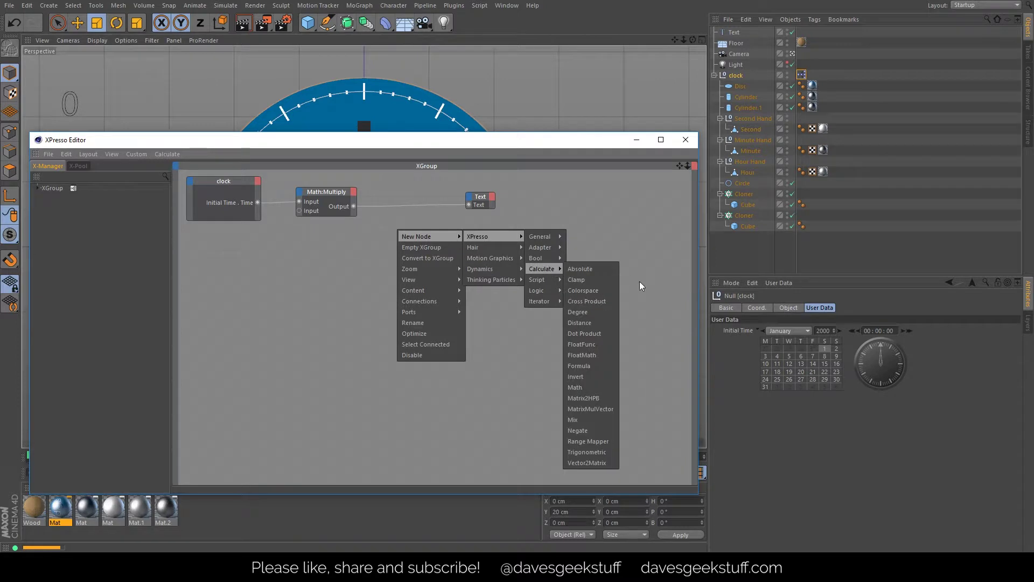
pyautogui.click(587, 344)
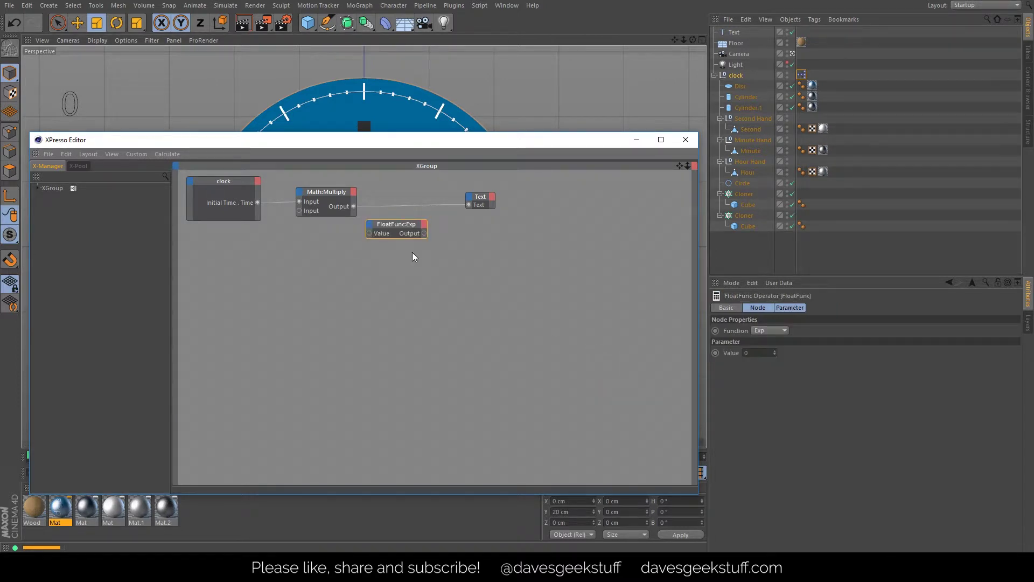
pyautogui.click(774, 330)
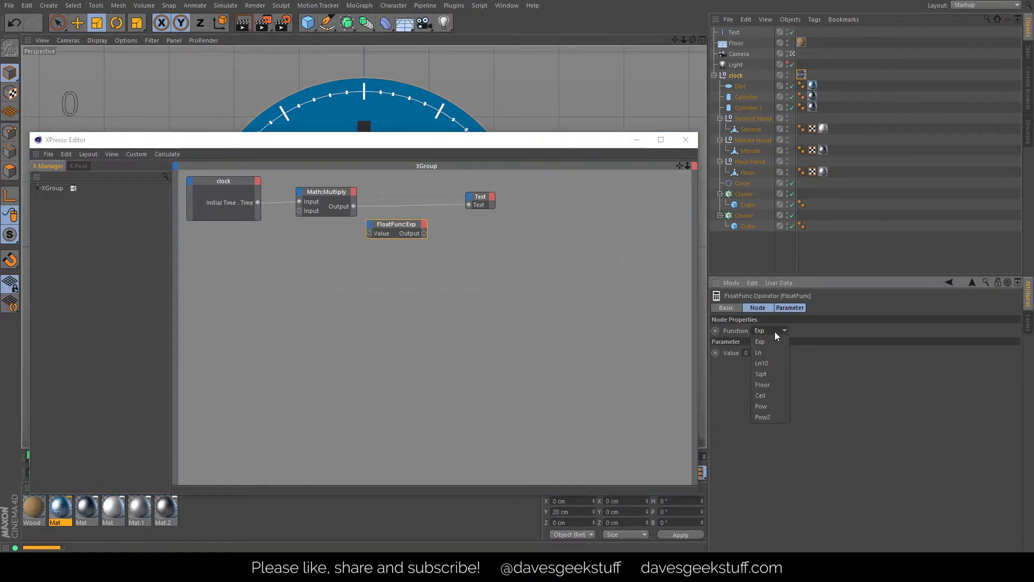
pyautogui.click(770, 386)
pyautogui.moveTo(395, 226); pyautogui.dragTo(414, 244)
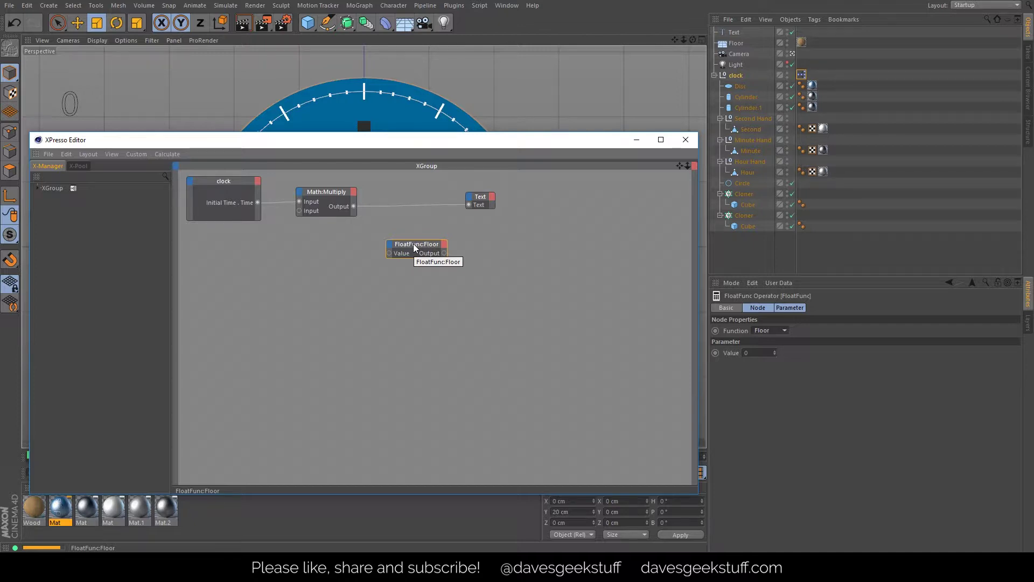
pyautogui.moveTo(413, 243); pyautogui.dragTo(410, 228)
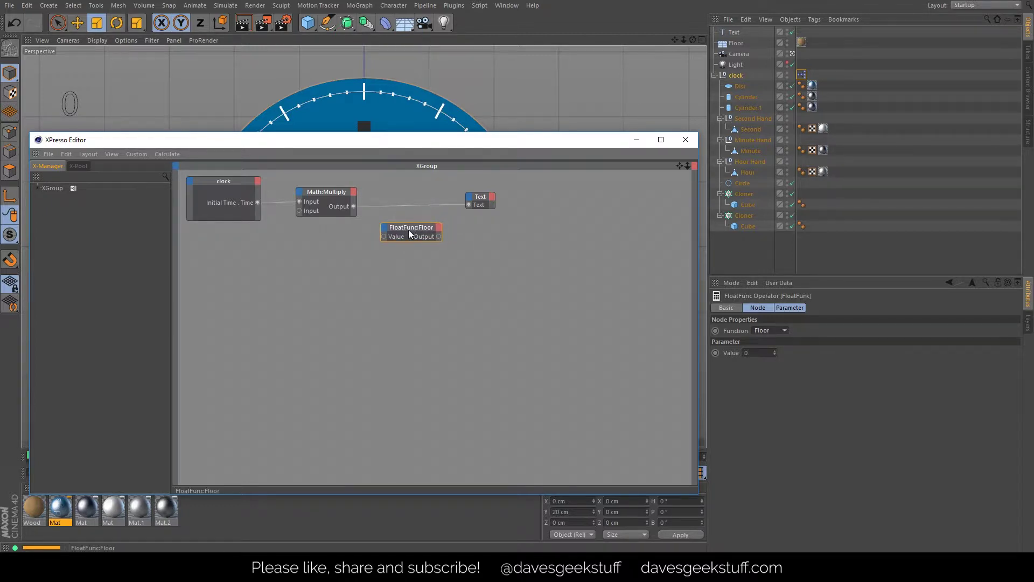
# Set the seconds of the clock null's Initial Time to 04.
pyautogui.click(739, 77)
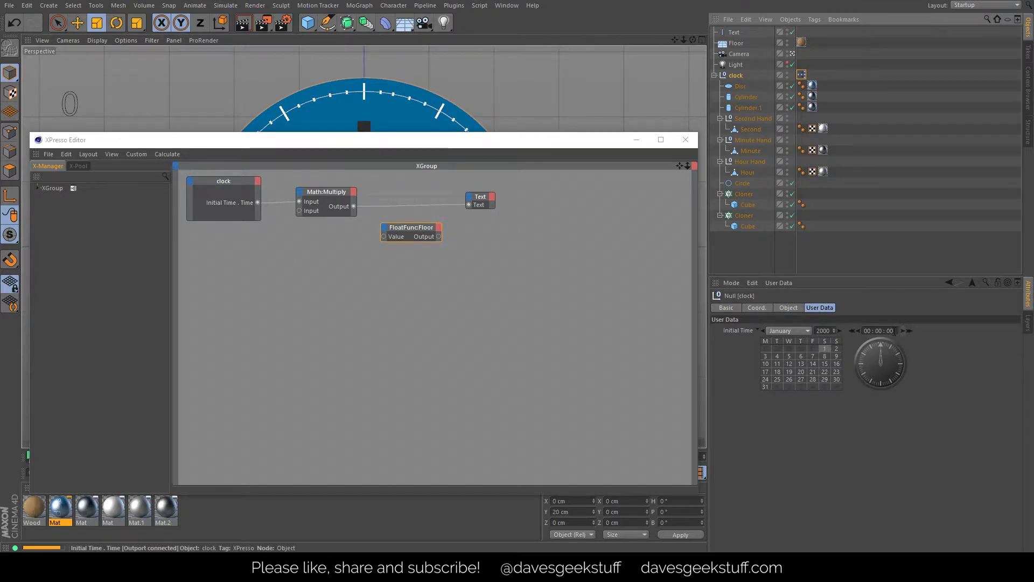
pyautogui.click(892, 330)
pyautogui.doubleClick(889, 330)
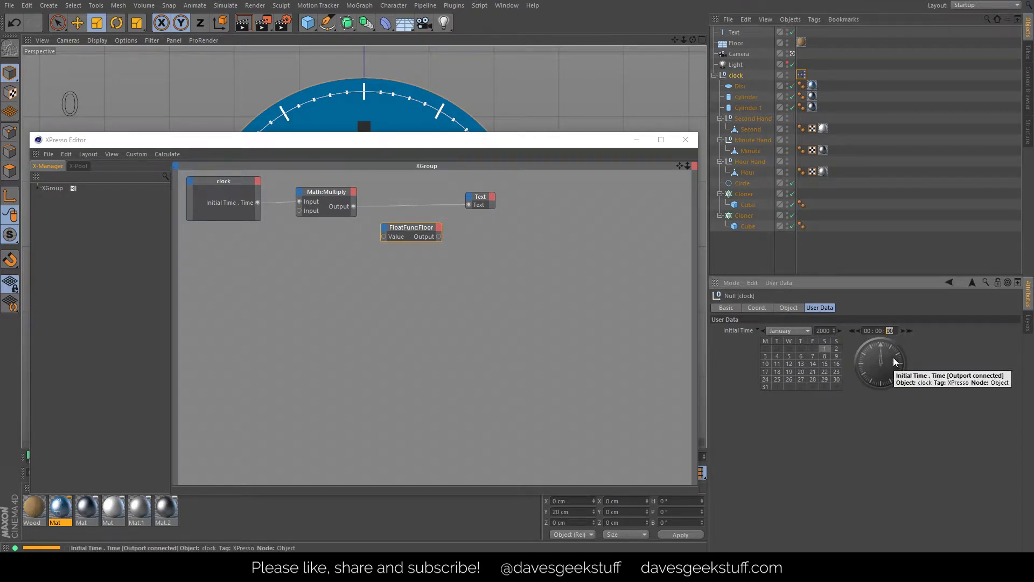
pyautogui.write('4')
pyautogui.press('Return')
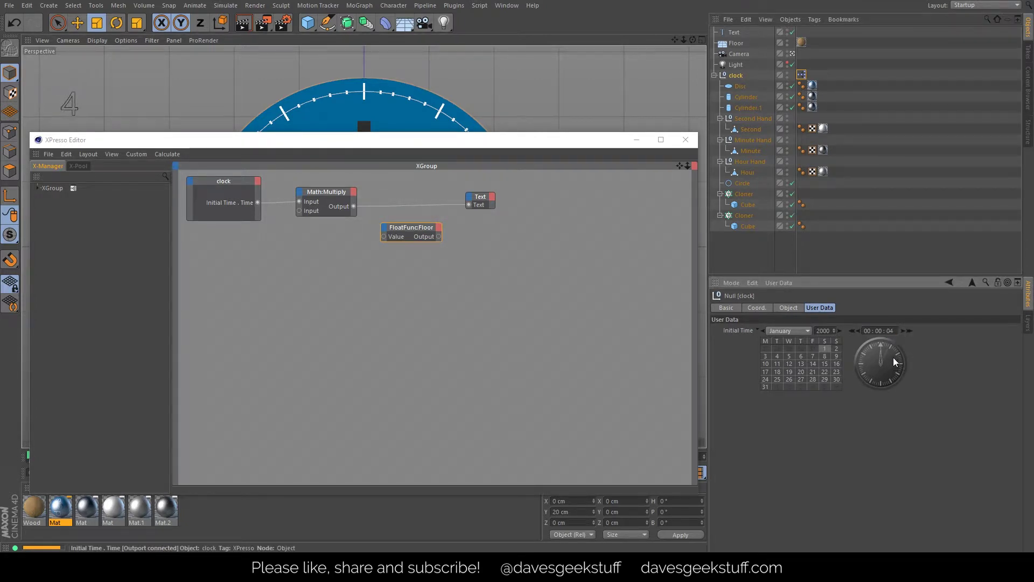
# Advance the clock null's Initial Time minute by minute to 00:09:04.
pyautogui.click(900, 332)
pyautogui.click(901, 332)
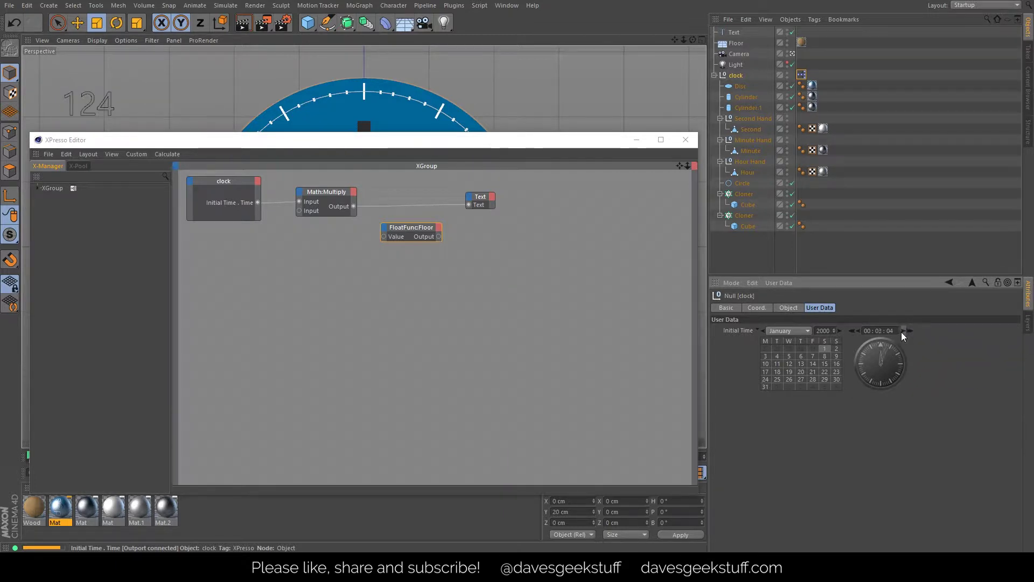
pyautogui.click(901, 332)
pyautogui.click(900, 332)
pyautogui.click(901, 332)
pyautogui.click(901, 332)
pyautogui.click(901, 332)
pyautogui.click(900, 332)
pyautogui.click(901, 332)
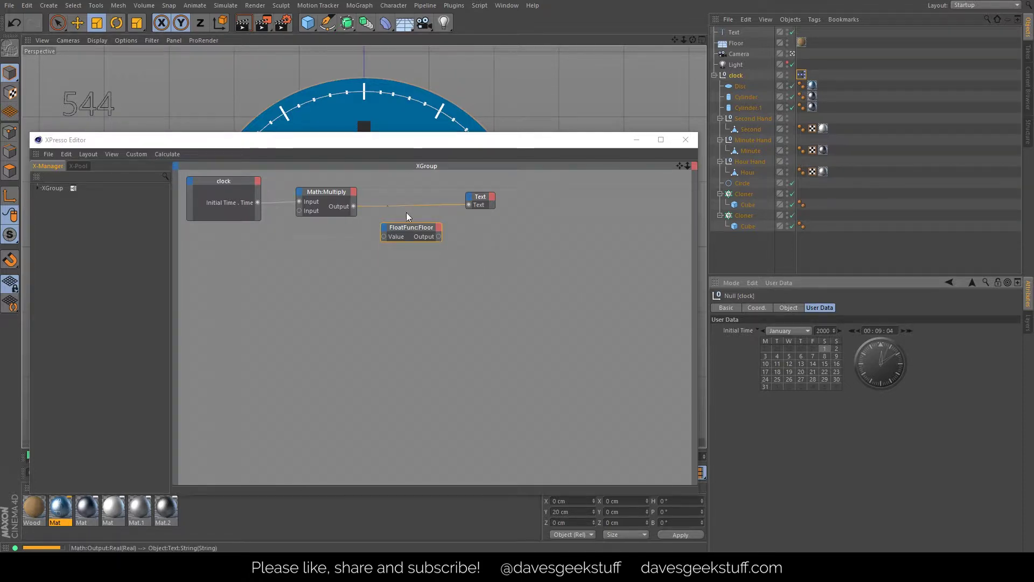
# Insert the Floor node into the chain, wiring the Multiply output to its Value and its Output to the Text node.
pyautogui.moveTo(408, 226); pyautogui.dragTo(408, 217)
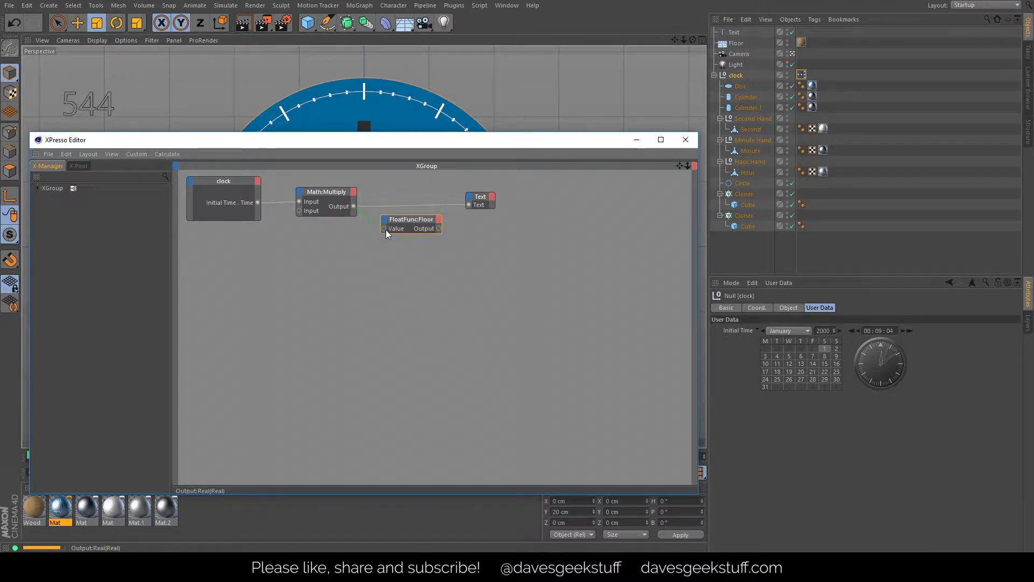
pyautogui.moveTo(383, 227); pyautogui.dragTo(414, 196)
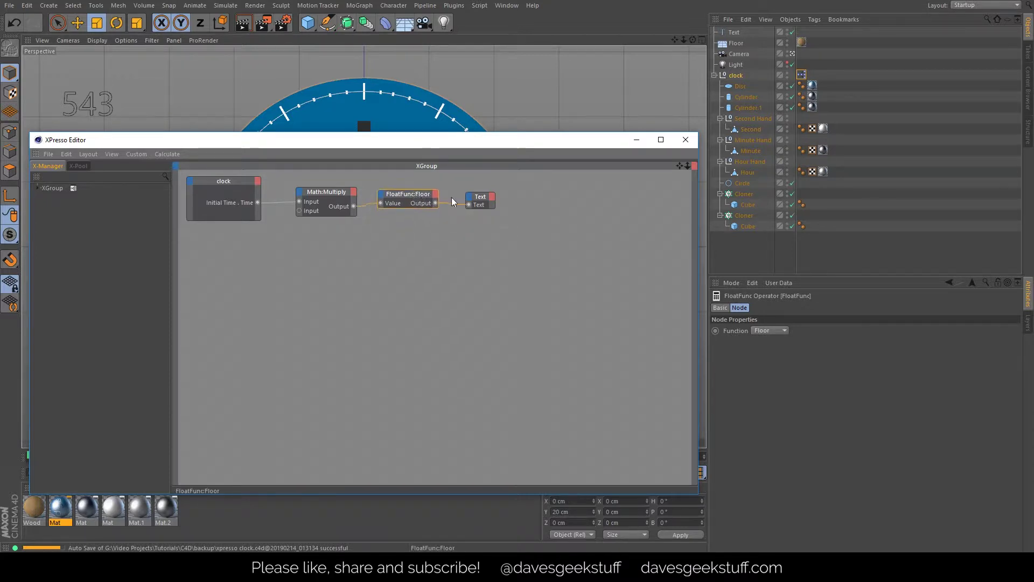
# Step the clock null's Initial Time back in one-hour steps and zero its seconds to reach 12:09:00.
pyautogui.click(727, 76)
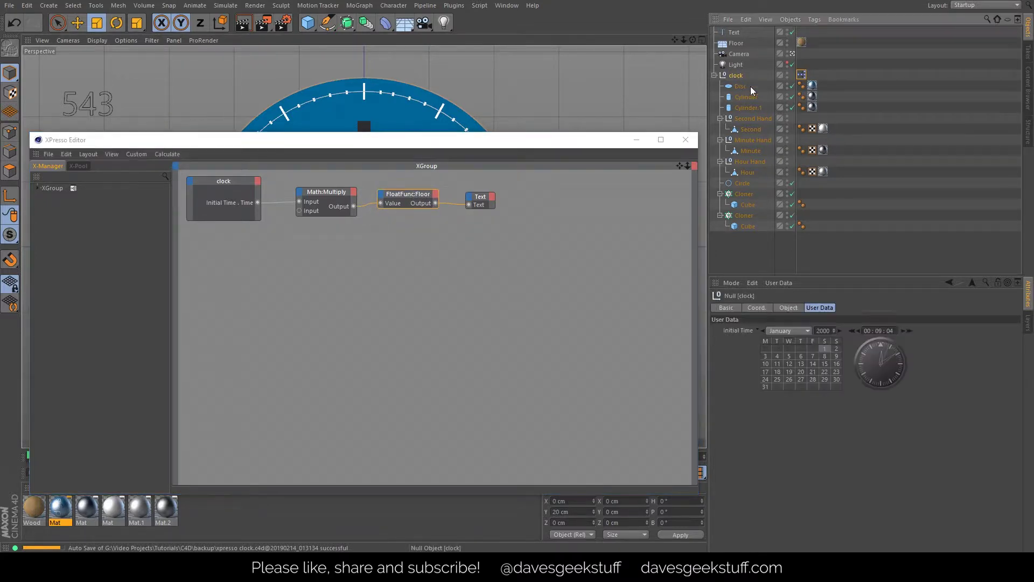
pyautogui.click(852, 330)
pyautogui.click(852, 329)
pyautogui.click(852, 329)
pyautogui.click(852, 330)
pyautogui.click(852, 330)
pyautogui.click(852, 330)
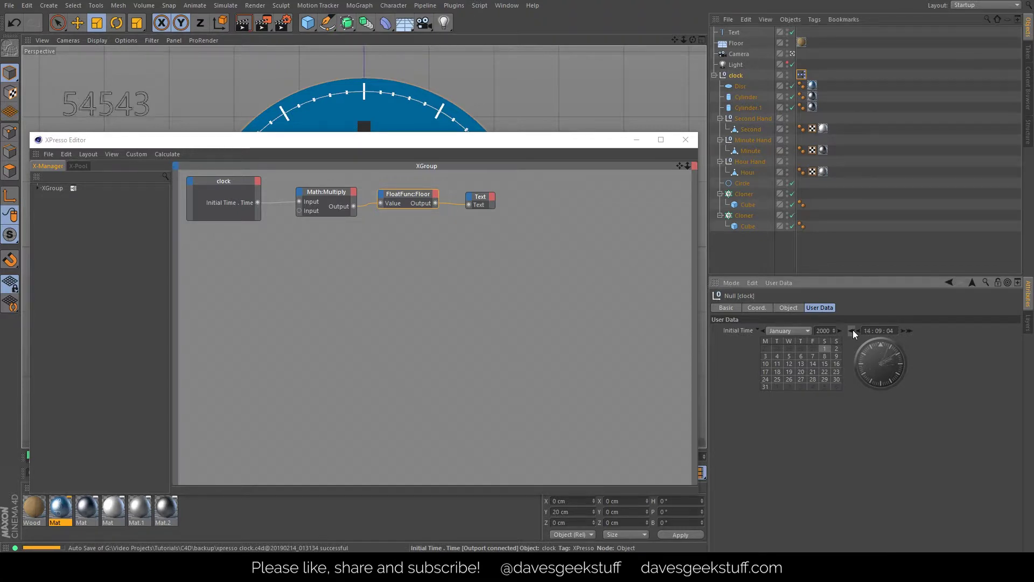
pyautogui.click(852, 329)
pyautogui.click(852, 330)
pyautogui.click(852, 329)
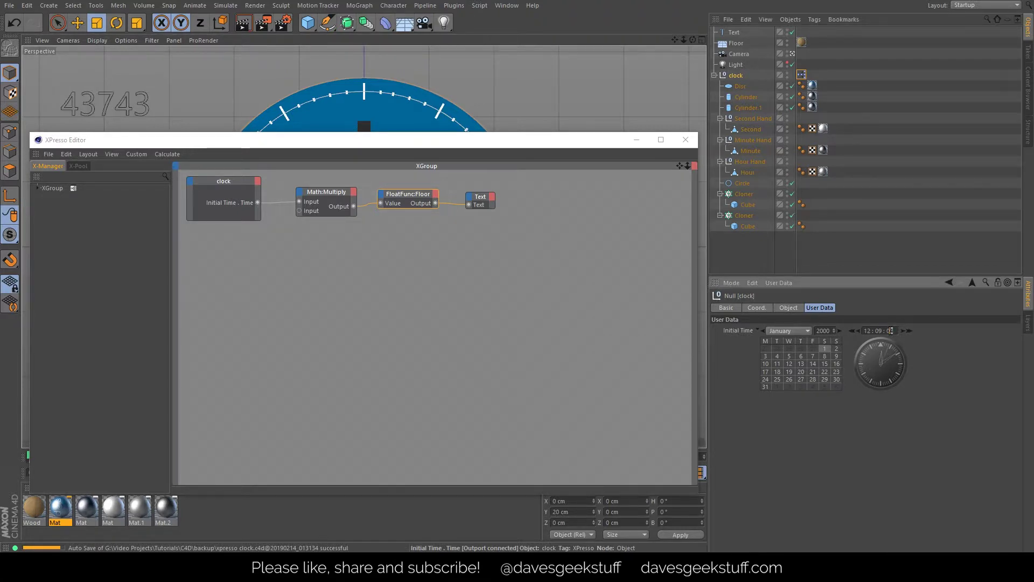
pyautogui.write('0')
pyautogui.press('Return')
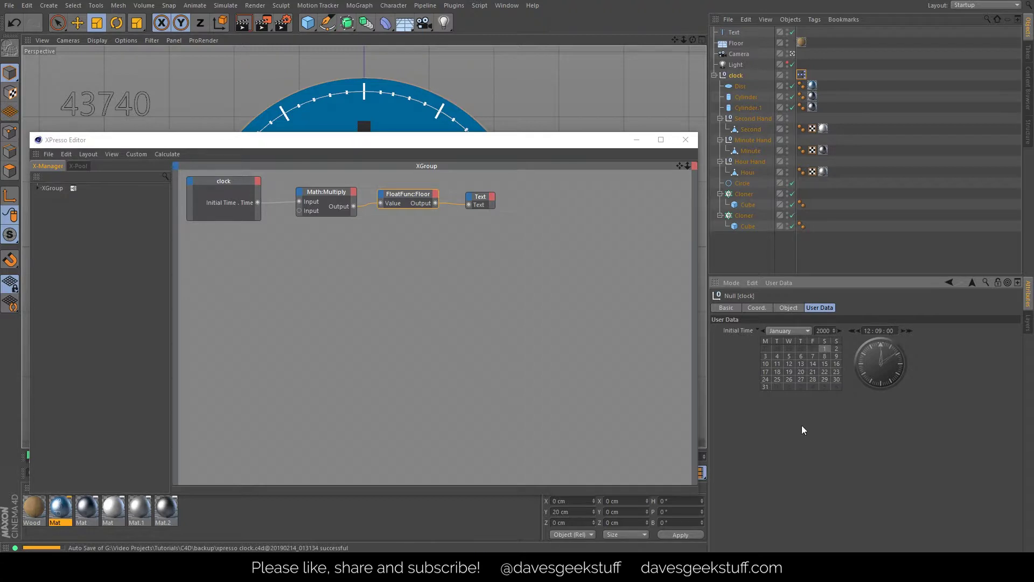
# Move the Text node above the Floor node's line and add the Second Hand, Minute Hand and Hour Hand nulls as nodes.
pyautogui.moveTo(416, 195); pyautogui.dragTo(417, 200)
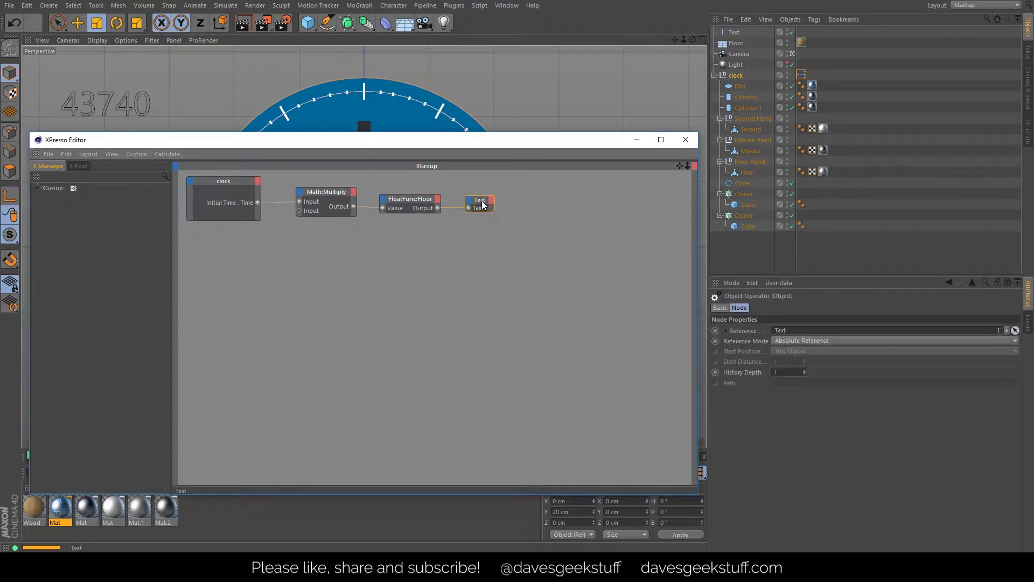
pyautogui.moveTo(482, 201)
pyautogui.mouseDown()
pyautogui.moveTo(486, 277)
pyautogui.moveTo(487, 183)
pyautogui.moveTo(480, 190)
pyautogui.mouseUp()
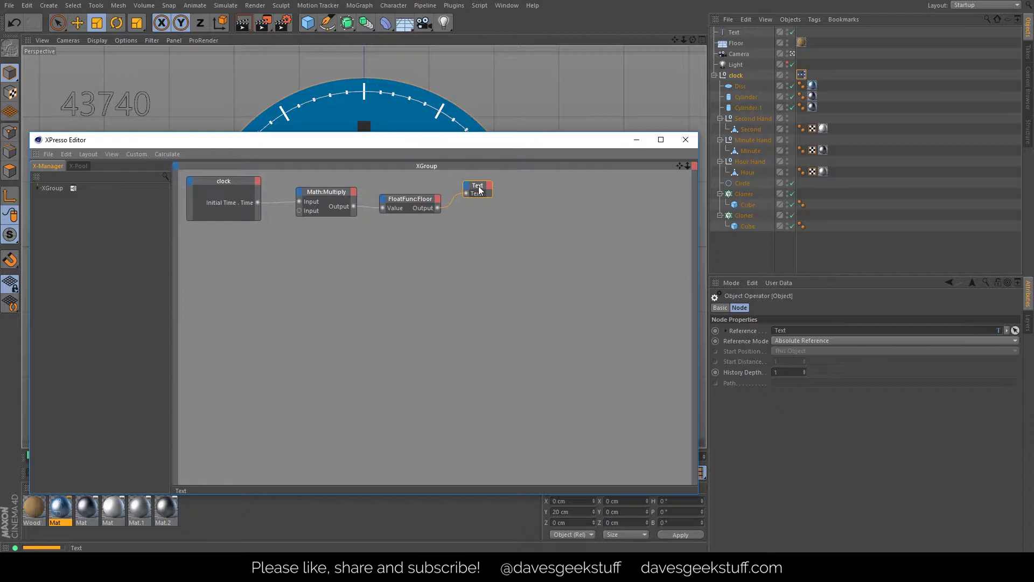
pyautogui.click(751, 120)
pyautogui.keyDown('ctrl'); pyautogui.click(749, 140); pyautogui.keyUp('ctrl')
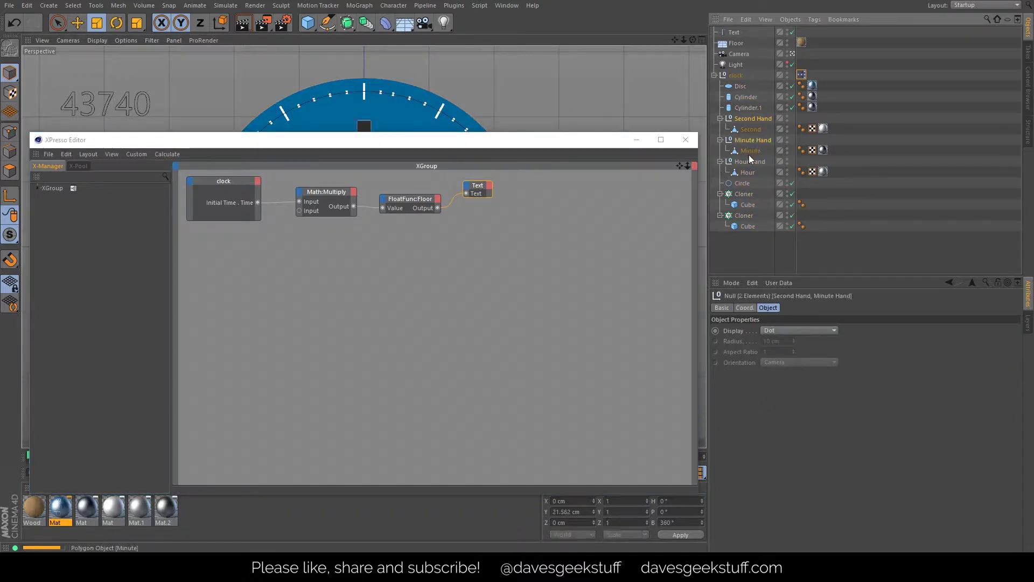
pyautogui.keyDown('ctrl'); pyautogui.click(747, 160); pyautogui.keyUp('ctrl')
pyautogui.moveTo(752, 117); pyautogui.dragTo(518, 330)
# Stack the Second Hand, Minute Hand and Hour Hand nodes in a column beyond the Text node and widen them to fit their names.
pyautogui.moveTo(516, 268); pyautogui.dragTo(647, 211)
pyautogui.moveTo(511, 290); pyautogui.dragTo(646, 229)
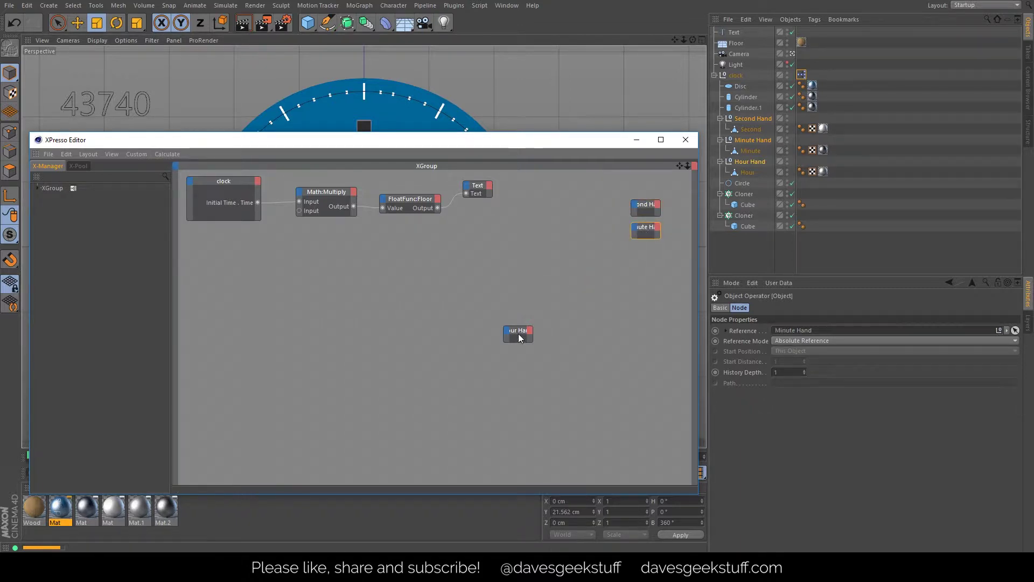
pyautogui.moveTo(531, 332); pyautogui.dragTo(596, 232)
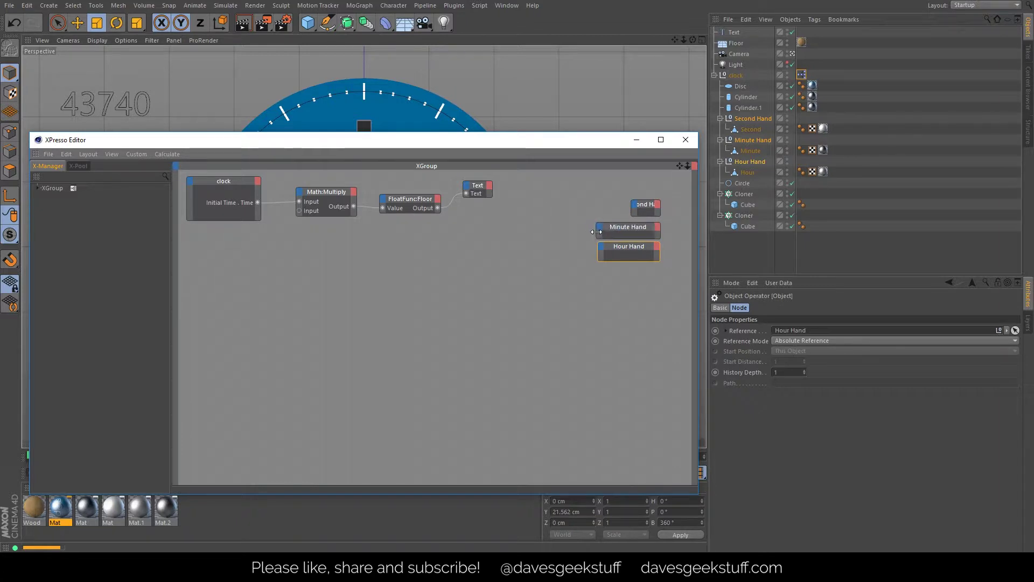
pyautogui.click(620, 229)
pyautogui.click(620, 215)
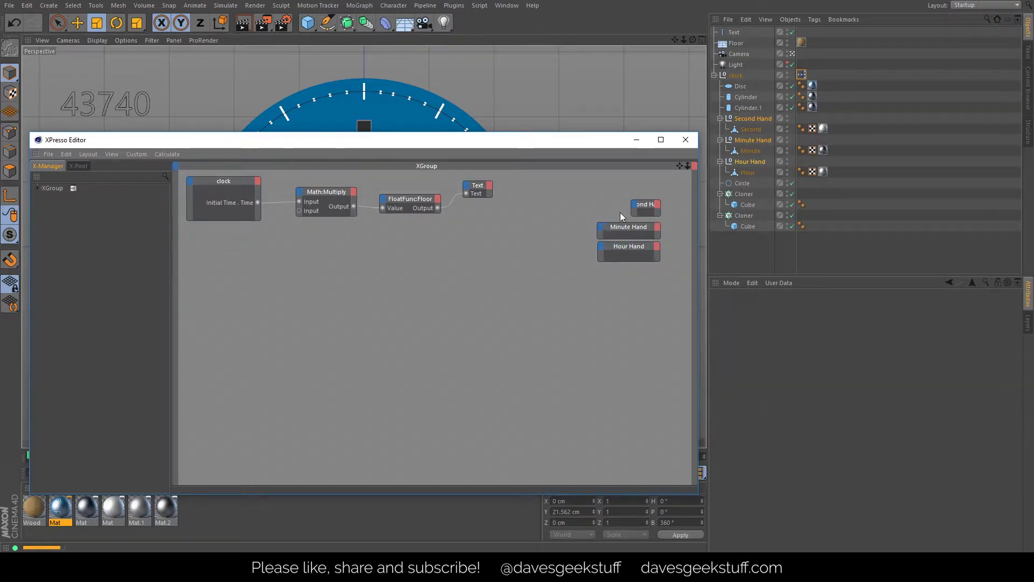
pyautogui.moveTo(631, 212); pyautogui.dragTo(594, 211)
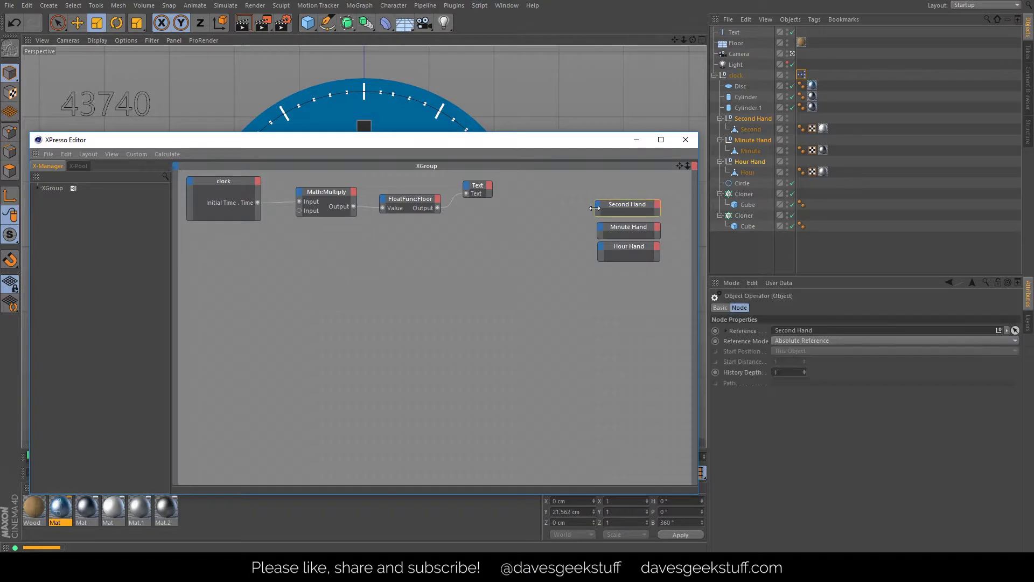
pyautogui.click(588, 327)
# Add a Global Rotation . H input port to the Second Hand node.
pyautogui.click(599, 205)
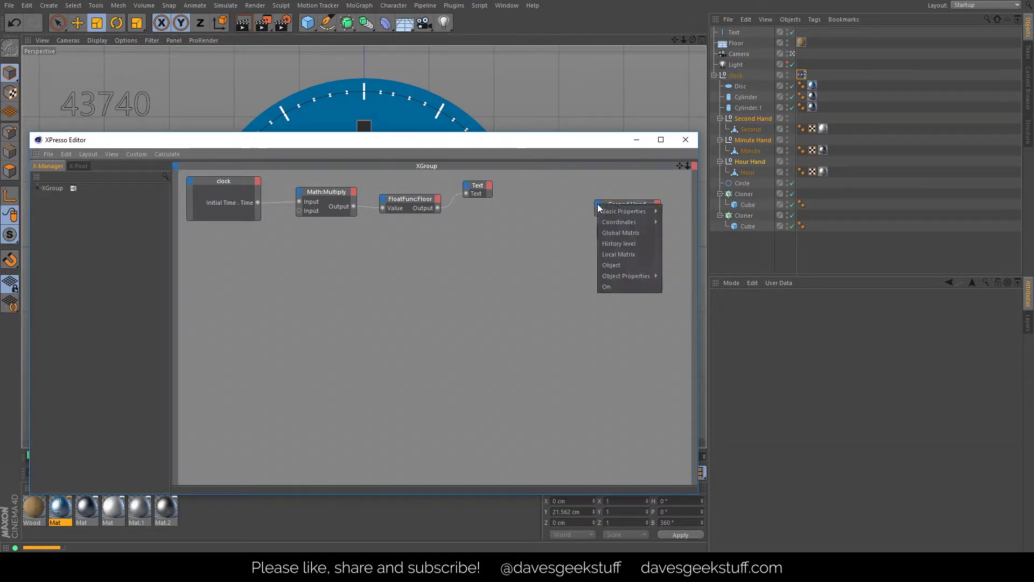
pyautogui.moveTo(606, 212)
pyautogui.moveTo(684, 210)
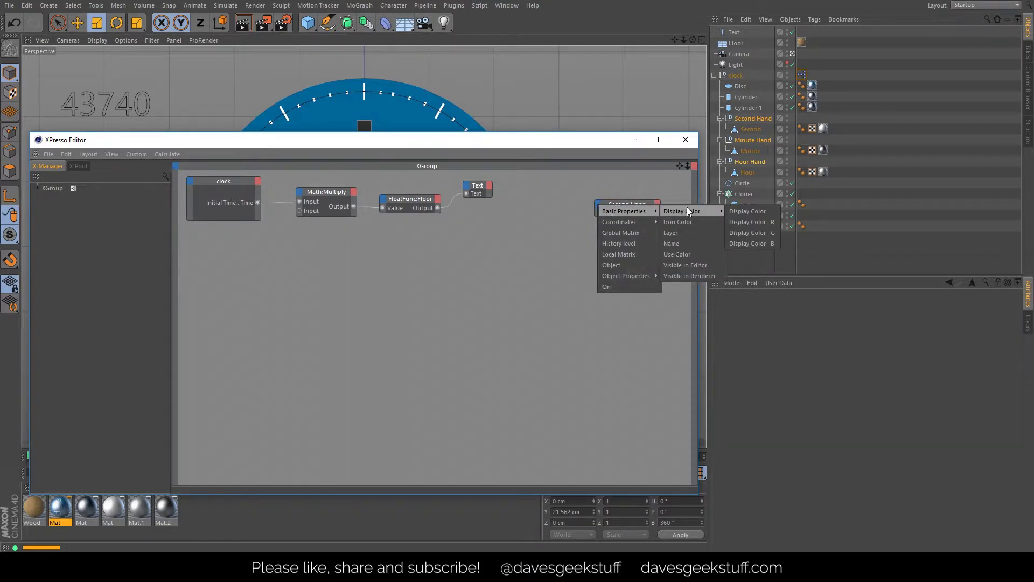
pyautogui.moveTo(639, 275)
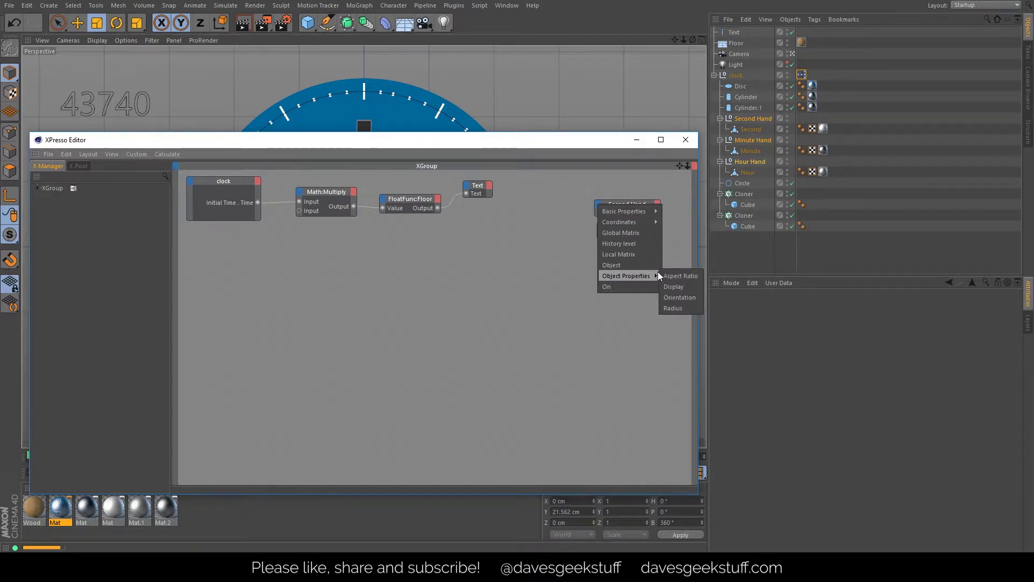
pyautogui.moveTo(645, 222)
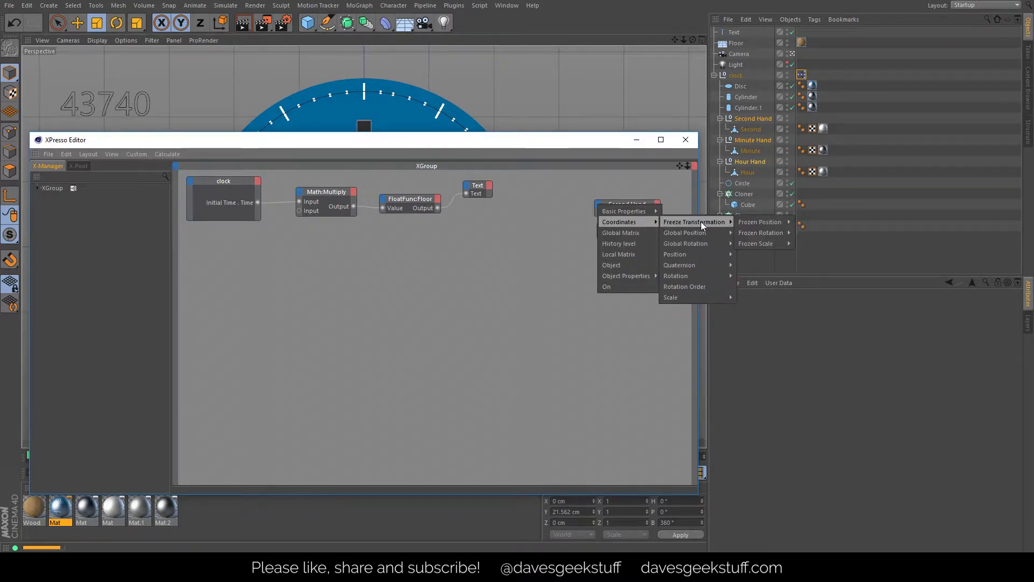
pyautogui.moveTo(705, 245)
pyautogui.click(764, 256)
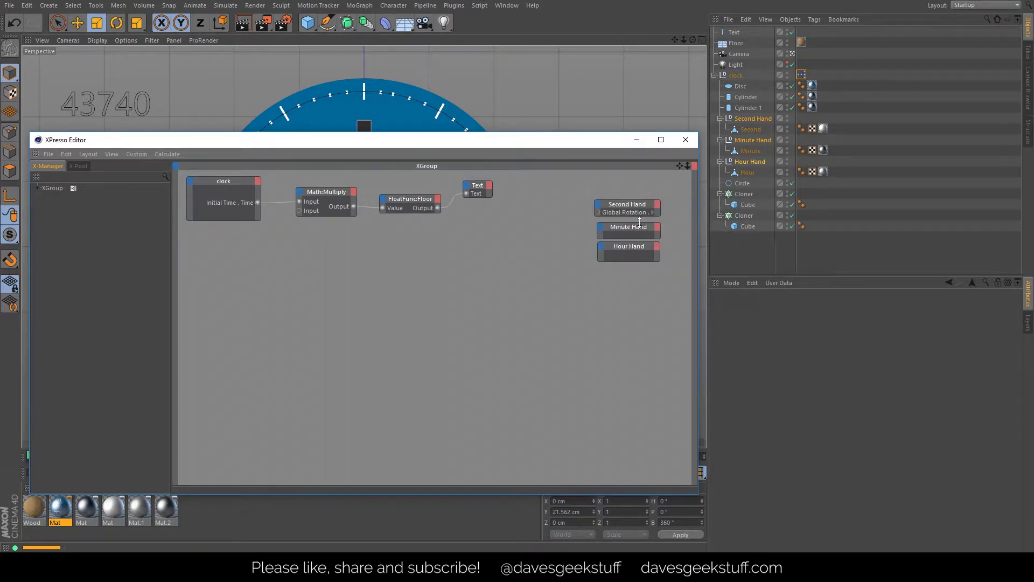
# Add a Global Rotation . H input port to the Minute Hand node.
pyautogui.click(601, 228)
pyautogui.click(621, 238)
pyautogui.click(602, 228)
pyautogui.moveTo(641, 246)
pyautogui.moveTo(726, 254)
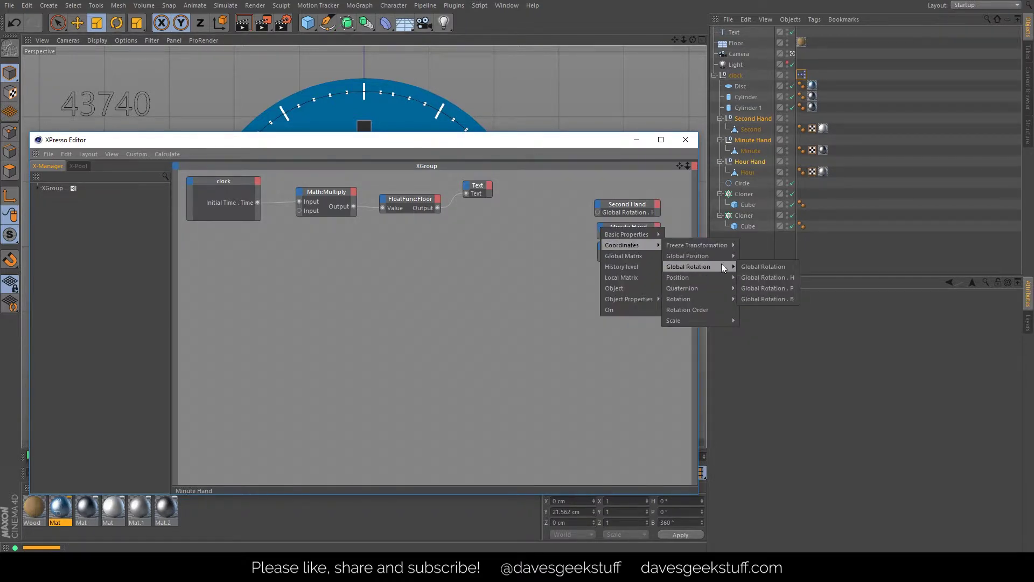
pyautogui.click(754, 273)
# Add a Global Rotation . H input port to the Hour Hand node and widen the node to fit its port name.
pyautogui.click(601, 245)
pyautogui.moveTo(630, 261)
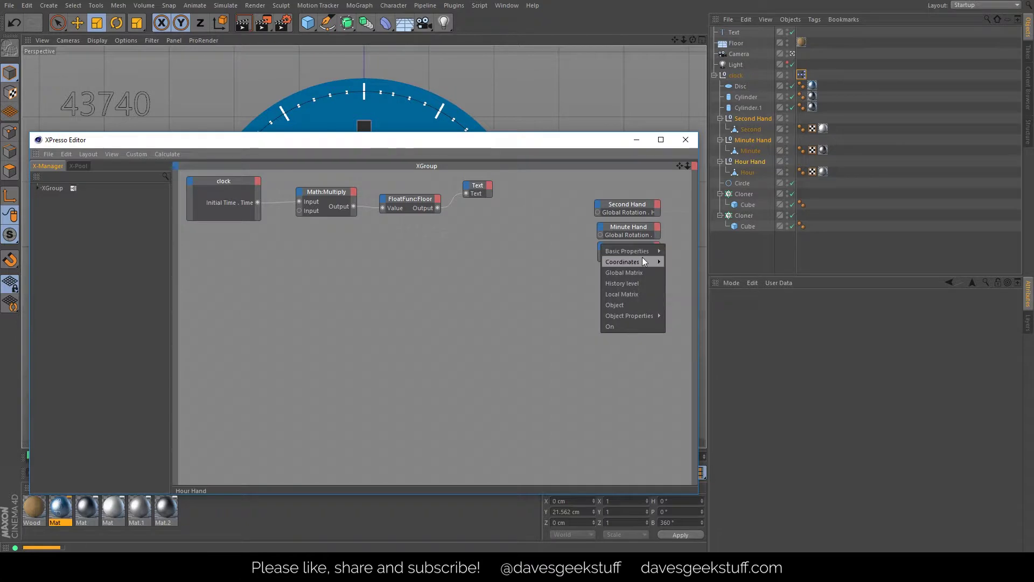
pyautogui.moveTo(698, 262)
pyautogui.moveTo(722, 283)
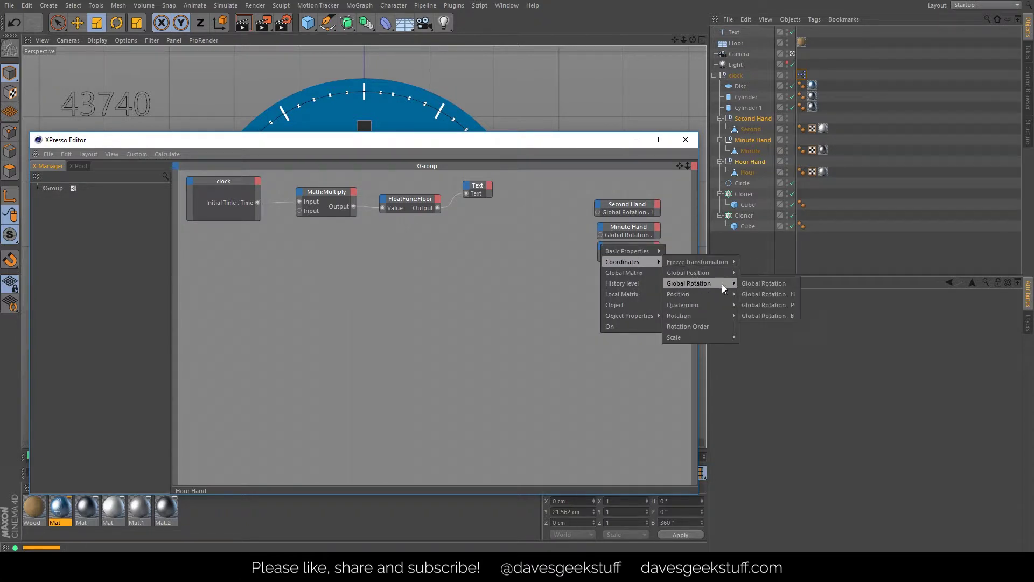
pyautogui.click(764, 290)
pyautogui.moveTo(634, 248); pyautogui.dragTo(662, 262)
# Move the Text node well below the Floor node to free the space between Floor and the hand nodes.
pyautogui.moveTo(476, 189); pyautogui.dragTo(468, 311)
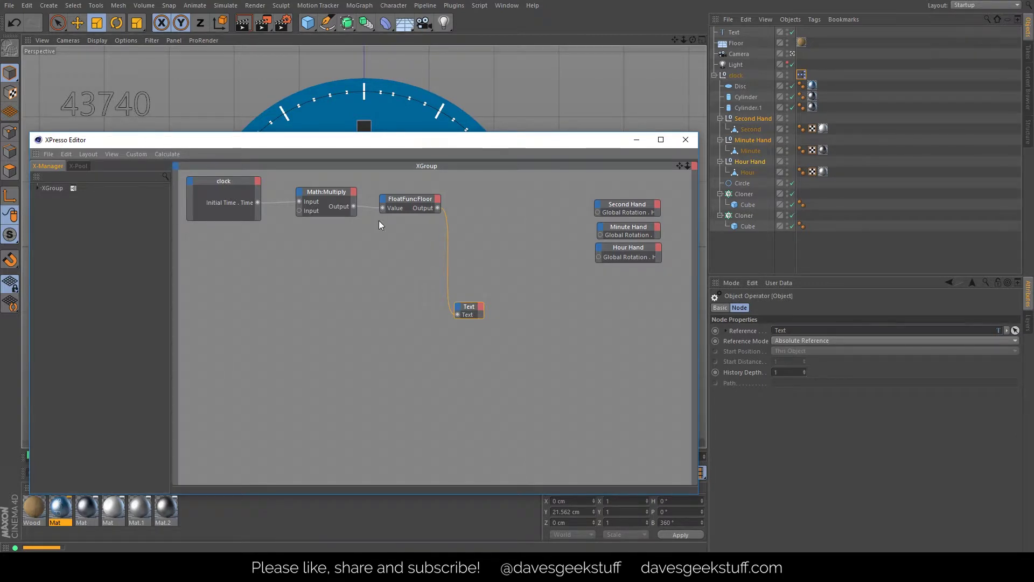
pyautogui.click(615, 204)
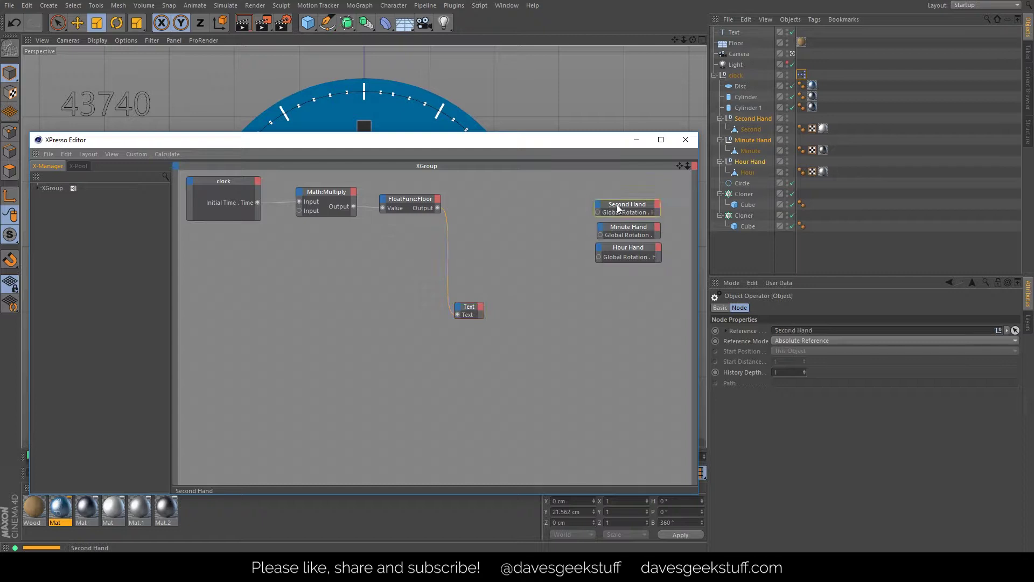
pyautogui.moveTo(446, 133); pyautogui.dragTo(440, 154)
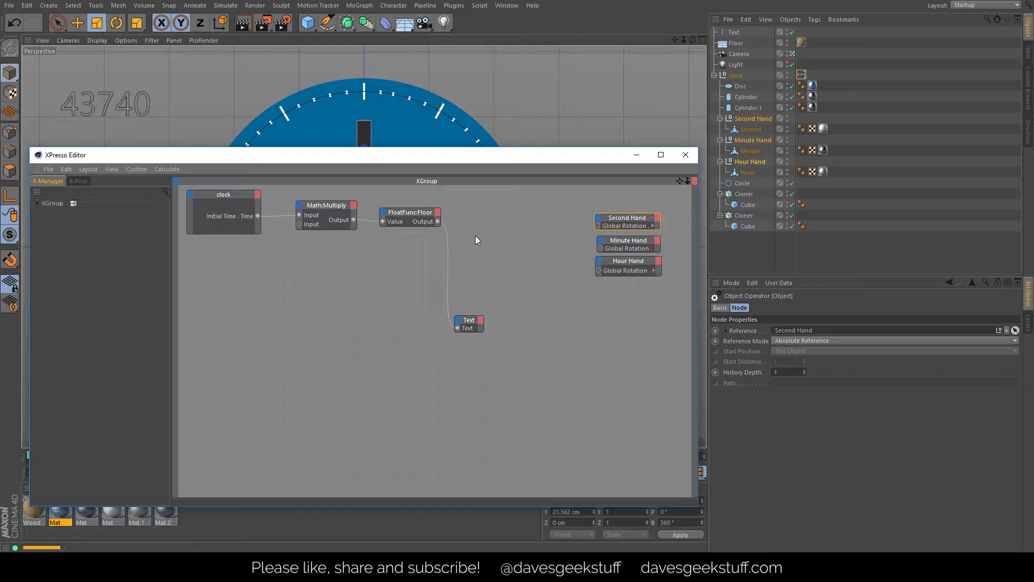
# Add a Math node between the Floor node and the Second Hand node.
pyautogui.rightClick(470, 221)
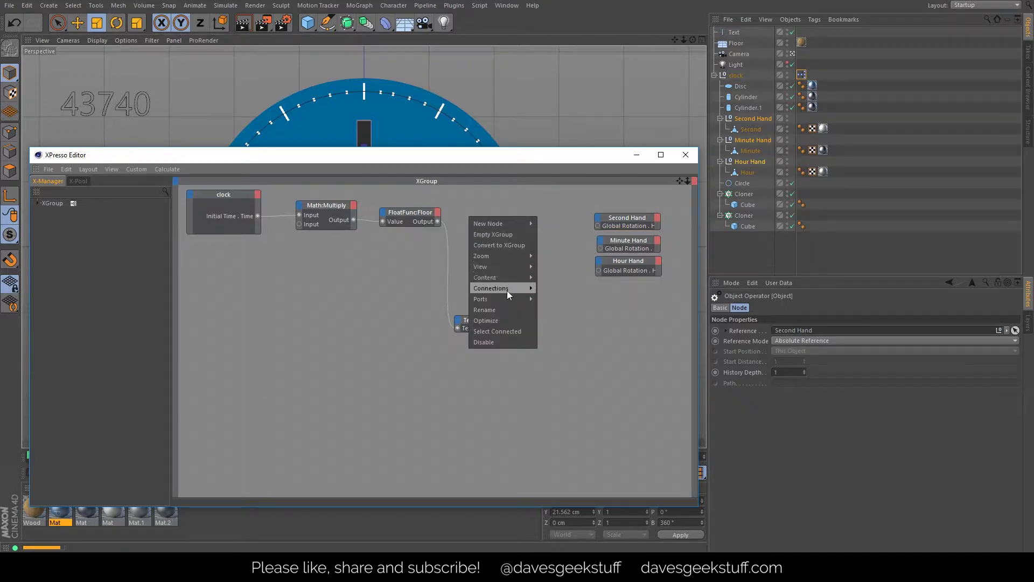
pyautogui.moveTo(521, 224)
pyautogui.moveTo(577, 224)
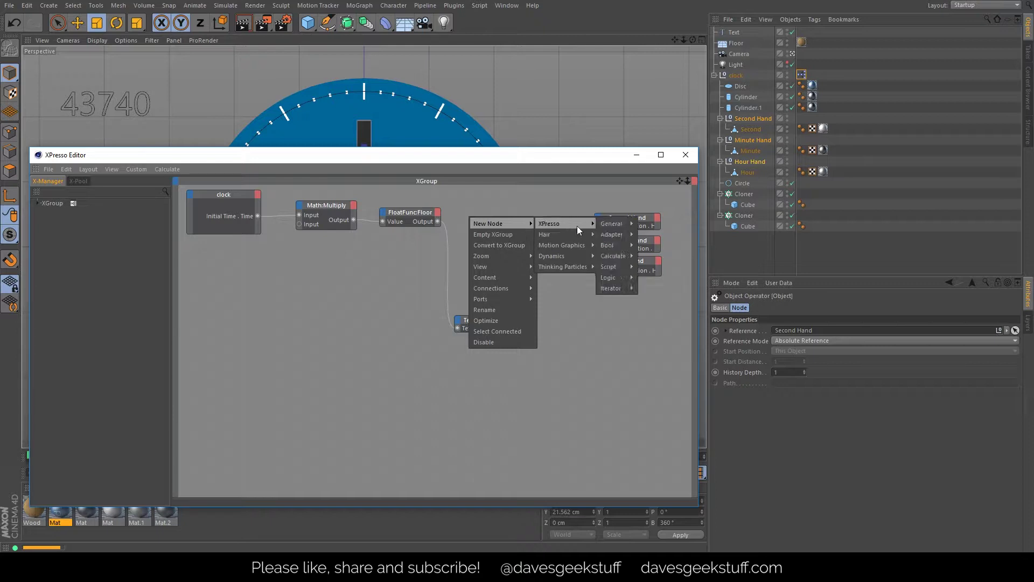
pyautogui.moveTo(628, 256)
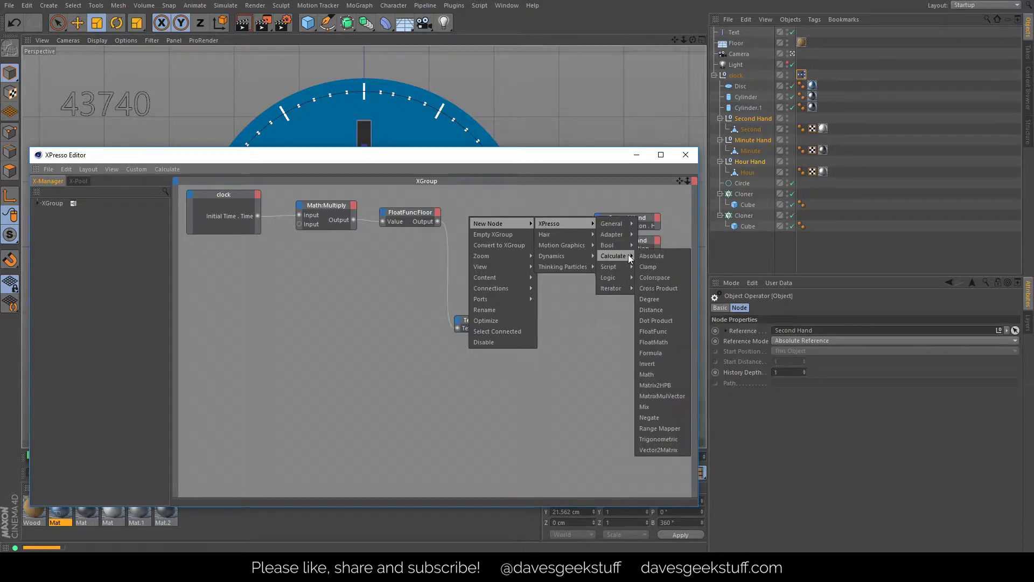
pyautogui.click(663, 374)
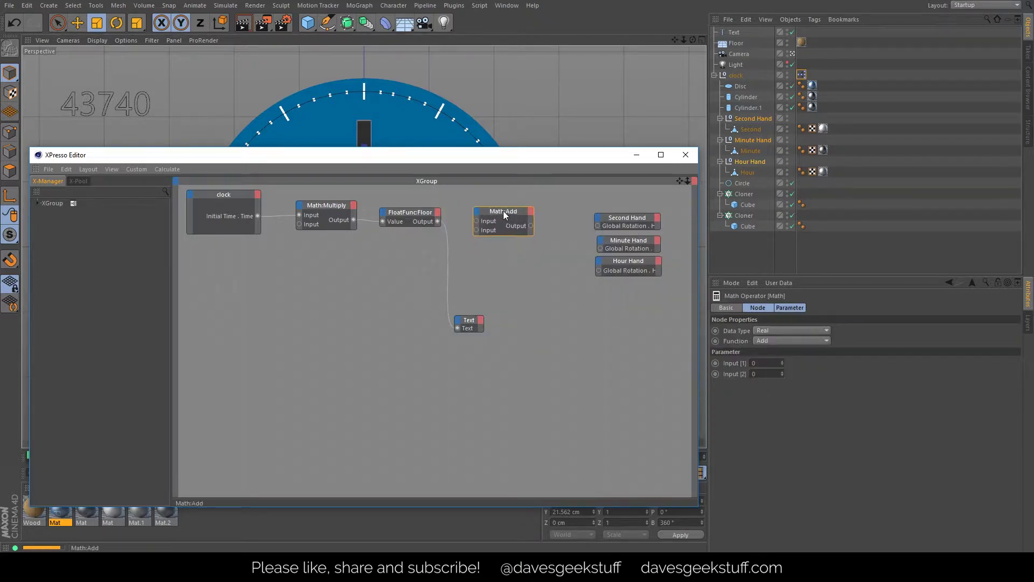
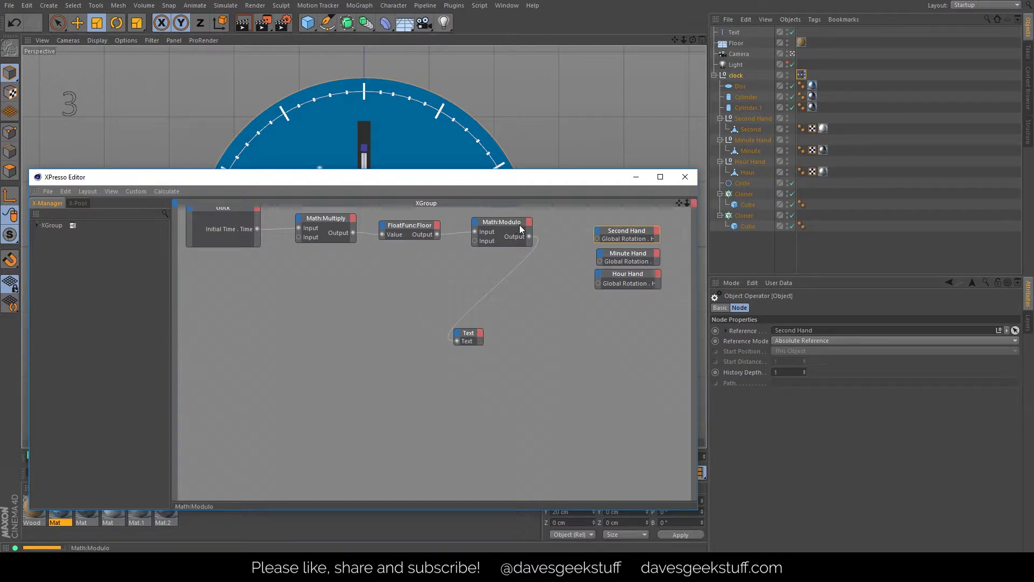
# Add another Math node below the Modulo node and the hand nodes, and set its function to Multiply.
pyautogui.click(592, 238)
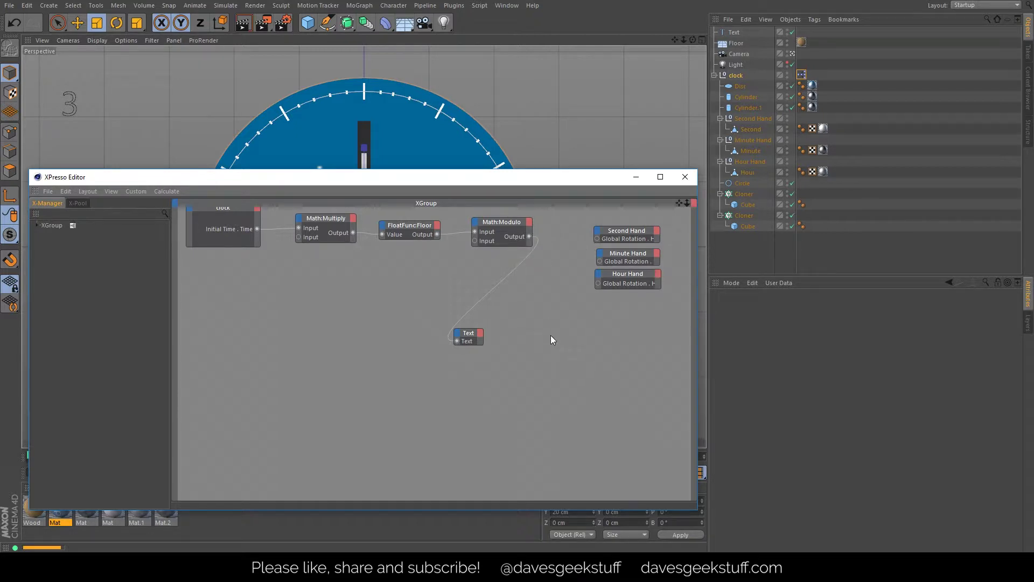
pyautogui.rightClick(526, 294)
pyautogui.moveTo(576, 304)
pyautogui.moveTo(613, 300)
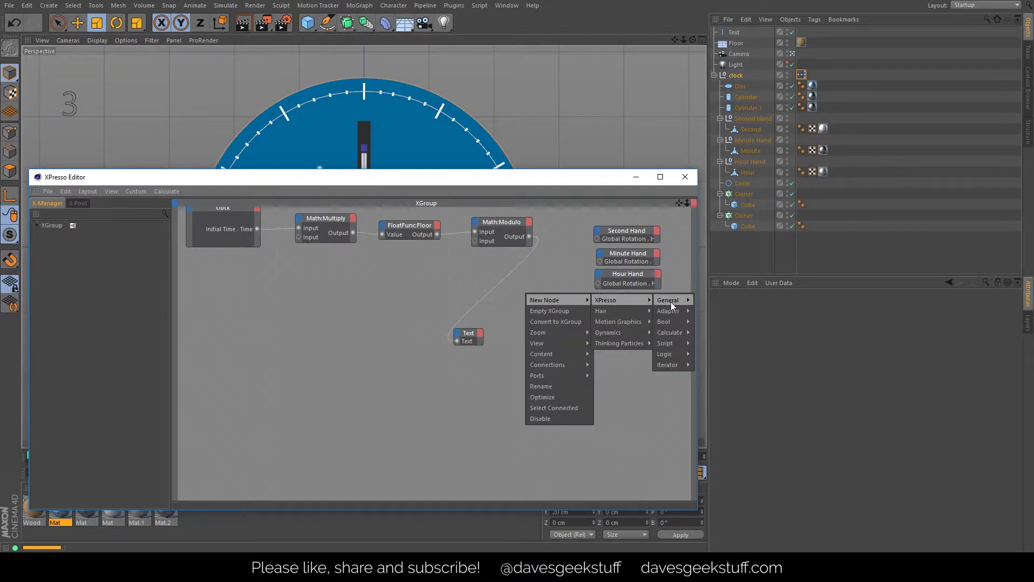
pyautogui.moveTo(684, 301)
pyautogui.moveTo(677, 333)
pyautogui.click(726, 451)
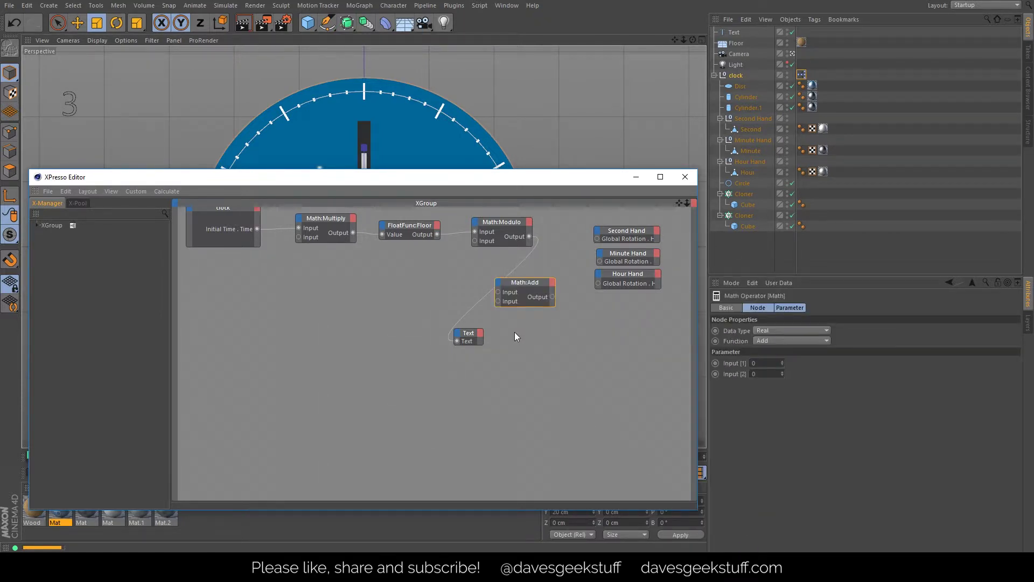
pyautogui.click(779, 340)
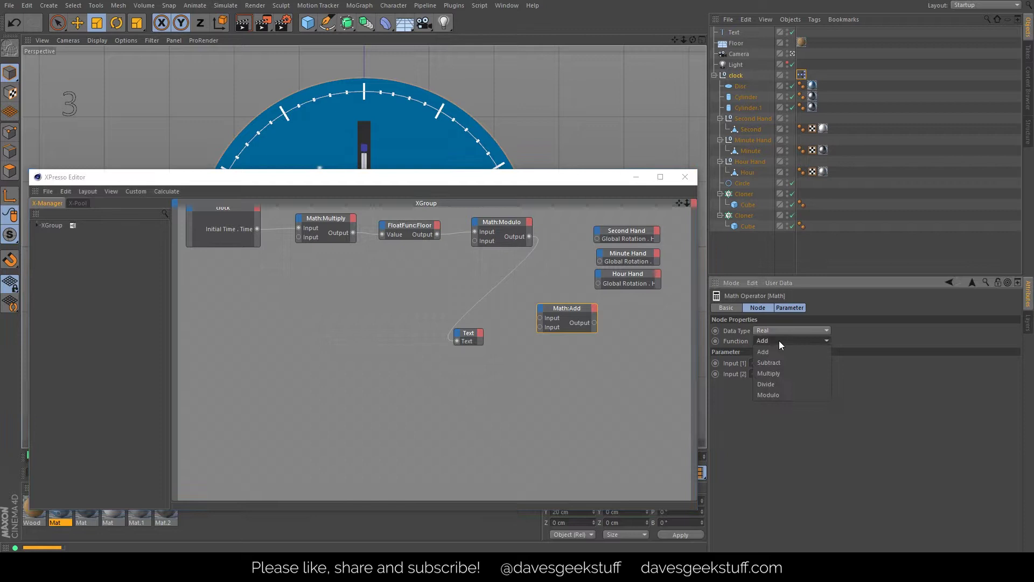
pyautogui.click(787, 370)
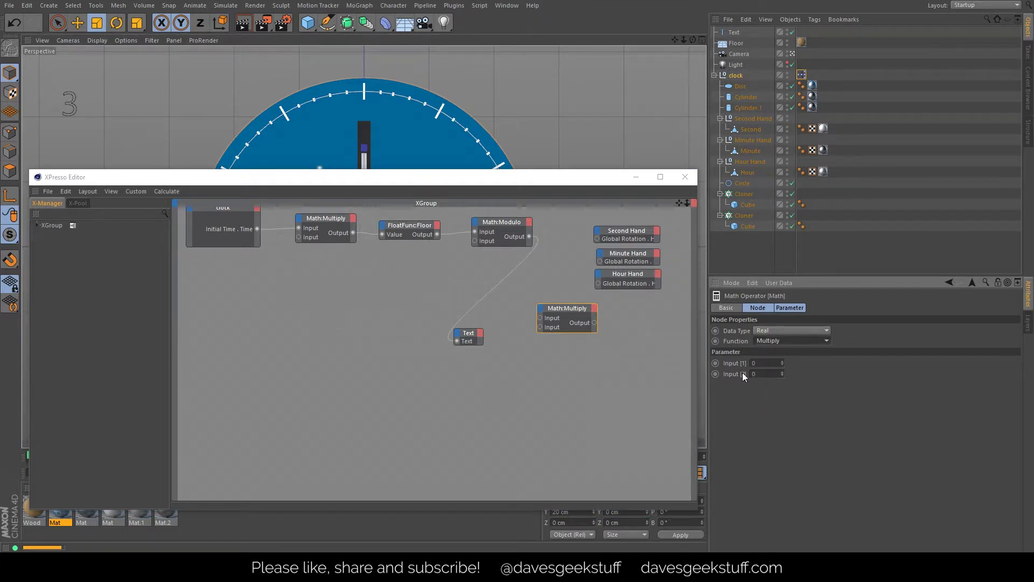
# Set the new Multiply node's second input to (2*PI)/60 and connect the Modulo output to its first input.
pyautogui.doubleClick(763, 373)
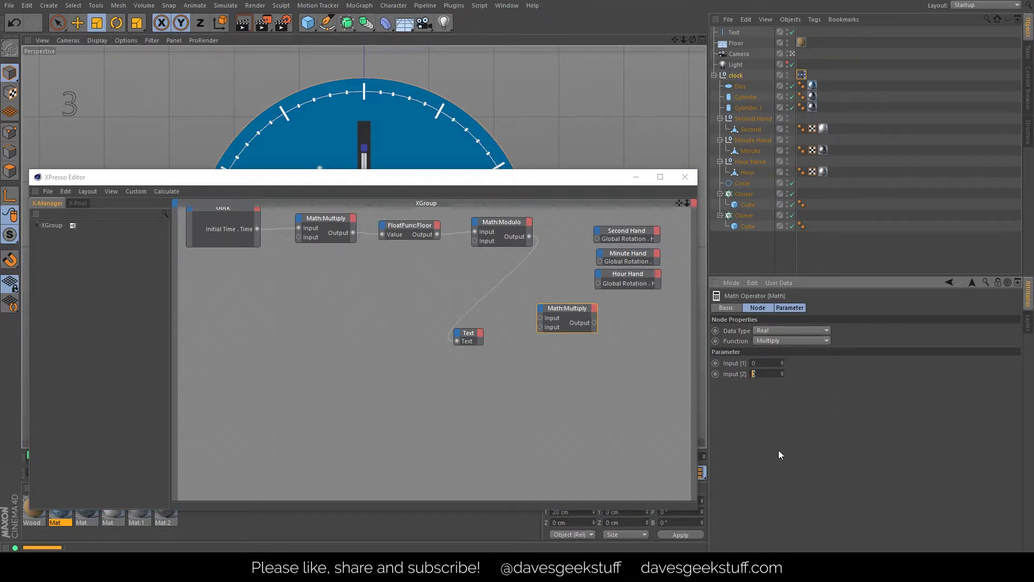
pyautogui.write('3')
pyautogui.write('2*P')
pyautogui.write('I')
pyautogui.write(')/60')
pyautogui.press('Return')
pyautogui.moveTo(529, 236); pyautogui.dragTo(541, 317)
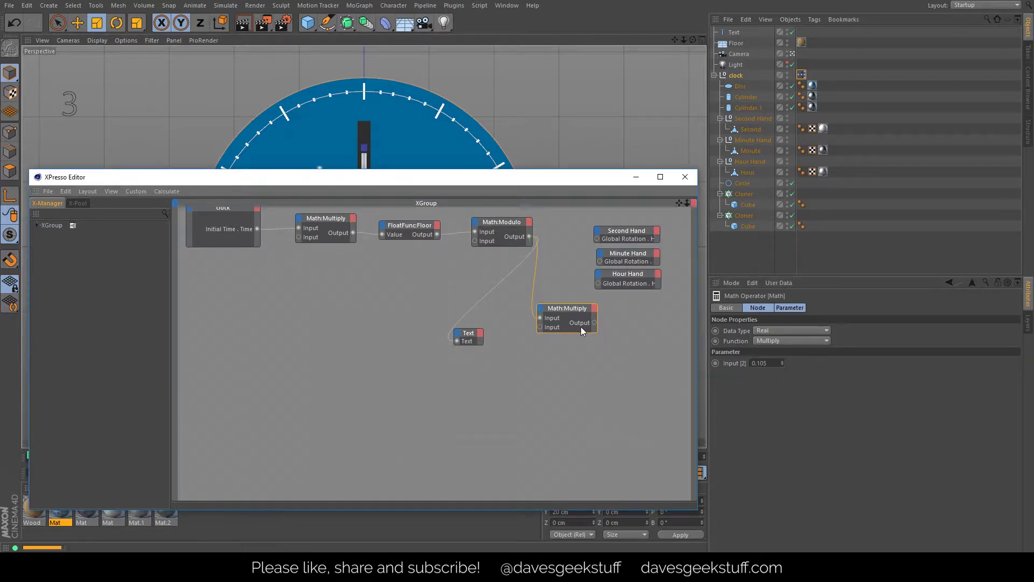
pyautogui.click(770, 364)
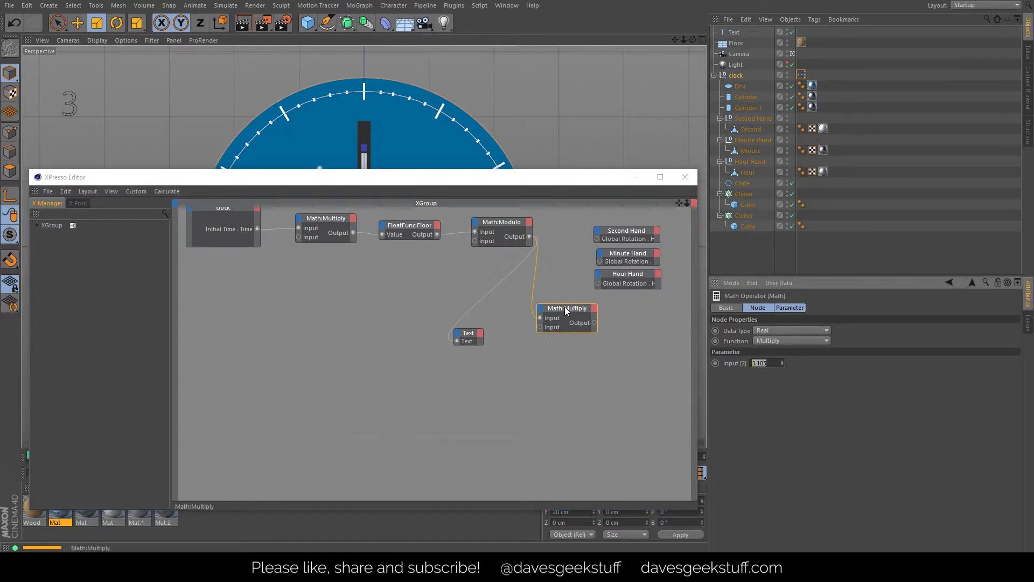
# Connect the new Multiply output to the Second Hand's Global Rotation . H and line both nodes up after Modulo.
pyautogui.moveTo(565, 306); pyautogui.dragTo(544, 280)
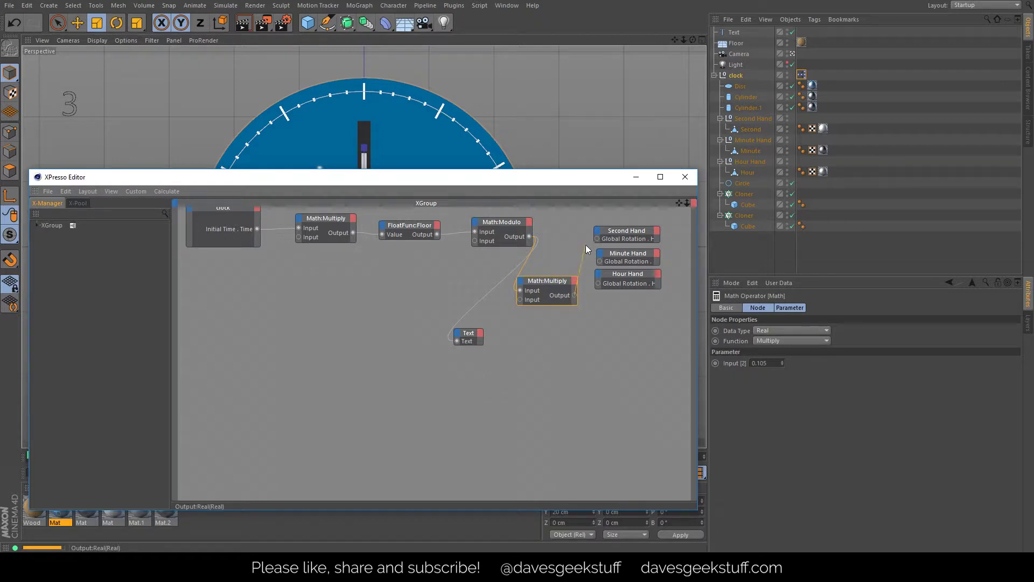
pyautogui.moveTo(596, 238); pyautogui.dragTo(646, 219)
pyautogui.moveTo(548, 279); pyautogui.dragTo(576, 214)
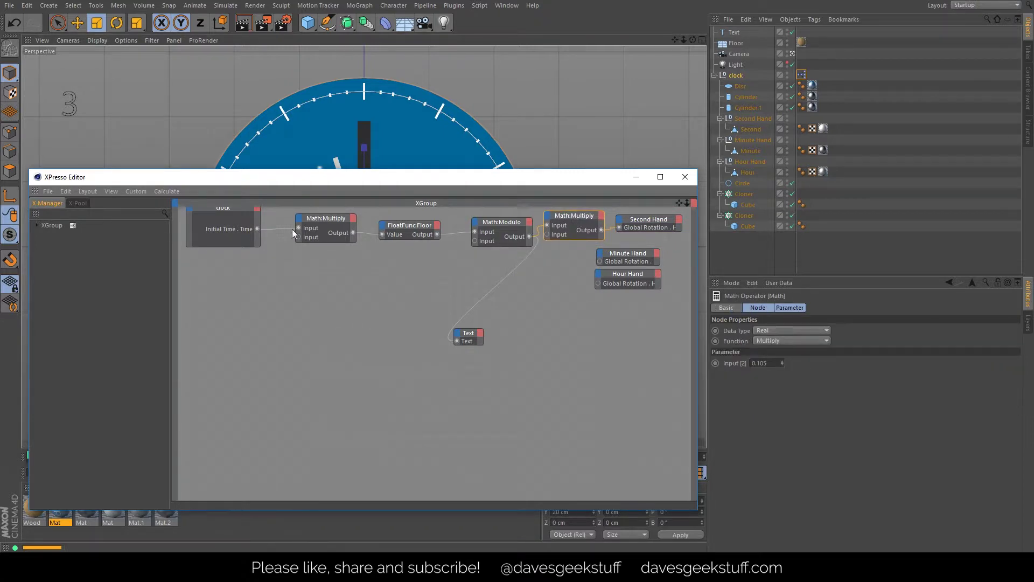
pyautogui.moveTo(678, 203); pyautogui.dragTo(680, 216)
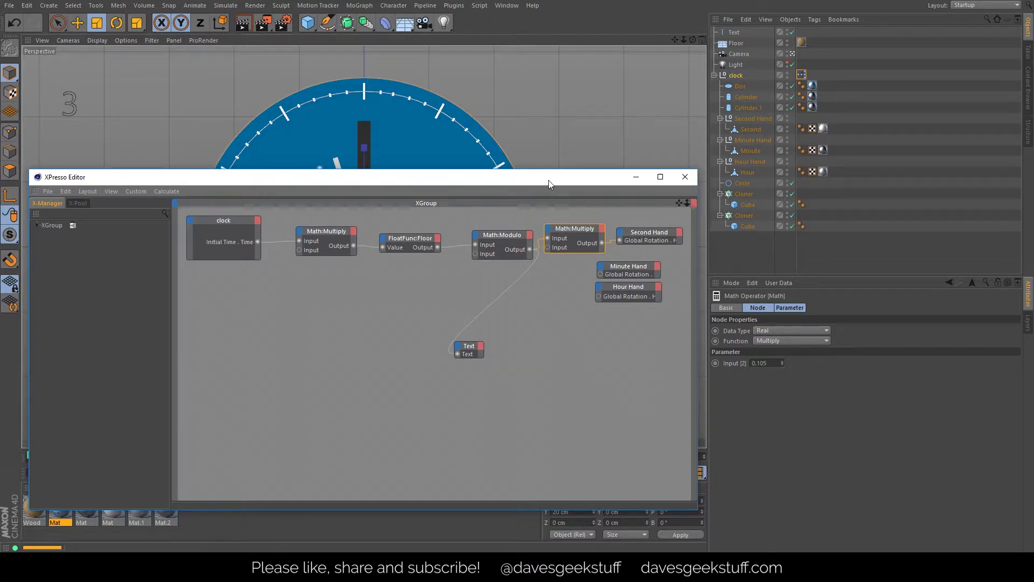
# Move the XPresso Editor off the viewport and set the seconds of the clock's Initial Time to 00.
pyautogui.moveTo(545, 179); pyautogui.dragTo(605, 169)
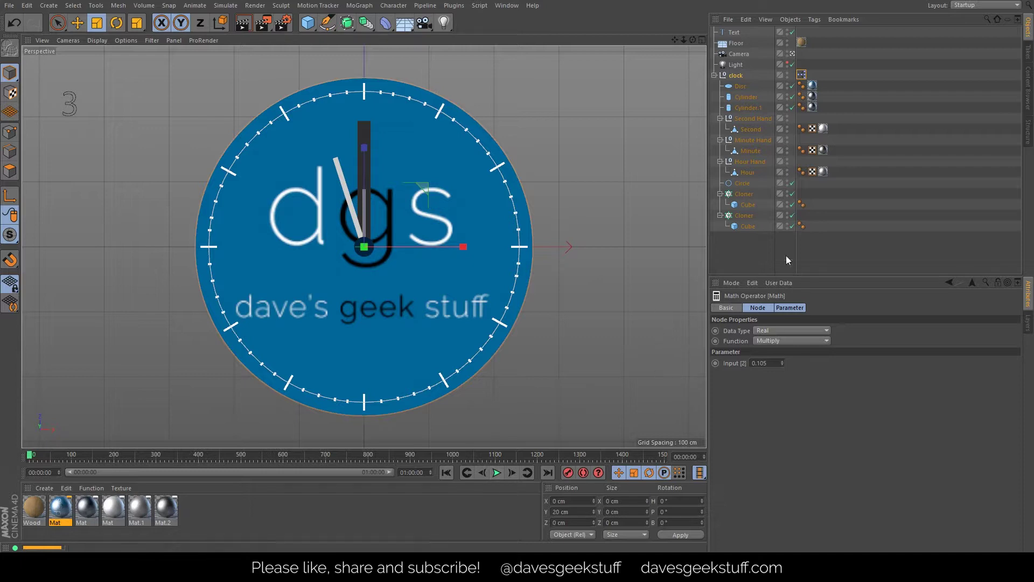
pyautogui.click(741, 76)
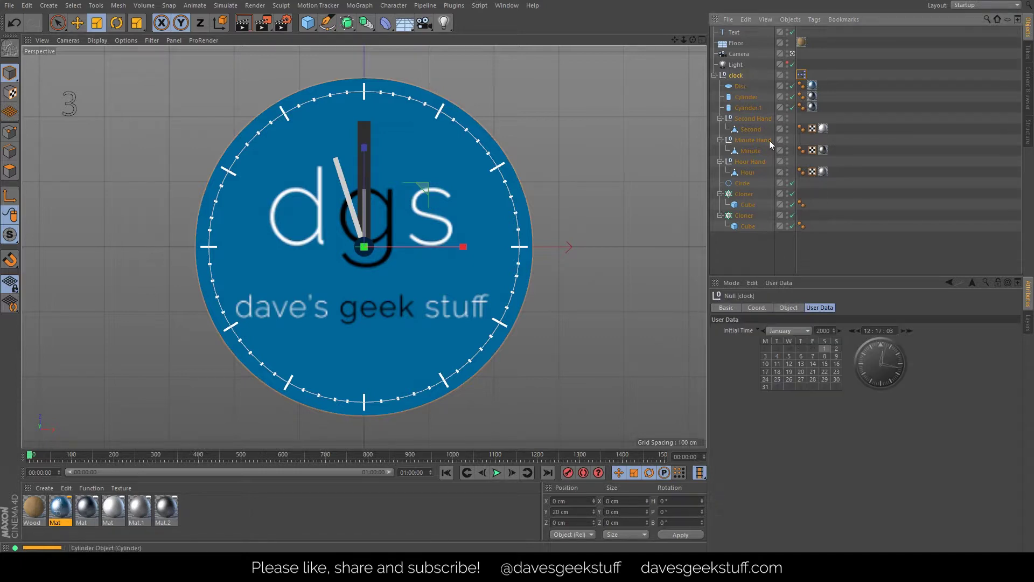
pyautogui.click(891, 330)
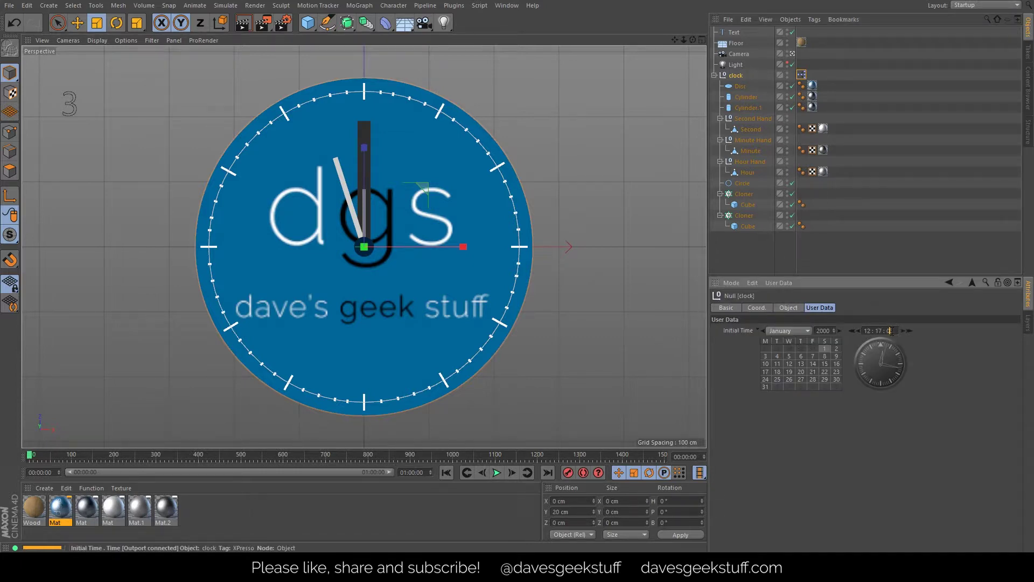
pyautogui.write('00')
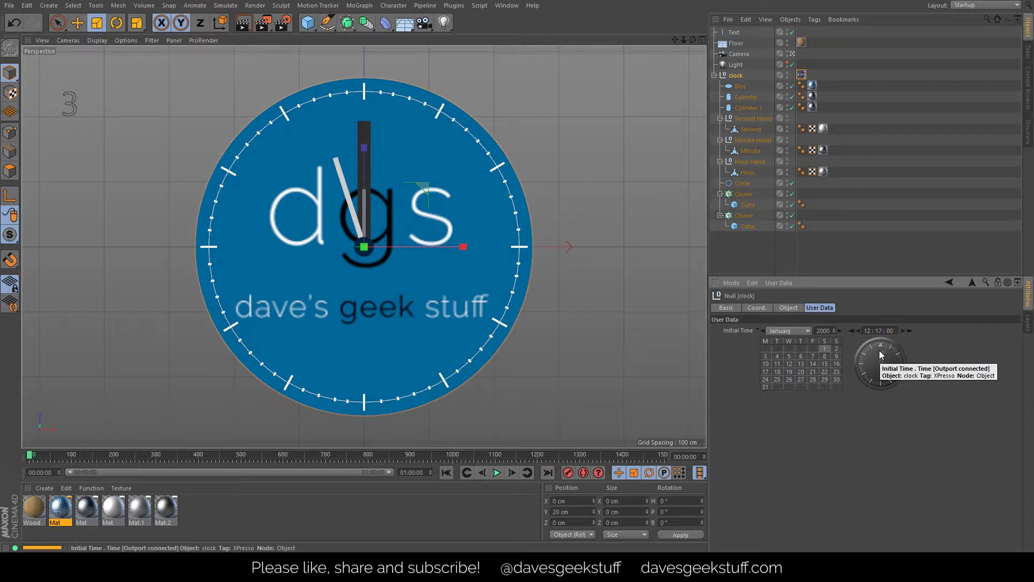
pyautogui.press('Return')
# Test the second hand's rotation with the Initial Time seconds at 01, and return the seconds to 00.
pyautogui.click(892, 329)
pyautogui.press('BackSpace')
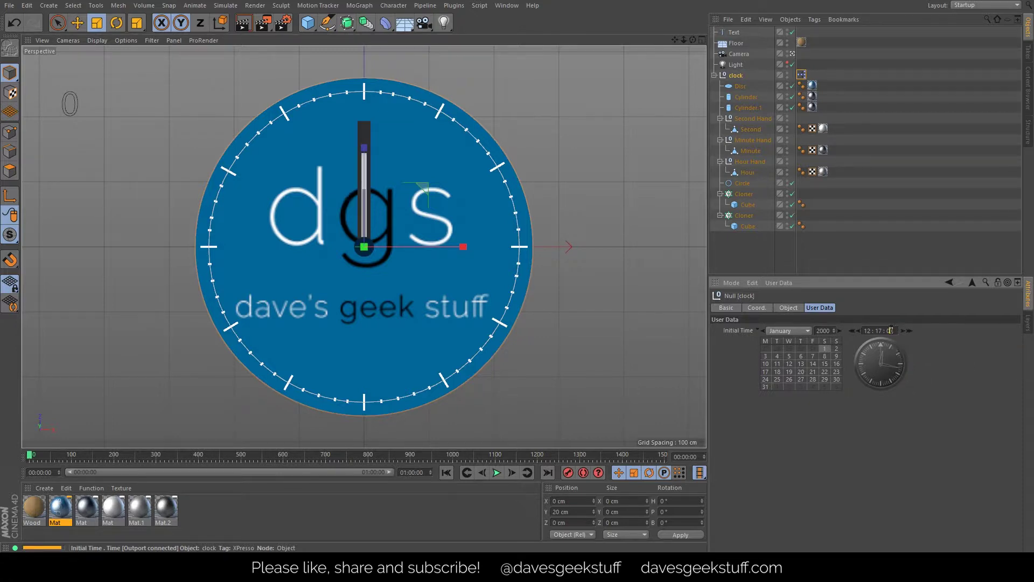
pyautogui.write('1')
pyautogui.press('Return')
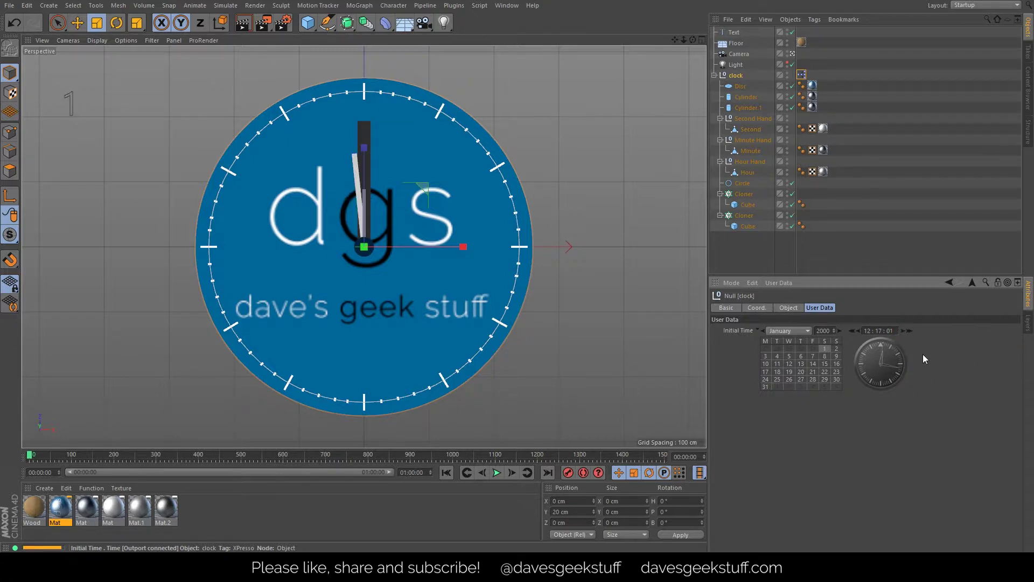
pyautogui.click(891, 331)
pyautogui.write('0')
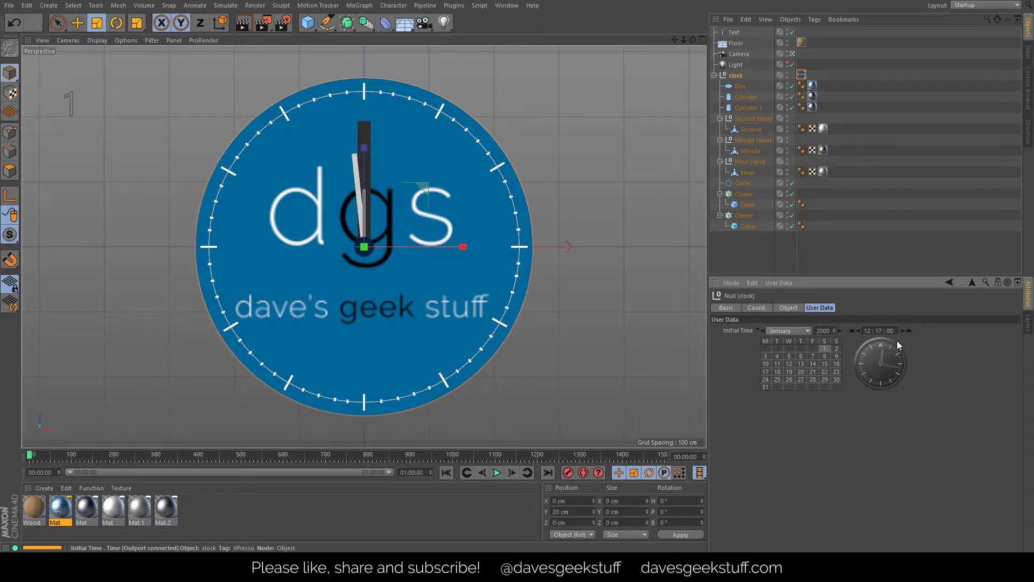
pyautogui.press('Return')
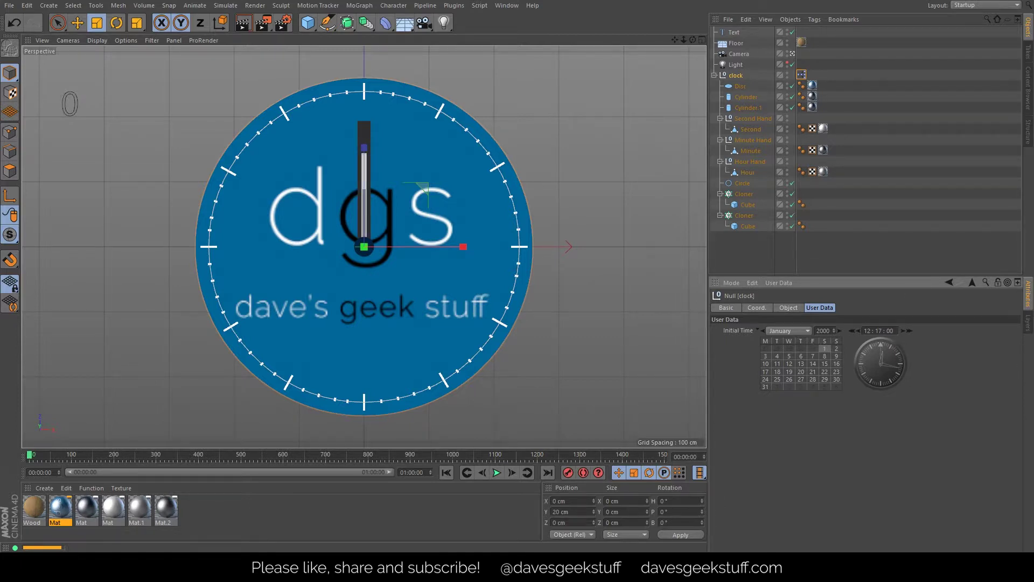
# Bring the XPresso Editor back and make the second input of the Second Hand's Multiply node negative, -0.105.
pyautogui.moveTo(388, 563); pyautogui.dragTo(217, 101)
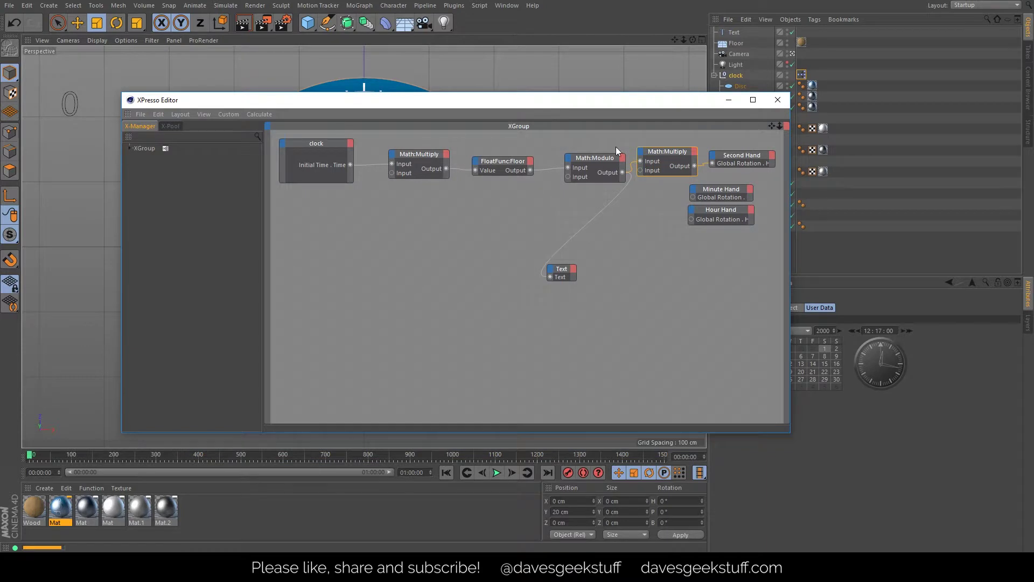
pyautogui.click(664, 150)
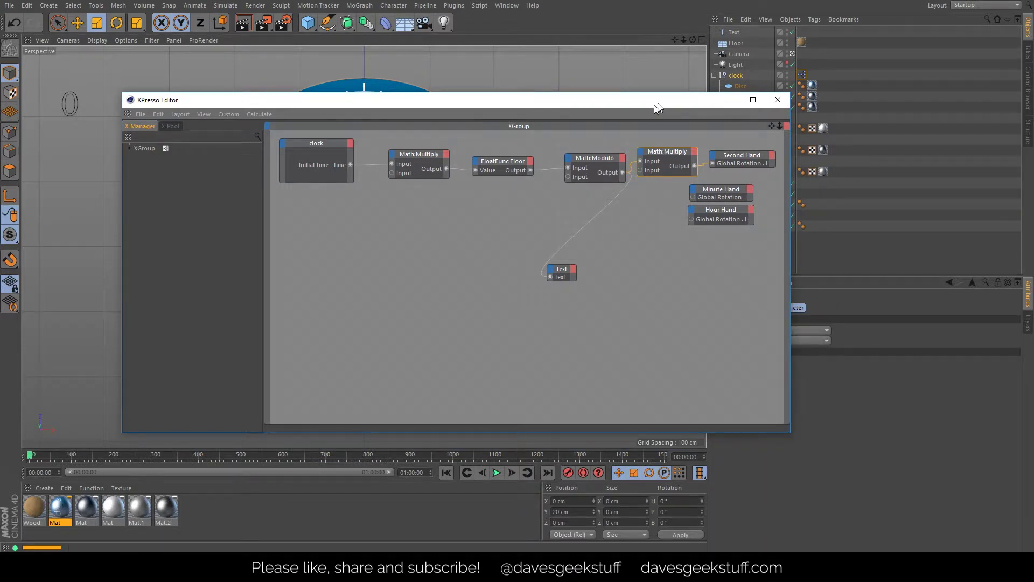
pyautogui.moveTo(655, 107); pyautogui.dragTo(565, 106)
pyautogui.click(753, 363)
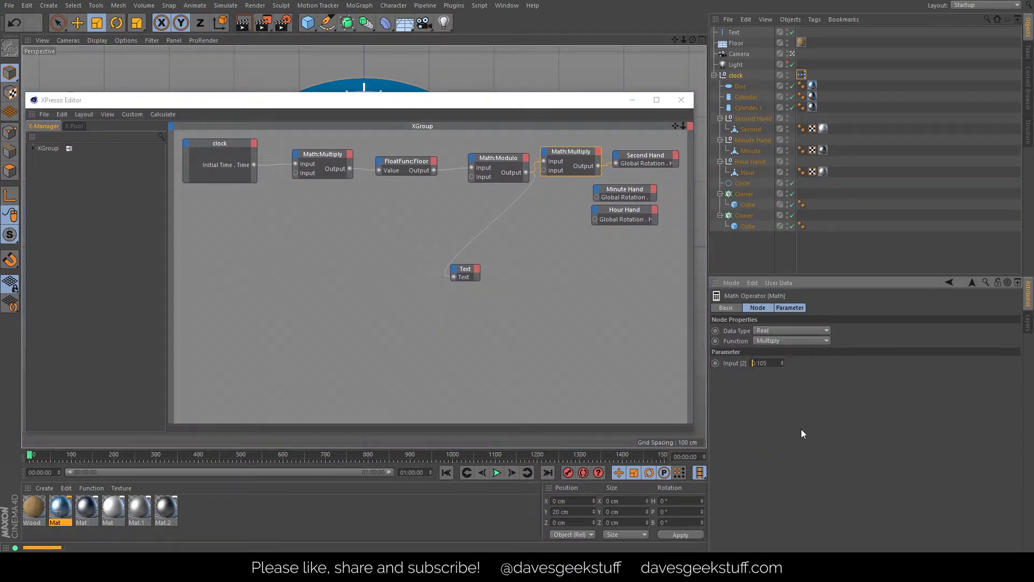
pyautogui.write('-')
# Move the XPresso Editor off the viewport and test the second hand with the clock's Initial Time seconds at 01, 02 and 03.
pyautogui.moveTo(481, 103); pyautogui.dragTo(1033, 107)
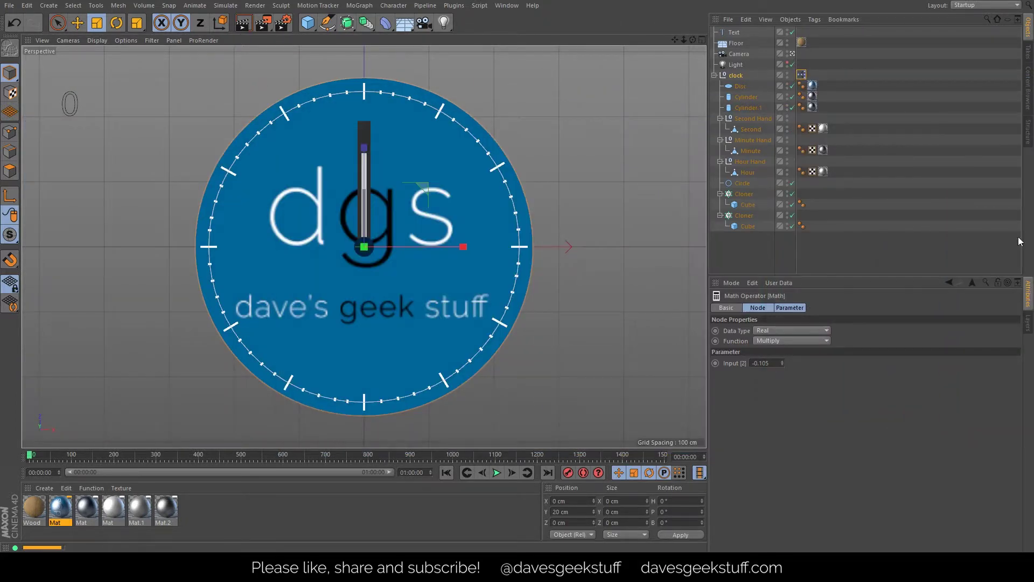
pyautogui.click(739, 78)
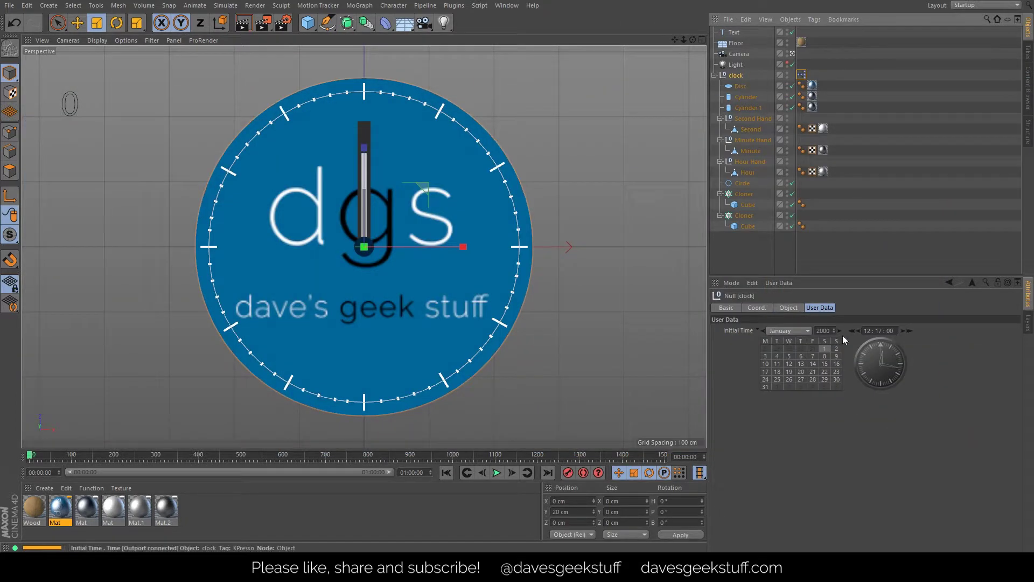
pyautogui.click(890, 331)
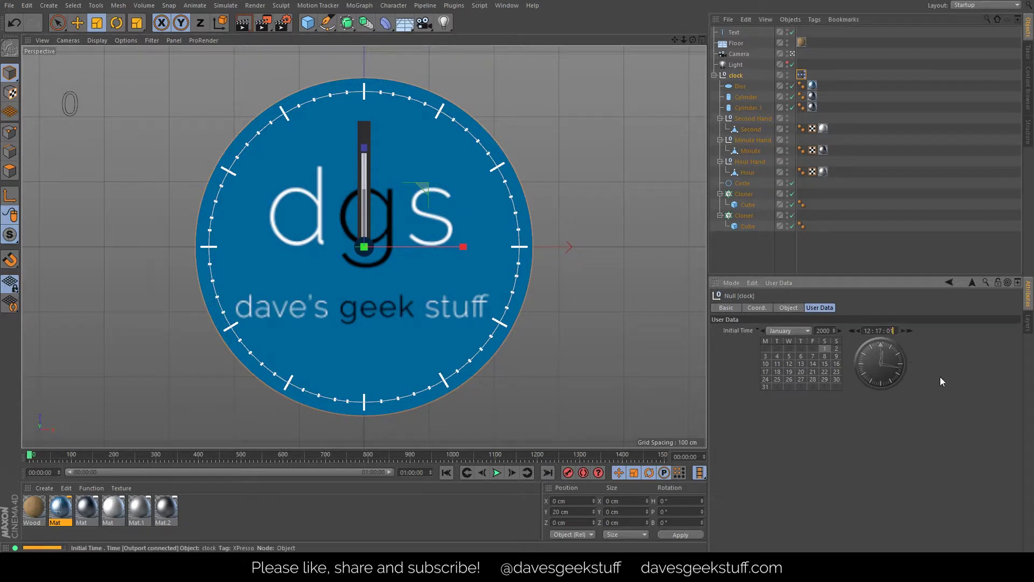
pyautogui.press('Return')
pyautogui.click(894, 330)
pyautogui.press('BackSpace')
pyautogui.write('2')
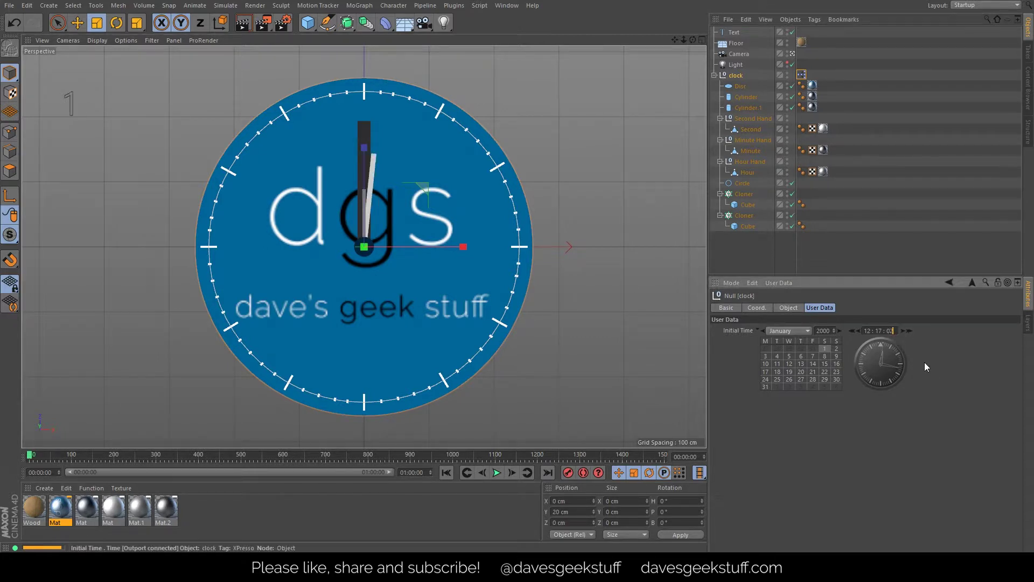
pyautogui.click(925, 363)
pyautogui.click(894, 331)
pyautogui.press('BackSpace')
pyautogui.write('3')
pyautogui.click(916, 351)
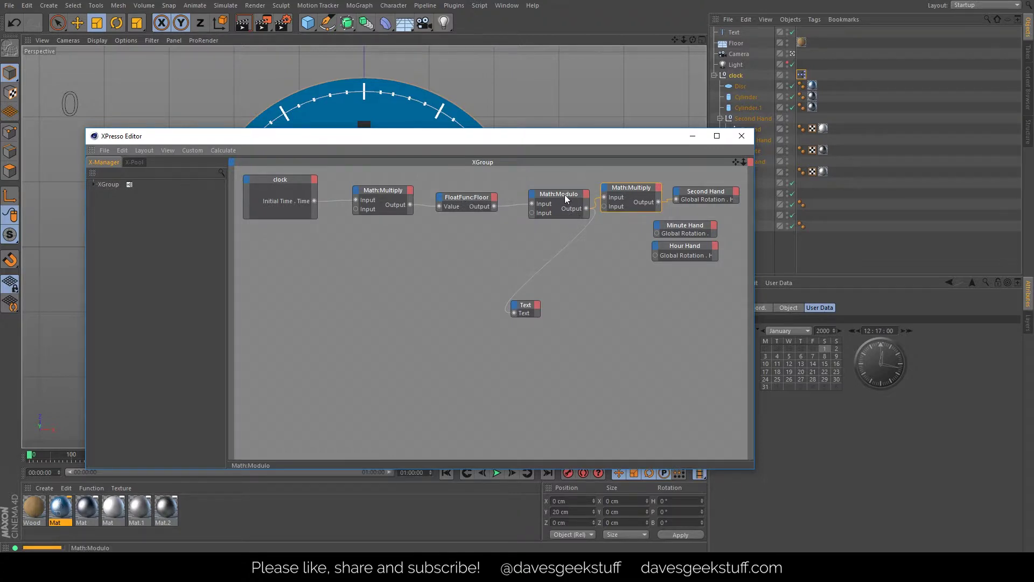
# Line up the Modulo and Multiply nodes with the Second Hand row and space the Minute Hand and Hour Hand nodes further down.
pyautogui.moveTo(564, 195); pyautogui.dragTo(553, 191)
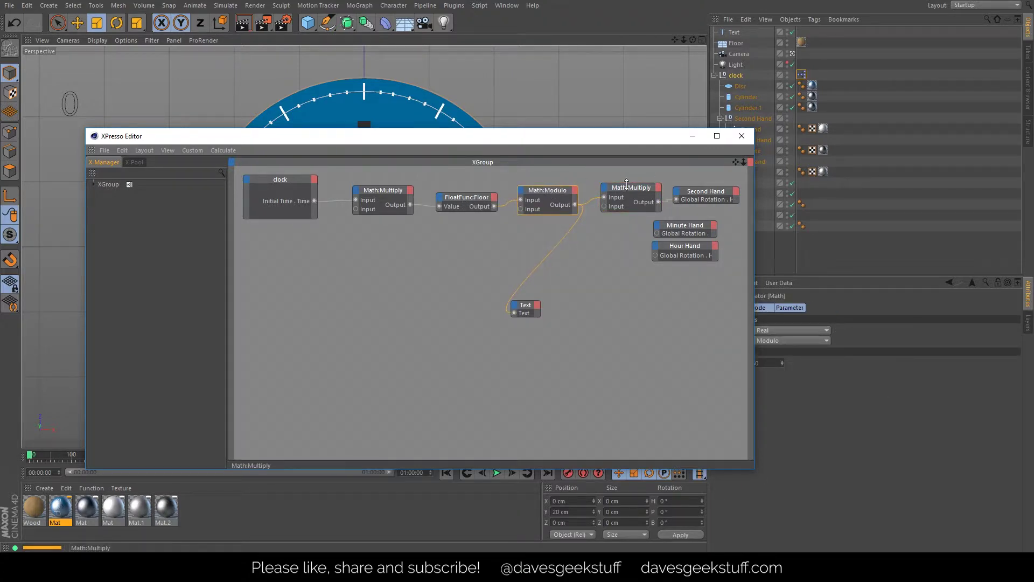
pyautogui.moveTo(627, 185); pyautogui.dragTo(627, 184)
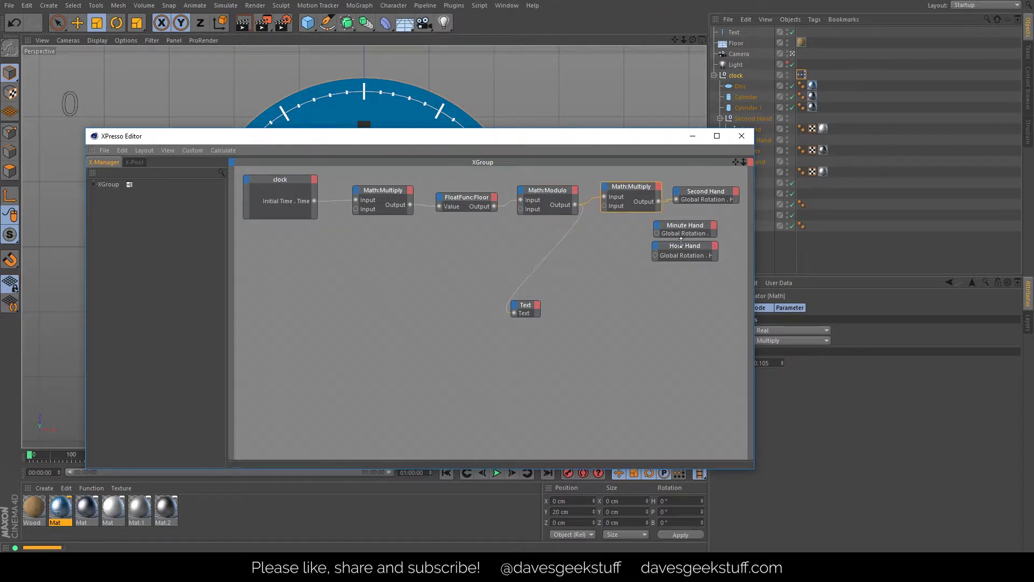
pyautogui.moveTo(680, 242); pyautogui.dragTo(687, 283)
pyautogui.moveTo(691, 227); pyautogui.dragTo(695, 246)
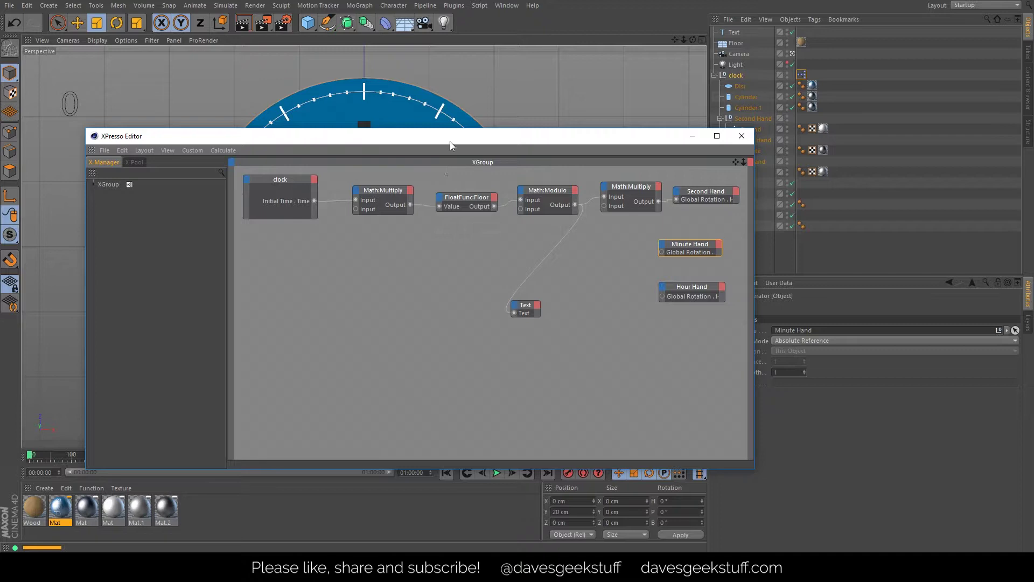
# Disconnect the Text node from Modulo and park it in the empty area at the bottom of the XGroup.
pyautogui.moveTo(450, 141); pyautogui.dragTo(429, 121)
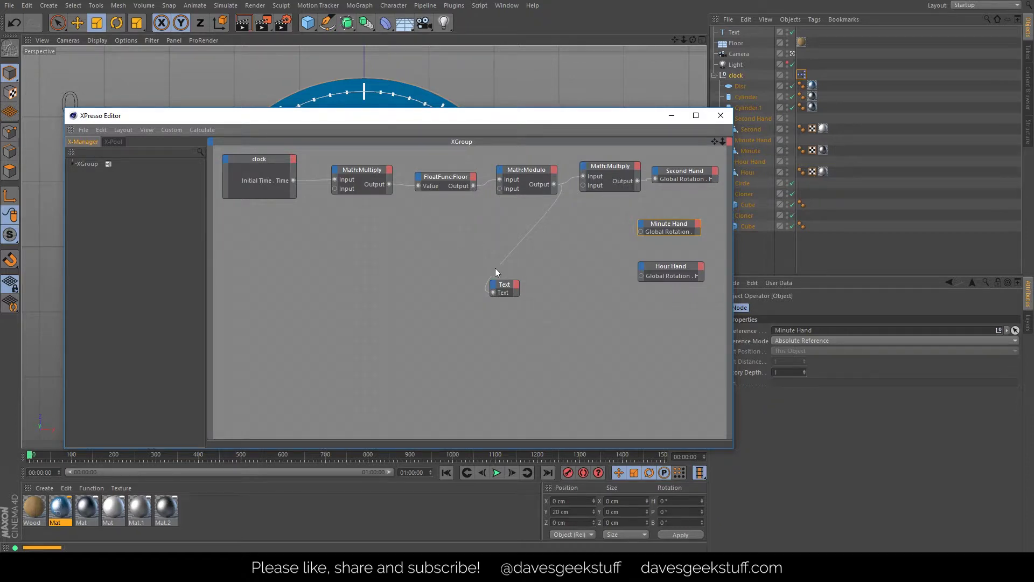
pyautogui.moveTo(498, 293); pyautogui.dragTo(241, 403)
pyautogui.doubleClick(492, 297)
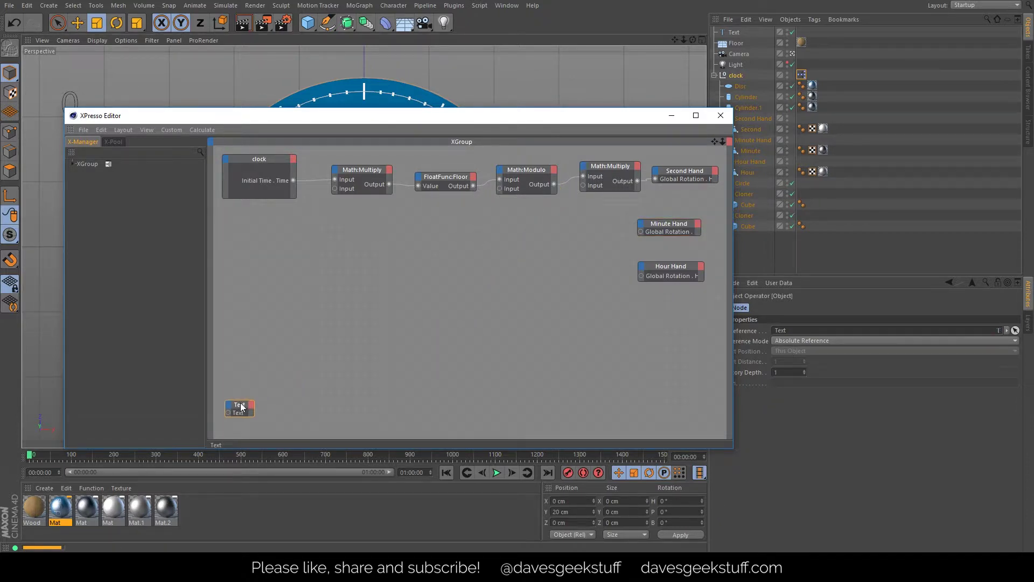
# Add a Math node, set its function to Divide, and place it below the Second Hand's Modulo node.
pyautogui.rightClick(371, 246)
pyautogui.moveTo(413, 251)
pyautogui.moveTo(468, 254)
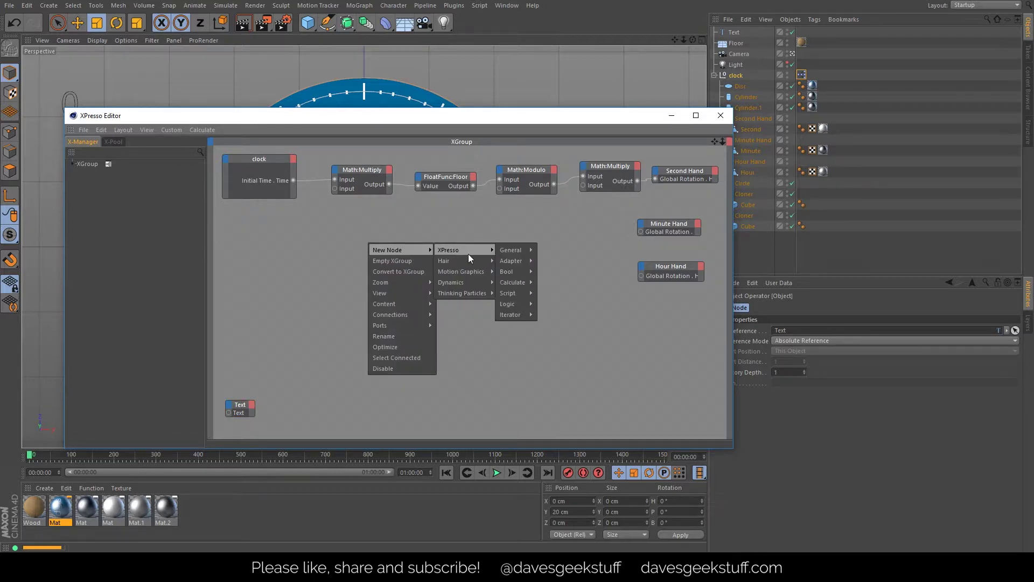
pyautogui.moveTo(516, 281)
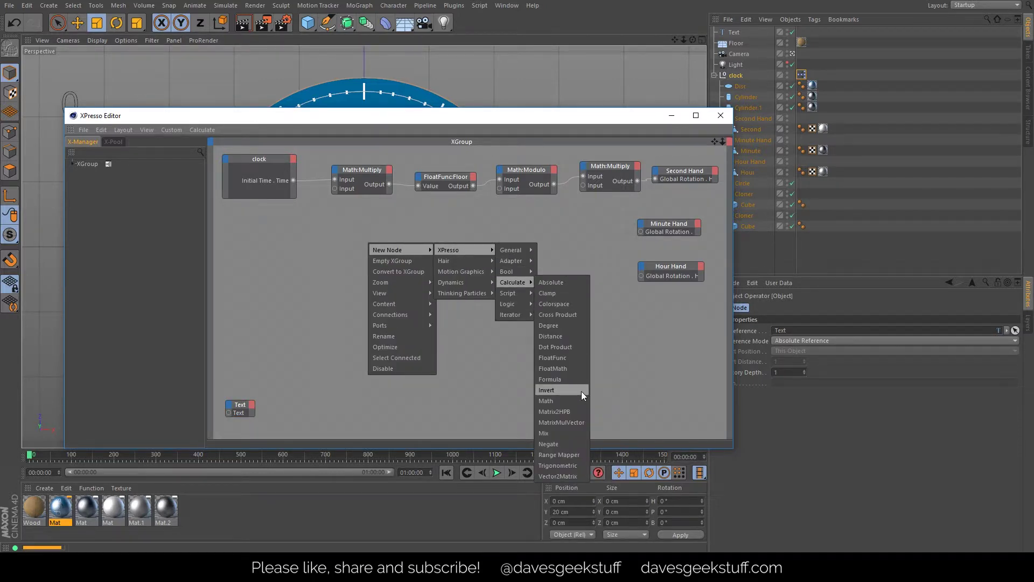
pyautogui.click(571, 400)
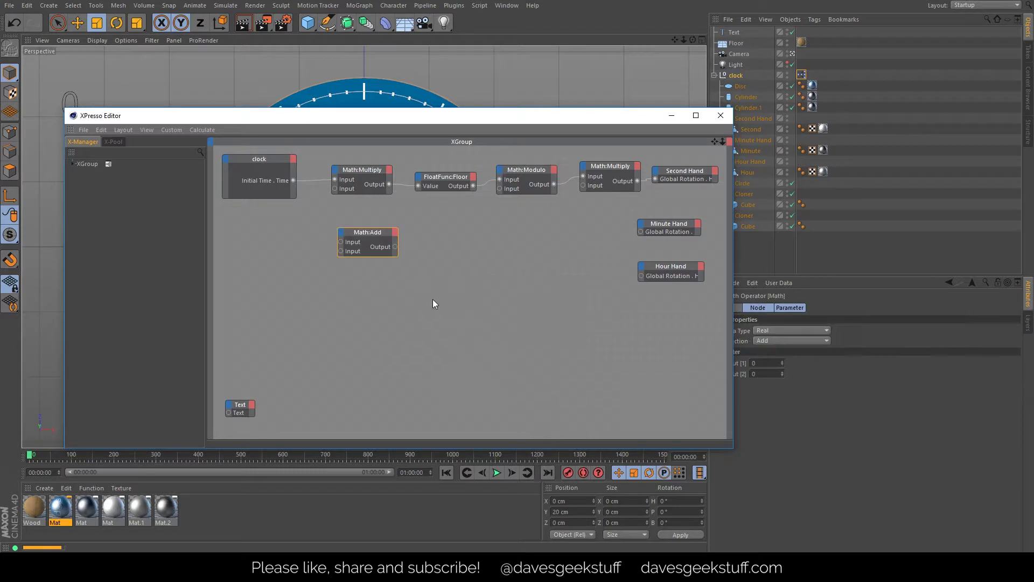
pyautogui.click(780, 341)
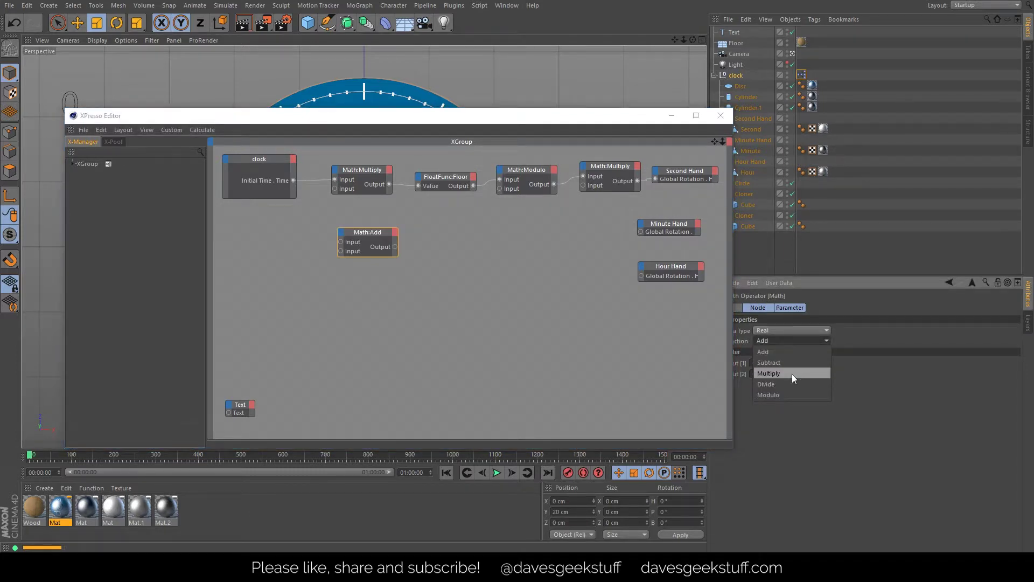
pyautogui.click(791, 386)
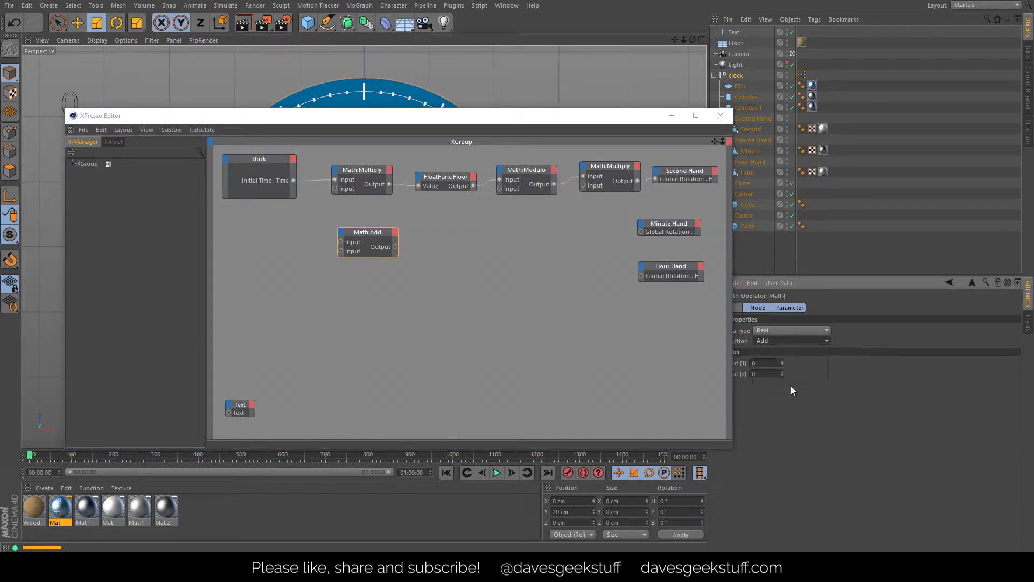
pyautogui.click(373, 234)
pyautogui.moveTo(372, 234); pyautogui.dragTo(537, 255)
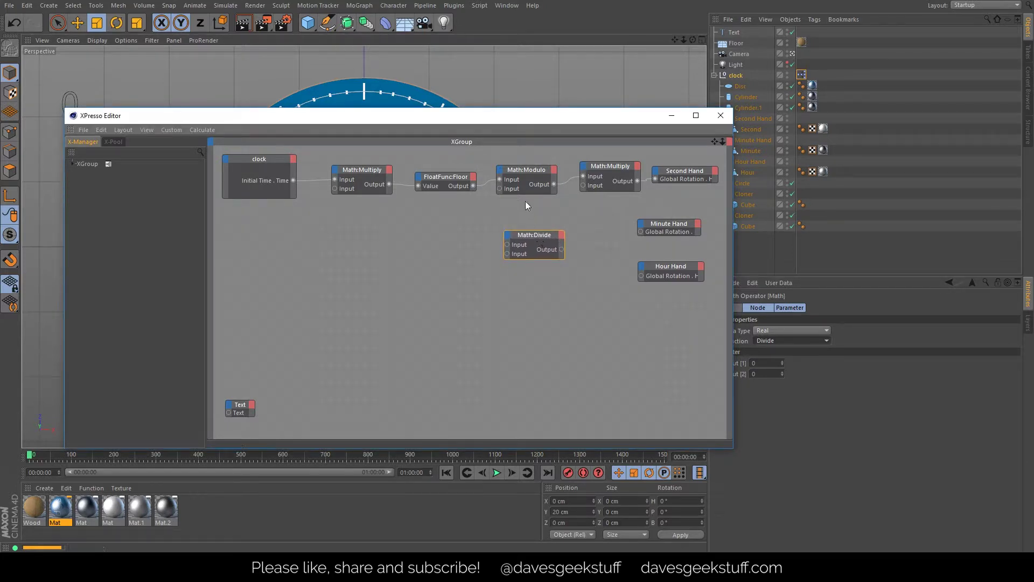
# Connect the Floor output to the Divide node's first input and set its second input to 60.
pyautogui.click(471, 179)
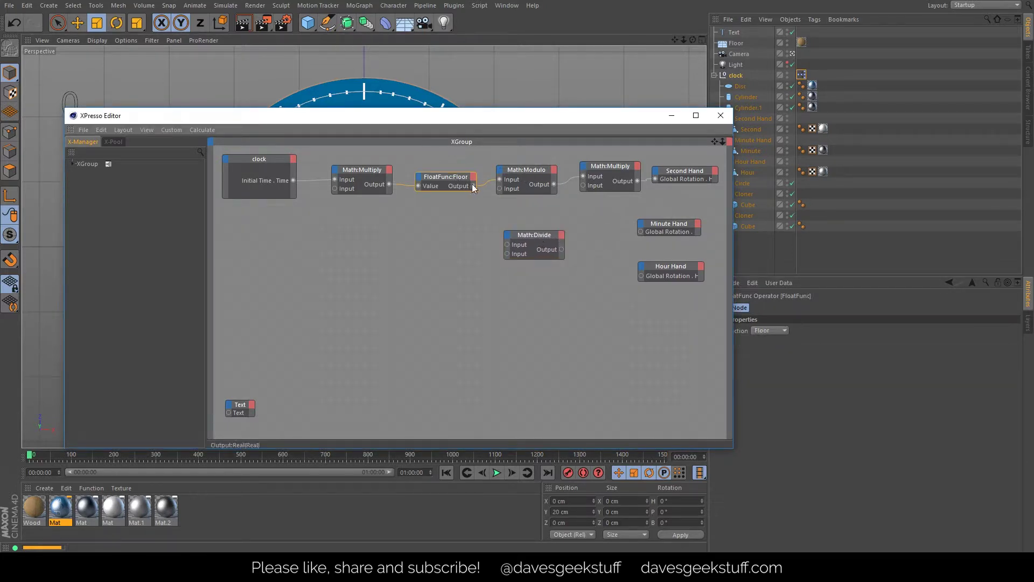
pyautogui.moveTo(506, 243); pyautogui.dragTo(488, 234)
pyautogui.click(754, 363)
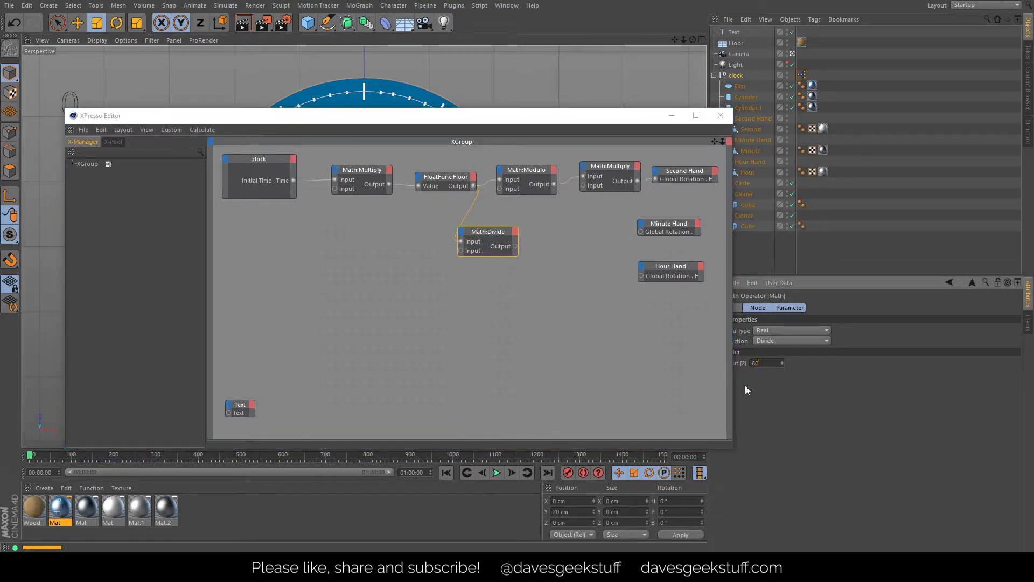
pyautogui.click(487, 233)
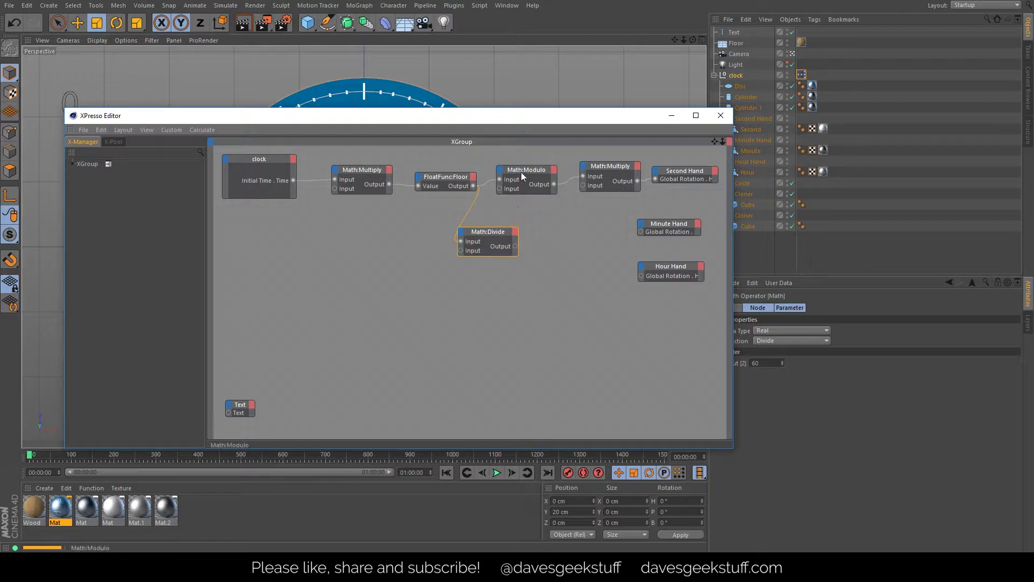
# Duplicate the Modulo and Multiply nodes into the Minute Hand row and feed the Divide output into the new Modulo.
pyautogui.keyDown('ctrl'); pyautogui.moveTo(526, 169); pyautogui.dragTo(538, 242); pyautogui.keyUp('ctrl')
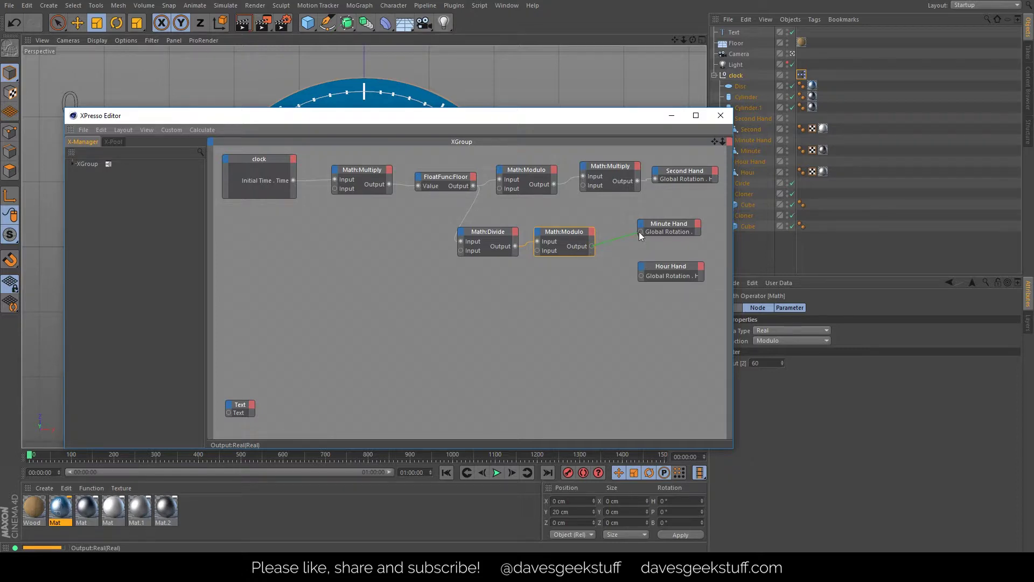
pyautogui.moveTo(640, 232); pyautogui.dragTo(590, 247)
pyautogui.click(610, 167)
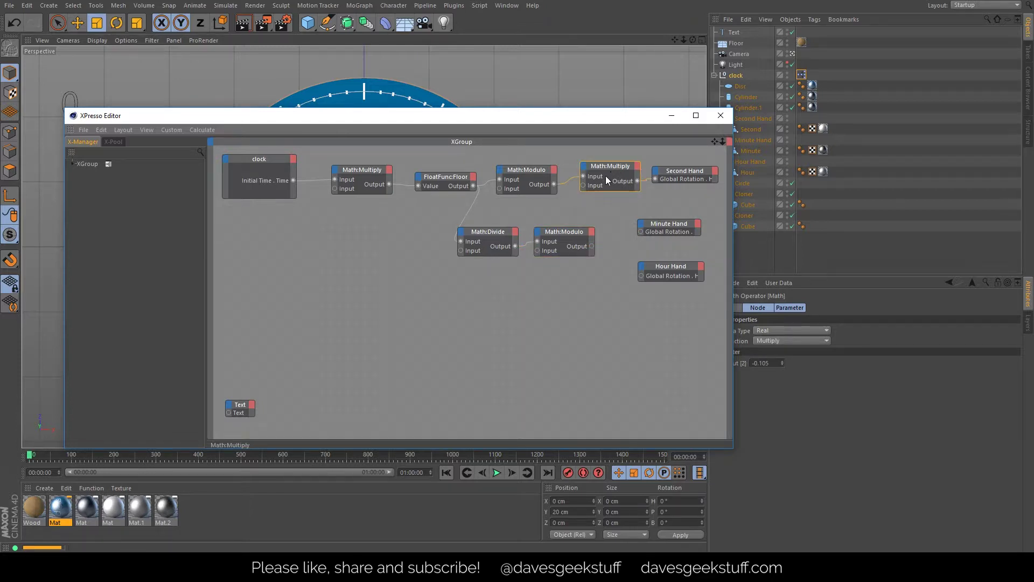
pyautogui.keyDown('ctrl'); pyautogui.moveTo(609, 167); pyautogui.dragTo(566, 230); pyautogui.keyUp('ctrl')
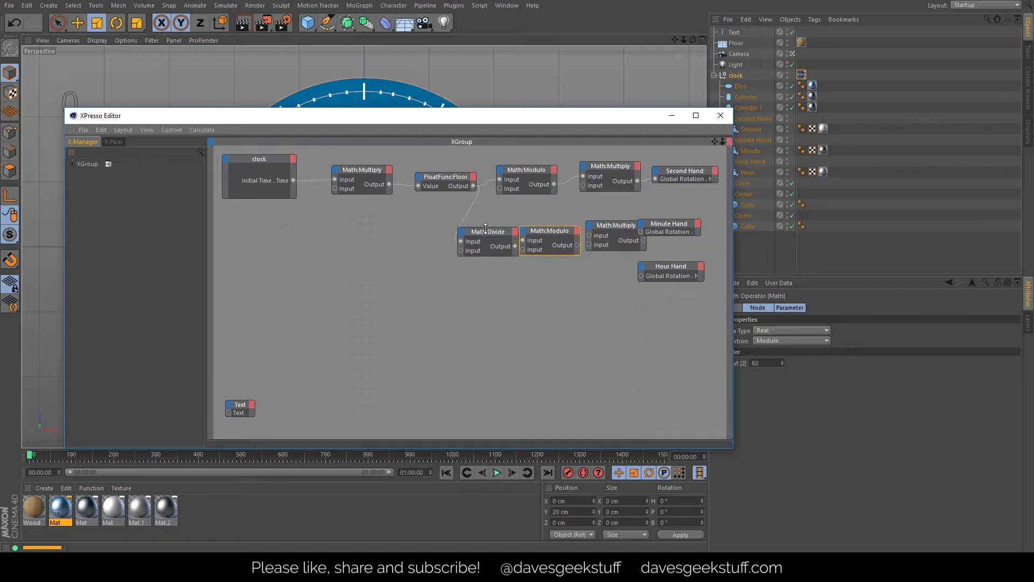
# Arrange the Minute Hand row and connect the new Modulo through Multiply to the Minute Hand's Global Rotation . H.
pyautogui.moveTo(485, 228); pyautogui.dragTo(461, 227)
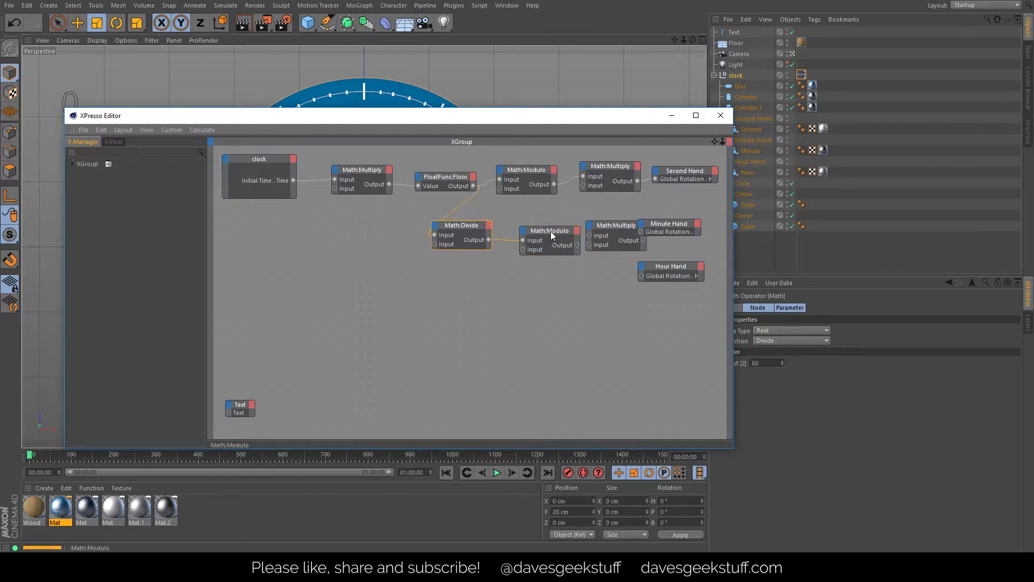
pyautogui.moveTo(550, 232)
pyautogui.mouseDown()
pyautogui.moveTo(523, 222)
pyautogui.moveTo(539, 229)
pyautogui.mouseUp()
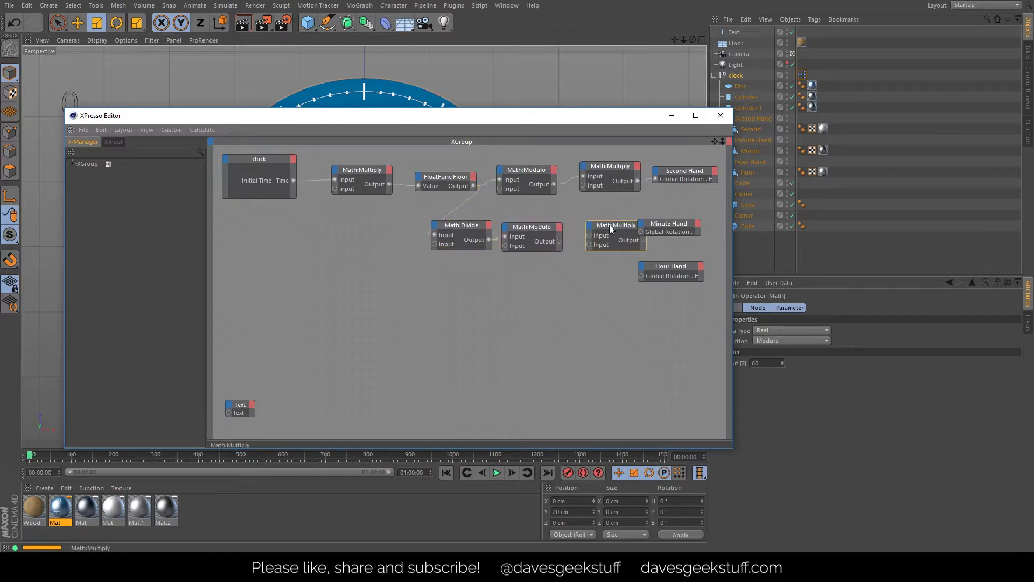
pyautogui.moveTo(609, 225); pyautogui.dragTo(576, 234)
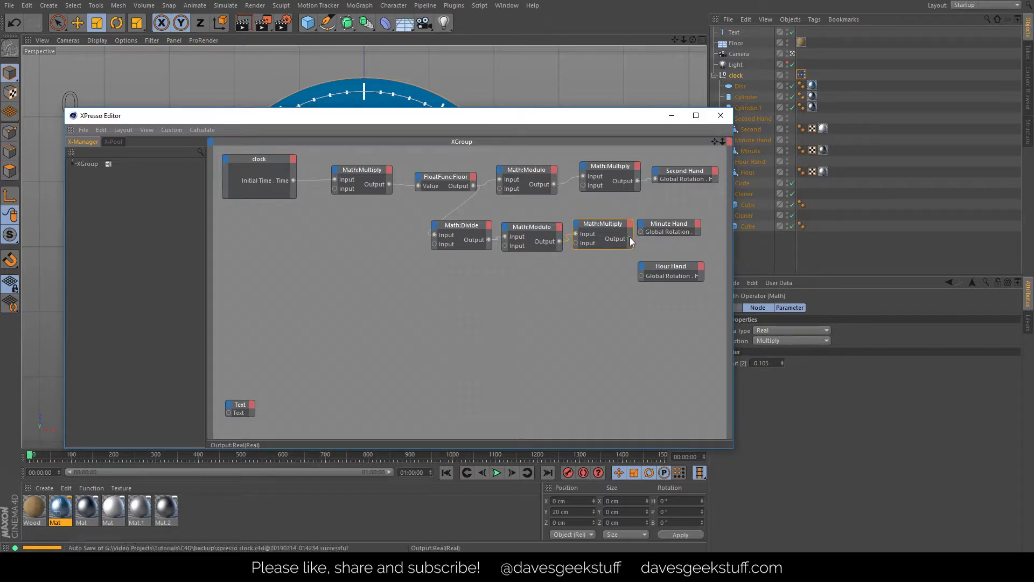
pyautogui.moveTo(641, 228); pyautogui.dragTo(716, 237)
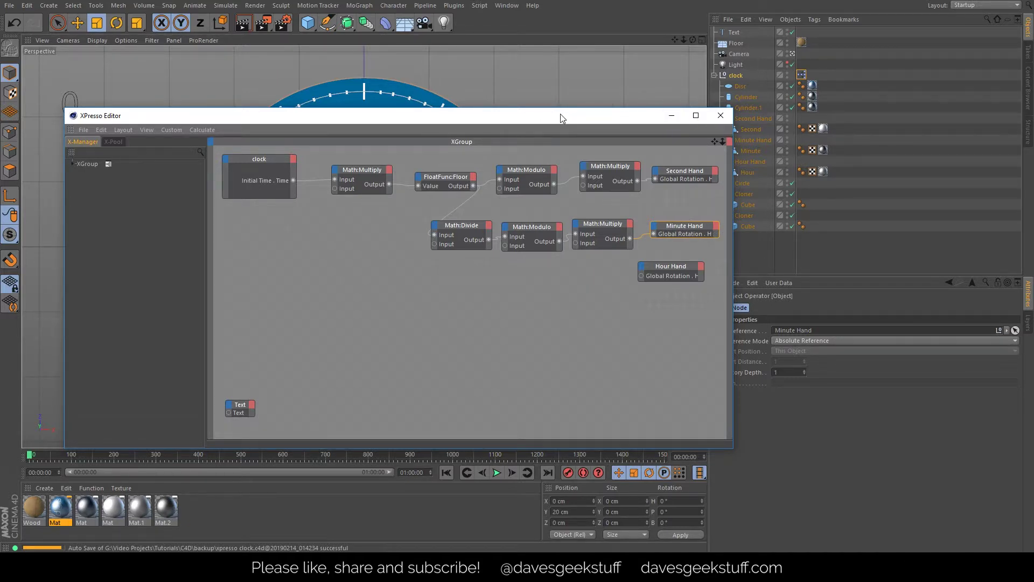
# Move the XPresso Editor off the viewport and test the minute hand by advancing the clock's Initial Time minute by minute to 12:24:00.
pyautogui.moveTo(561, 118); pyautogui.dragTo(1033, 128)
pyautogui.click(744, 77)
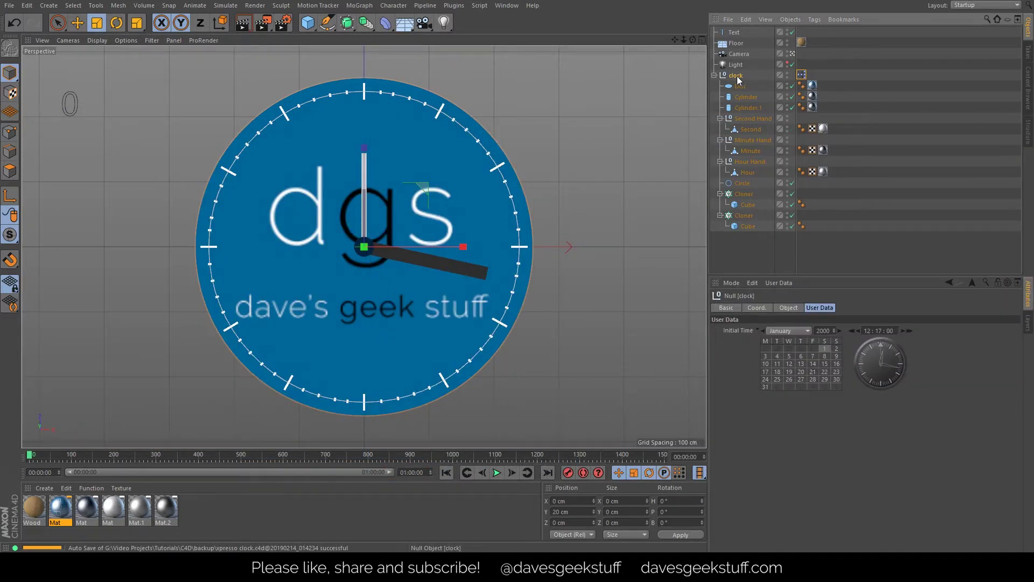
pyautogui.click(903, 331)
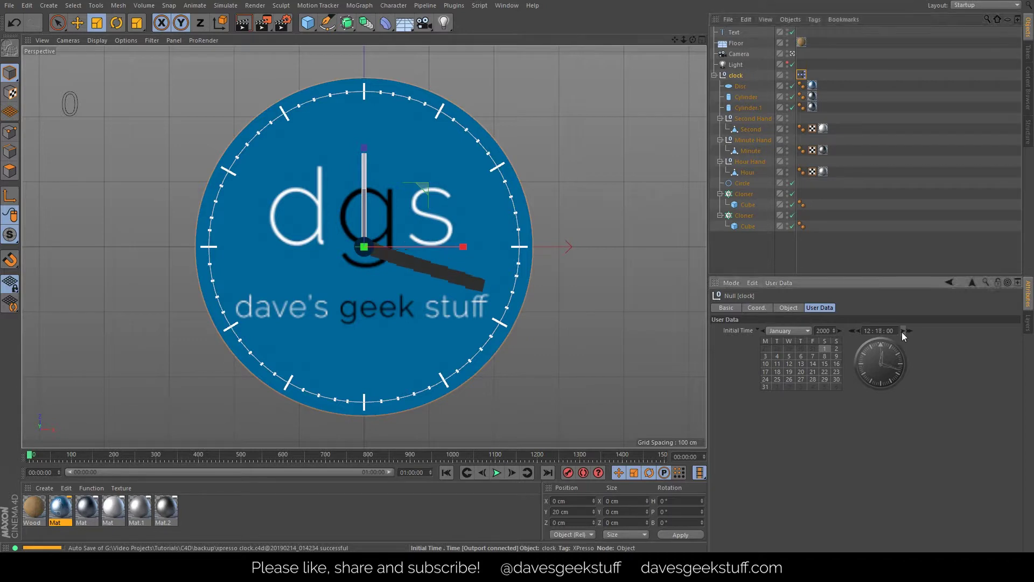
pyautogui.click(903, 331)
pyautogui.click(903, 330)
pyautogui.click(903, 331)
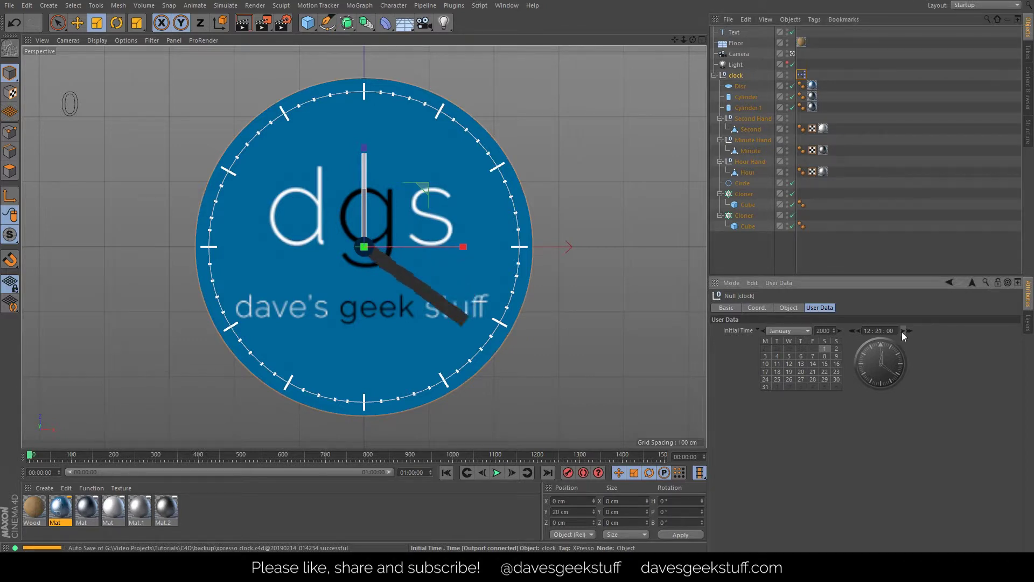
pyautogui.click(903, 330)
pyautogui.click(902, 331)
pyautogui.click(903, 331)
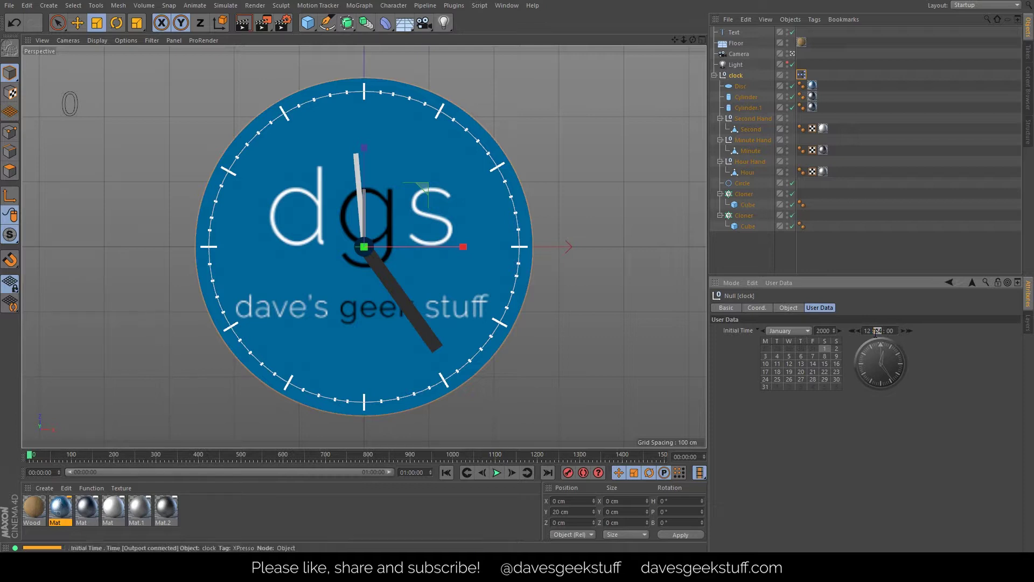
# Reset the Initial Time to 12:00:00 and test the minute hand again by advancing it a minute at a time.
pyautogui.click(883, 349)
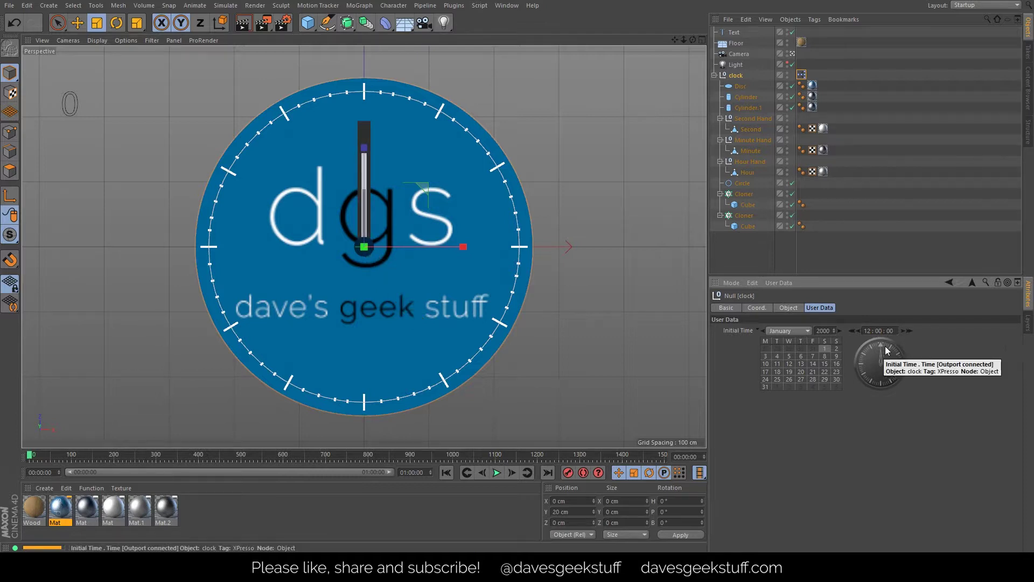
pyautogui.click(903, 330)
pyautogui.click(903, 331)
pyautogui.click(903, 331)
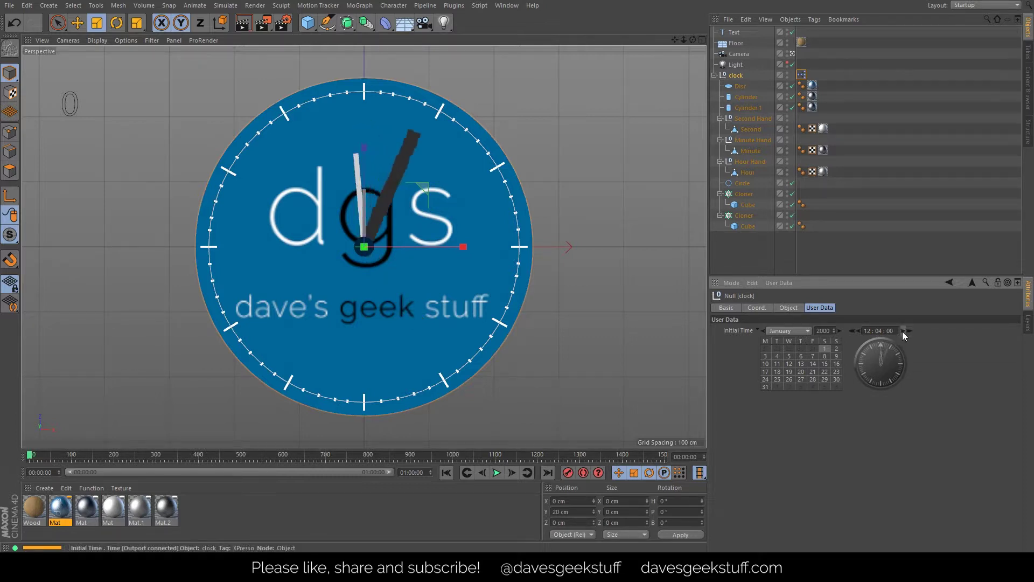
pyautogui.click(903, 330)
pyautogui.click(903, 331)
pyautogui.moveTo(903, 332); pyautogui.dragTo(903, 332)
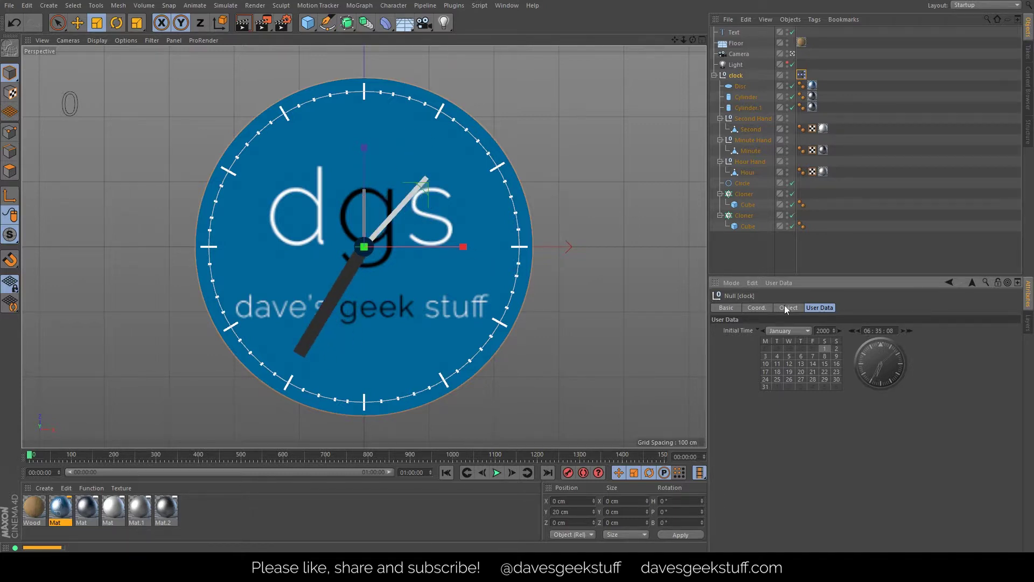
# Test the minute hand in reverse by stepping the Initial Time back minute by minute to 06:20:08.
pyautogui.click(856, 331)
pyautogui.click(856, 331)
pyautogui.click(856, 331)
pyautogui.click(856, 331)
pyautogui.click(856, 330)
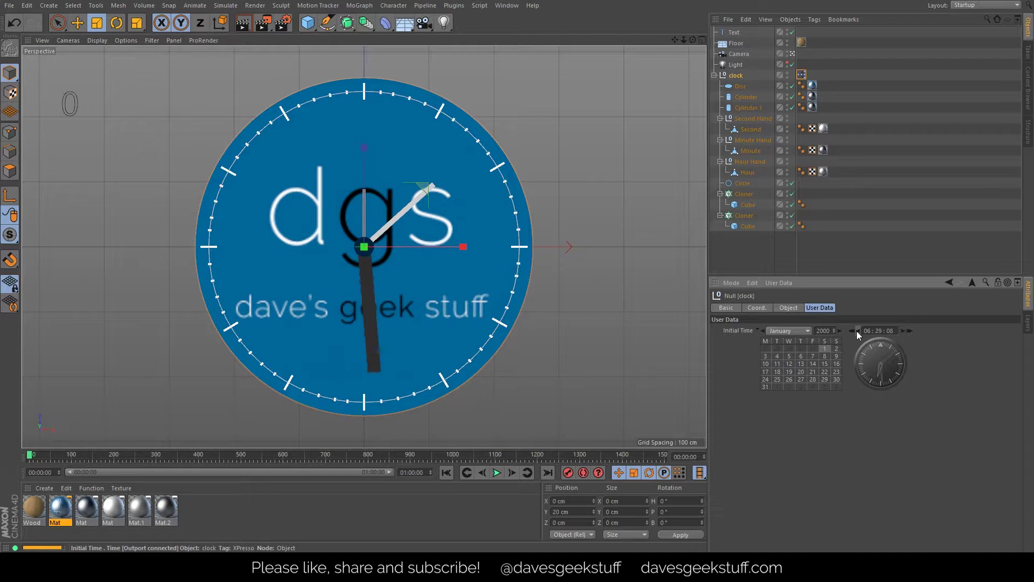
pyautogui.click(857, 331)
pyautogui.click(856, 330)
pyautogui.click(856, 331)
pyautogui.click(856, 331)
pyautogui.click(857, 331)
pyautogui.click(856, 331)
pyautogui.click(856, 331)
pyautogui.click(856, 331)
pyautogui.click(856, 330)
pyautogui.click(856, 331)
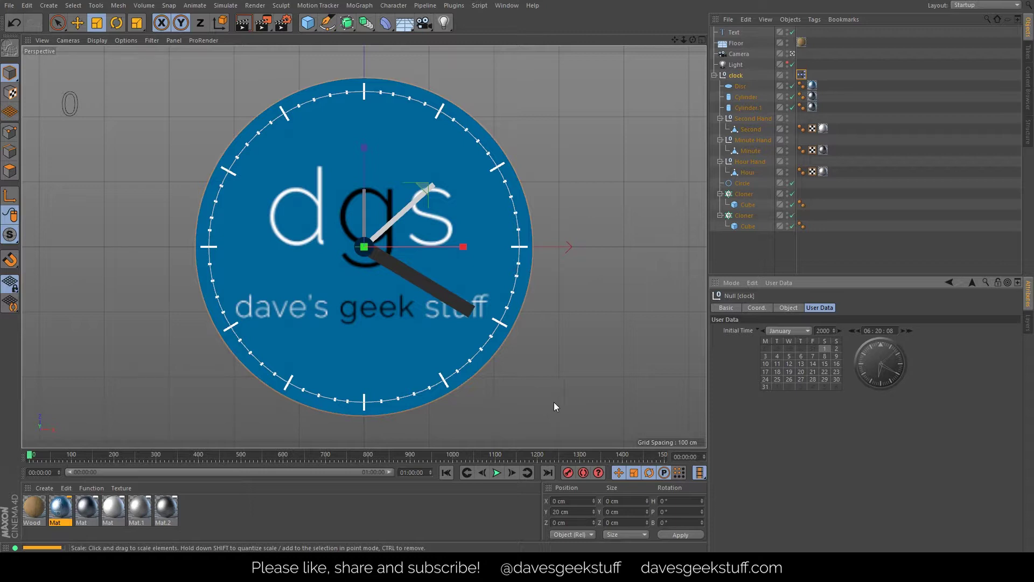
# Set the clock's Initial Time to 06:40:09 and bring the XPresso Editor back over the viewport.
pyautogui.moveTo(905, 330); pyautogui.dragTo(904, 330)
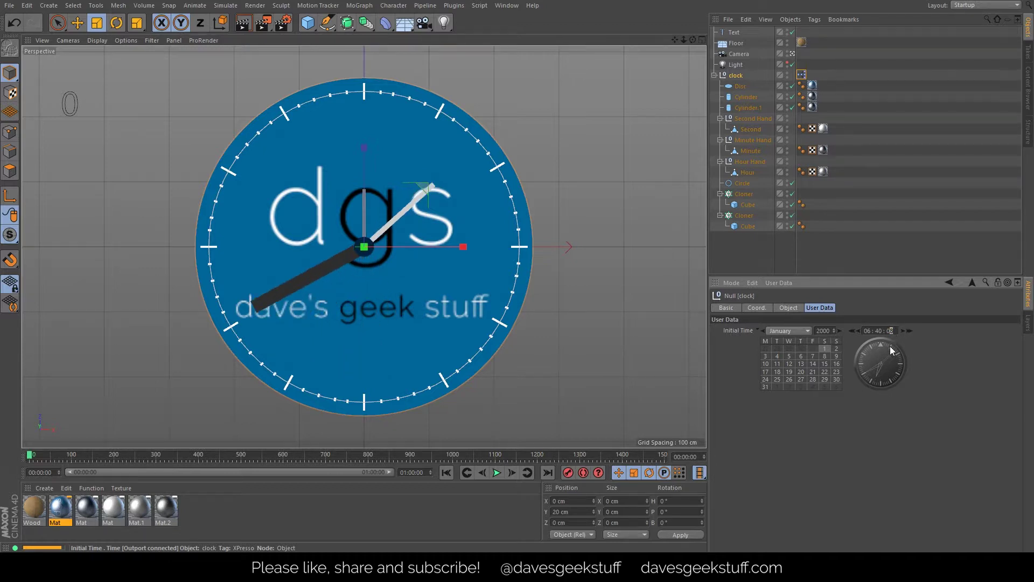
pyautogui.press('Return')
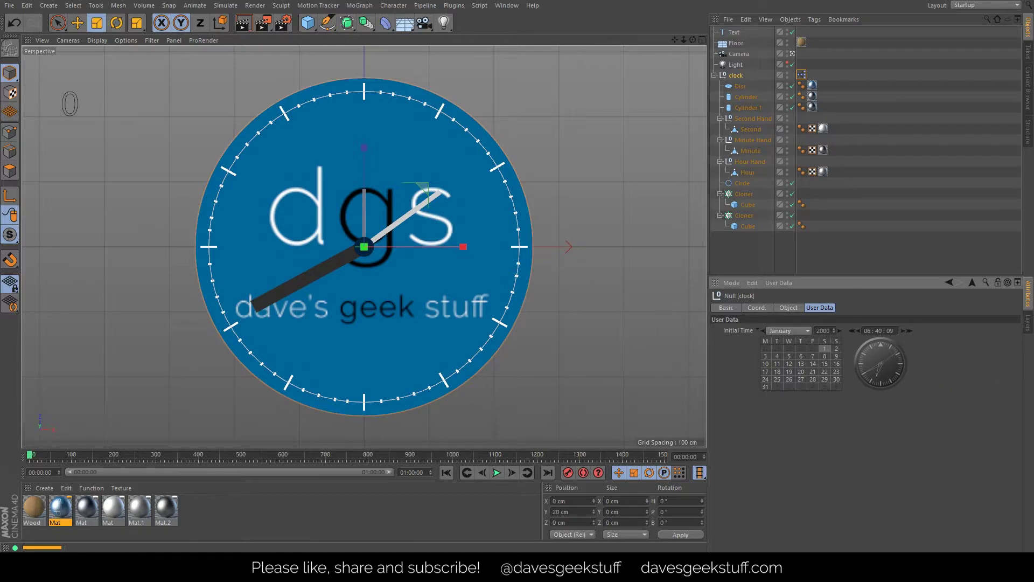
pyautogui.moveTo(1033, 162); pyautogui.dragTo(301, 93)
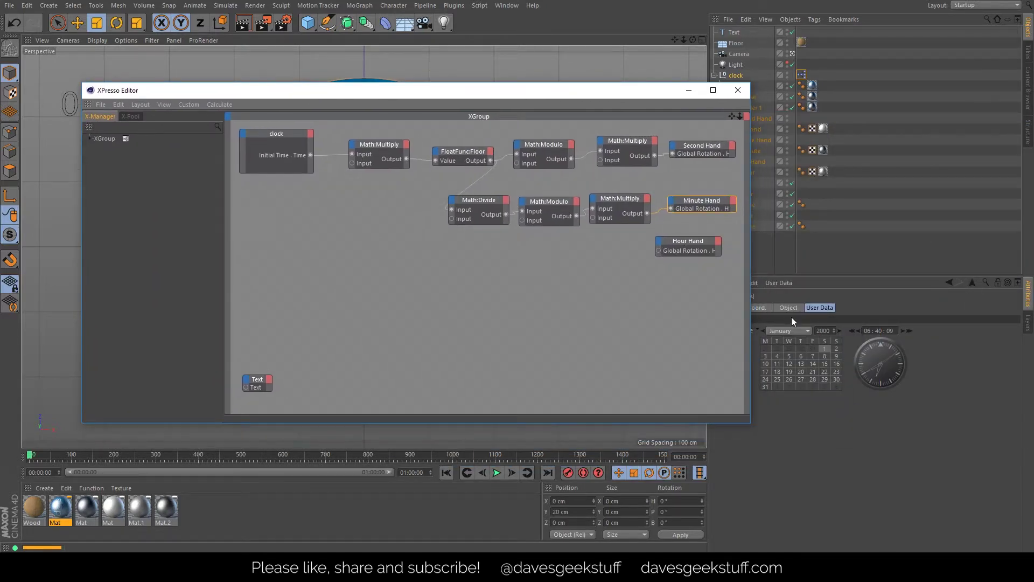
# Align the Hour Hand node beneath the Minute Hand node and review the Floor node and the minute row's Divide value.
pyautogui.moveTo(678, 239); pyautogui.dragTo(690, 246)
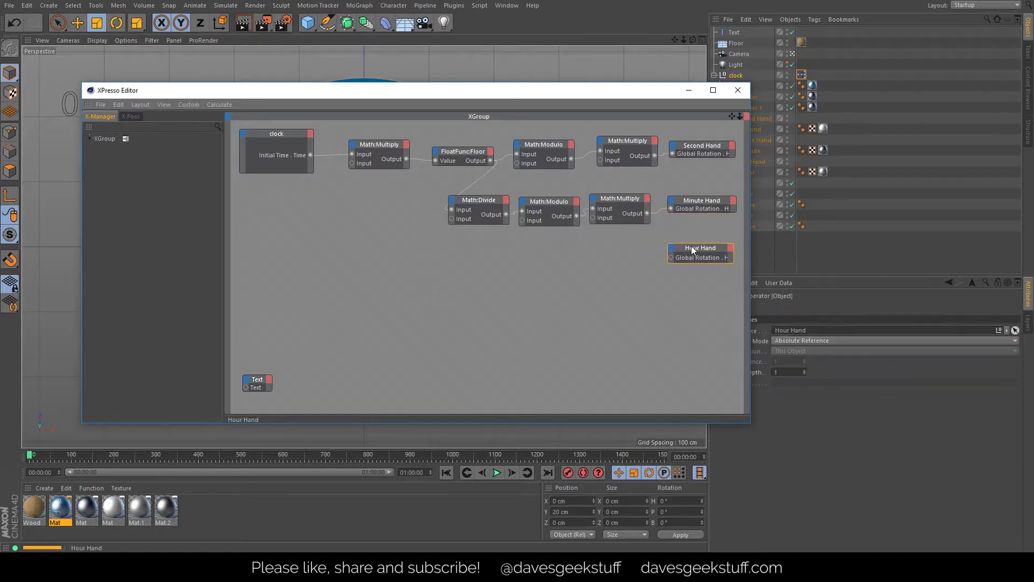
pyautogui.click(460, 156)
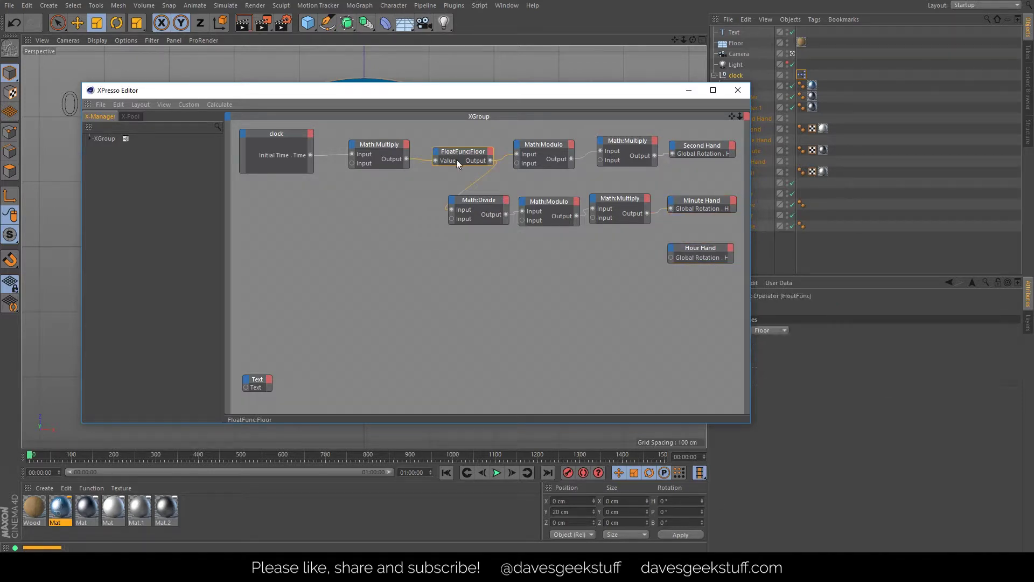
pyautogui.click(491, 203)
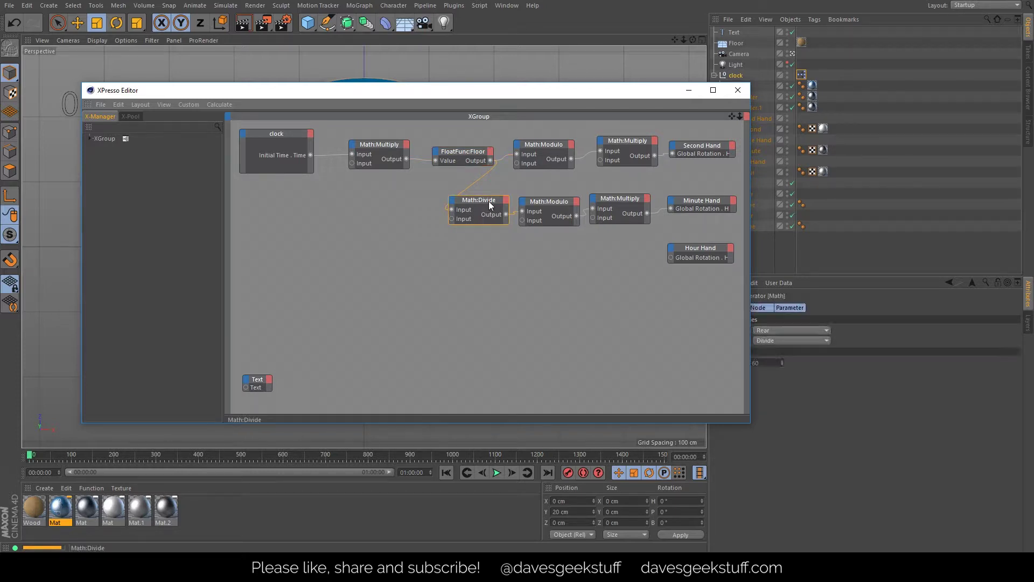
pyautogui.moveTo(618, 97); pyautogui.dragTo(569, 86)
pyautogui.doubleClick(768, 362)
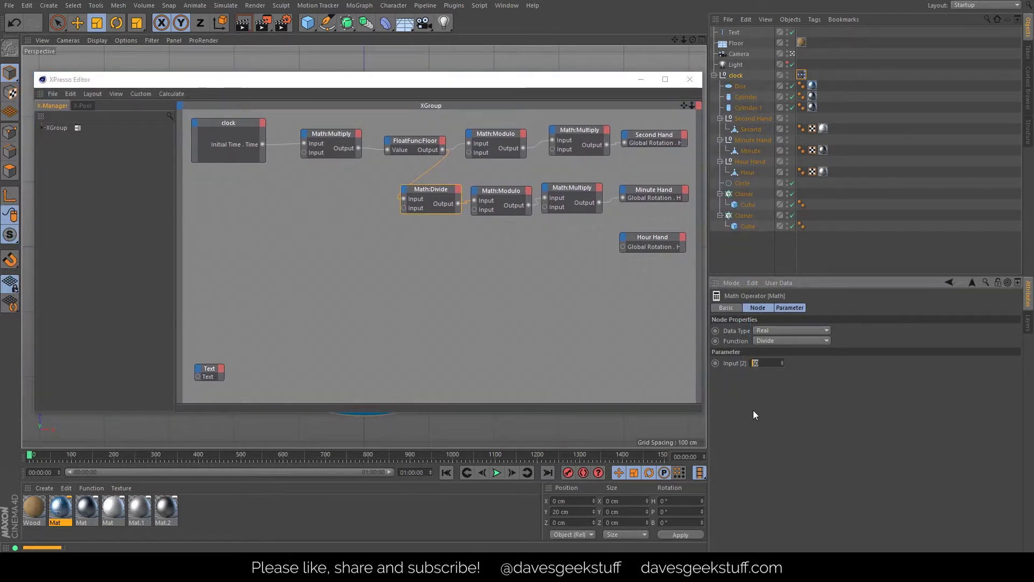
pyautogui.write('30')
pyautogui.click(523, 280)
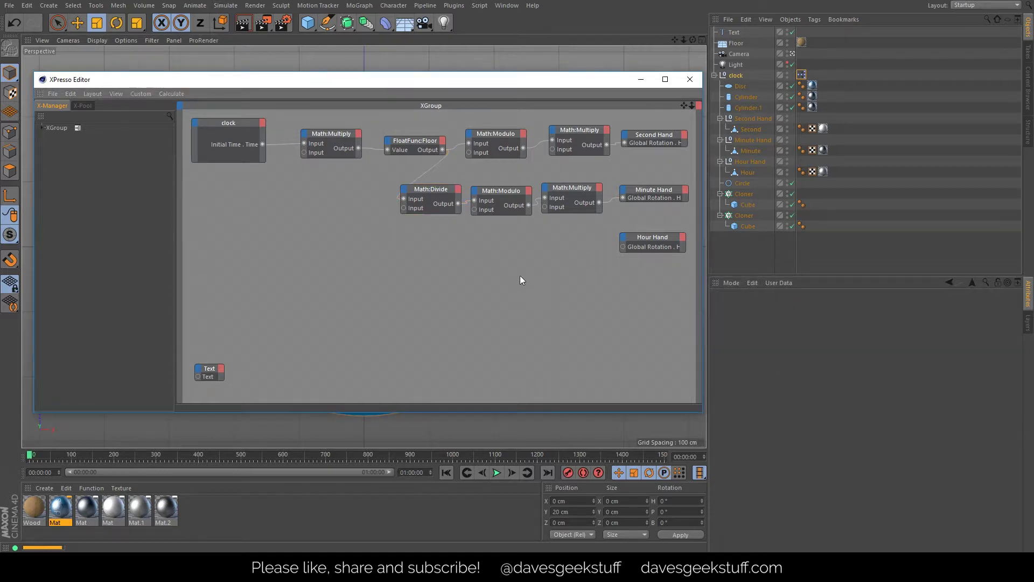
# Copy the Divide node into the Hour Hand row, feed it from the minute row's Divide output, and set its Input [2] to 24.
pyautogui.click(438, 189)
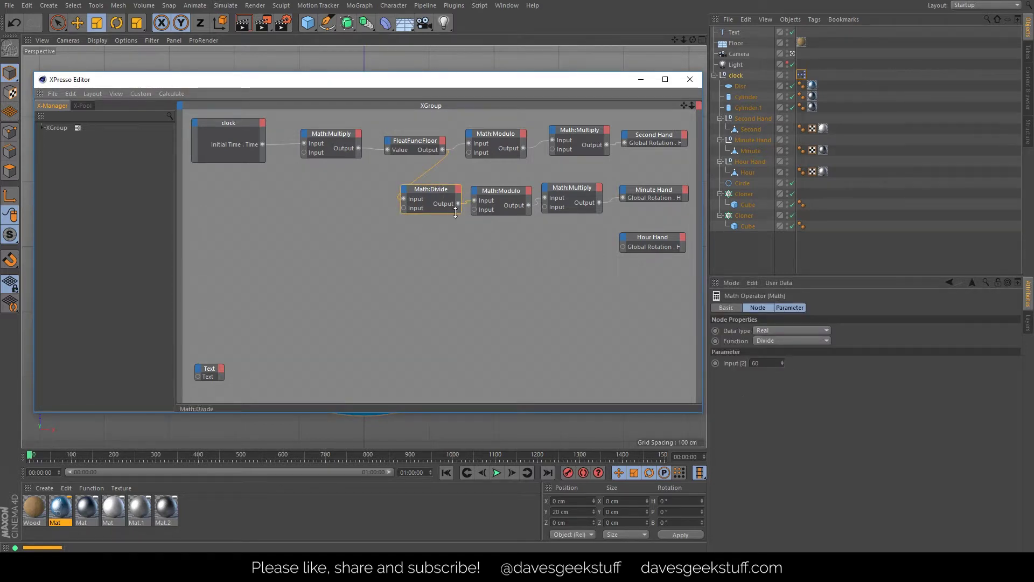
pyautogui.keyDown('ctrl'); pyautogui.moveTo(433, 193); pyautogui.dragTo(506, 239); pyautogui.keyUp('ctrl')
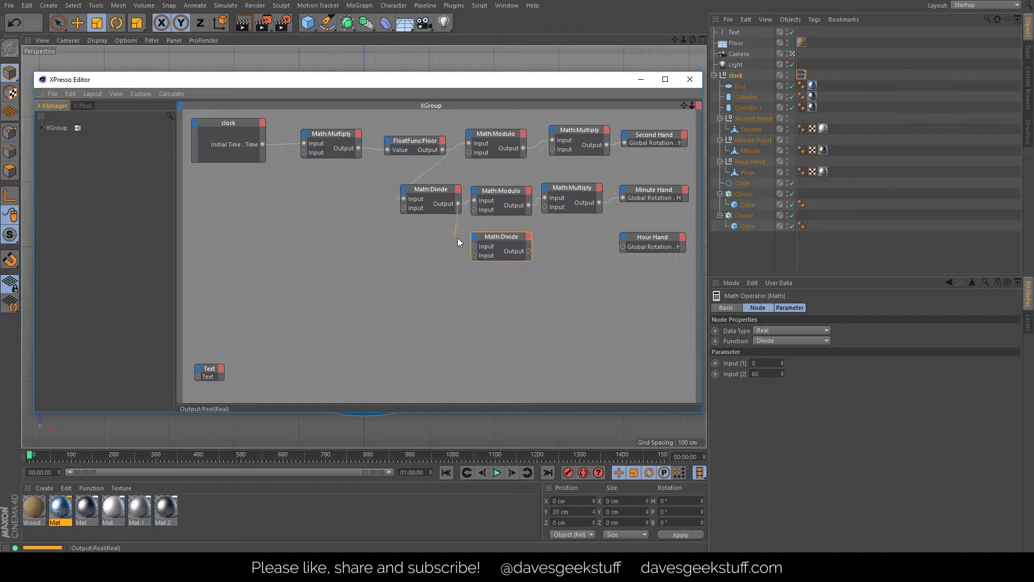
pyautogui.moveTo(458, 237); pyautogui.dragTo(475, 246)
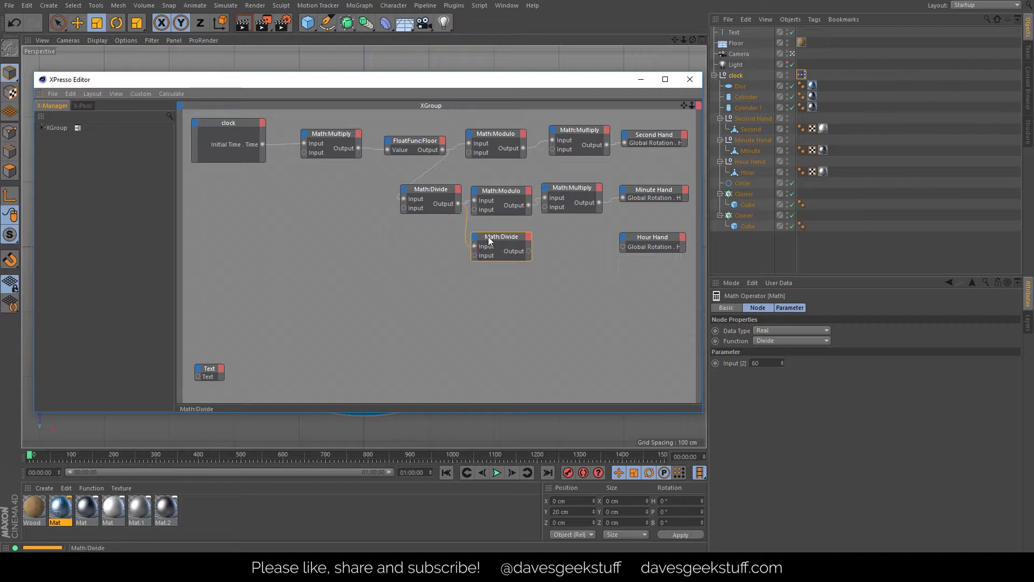
pyautogui.moveTo(761, 363); pyautogui.dragTo(717, 363)
pyautogui.write('24')
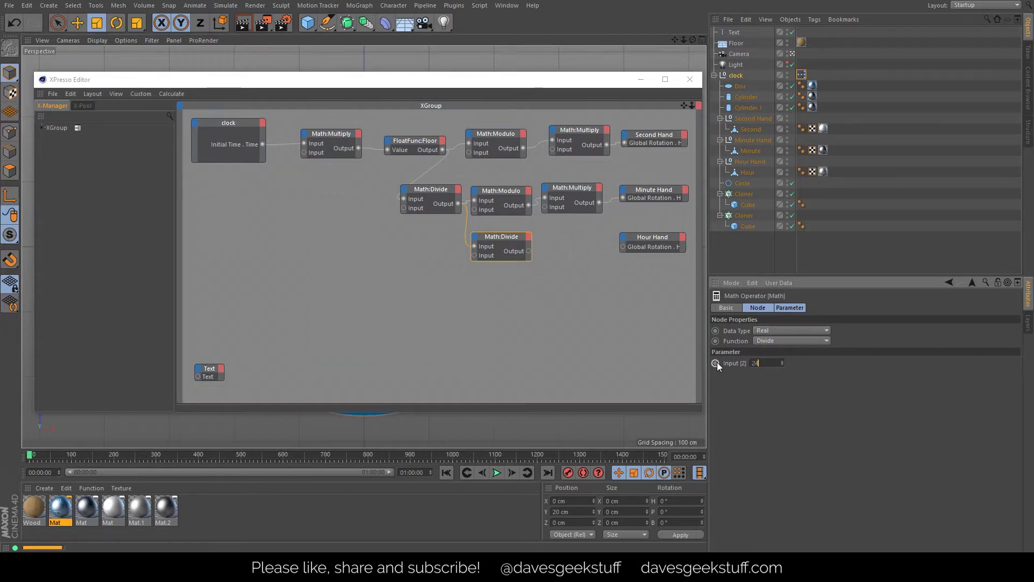
pyautogui.press('Return')
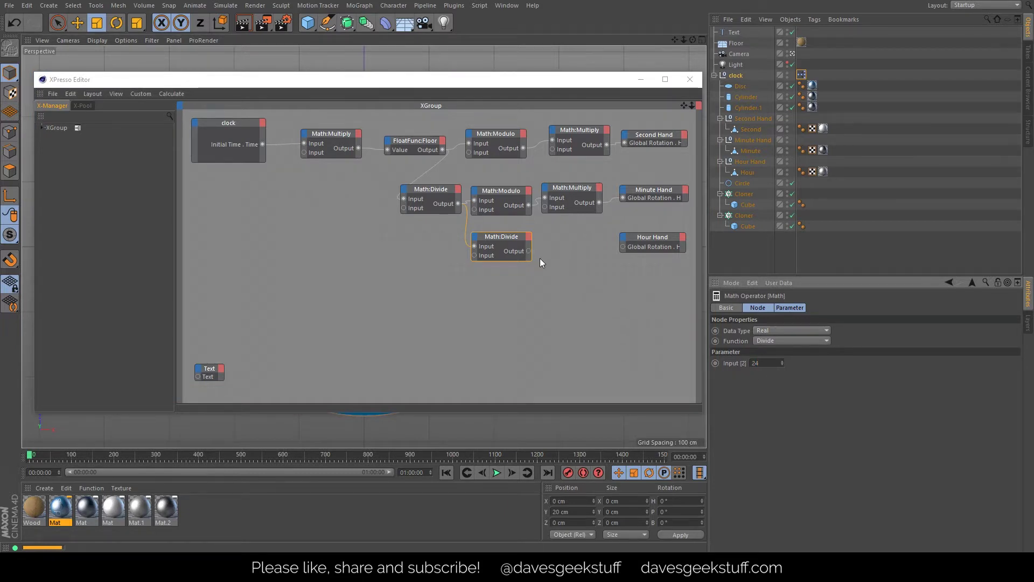
# Copy the Multiply node into the hour row, wire it between Divide and the Hour Hand's Global Rotation . H, and set Input [2] to -(2*PI)/12.
pyautogui.keyDown('ctrl'); pyautogui.moveTo(573, 188); pyautogui.dragTo(576, 238); pyautogui.keyUp('ctrl')
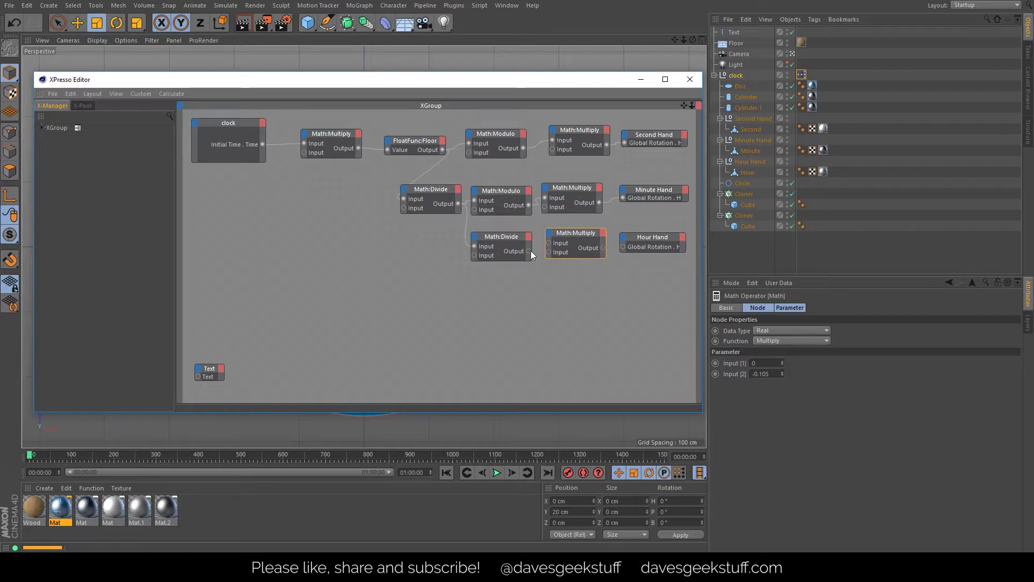
pyautogui.moveTo(529, 250); pyautogui.dragTo(549, 243)
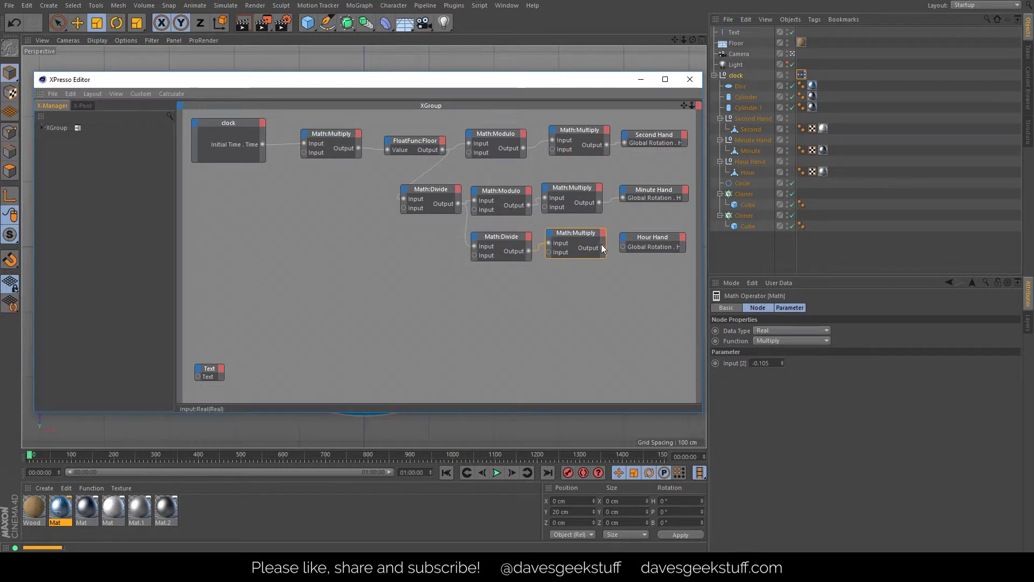
pyautogui.moveTo(625, 245); pyautogui.dragTo(624, 247)
pyautogui.click(775, 363)
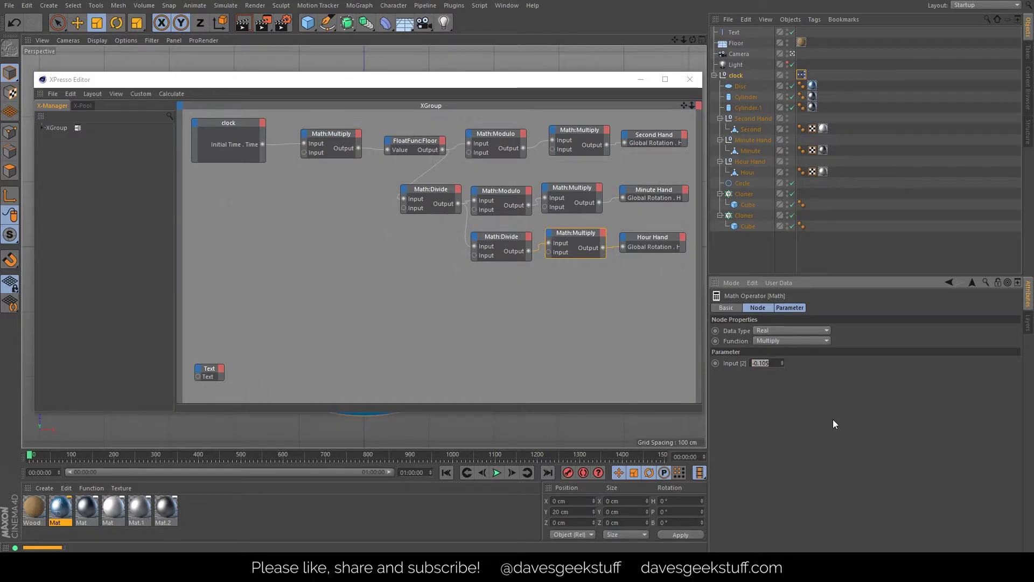
pyautogui.write('-(2*PI)/12')
pyautogui.press('Return')
# Insert a copy of the Modulo node between the hour row's Divide and Multiply nodes and set its Input [2] to 12.
pyautogui.moveTo(501, 237); pyautogui.dragTo(426, 237)
pyautogui.click(498, 189)
pyautogui.keyDown('ctrl'); pyautogui.moveTo(498, 189); pyautogui.dragTo(491, 235); pyautogui.keyUp('ctrl')
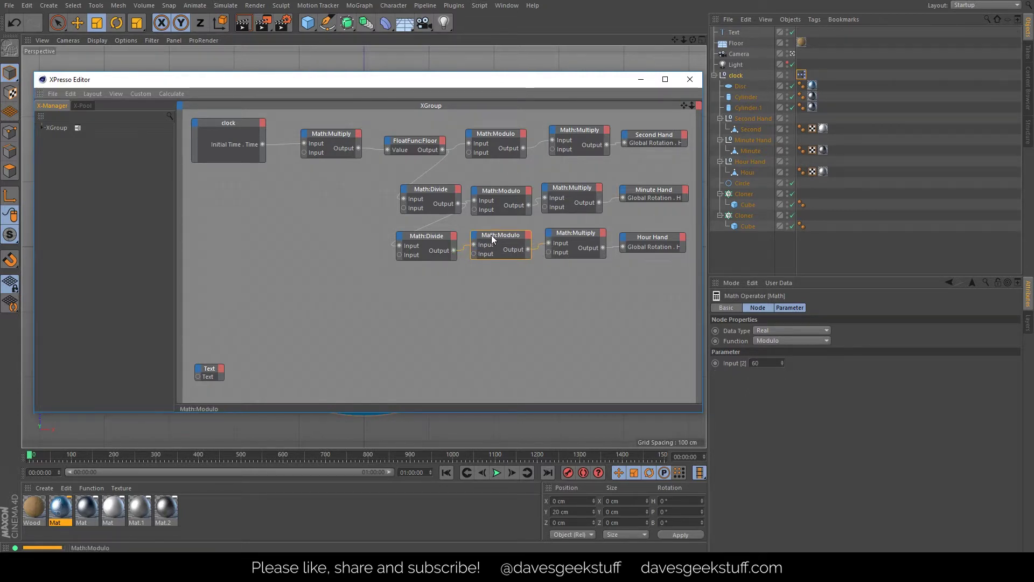
pyautogui.doubleClick(761, 363)
pyautogui.write('12')
pyautogui.press('Return')
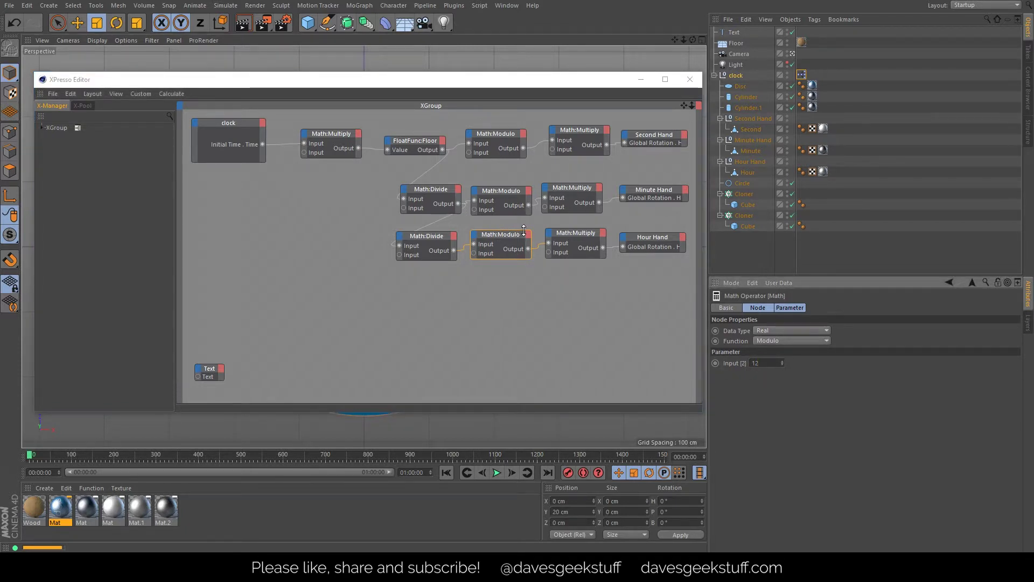
pyautogui.click(504, 234)
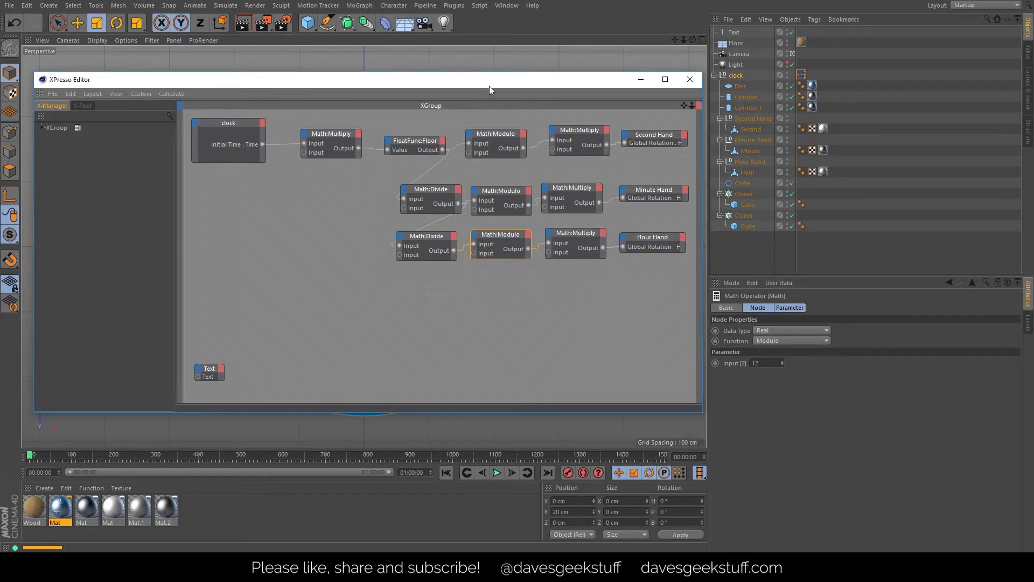
# Move the XPresso Editor off the viewport and reset the clock's Initial Time to 00:00:00.
pyautogui.moveTo(482, 81); pyautogui.dragTo(1033, 89)
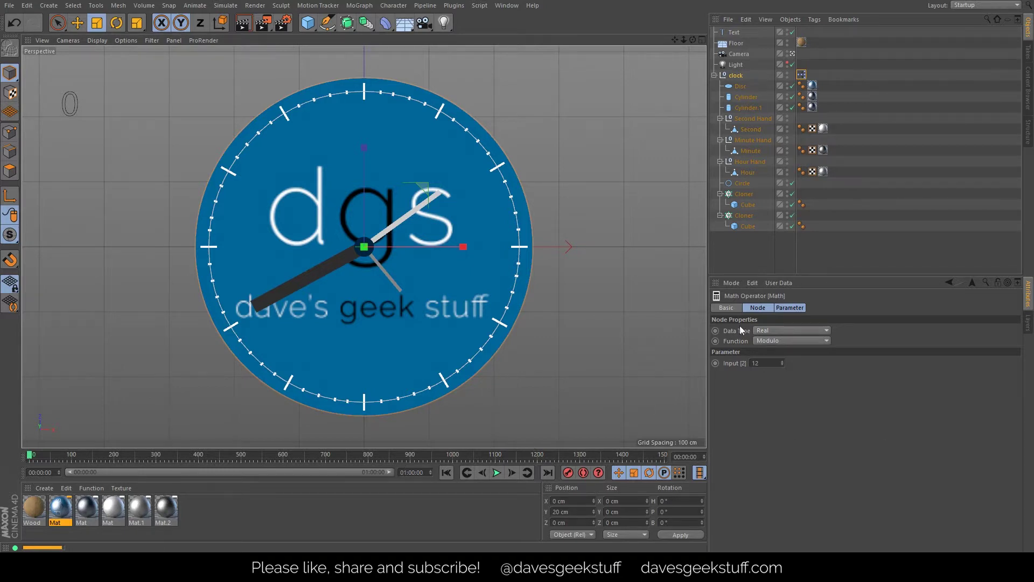
pyautogui.click(736, 75)
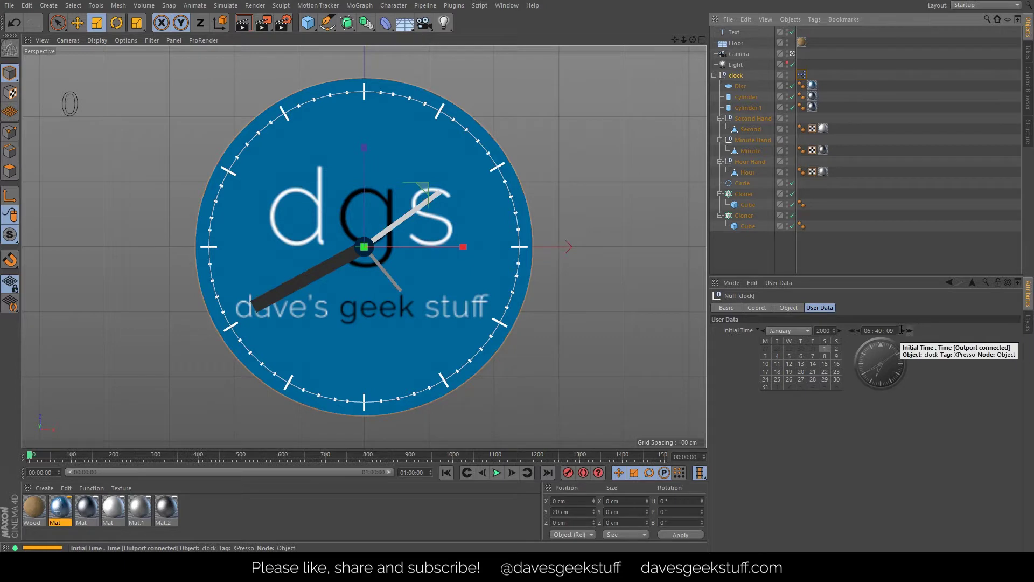
pyautogui.moveTo(893, 329); pyautogui.dragTo(798, 330)
pyautogui.write('0')
pyautogui.press('Return')
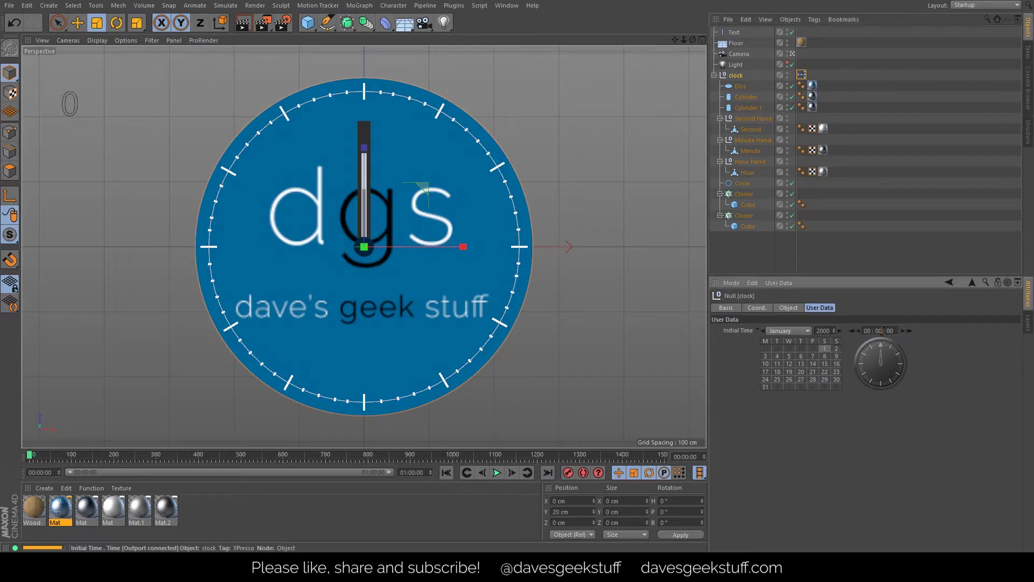
# Test the hour hand by advancing the Initial Time hour by hour to 10:00:00 and by setting it to 06:00:00.
pyautogui.click(910, 331)
pyautogui.click(910, 330)
pyautogui.click(910, 330)
pyautogui.click(910, 330)
pyautogui.click(910, 329)
pyautogui.click(910, 330)
pyautogui.click(909, 330)
pyautogui.click(910, 330)
pyautogui.click(909, 329)
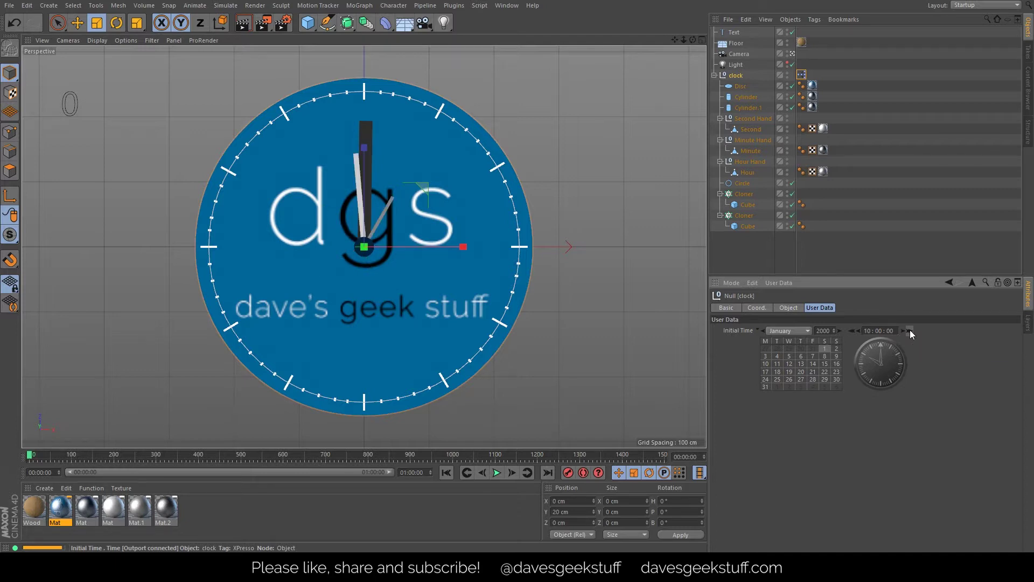
pyautogui.doubleClick(867, 331)
pyautogui.write('6')
pyautogui.press('Return')
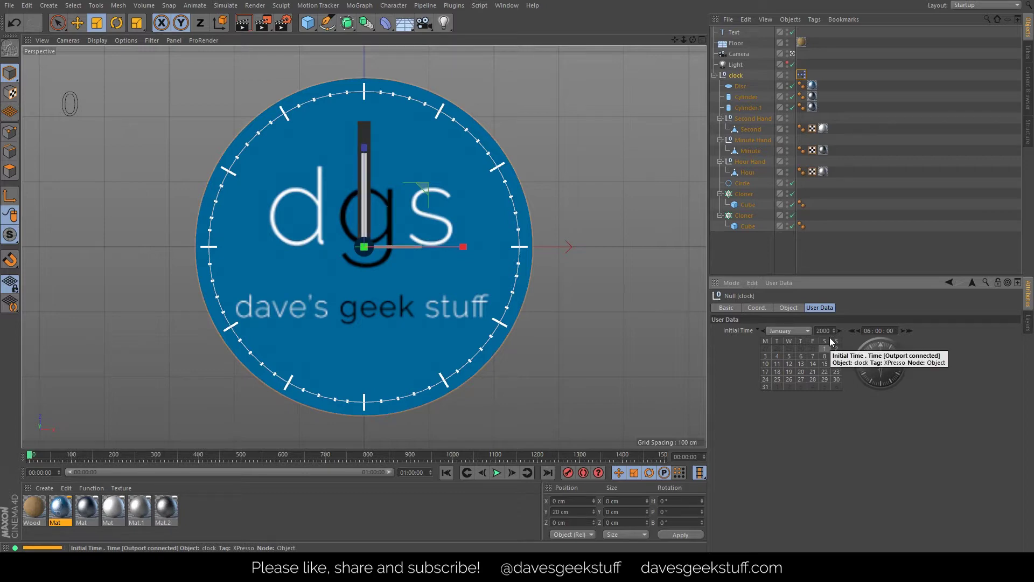
# Bring the XPresso Editor back and connect the hour row's Divide output to the Text node to display its value.
pyautogui.moveTo(1033, 134); pyautogui.dragTo(544, 143)
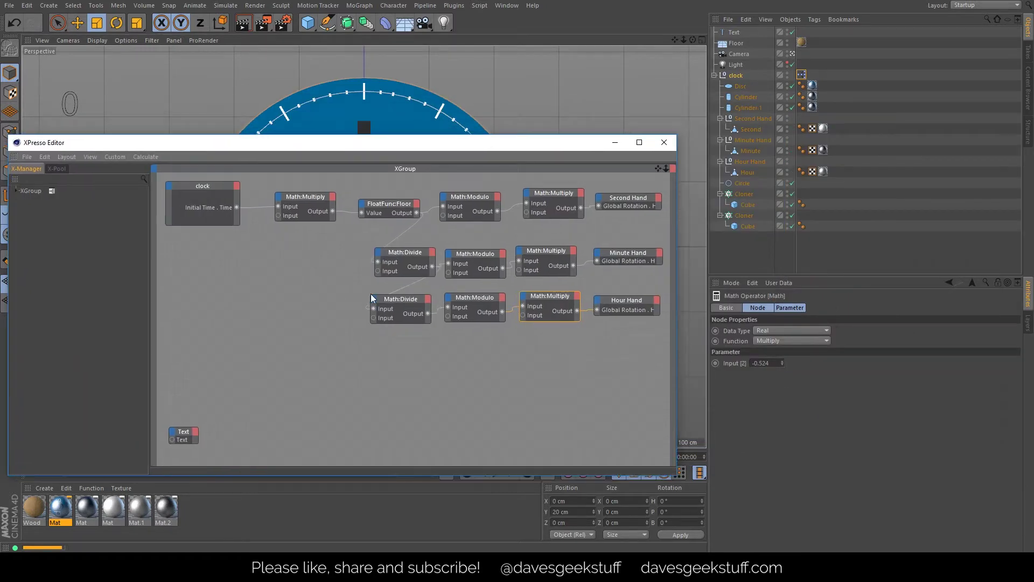
pyautogui.click(388, 299)
pyautogui.click(473, 298)
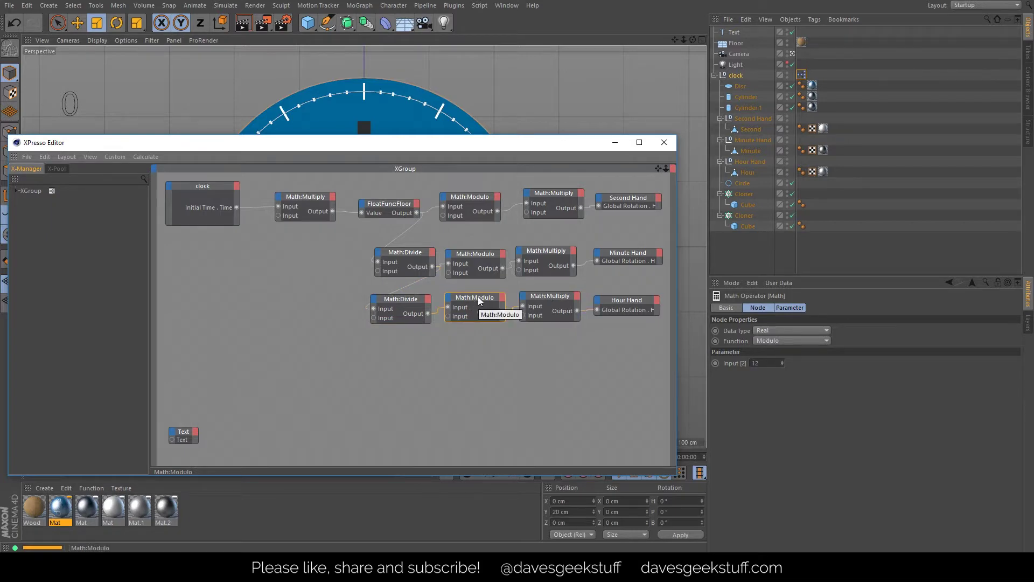
pyautogui.moveTo(503, 313); pyautogui.dragTo(172, 439)
pyautogui.moveTo(360, 145); pyautogui.dragTo(422, 141)
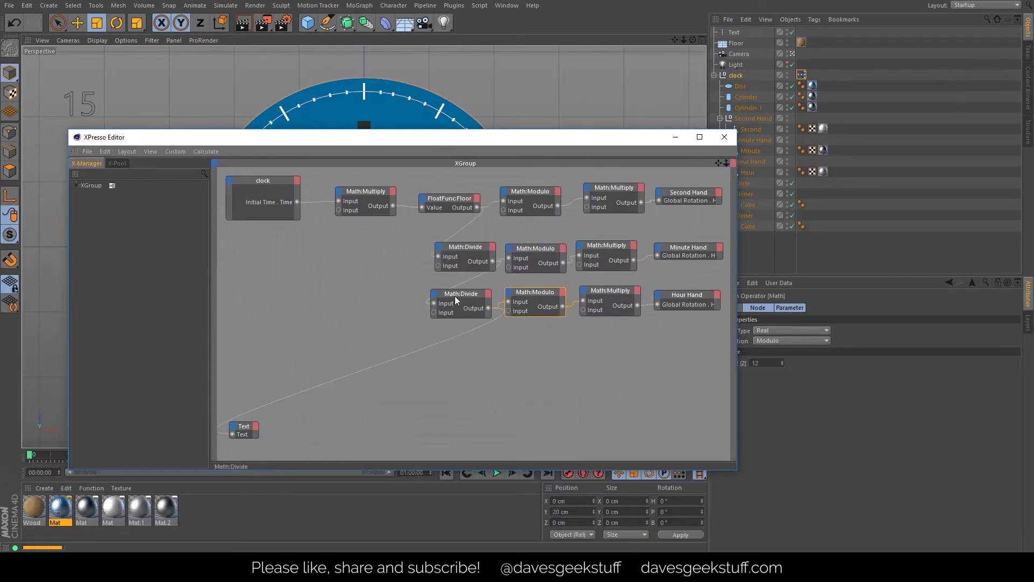
# Check the clock's Initial Time and set the hour row's Divide Input [2] to 60.
pyautogui.click(739, 76)
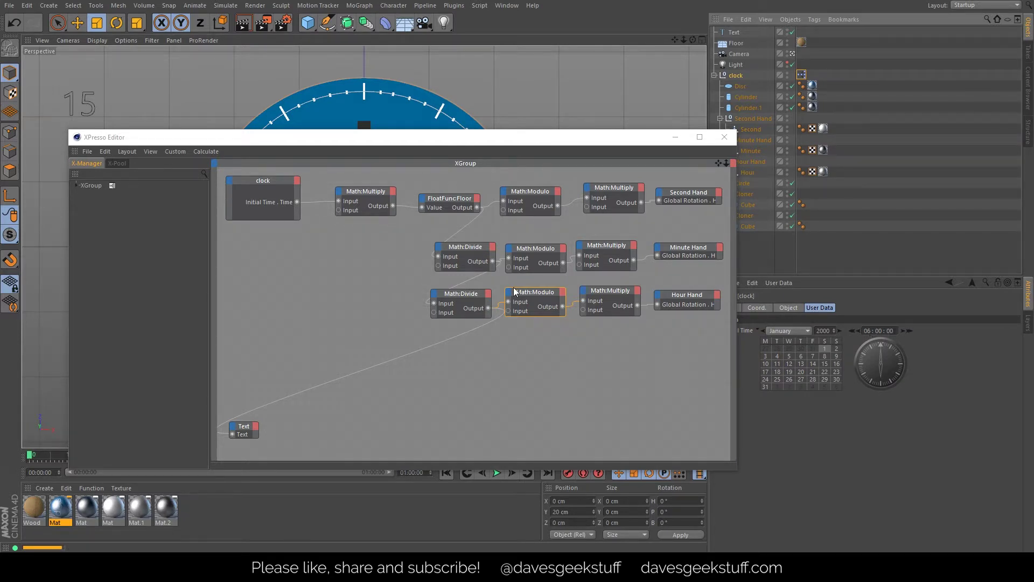
pyautogui.click(471, 298)
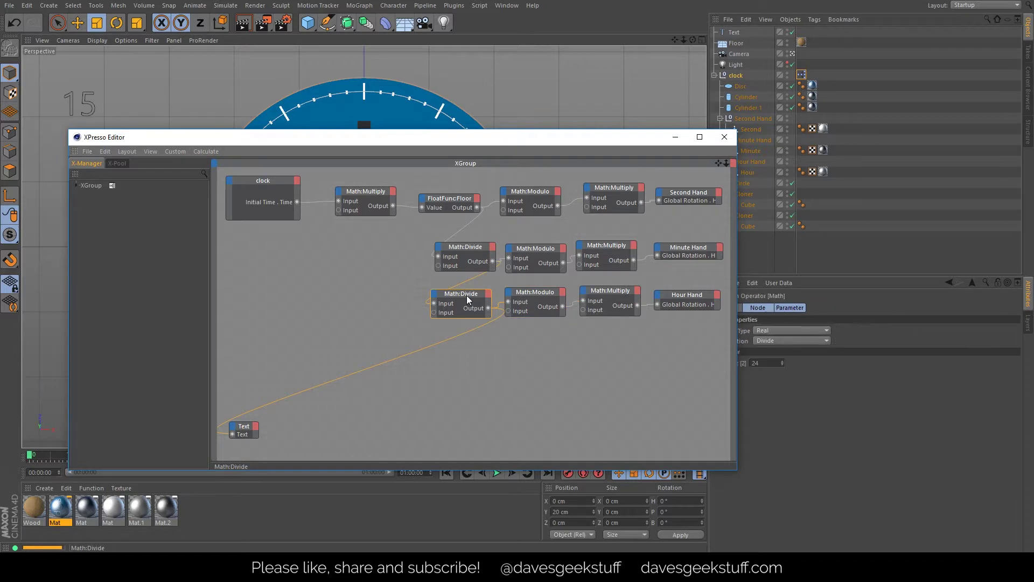
pyautogui.click(755, 363)
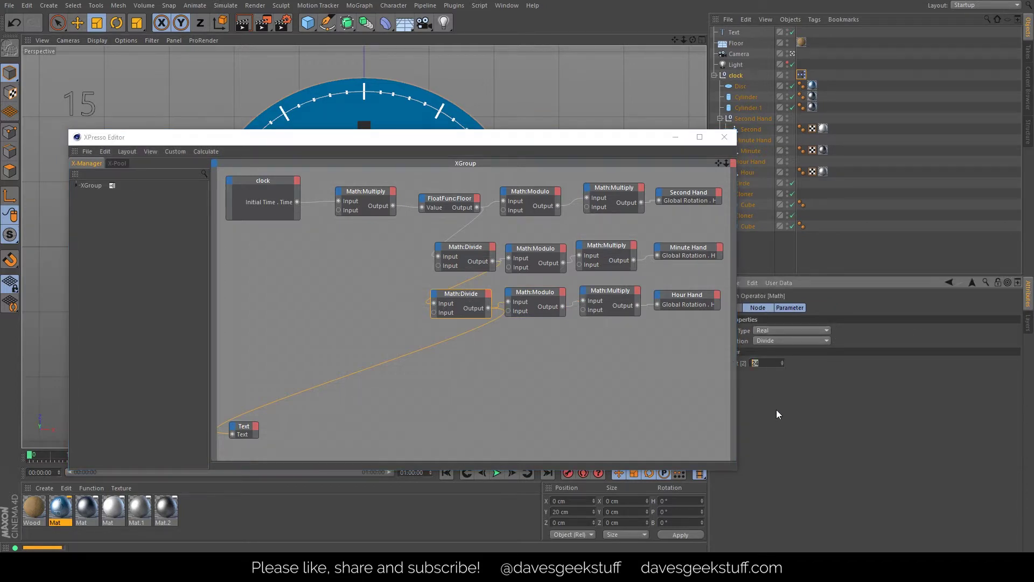
pyautogui.write('60')
pyautogui.press('Return')
# Move the Text node closer beneath the hour row and review the settings of the Divide, Modulo and Multiply nodes.
pyautogui.click(471, 248)
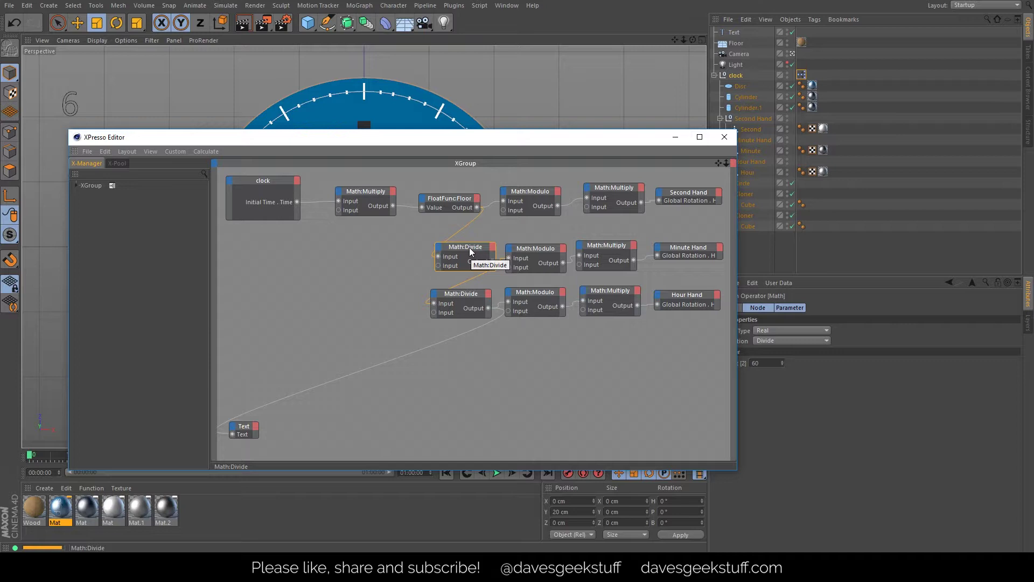
pyautogui.click(474, 296)
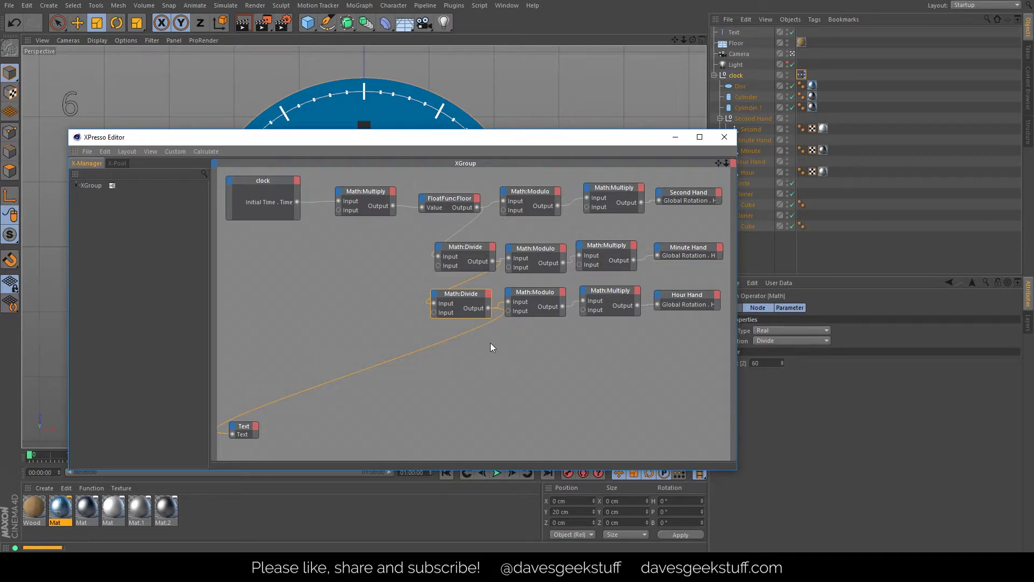
pyautogui.moveTo(244, 427); pyautogui.dragTo(361, 428)
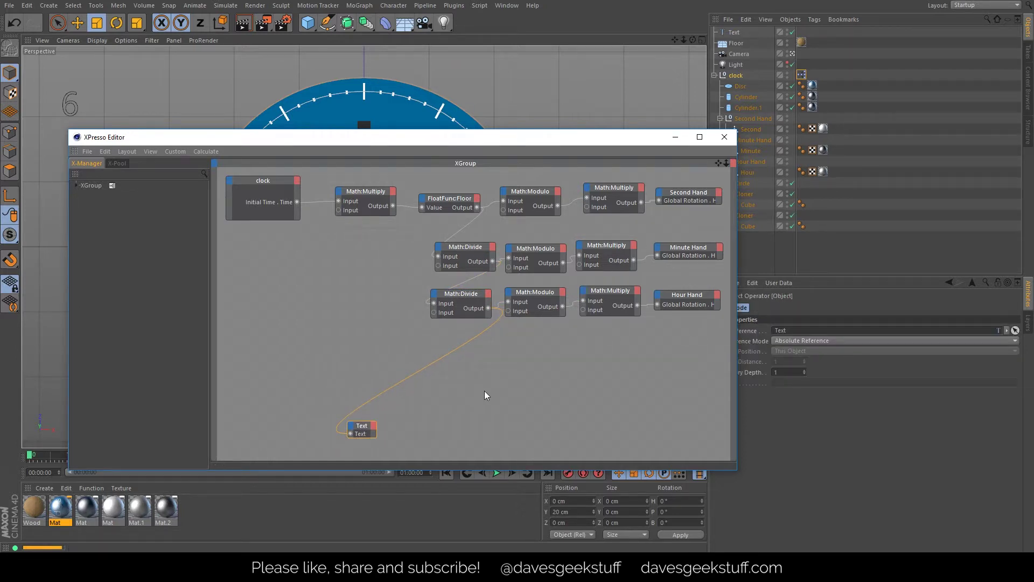
pyautogui.click(466, 293)
pyautogui.click(527, 291)
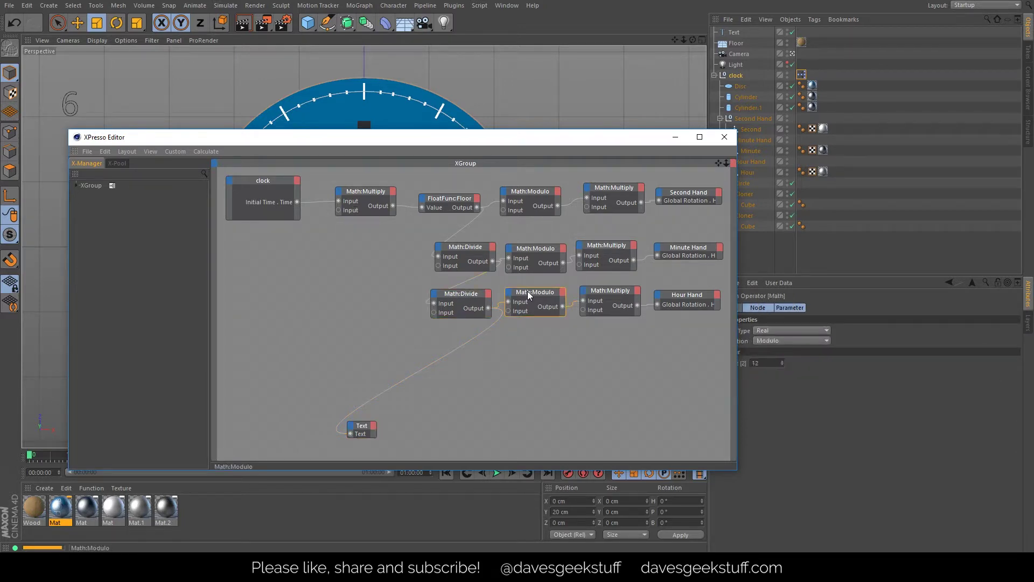
pyautogui.click(615, 292)
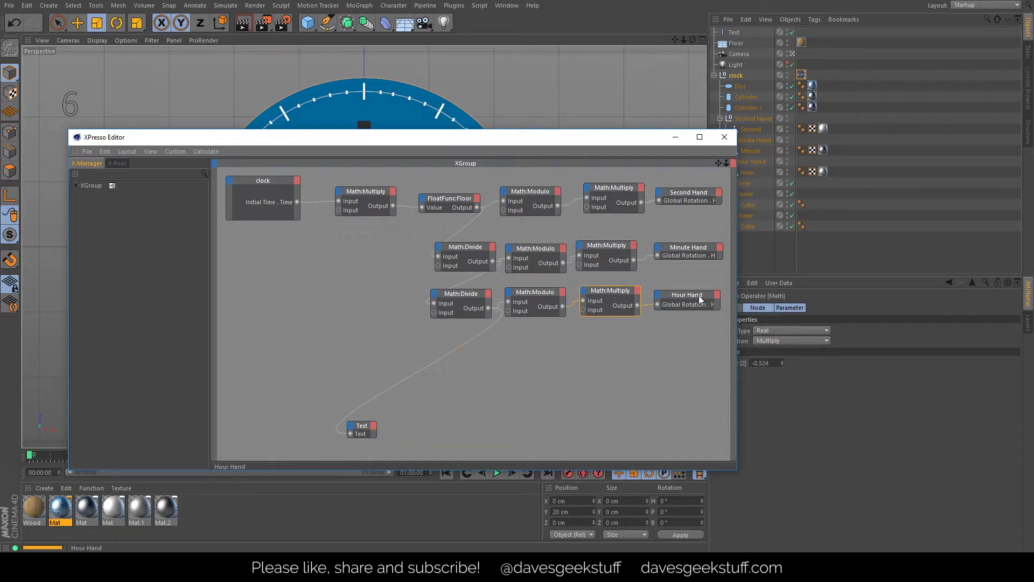
# Close the XPresso Editor and test the hour hand by advancing the clock's Initial Time hour by hour, past midnight, to 14:00:00.
pyautogui.click(724, 137)
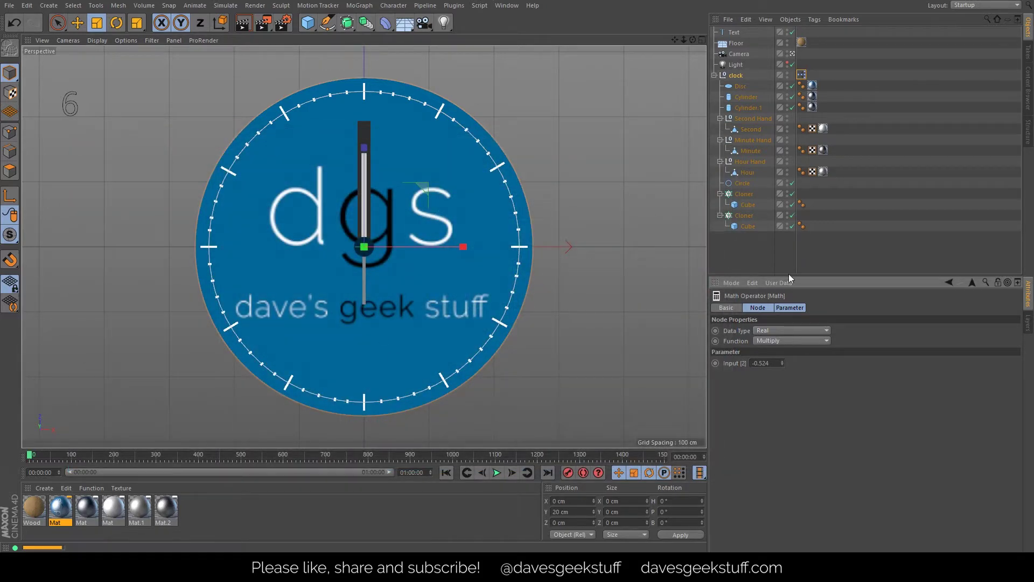
pyautogui.click(736, 76)
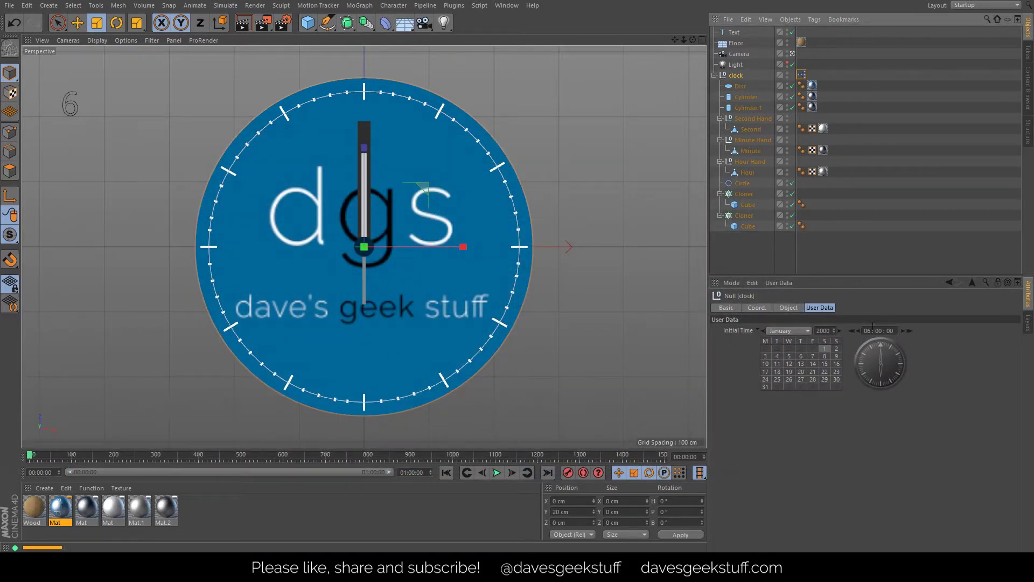
pyautogui.click(910, 332)
pyautogui.click(910, 331)
pyautogui.click(910, 331)
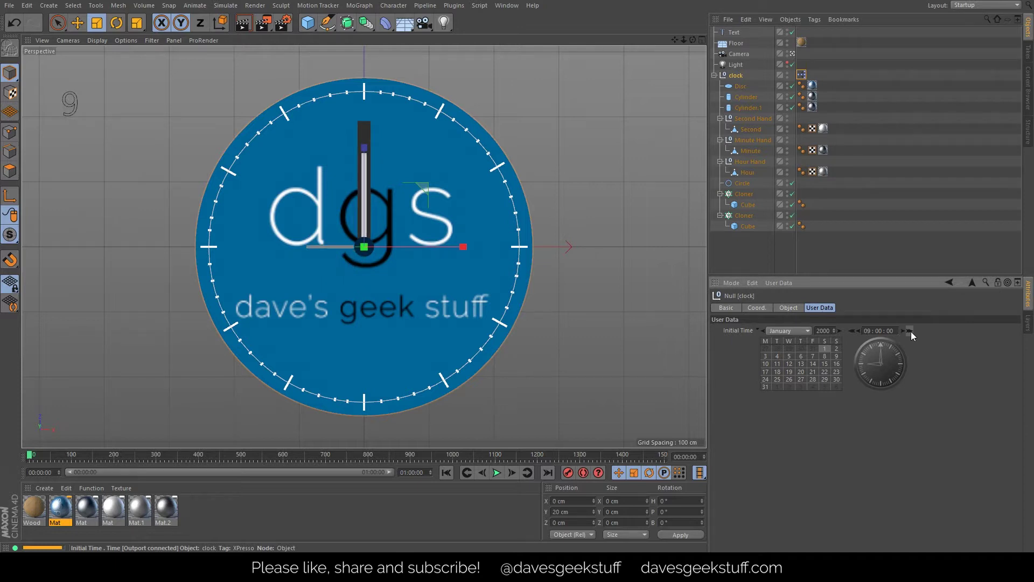
pyautogui.click(910, 332)
pyautogui.click(910, 331)
pyautogui.click(910, 331)
pyautogui.click(911, 331)
pyautogui.click(910, 331)
pyautogui.click(910, 331)
pyautogui.click(910, 331)
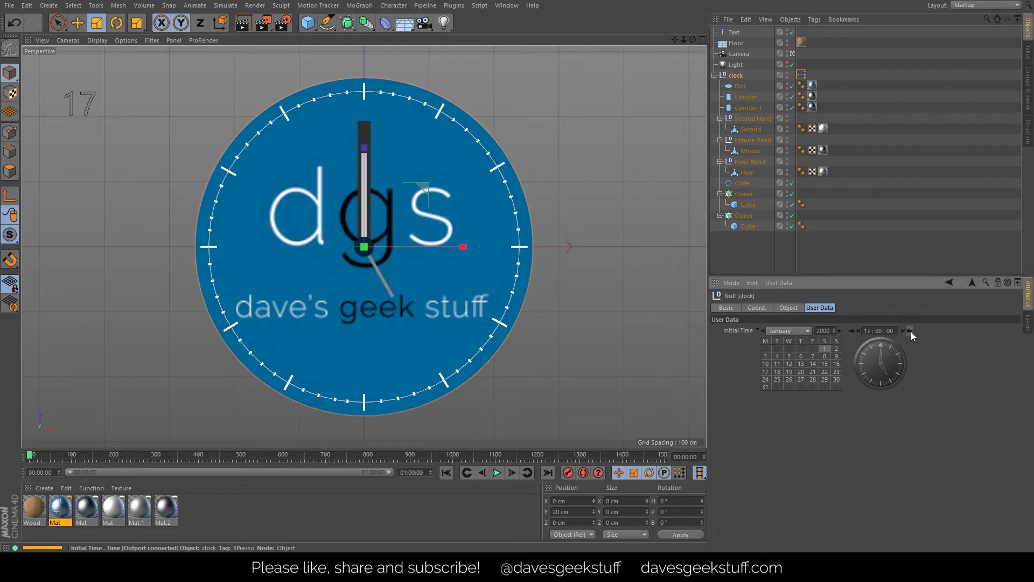
pyautogui.click(910, 331)
pyautogui.click(910, 331)
pyautogui.click(910, 332)
pyautogui.click(910, 331)
pyautogui.click(910, 331)
pyautogui.click(910, 331)
pyautogui.tripleClick(910, 331)
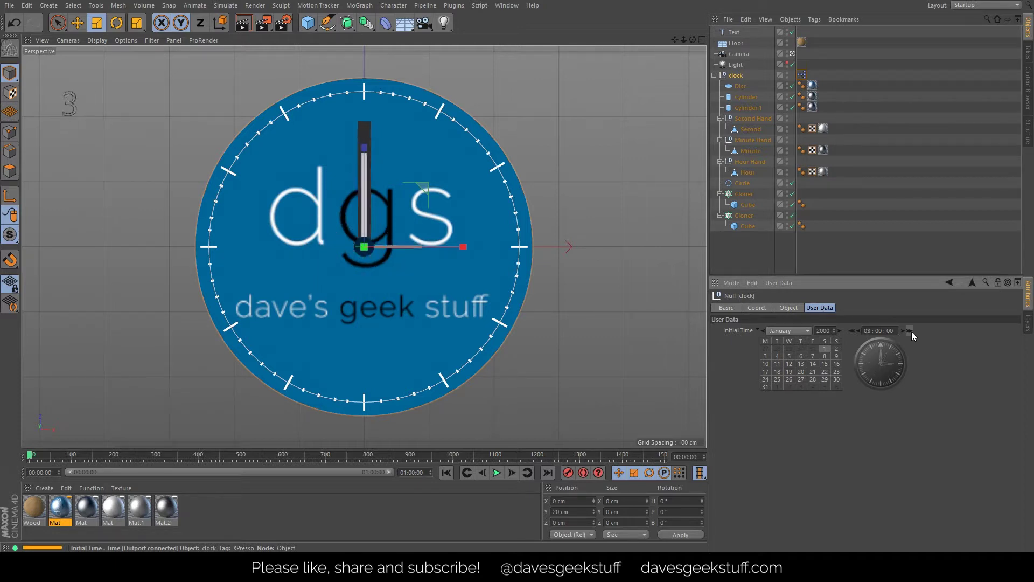
pyautogui.doubleClick(911, 331)
pyautogui.tripleClick(911, 331)
pyautogui.tripleClick(911, 332)
pyautogui.doubleClick(912, 331)
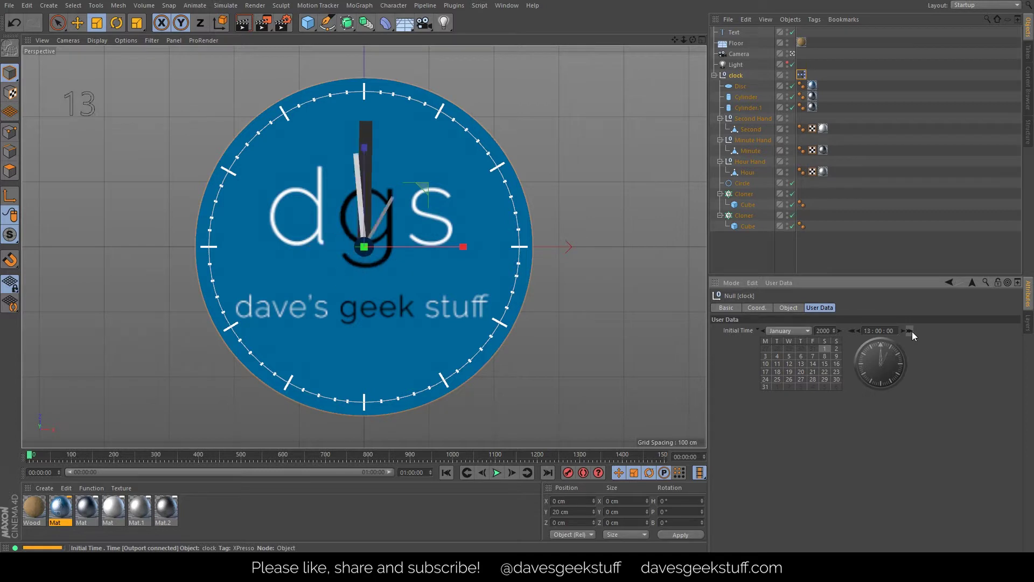
pyautogui.click(911, 332)
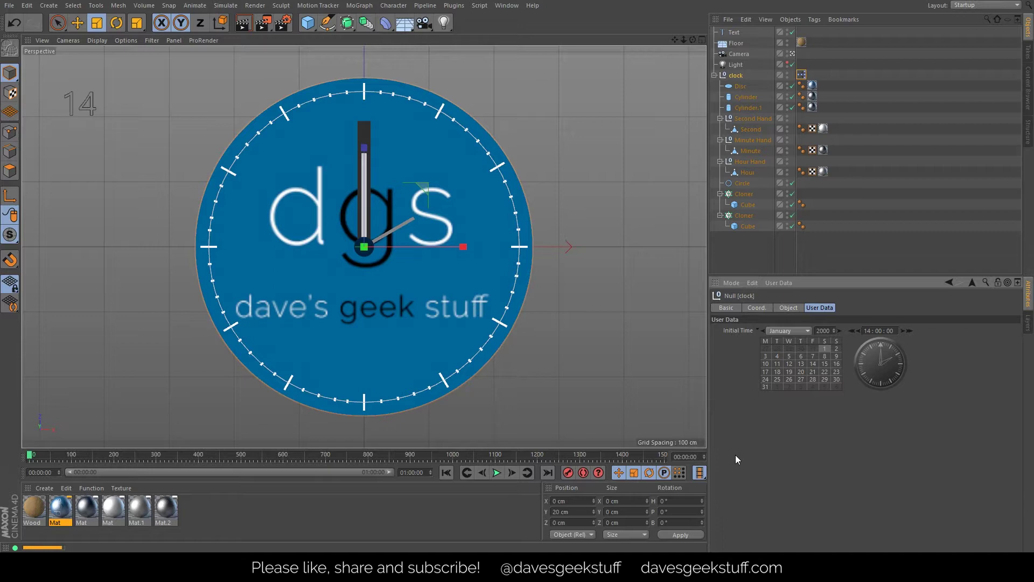
# Play the animation briefly and scrub the timeline back to frame 0 to check whether the clock hands move over time.
pyautogui.doubleClick(801, 75)
pyautogui.moveTo(768, 66); pyautogui.dragTo(500, 127)
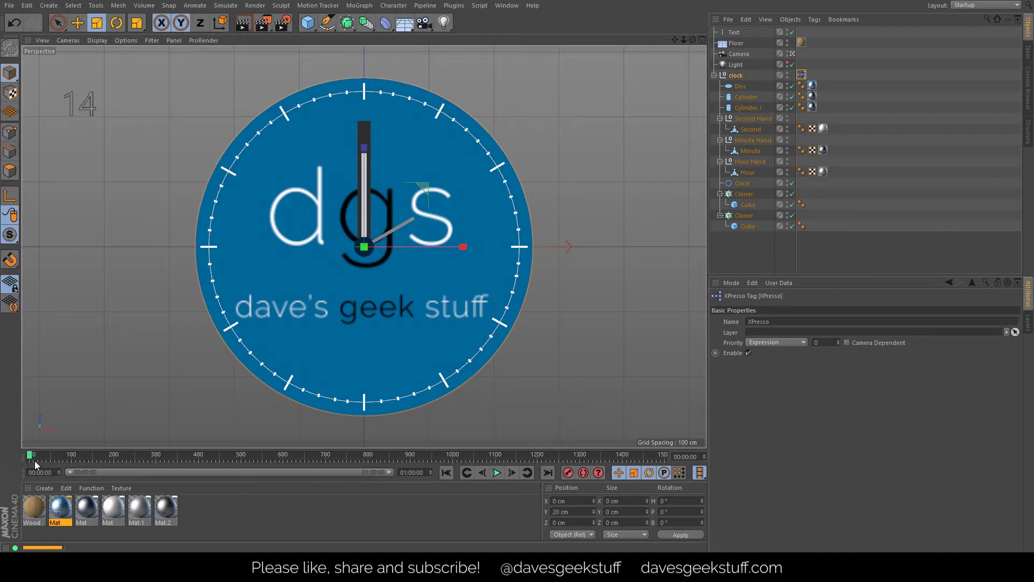
pyautogui.moveTo(31, 457); pyautogui.dragTo(12, 427)
pyautogui.click(496, 472)
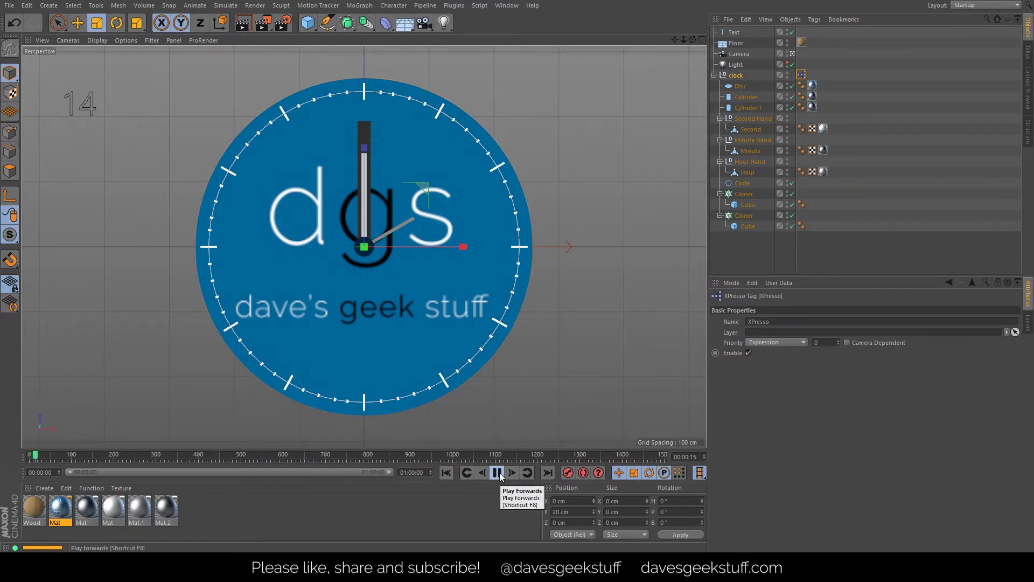
pyautogui.click(496, 472)
pyautogui.click(446, 473)
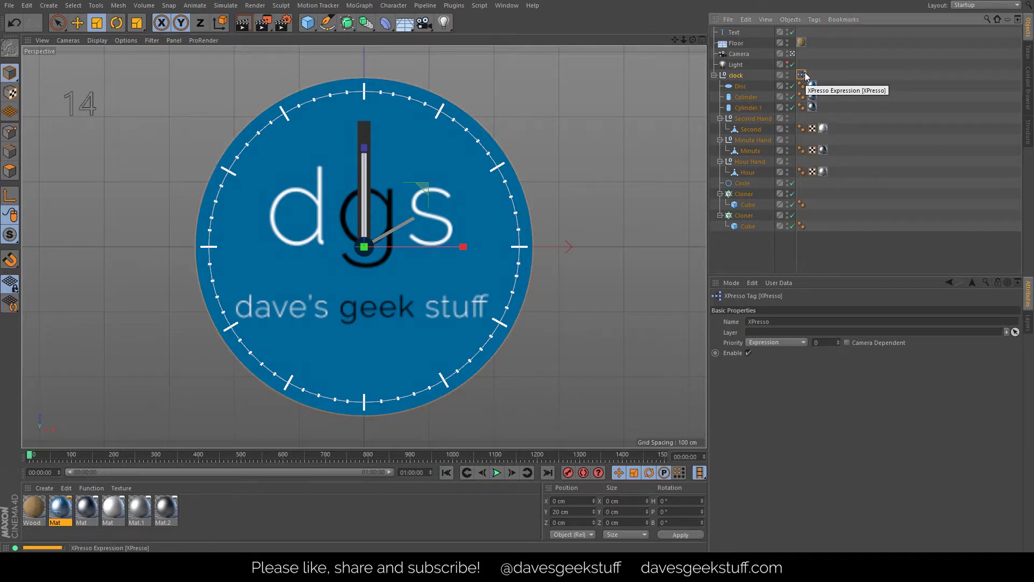
pyautogui.click(53, 455)
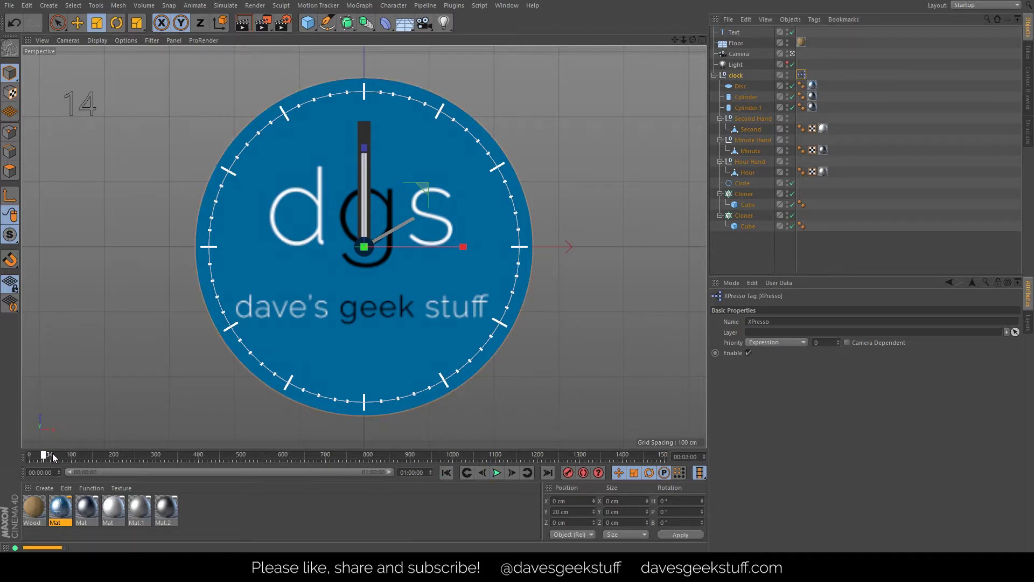
pyautogui.moveTo(53, 456); pyautogui.dragTo(30, 456)
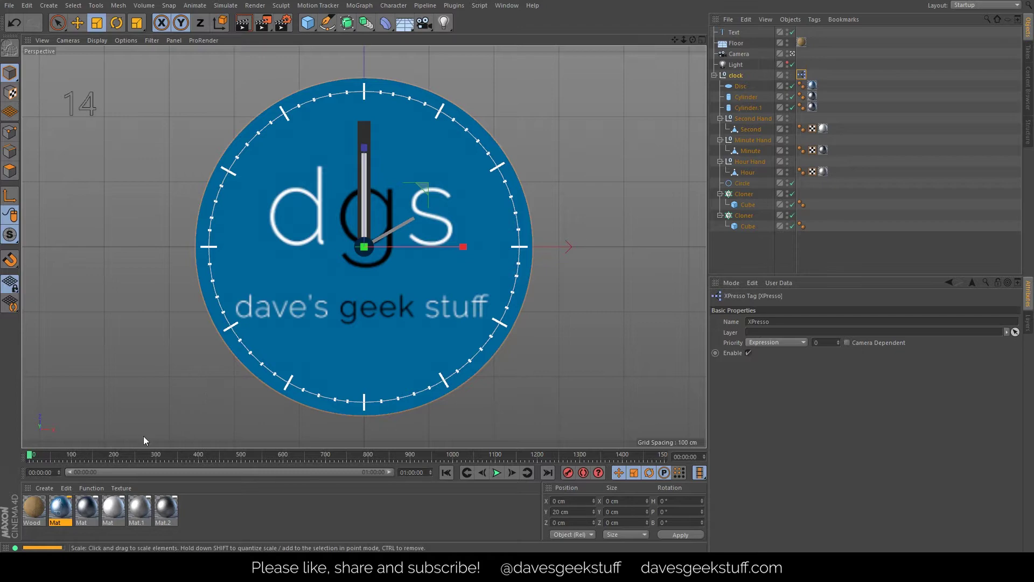
# Reopen the clock's XPresso expression, add a Time node connected to the Text node, and scrub the timeline to check its output.
pyautogui.doubleClick(802, 75)
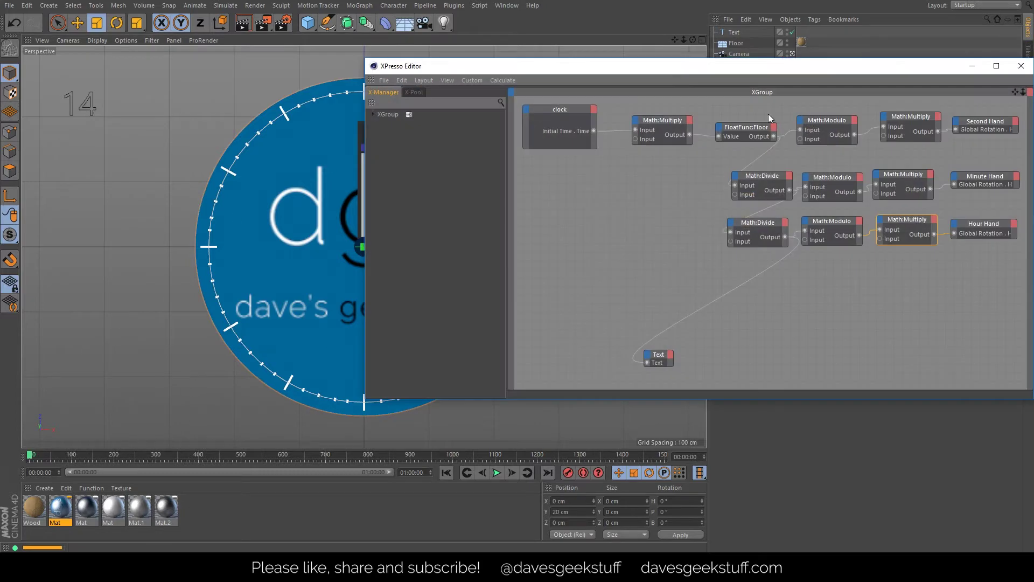
pyautogui.moveTo(662, 68); pyautogui.dragTo(385, 90)
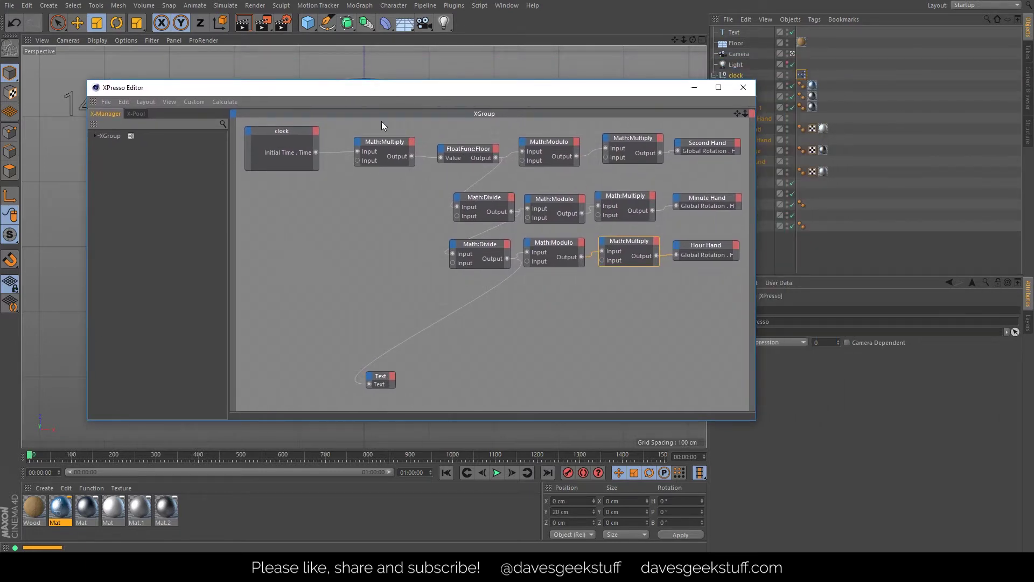
pyautogui.moveTo(301, 89); pyautogui.dragTo(296, 84)
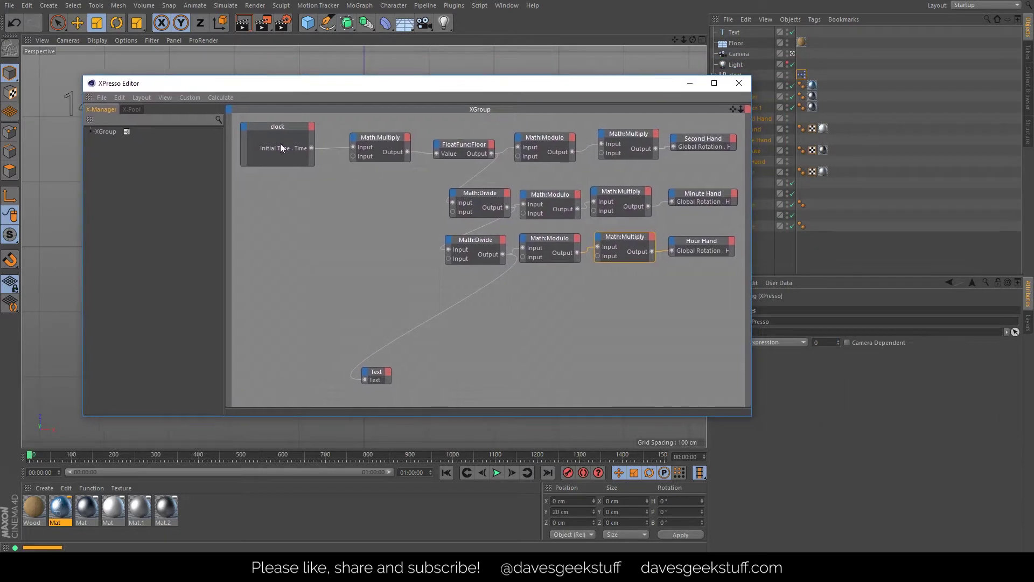
pyautogui.rightClick(255, 184)
pyautogui.moveTo(296, 189)
pyautogui.moveTo(344, 190)
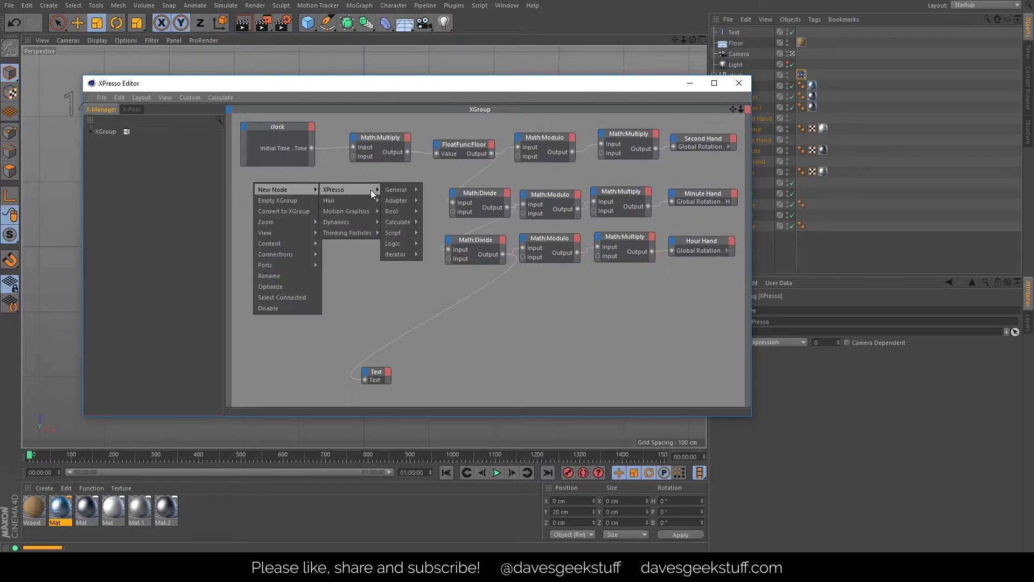
pyautogui.moveTo(389, 188)
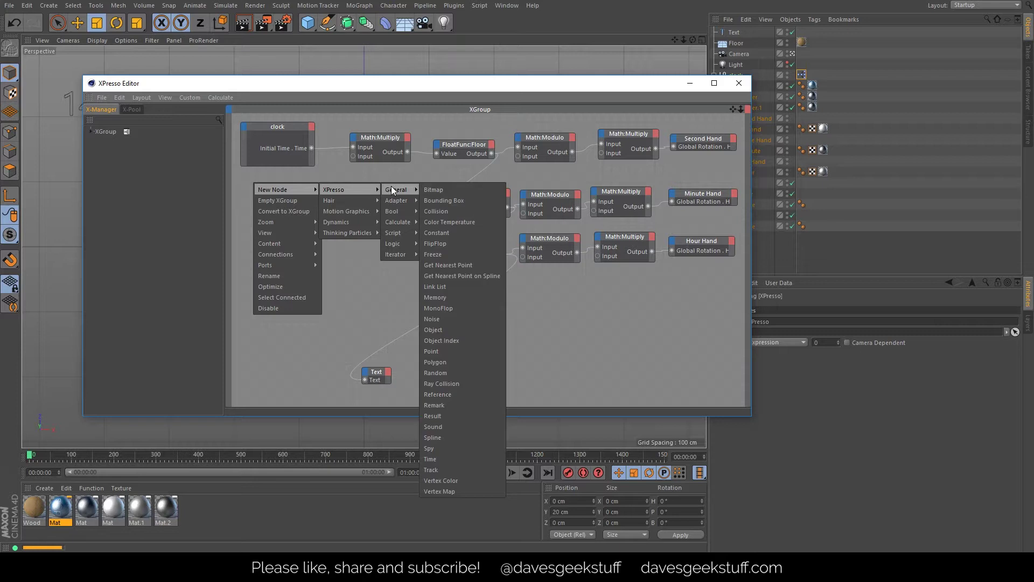
pyautogui.click(441, 458)
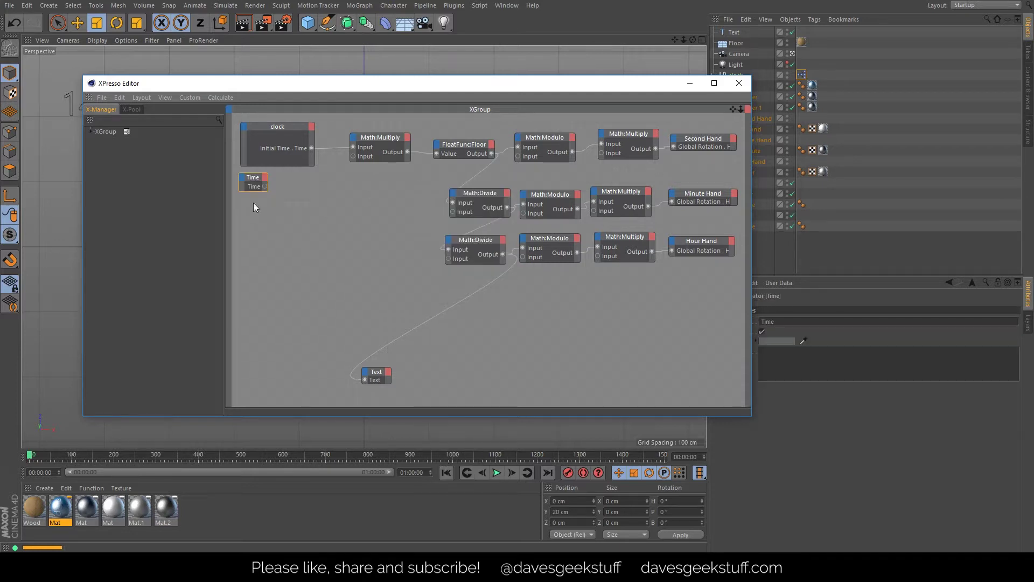
pyautogui.moveTo(265, 187); pyautogui.dragTo(365, 379)
pyautogui.moveTo(295, 84); pyautogui.dragTo(557, 124)
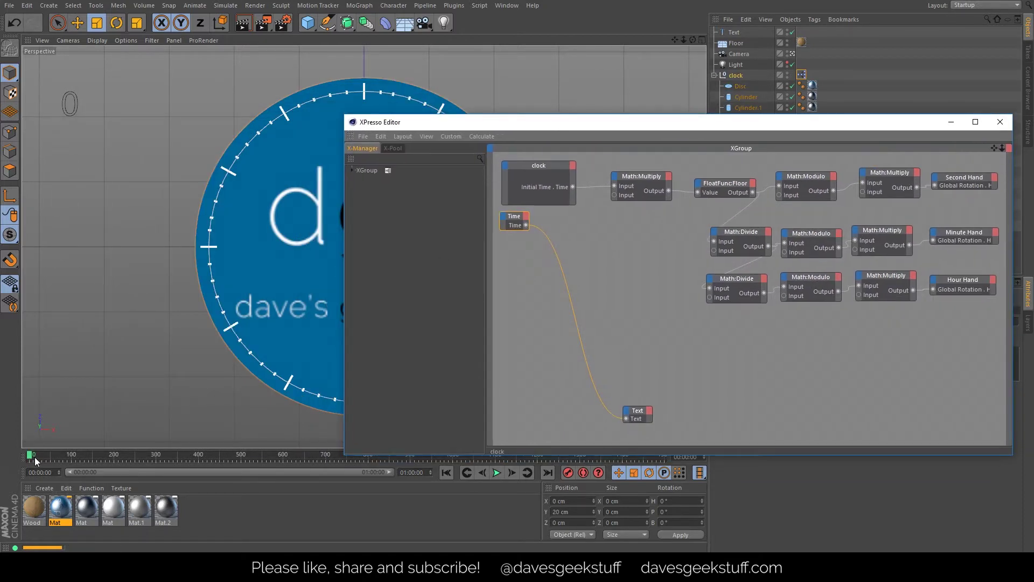
pyautogui.moveTo(35, 457)
pyautogui.mouseDown()
pyautogui.moveTo(208, 470)
pyautogui.moveTo(41, 460)
pyautogui.mouseUp()
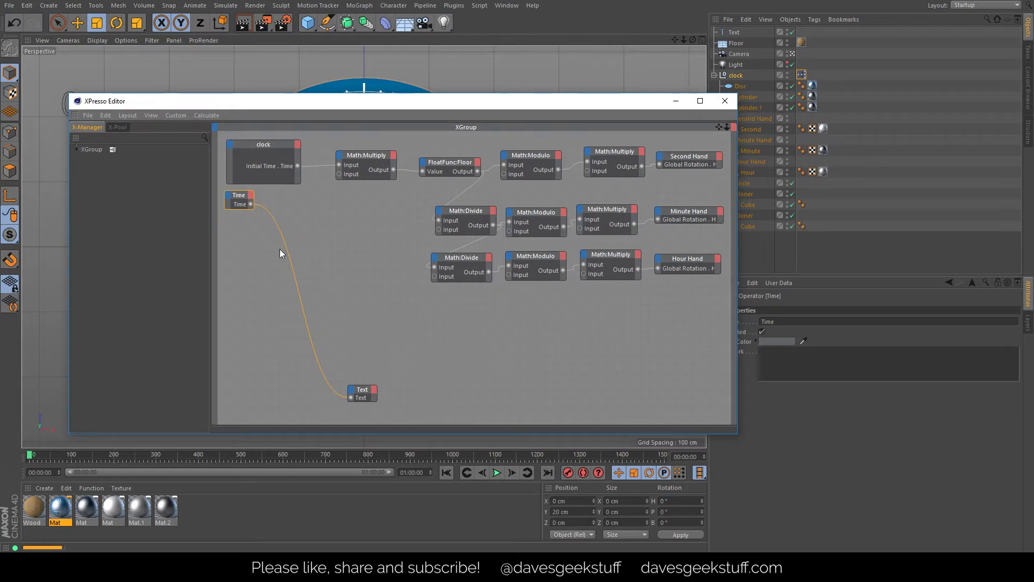
# Lower the Time node and add a Math node with the Add function between it and the minute row.
pyautogui.moveTo(239, 200); pyautogui.dragTo(243, 240)
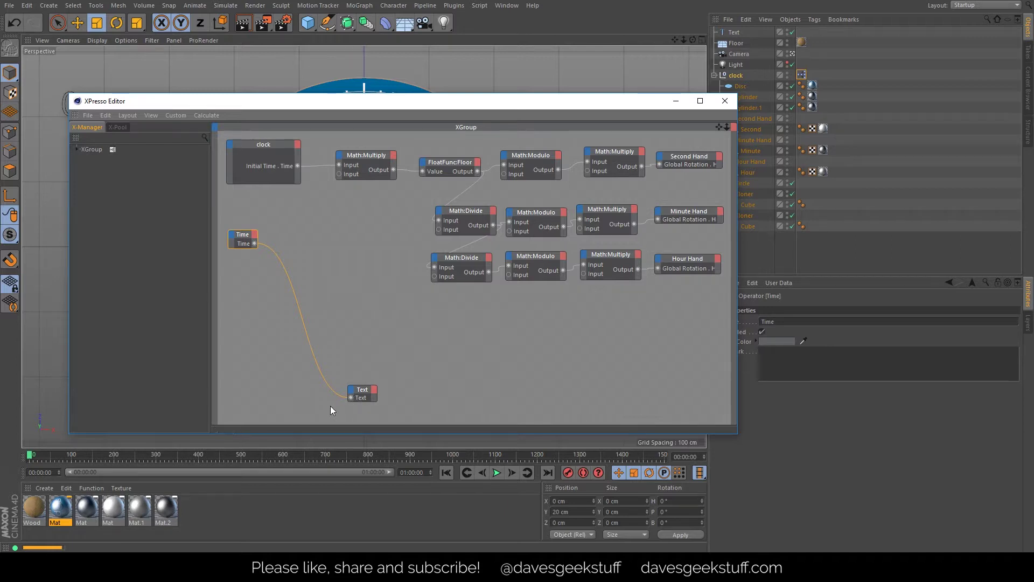
pyautogui.rightClick(308, 224)
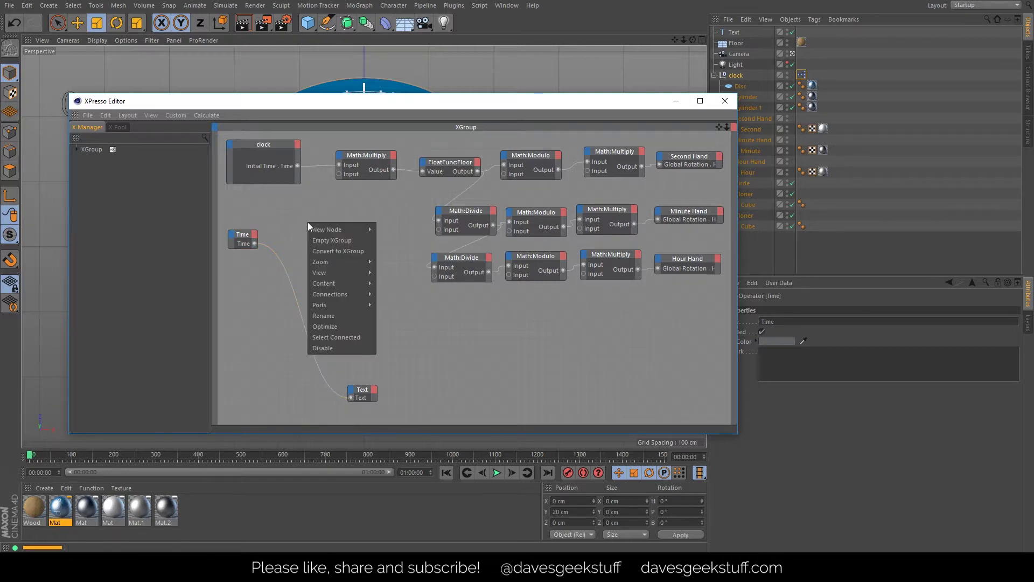
pyautogui.moveTo(347, 229)
pyautogui.moveTo(396, 229)
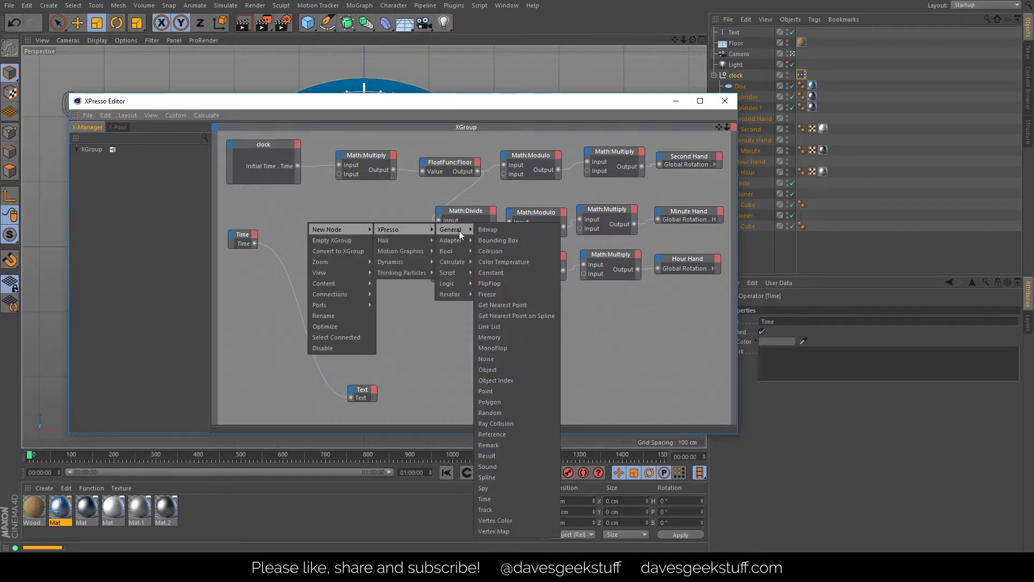
pyautogui.moveTo(453, 260)
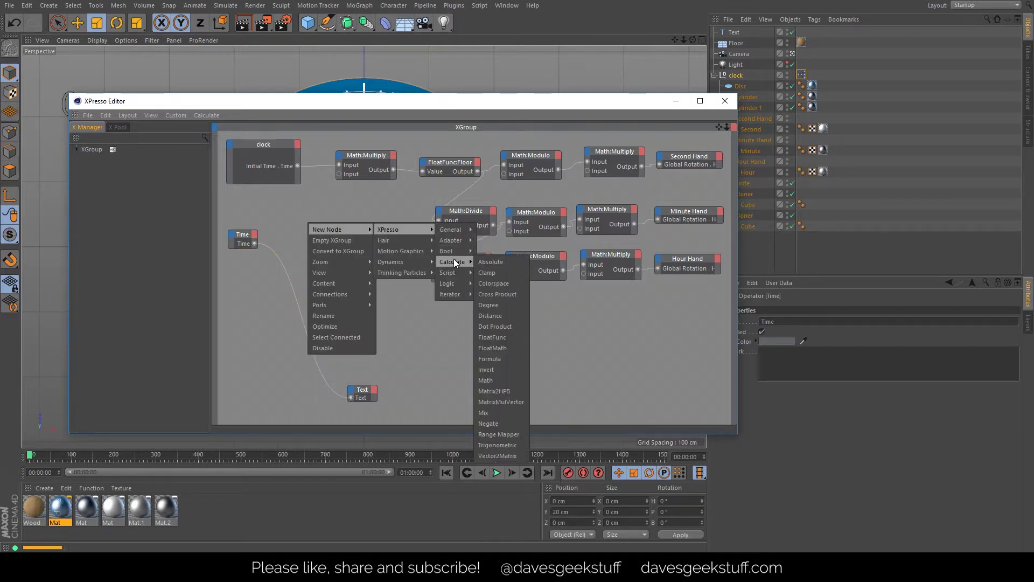
pyautogui.click(499, 381)
pyautogui.moveTo(325, 222); pyautogui.dragTo(339, 213)
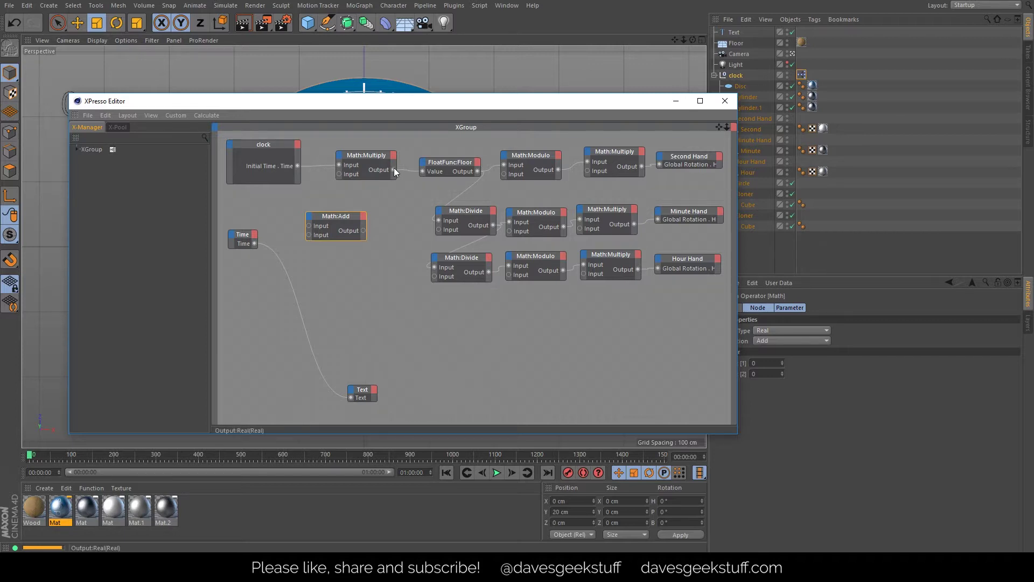
# Feed the first Multiply output and the Time node into Math:Add, connect its output to Floor, and disconnect the Text node.
pyautogui.click(376, 155)
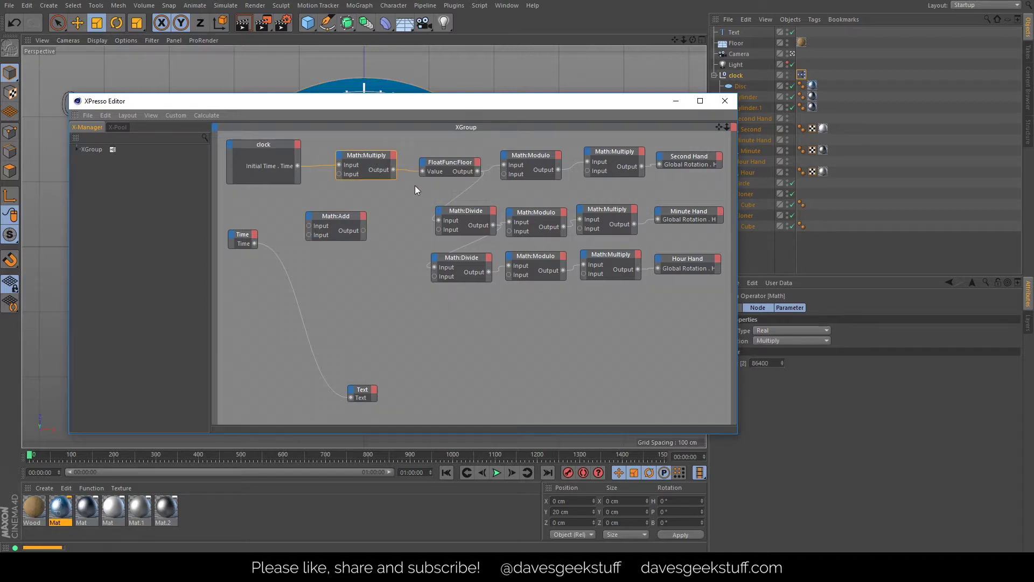
pyautogui.moveTo(393, 170); pyautogui.dragTo(309, 225)
pyautogui.moveTo(309, 237); pyautogui.dragTo(421, 170)
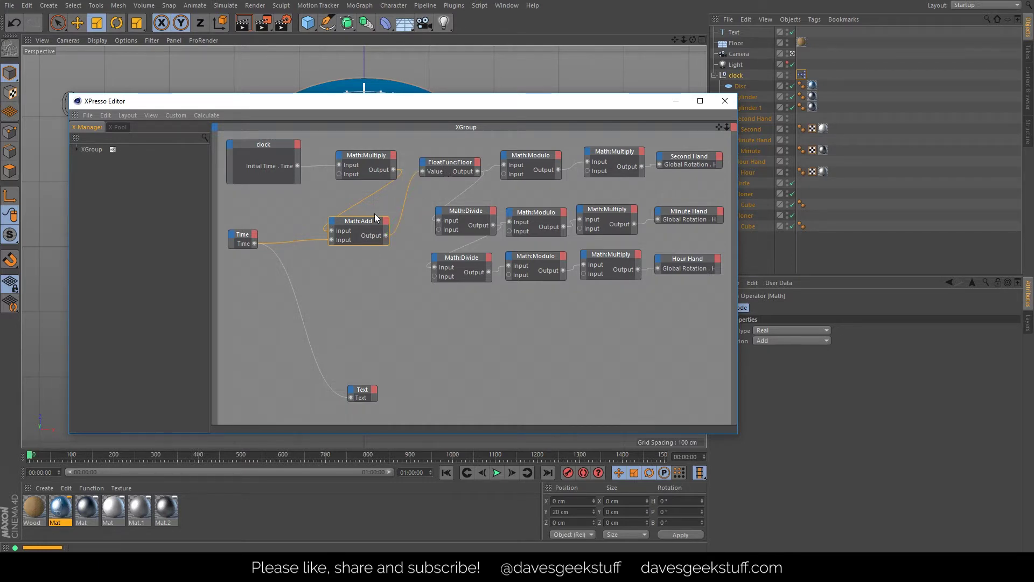
pyautogui.moveTo(358, 157); pyautogui.dragTo(341, 153)
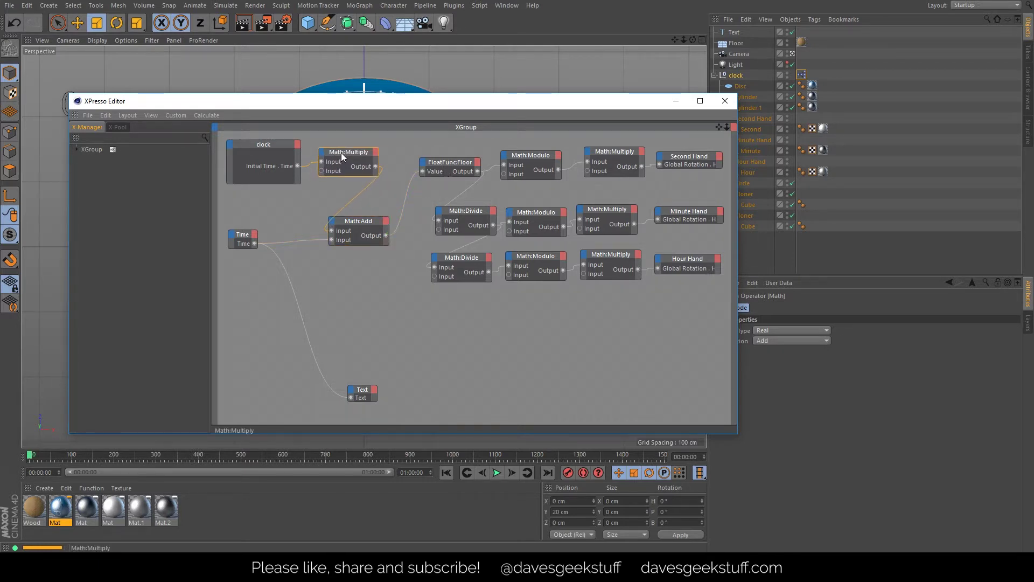
pyautogui.doubleClick(351, 397)
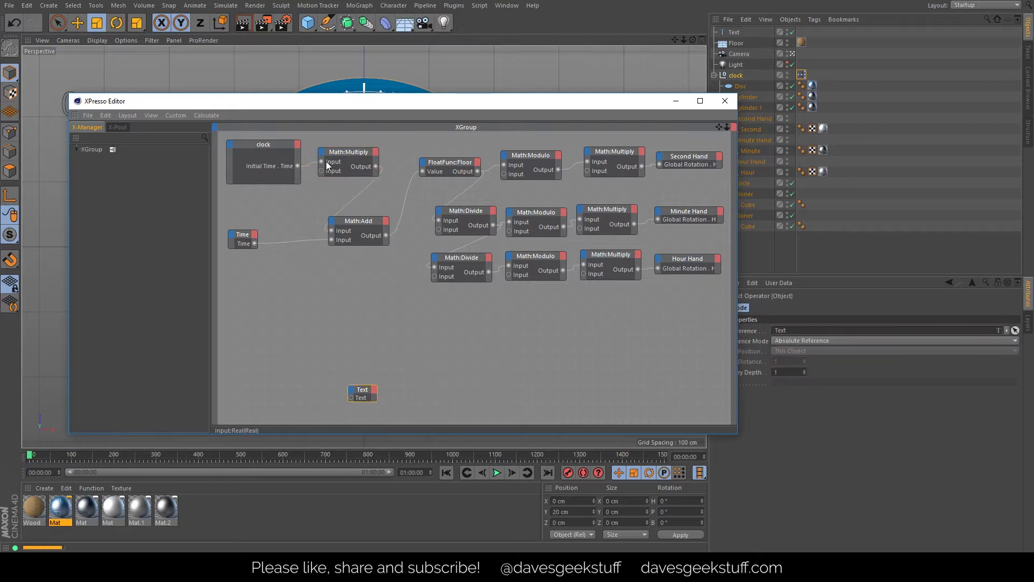
# Review the first Multiply and Time nodes' settings, then raise the Time node and shift the Add node slightly to tidy the layout.
pyautogui.click(350, 152)
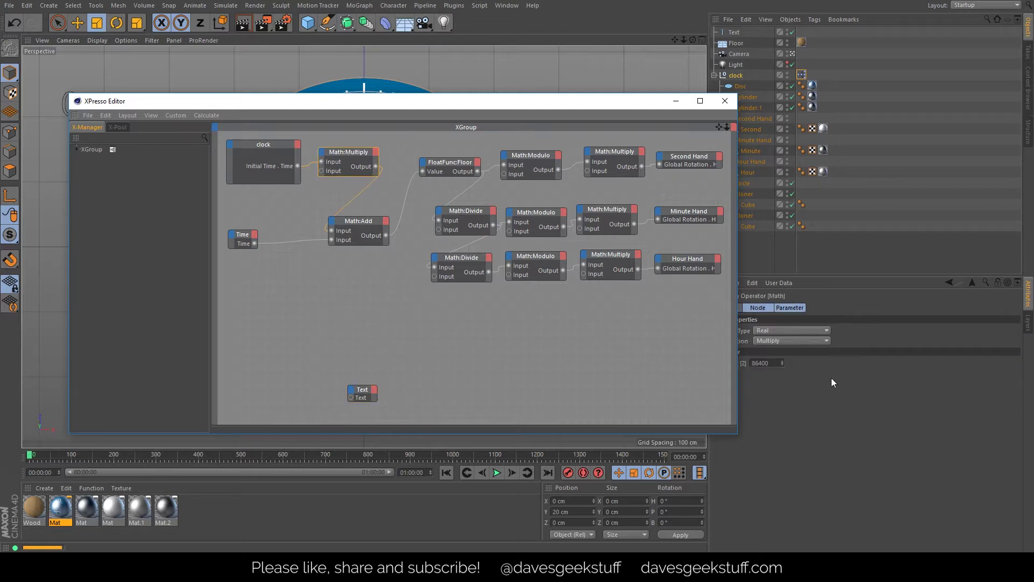
pyautogui.doubleClick(773, 364)
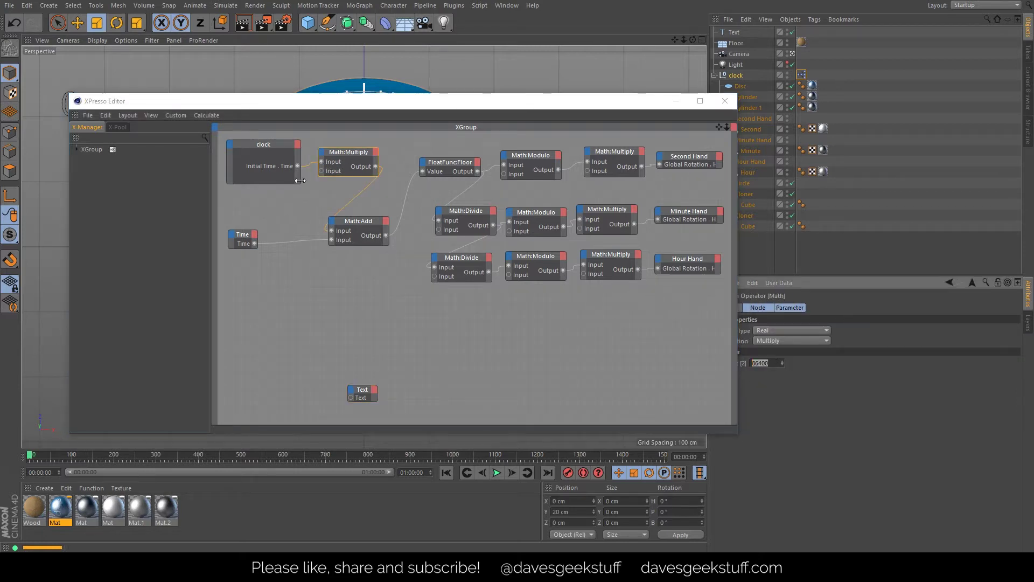
pyautogui.click(347, 152)
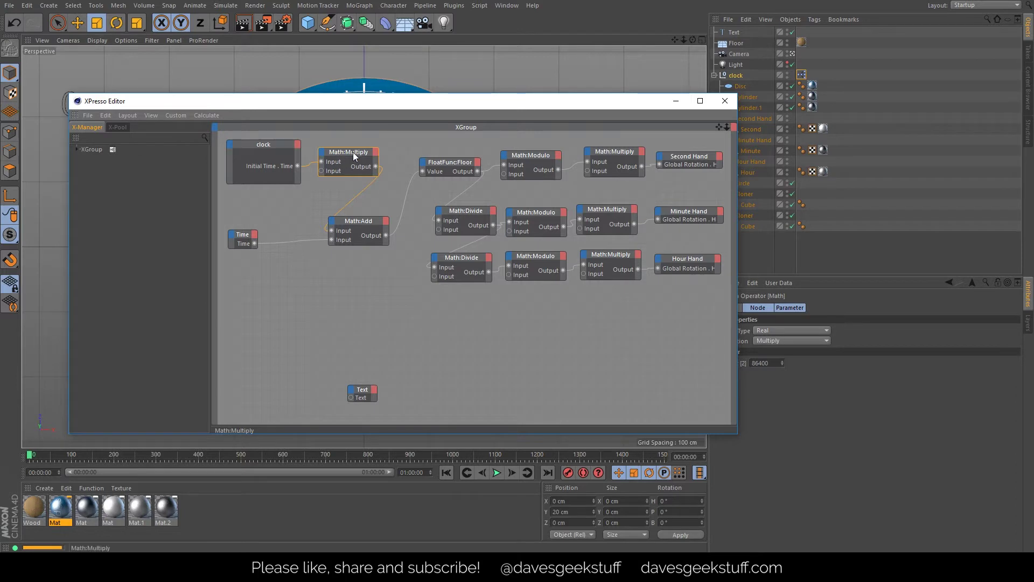
pyautogui.click(243, 236)
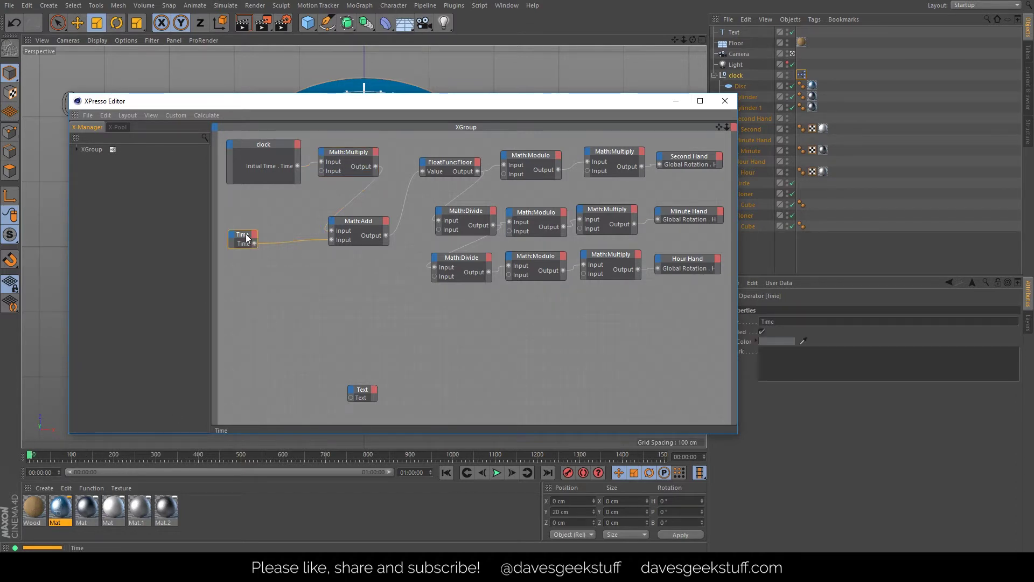
pyautogui.moveTo(248, 240); pyautogui.dragTo(248, 221)
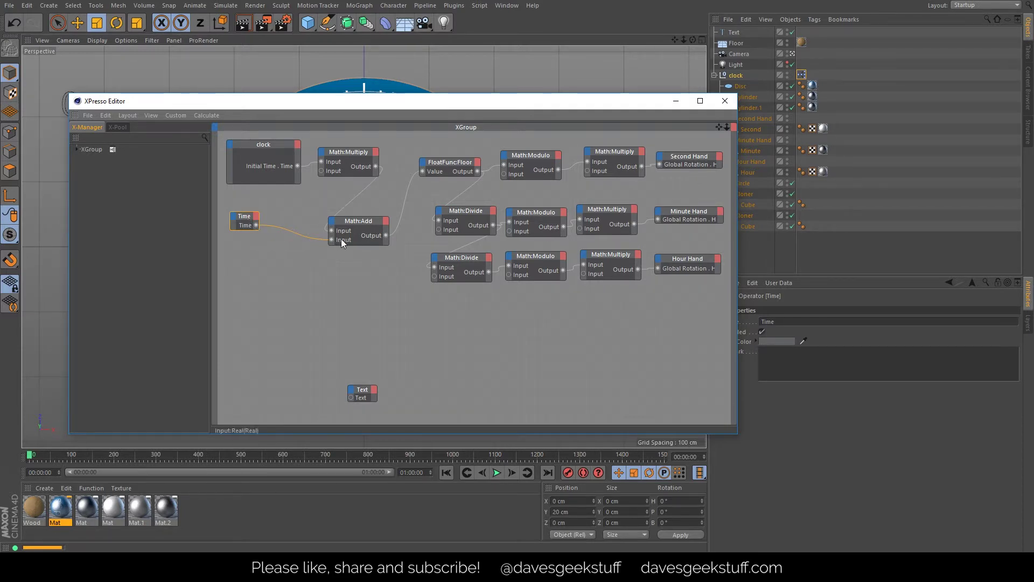
pyautogui.moveTo(350, 222); pyautogui.dragTo(361, 222)
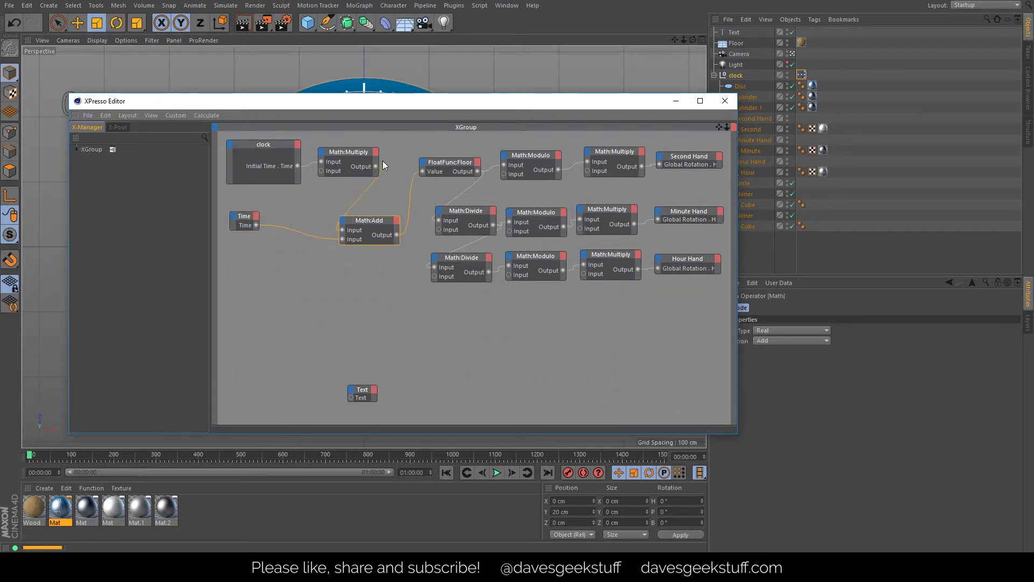
# Shift the Floor node slightly and review the settings of the Modulo, Multiply and Second Hand nodes in the second-hand row.
pyautogui.click(453, 163)
pyautogui.moveTo(454, 165); pyautogui.dragTo(442, 159)
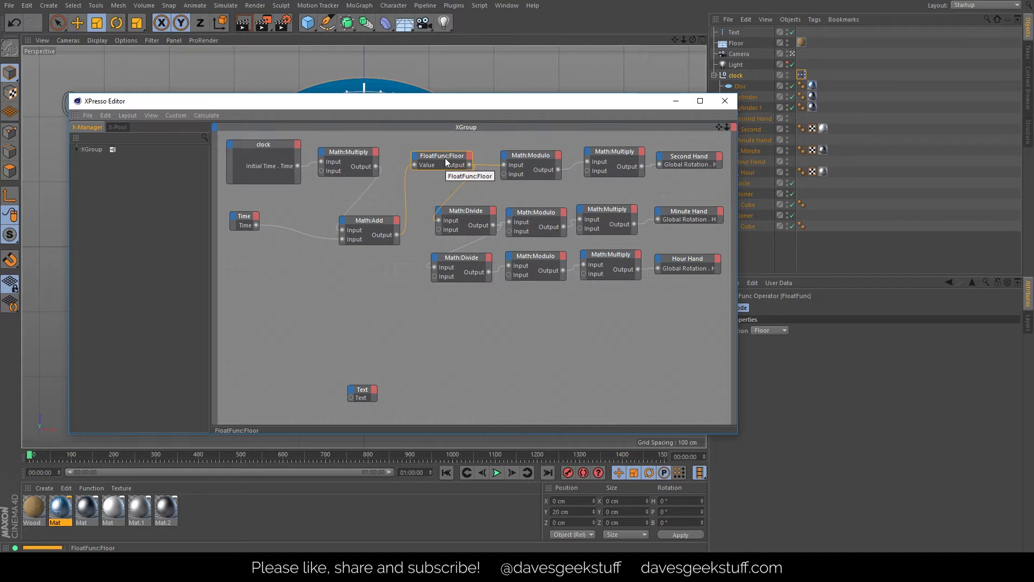
pyautogui.click(532, 155)
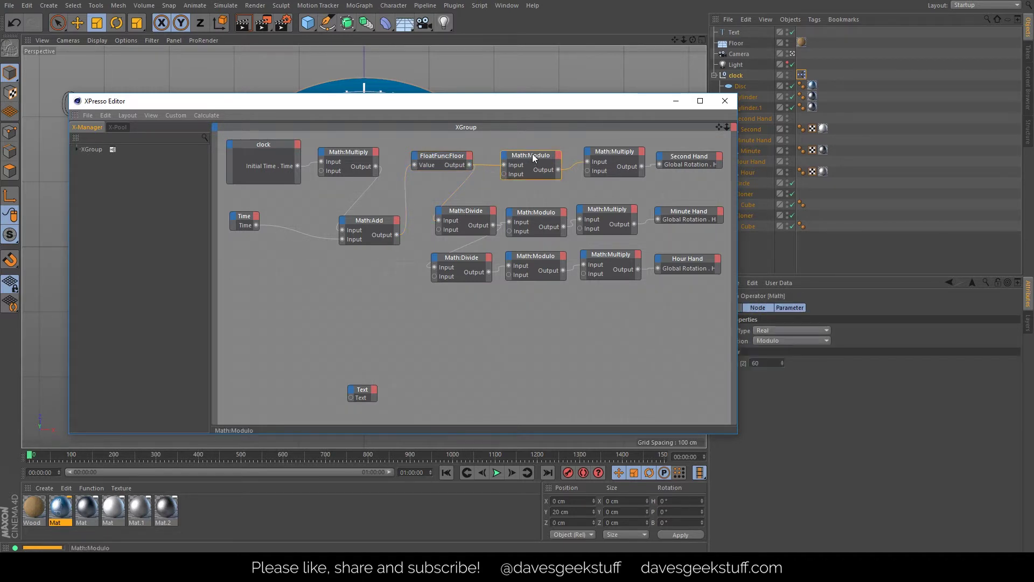
pyautogui.click(604, 152)
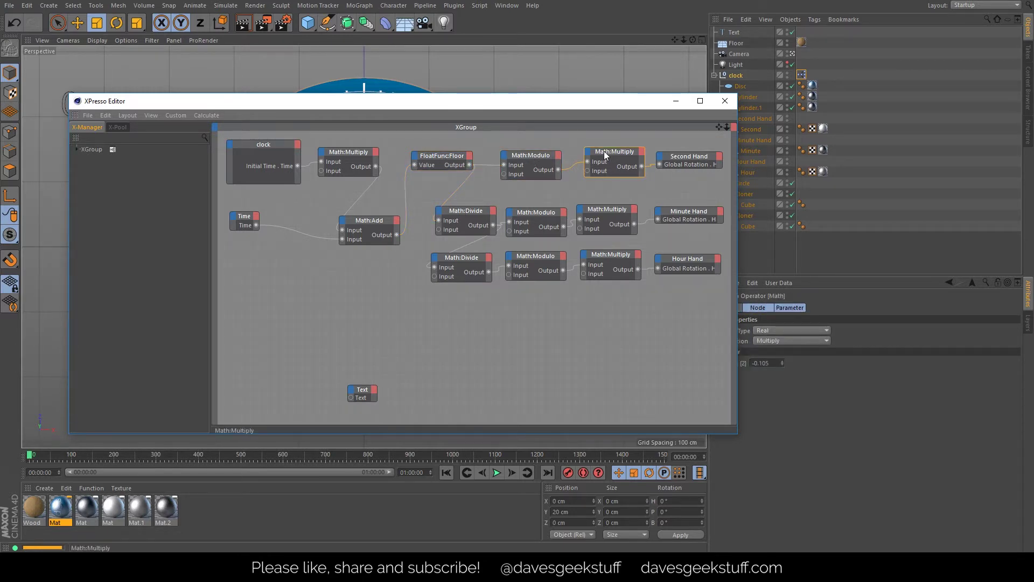
pyautogui.click(535, 157)
pyautogui.click(611, 153)
pyautogui.click(692, 156)
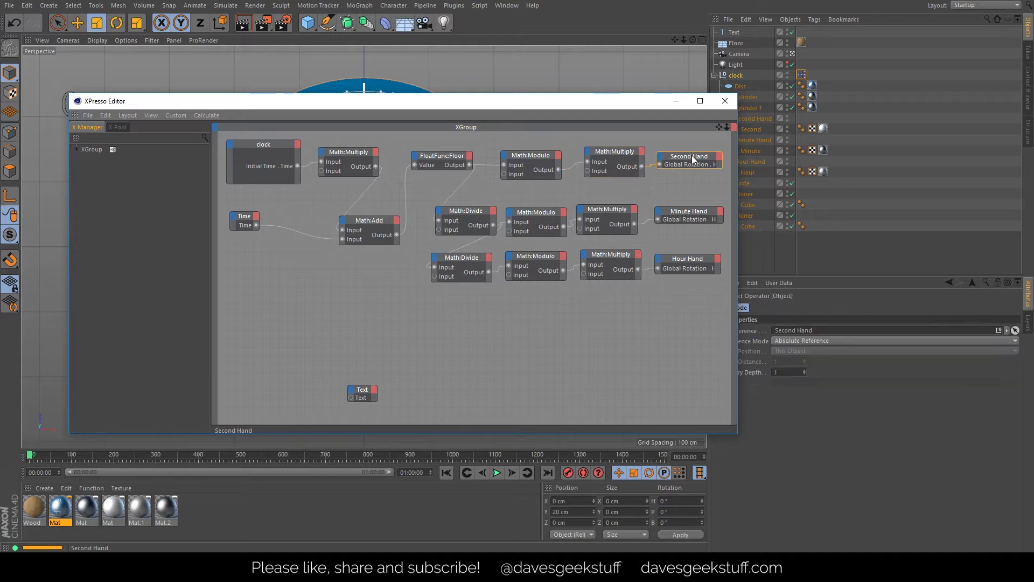
# Review the minute-hand row's Divide, Modulo, Multiply and Minute Hand nodes, moving its Divide node slightly away from Modulo.
pyautogui.click(447, 156)
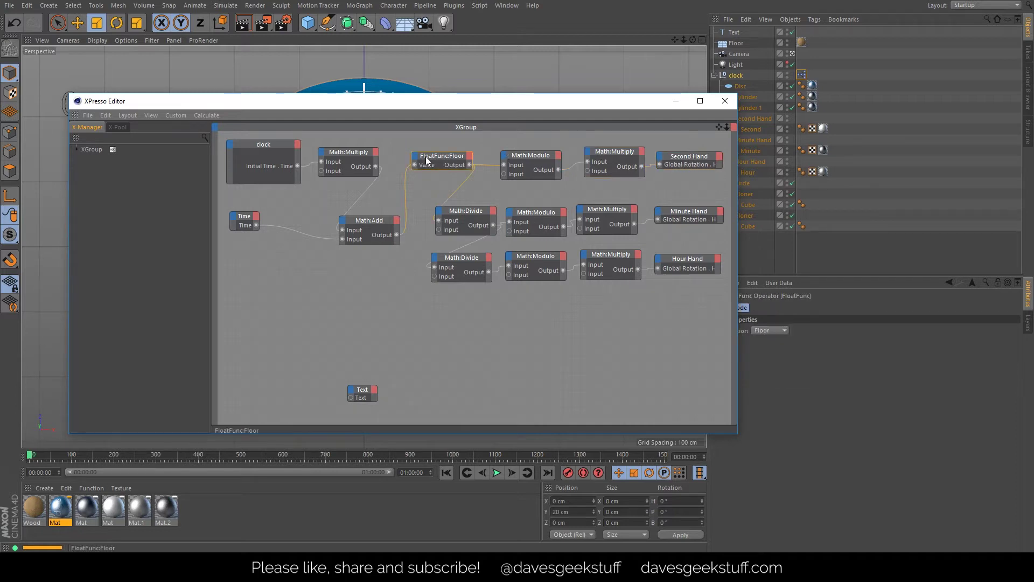
pyautogui.click(462, 213)
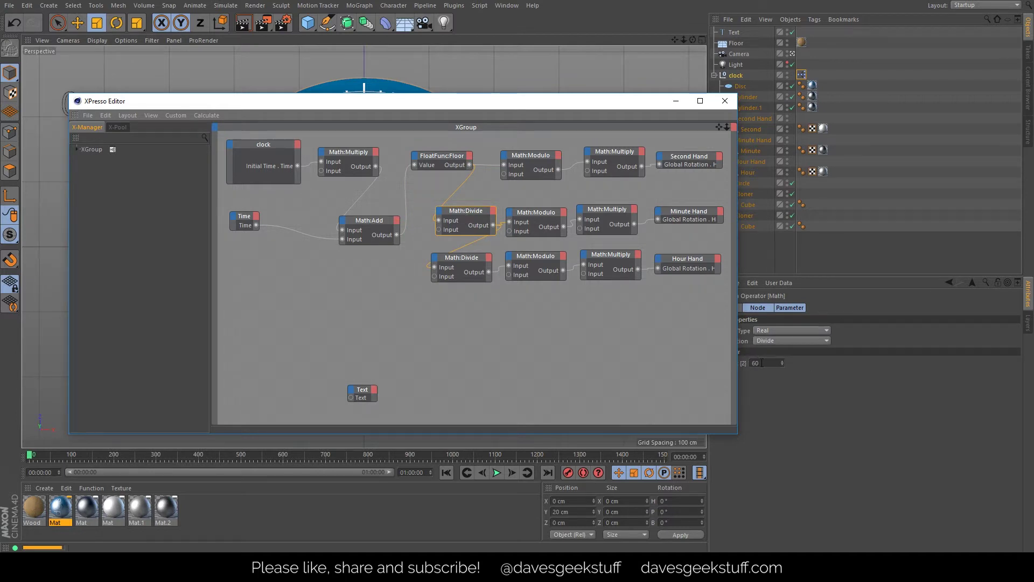
pyautogui.click(545, 214)
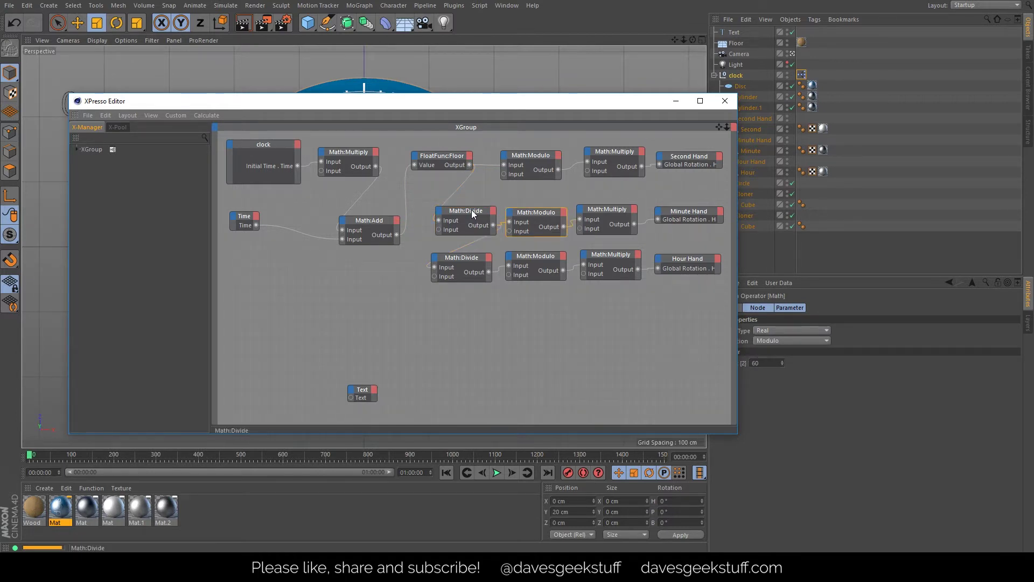
pyautogui.moveTo(470, 209); pyautogui.dragTo(458, 209)
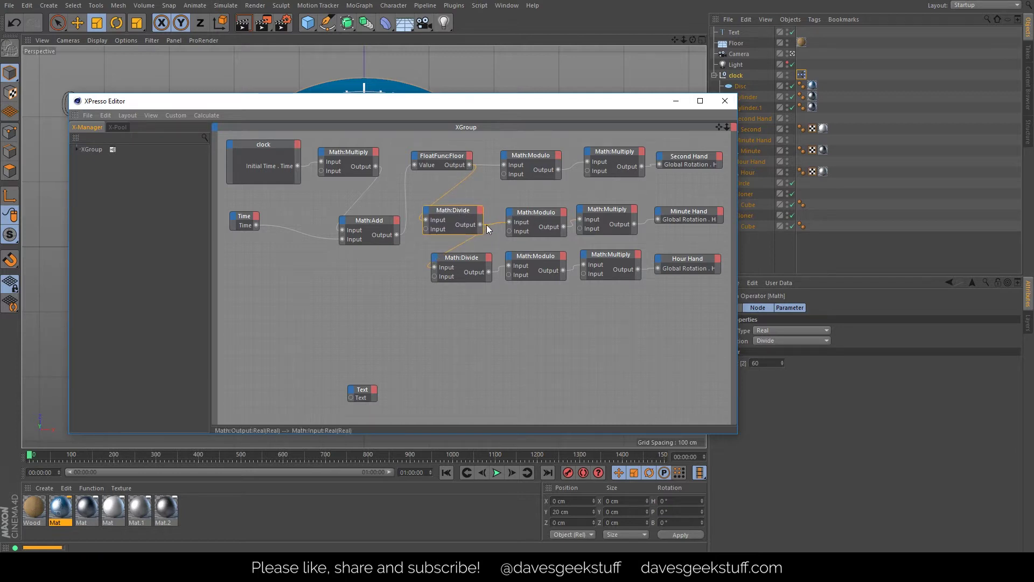
pyautogui.click(537, 214)
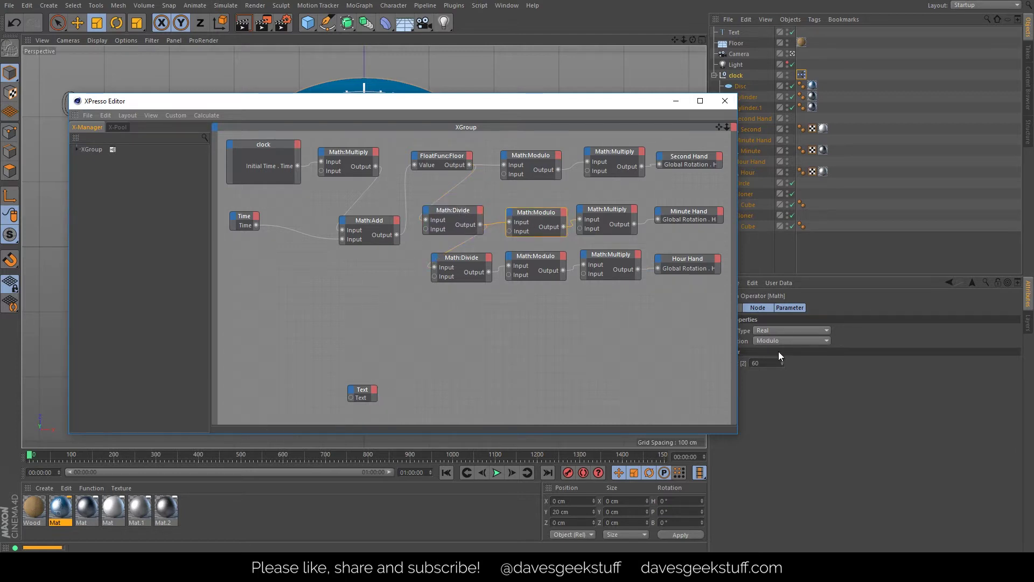
pyautogui.click(606, 209)
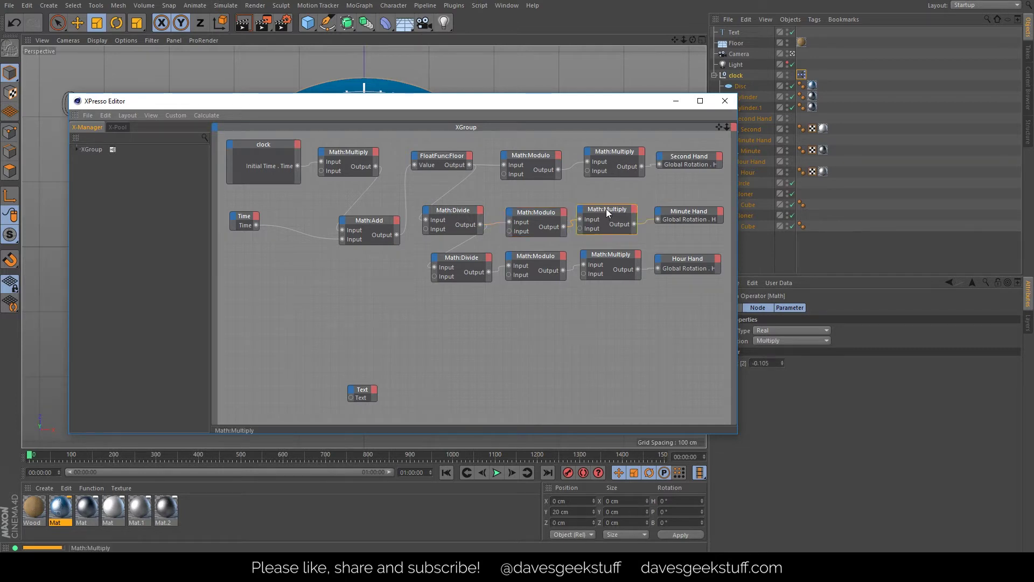
pyautogui.click(687, 216)
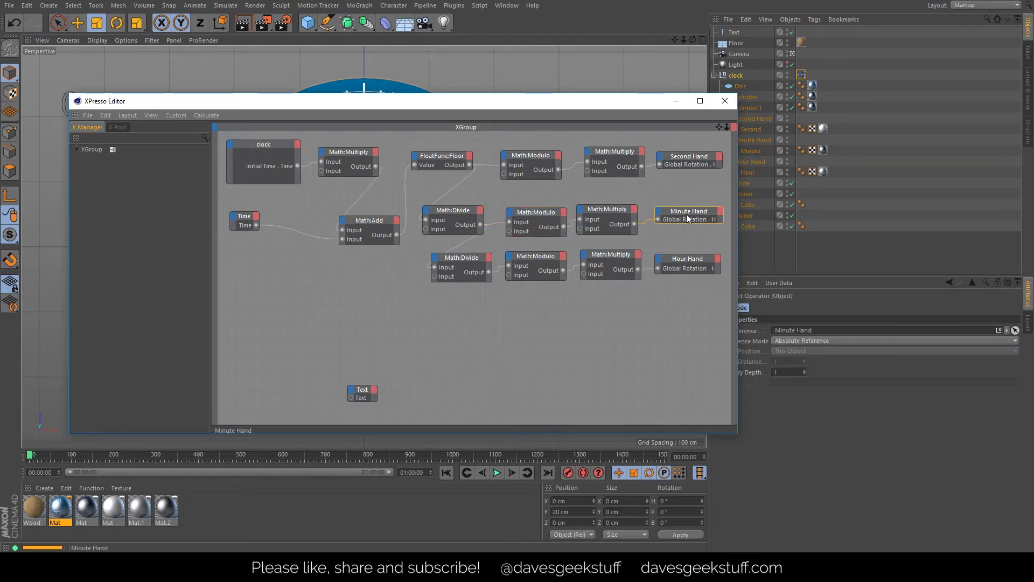
# Nudge both Divide nodes to tidy the layout and review the hour-hand row's Divide, Modulo, Multiply and Hour Hand nodes.
pyautogui.click(465, 213)
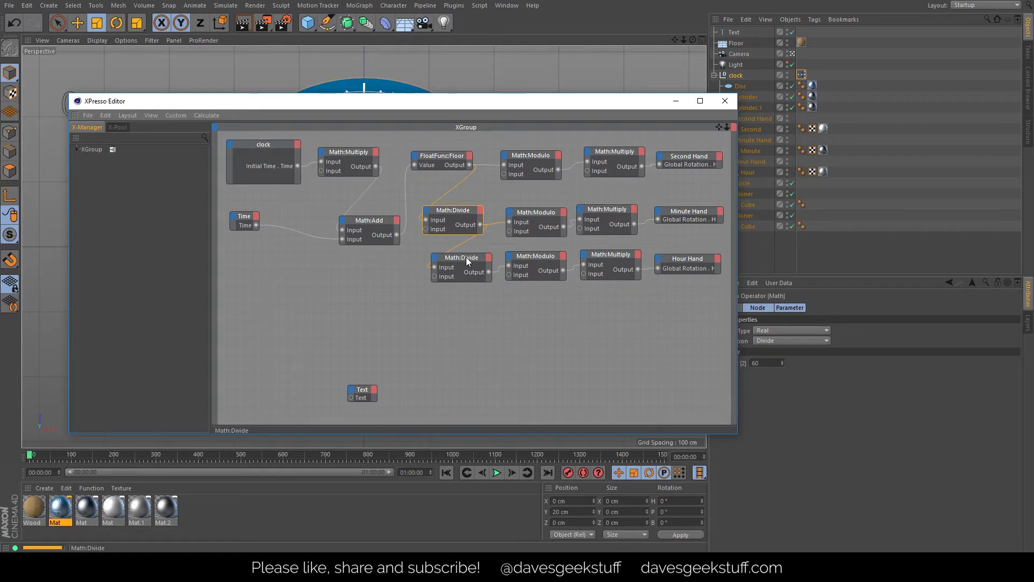
pyautogui.moveTo(450, 212); pyautogui.dragTo(453, 210)
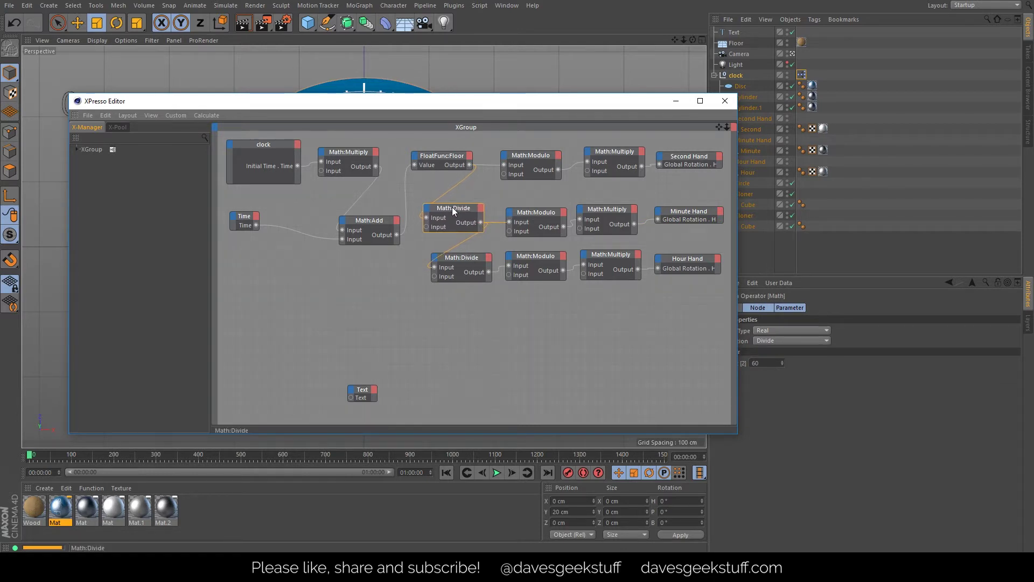
pyautogui.click(462, 258)
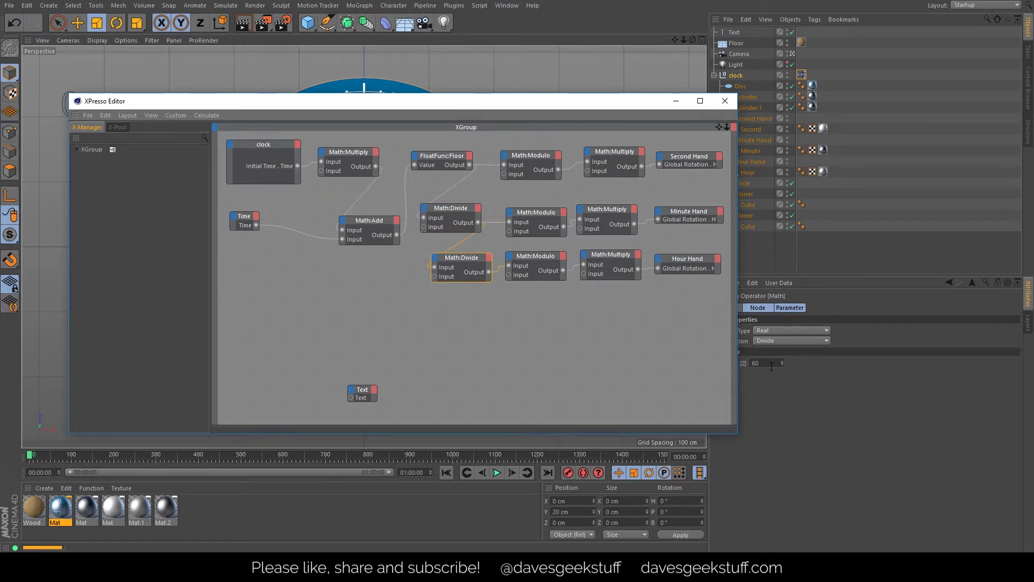
pyautogui.moveTo(460, 257); pyautogui.dragTo(455, 254)
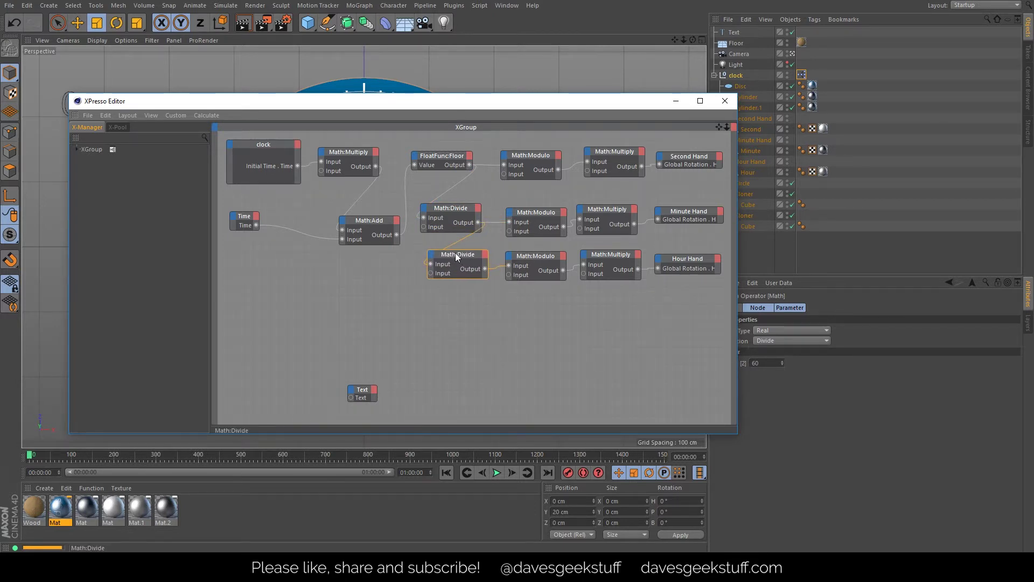
pyautogui.click(542, 256)
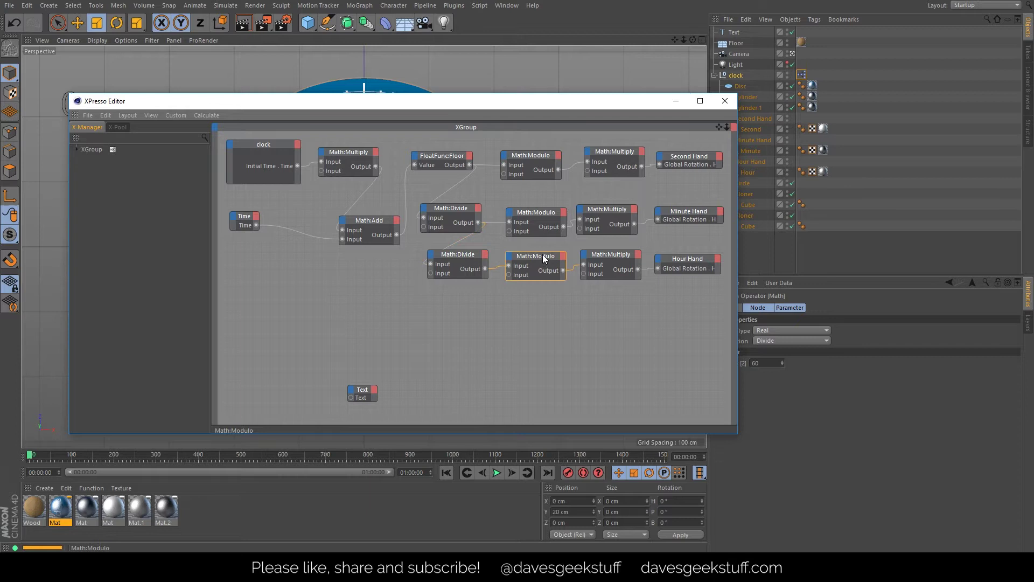
pyautogui.click(773, 364)
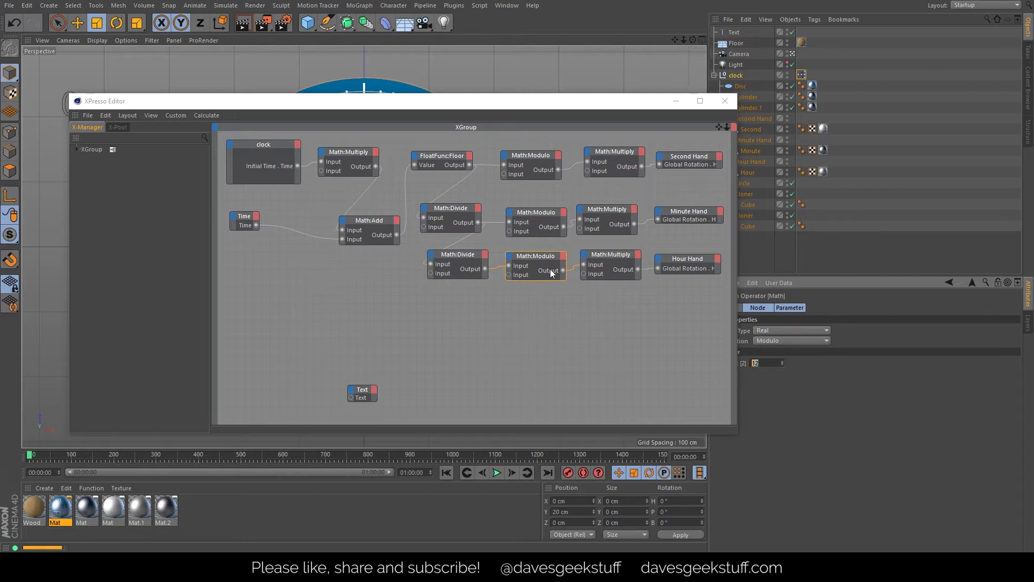
pyautogui.click(606, 255)
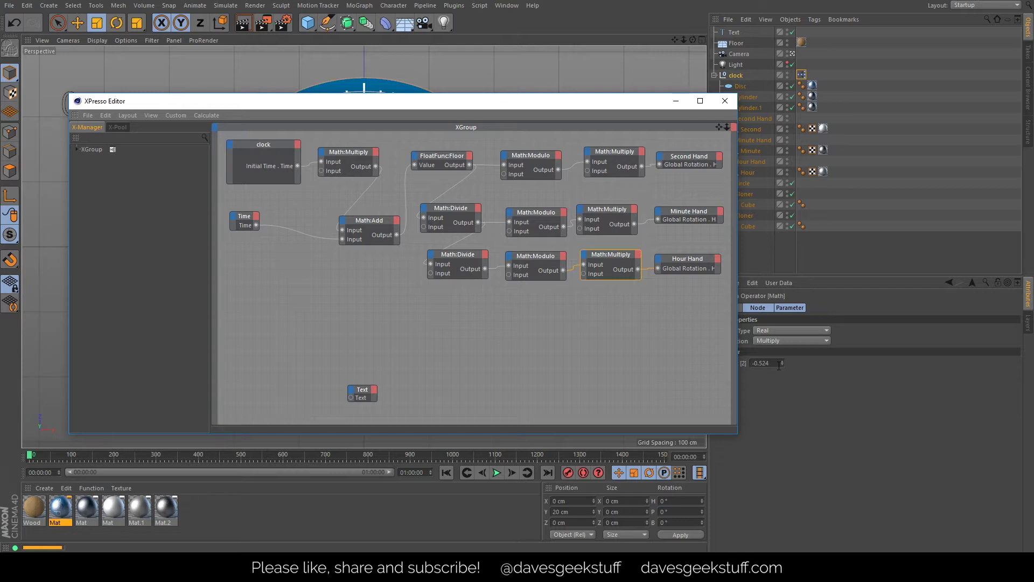
pyautogui.click(684, 256)
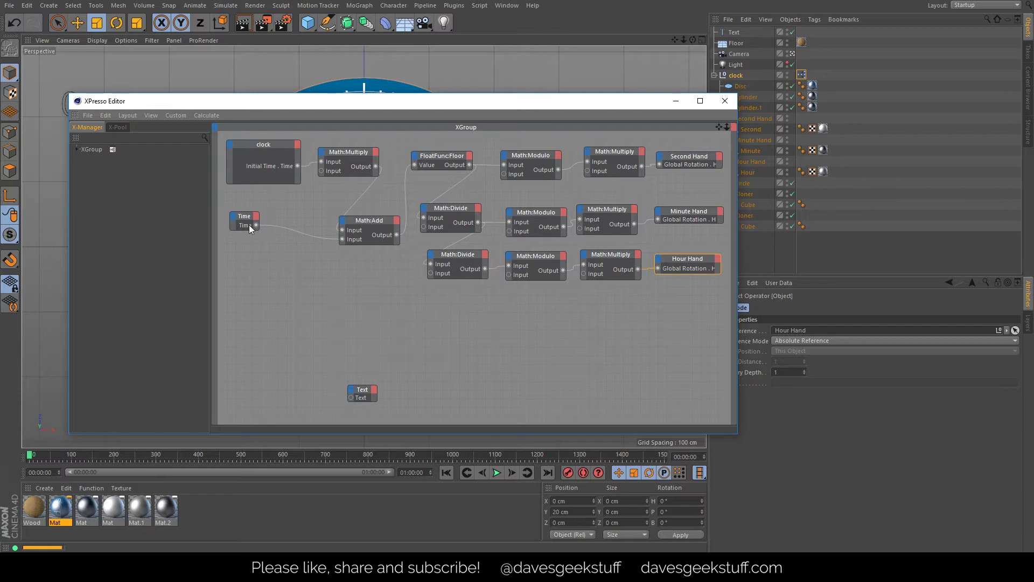
# Move the XPresso Editor off the viewport and play the animation from the start to check the clock hands, stopping playback at the end.
pyautogui.moveTo(473, 105); pyautogui.dragTo(1033, 210)
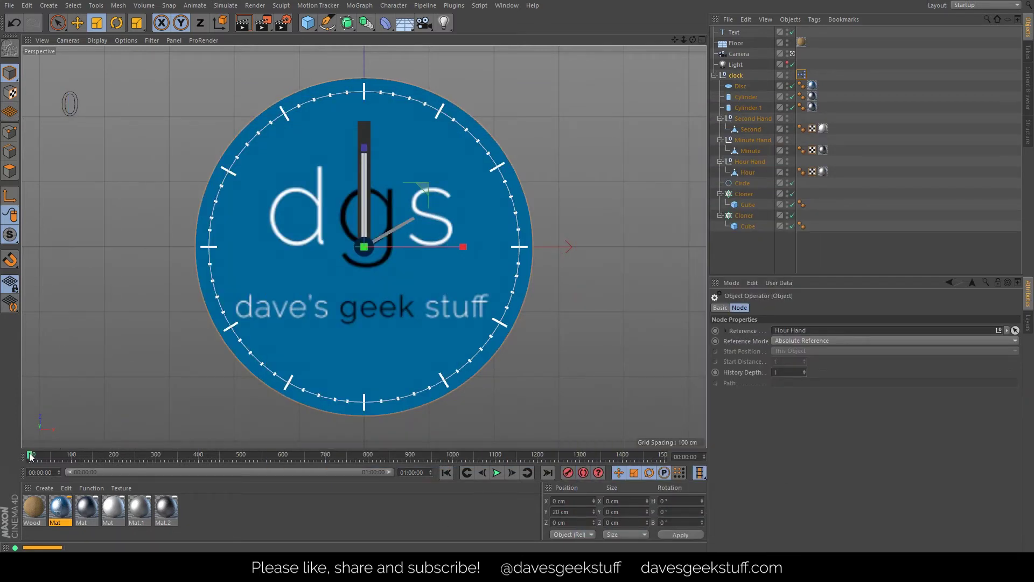
pyautogui.moveTo(30, 457)
pyautogui.mouseDown()
pyautogui.moveTo(497, 493)
pyautogui.moveTo(712, 485)
pyautogui.moveTo(624, 465)
pyautogui.moveTo(259, 470)
pyautogui.moveTo(30, 458)
pyautogui.mouseUp()
pyautogui.click(497, 473)
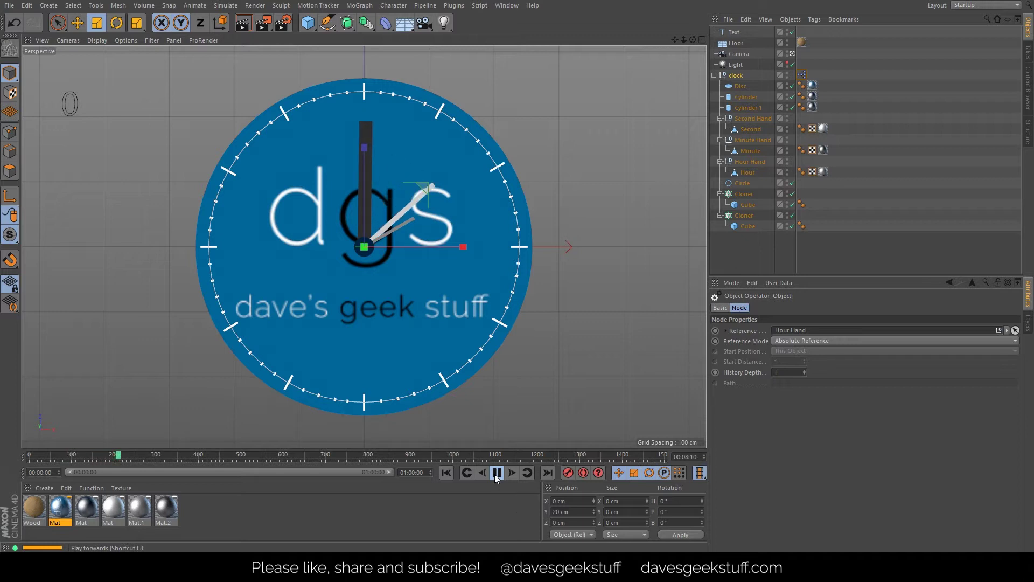
pyautogui.click(496, 473)
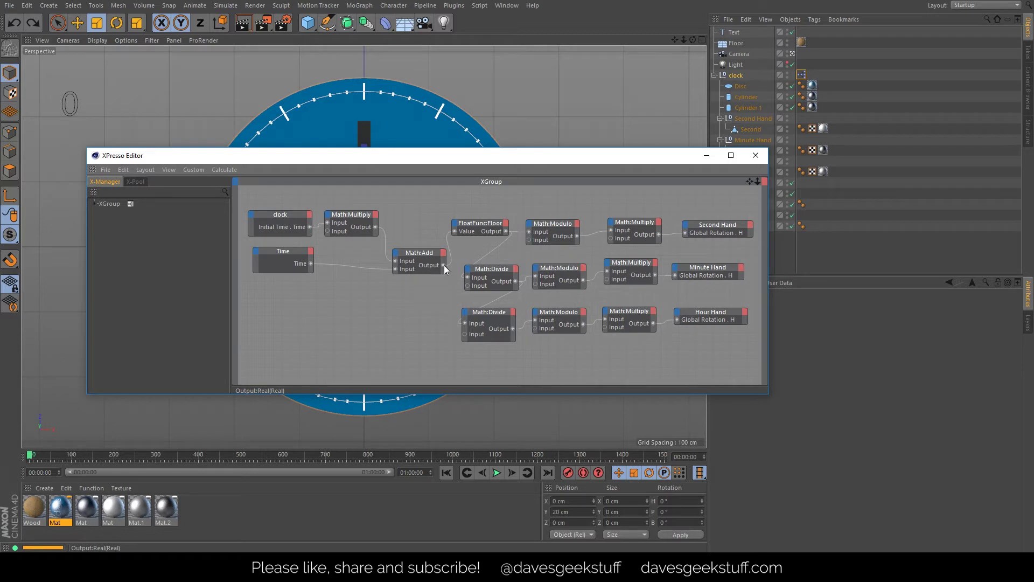
# Bypass Floor by connecting Math:Add's output directly to the second-hand Modulo and minute-hand Divide, and play the animation with the viewport clear.
pyautogui.moveTo(443, 265); pyautogui.dragTo(529, 234)
pyautogui.moveTo(444, 265); pyautogui.dragTo(468, 279)
pyautogui.moveTo(472, 227); pyautogui.dragTo(465, 203)
pyautogui.moveTo(461, 155); pyautogui.dragTo(1033, 186)
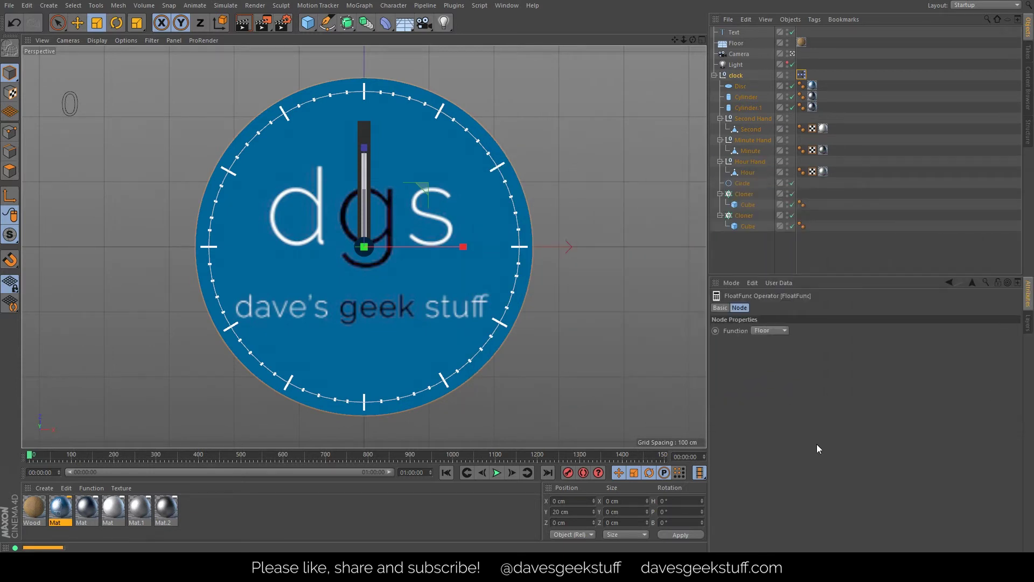
pyautogui.click(496, 473)
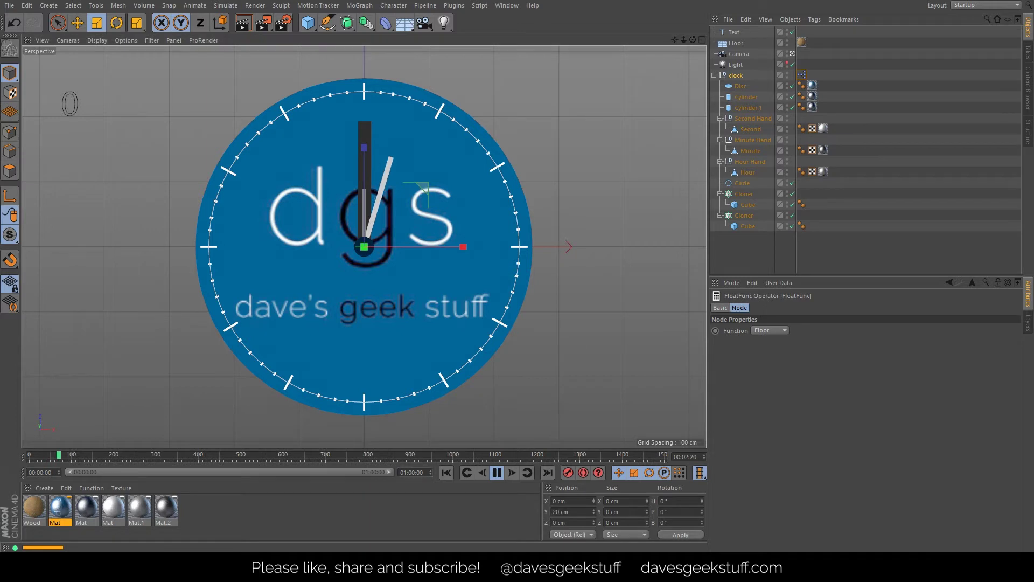
# Bring back and resize the XPresso Editor, and reconnect Floor's output to the second-hand Modulo and minute-hand Divide during playback.
pyautogui.moveTo(1029, 182); pyautogui.dragTo(562, 175)
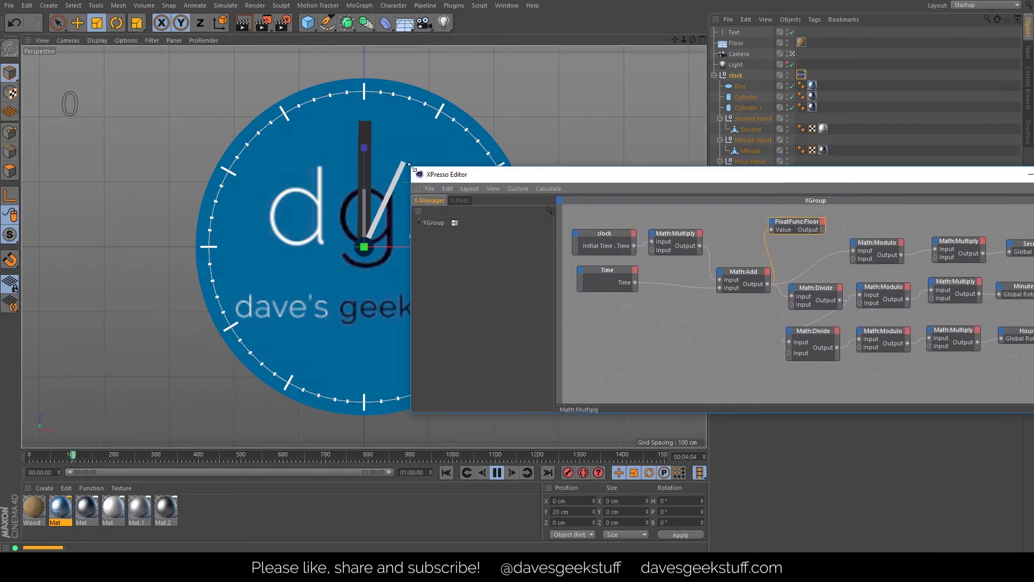
pyautogui.moveTo(415, 161); pyautogui.dragTo(477, 39)
pyautogui.moveTo(706, 55)
pyautogui.mouseDown()
pyautogui.moveTo(732, 25)
pyautogui.moveTo(696, 50)
pyautogui.moveTo(699, 61)
pyautogui.mouseUp()
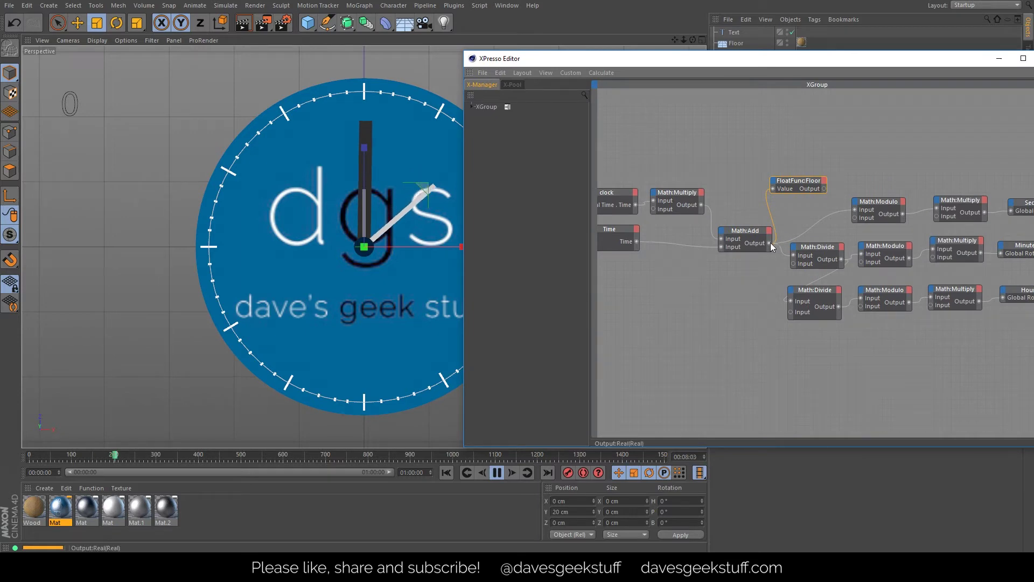
pyautogui.moveTo(824, 188); pyautogui.dragTo(853, 213)
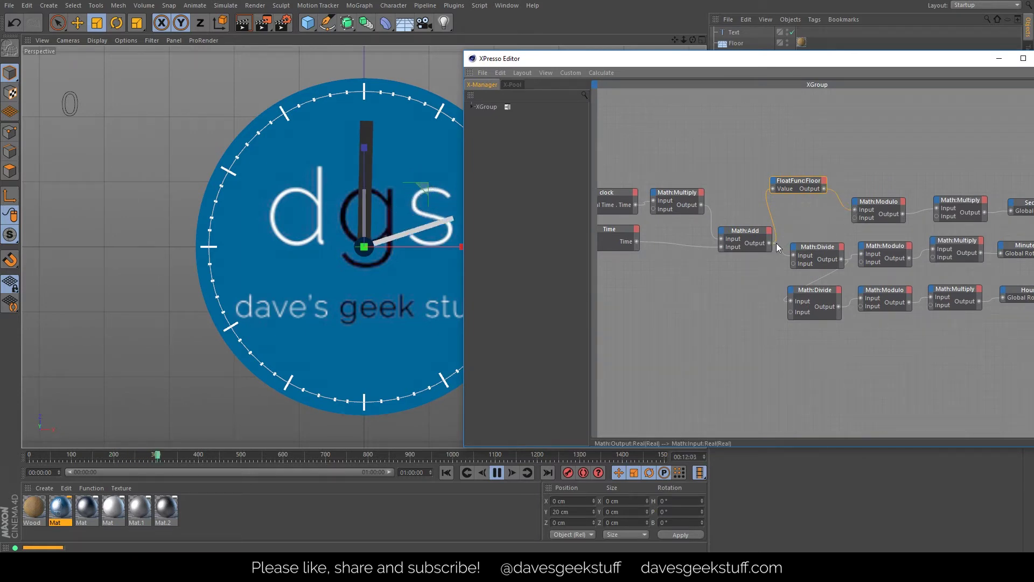
pyautogui.moveTo(824, 189); pyautogui.dragTo(793, 256)
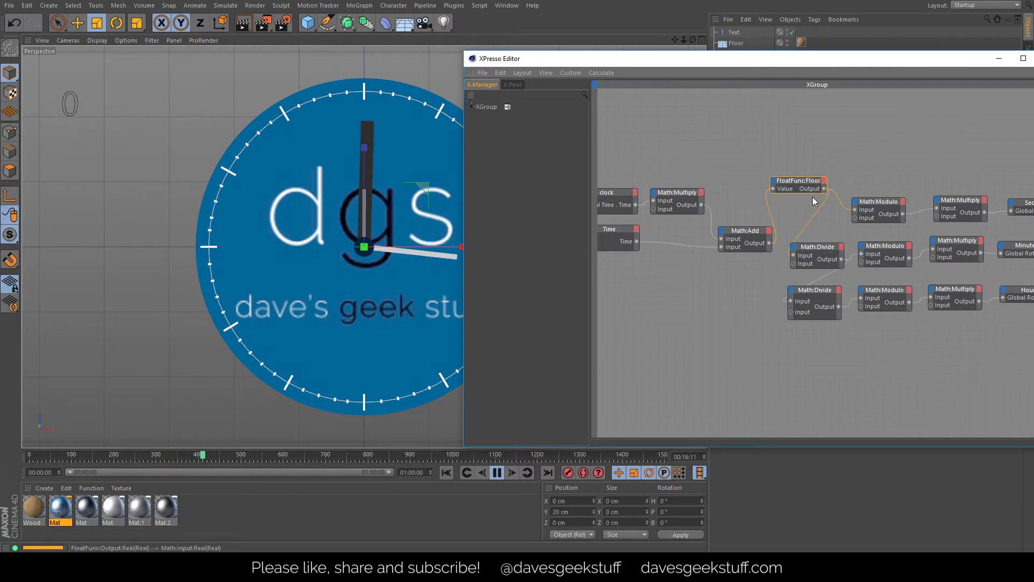
# Resize and reposition the XPresso Editor to compare the node network with the moving clock hands, and clear it from the viewport.
pyautogui.moveTo(802, 67); pyautogui.dragTo(997, 100)
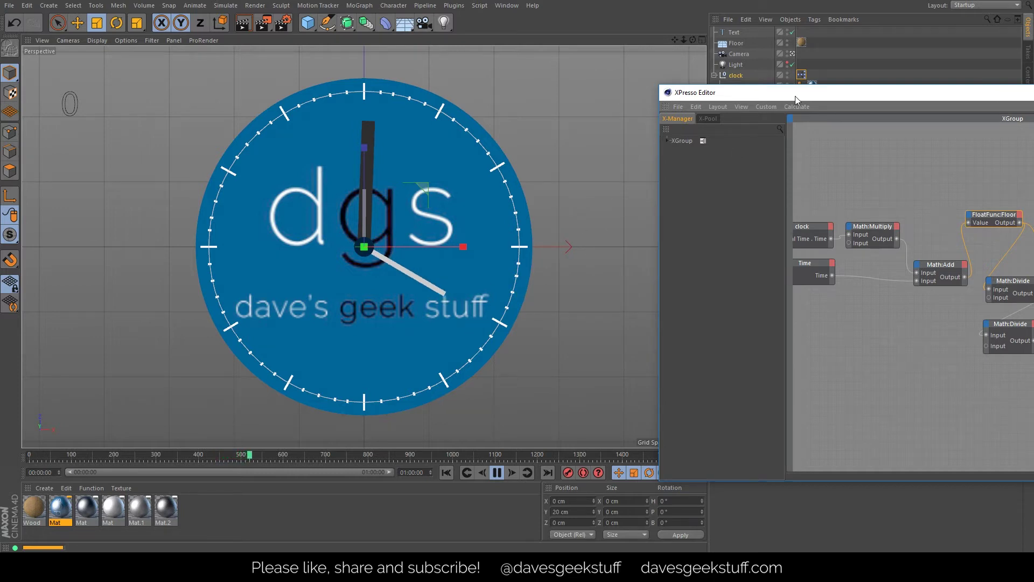
pyautogui.moveTo(795, 96); pyautogui.dragTo(531, 75)
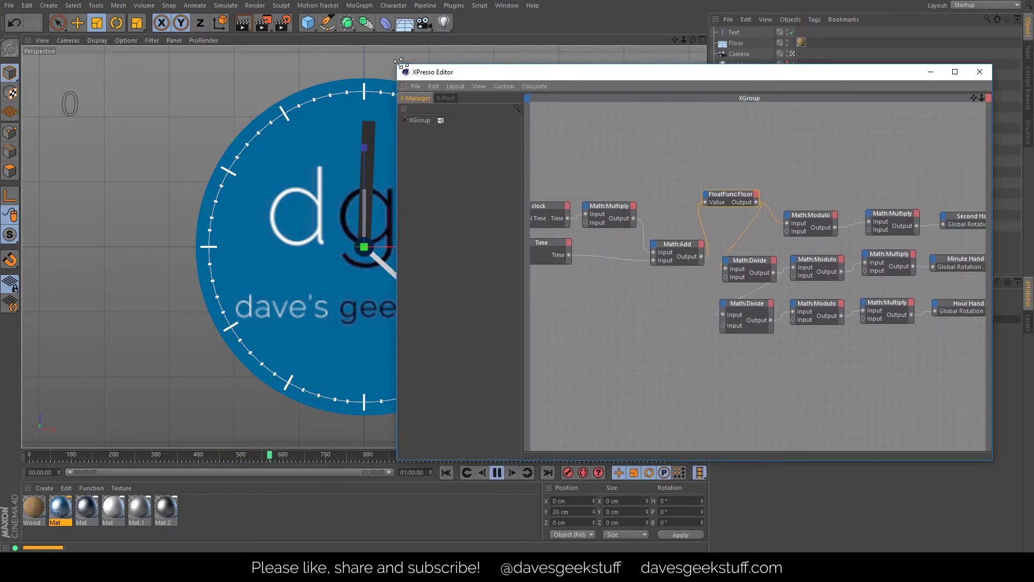
pyautogui.moveTo(396, 65); pyautogui.dragTo(573, 14)
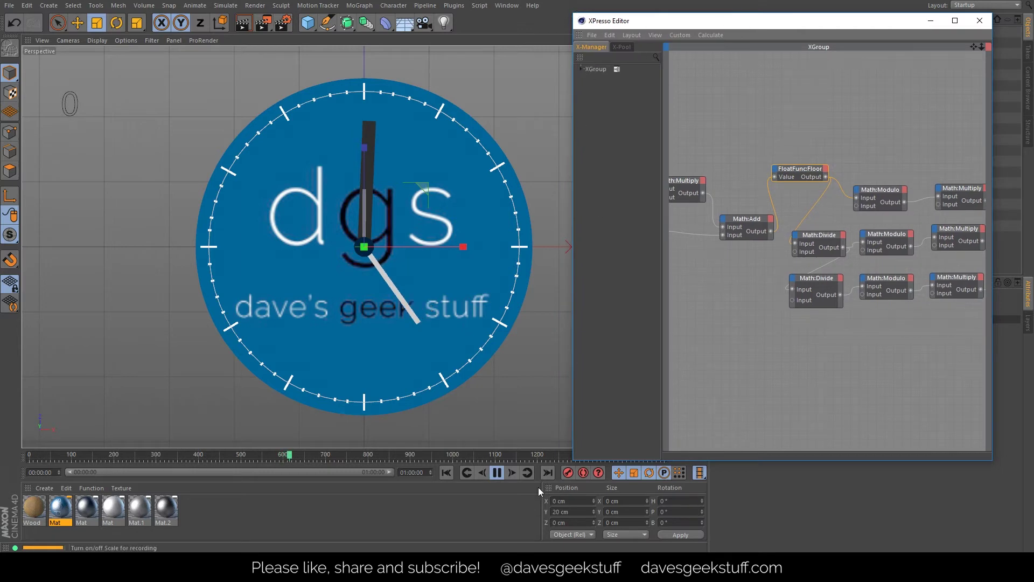
pyautogui.moveTo(569, 458); pyautogui.dragTo(210, 351)
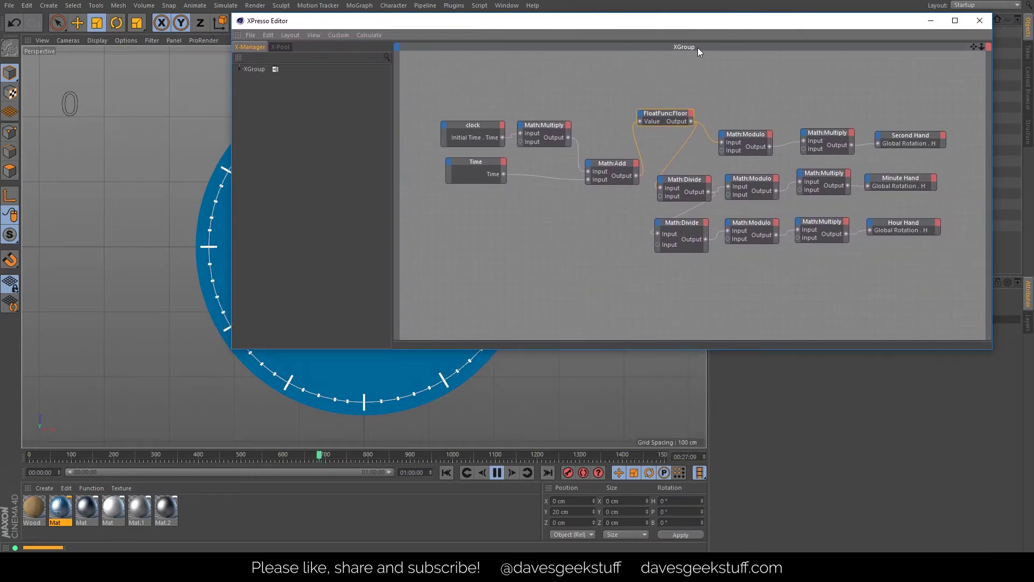
pyautogui.moveTo(700, 21); pyautogui.dragTo(535, 161)
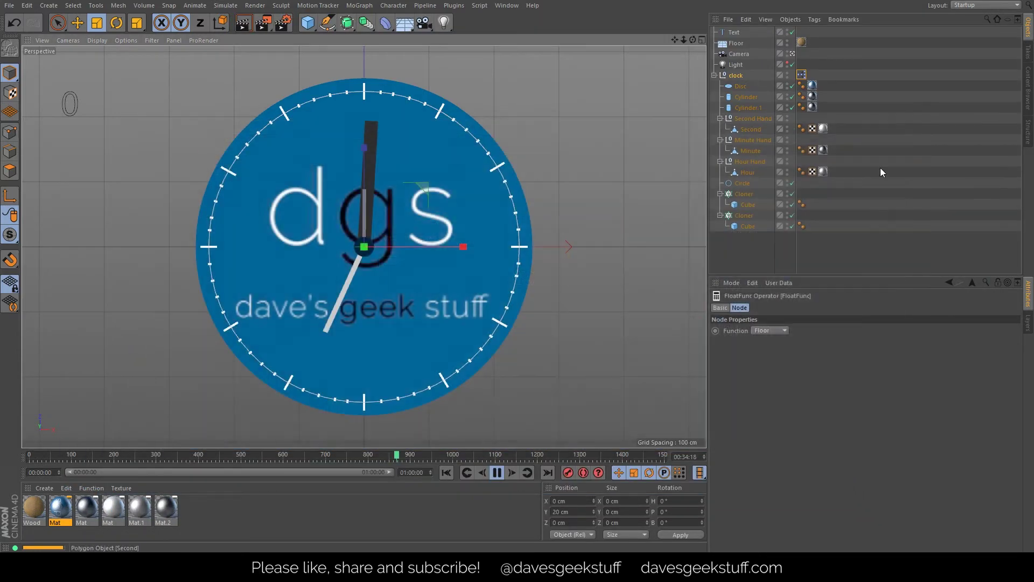
# Stop the playback and select the clock null to show its Initial Time user data.
pyautogui.click(497, 473)
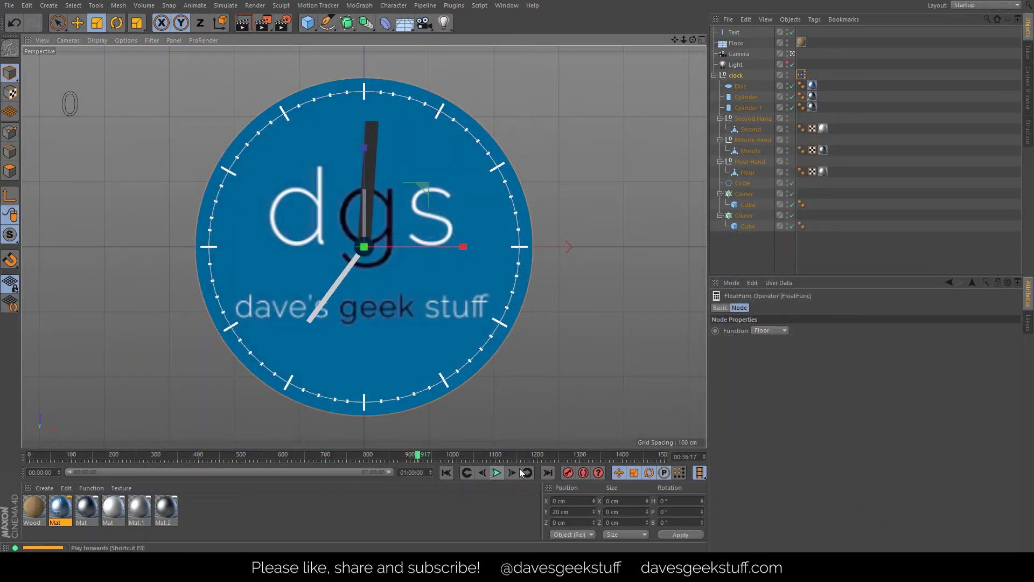
pyautogui.click(736, 75)
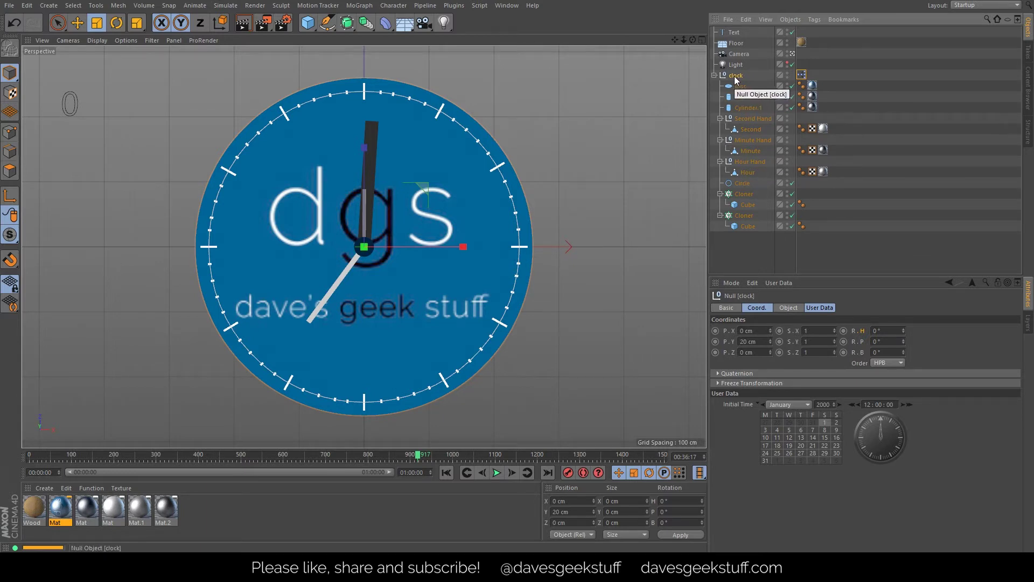
# Add a new user data entry named Time Multiplier to the clock null.
pyautogui.click(785, 284)
pyautogui.click(794, 296)
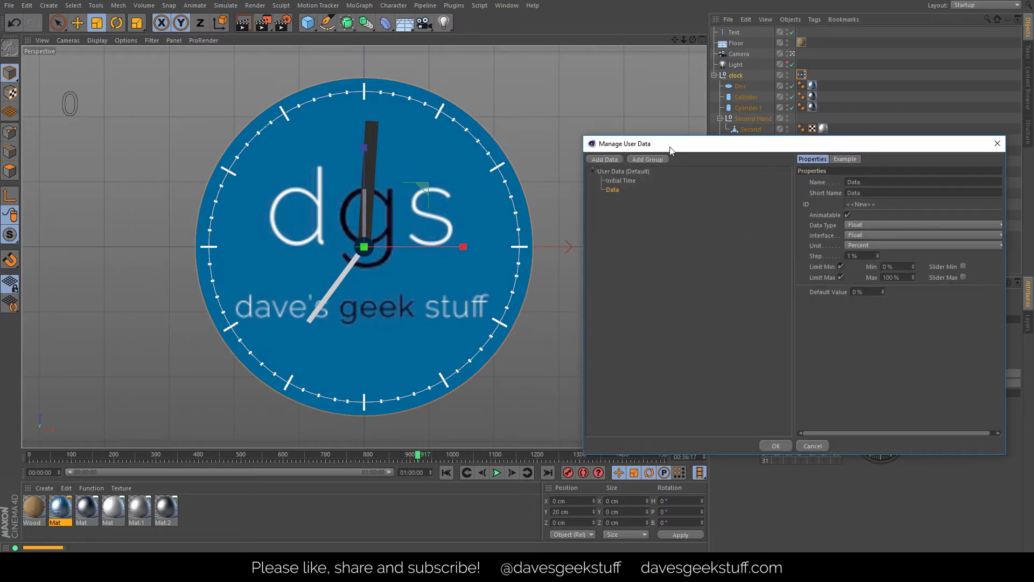
pyautogui.moveTo(671, 150); pyautogui.dragTo(399, 86)
pyautogui.moveTo(606, 118); pyautogui.dragTo(440, 106)
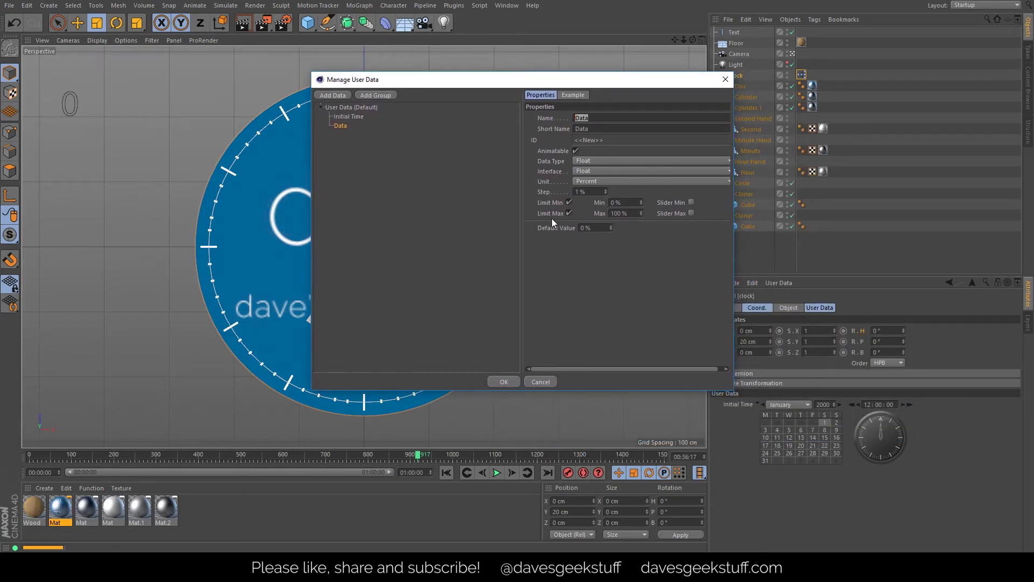
pyautogui.write('Multiplier')
pyautogui.press('Home')
pyautogui.write('Time')
pyautogui.press('Return')
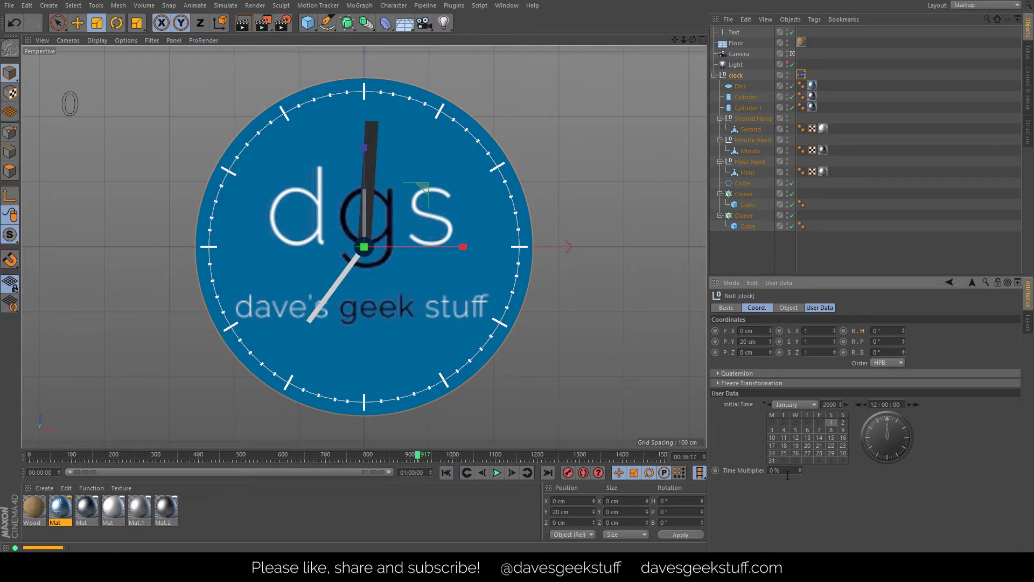
# Set the Time Multiplier user data's unit to Real and disable its minimum and maximum limits.
pyautogui.click(776, 282)
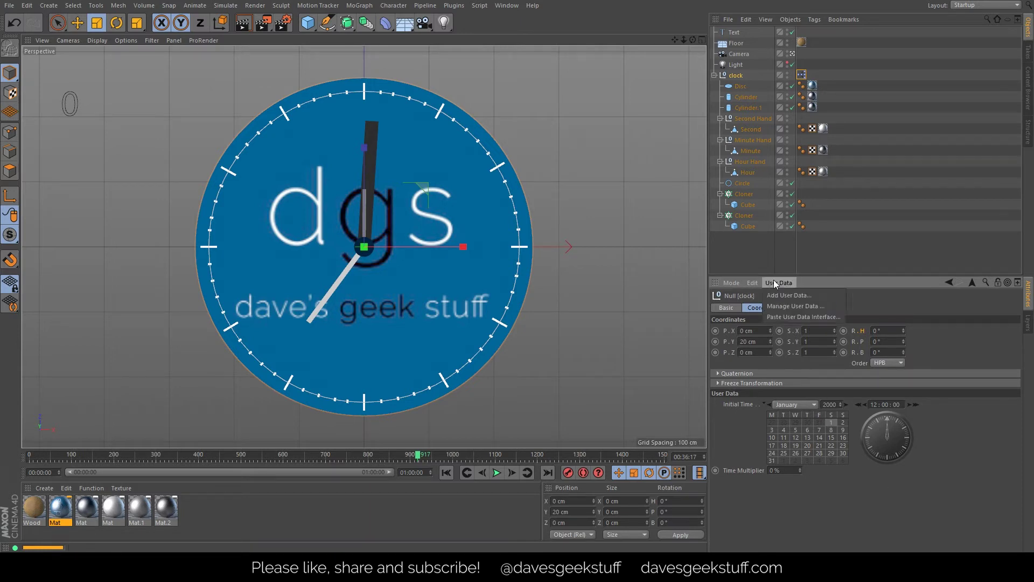
pyautogui.click(794, 306)
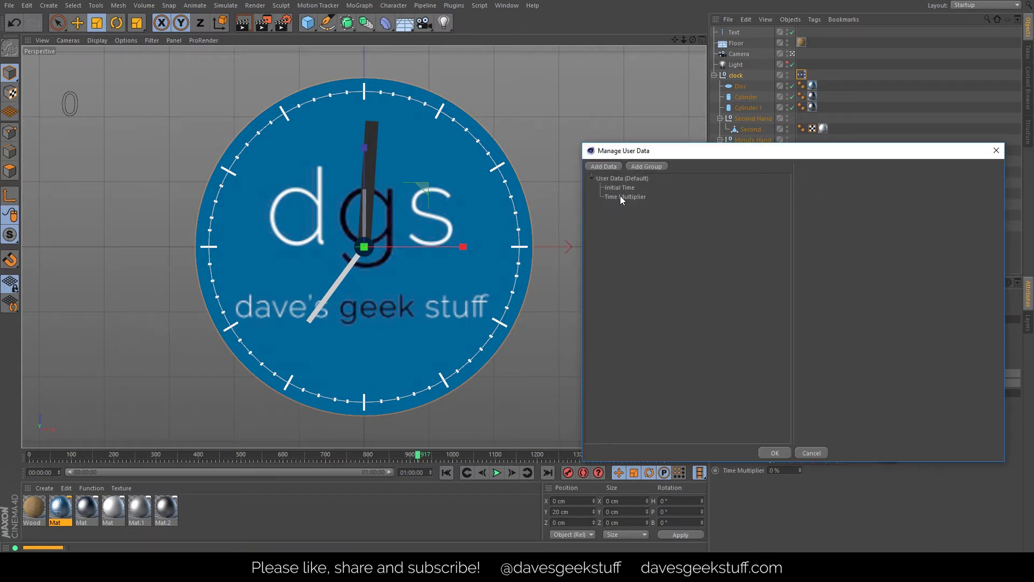
pyautogui.click(620, 196)
pyautogui.moveTo(676, 150); pyautogui.dragTo(328, 76)
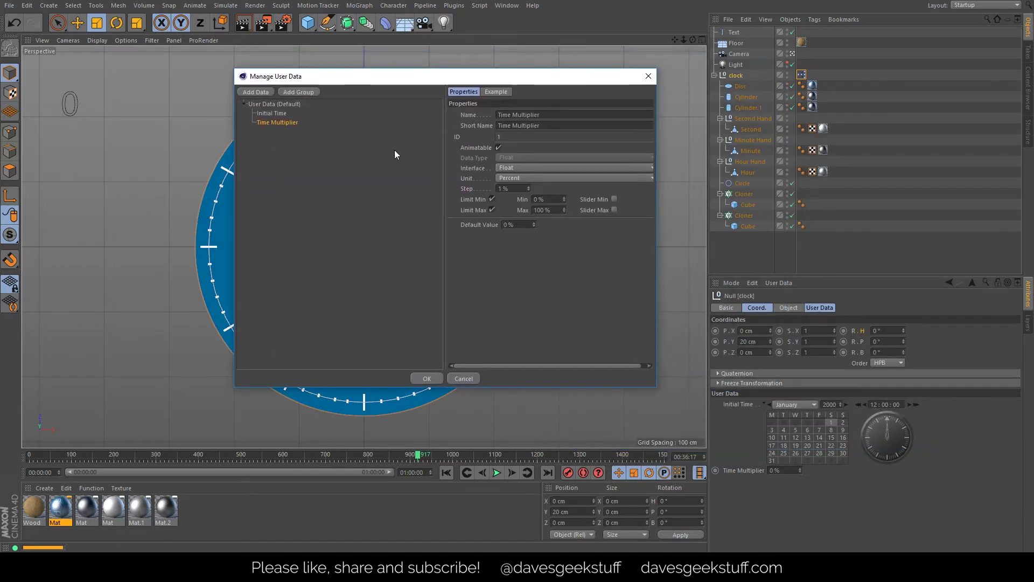
pyautogui.click(527, 178)
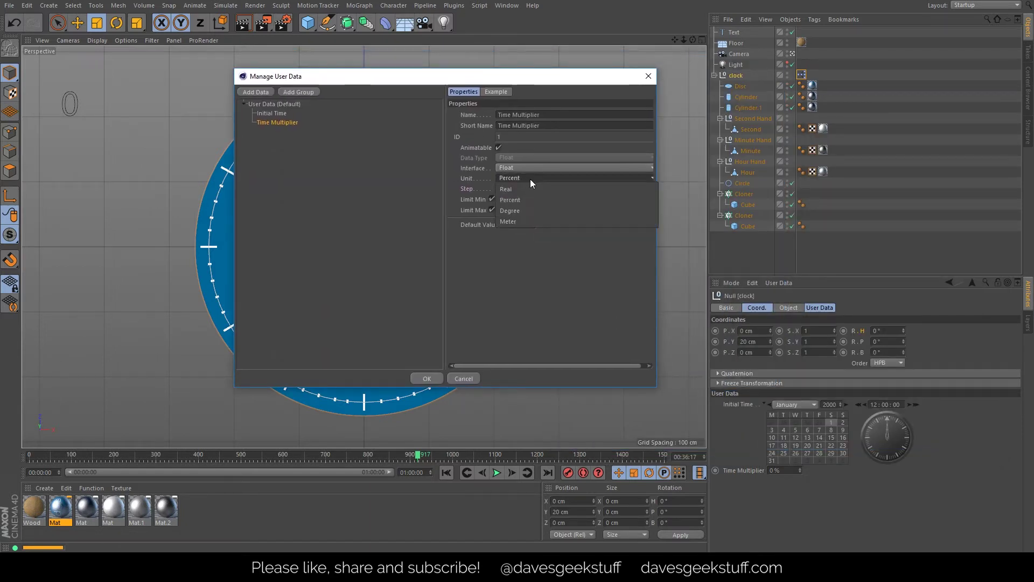
pyautogui.click(538, 189)
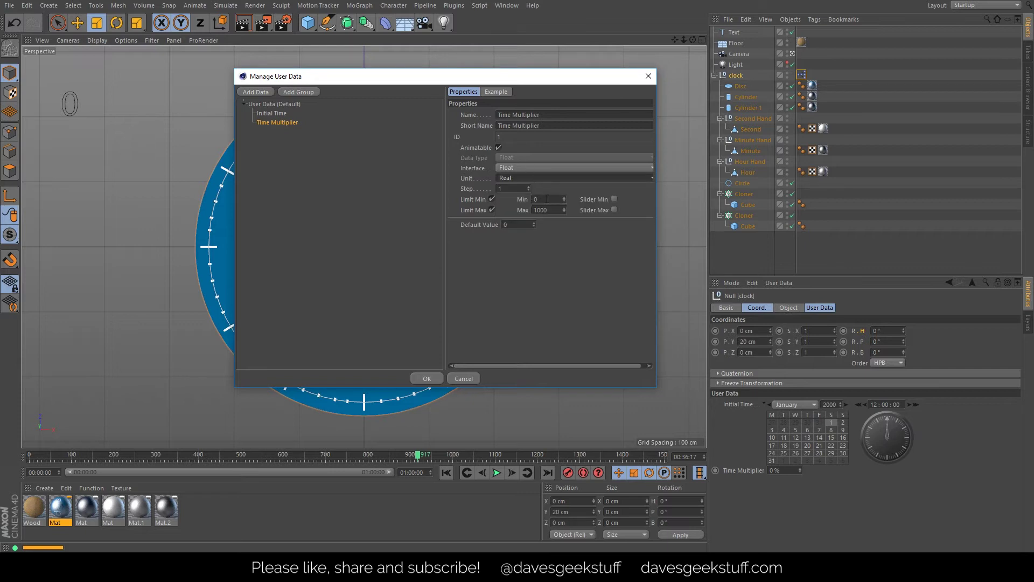
pyautogui.click(492, 209)
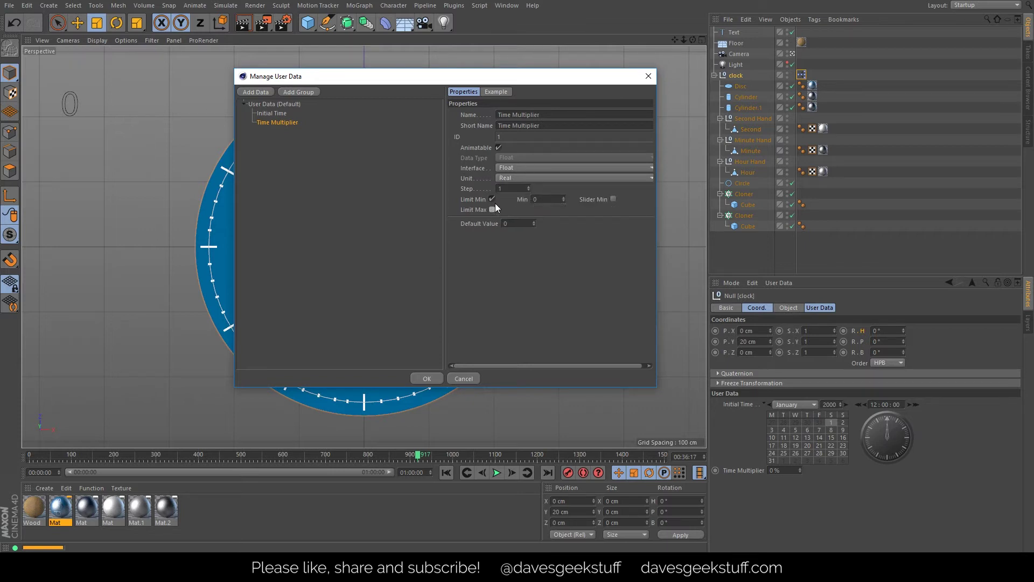
pyautogui.click(493, 199)
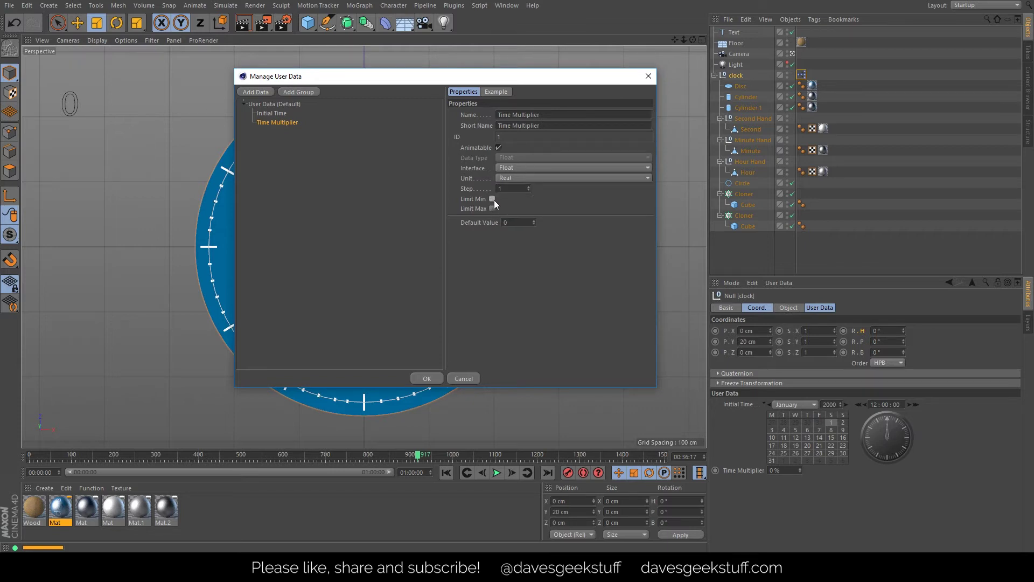
# Give the Time Multiplier a default value of 1 and a step of 0.01, and apply the settings.
pyautogui.click(521, 223)
pyautogui.moveTo(511, 189); pyautogui.dragTo(439, 185)
pyautogui.write('0.0')
pyautogui.press('Return')
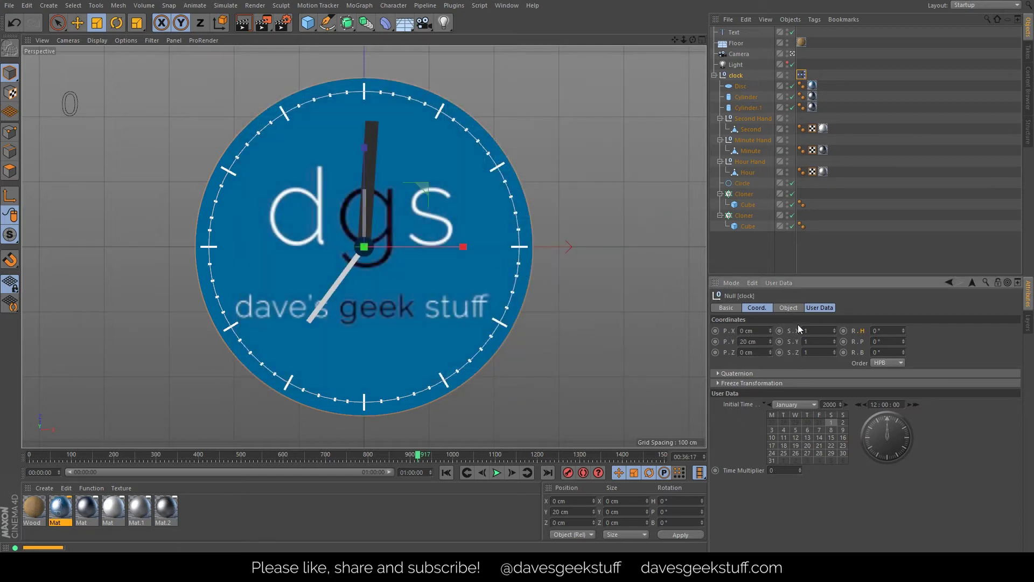
# Show only the clock's user data, check the Time Multiplier's step and default settings, and set its value to 1.
pyautogui.click(816, 309)
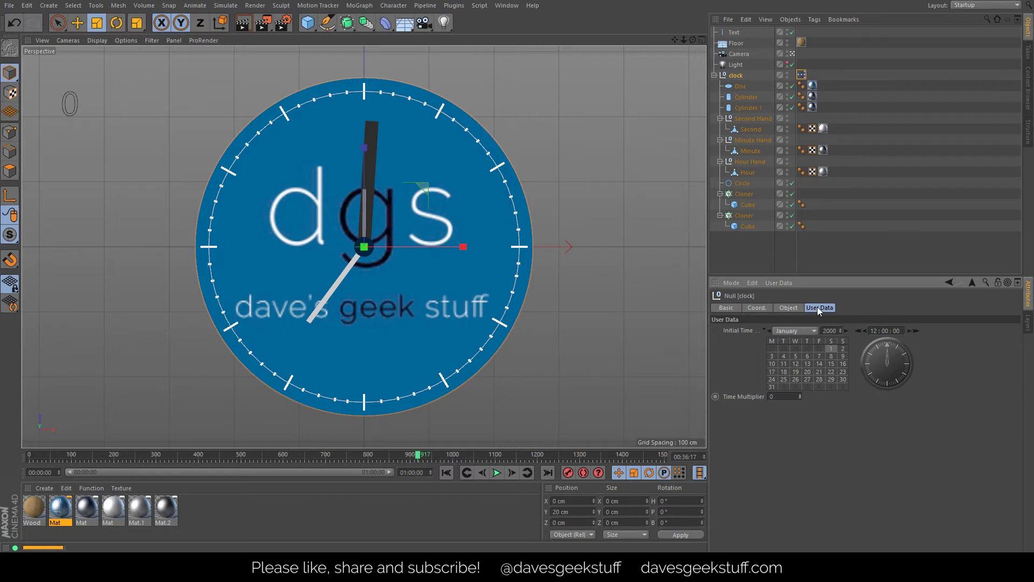
pyautogui.click(778, 282)
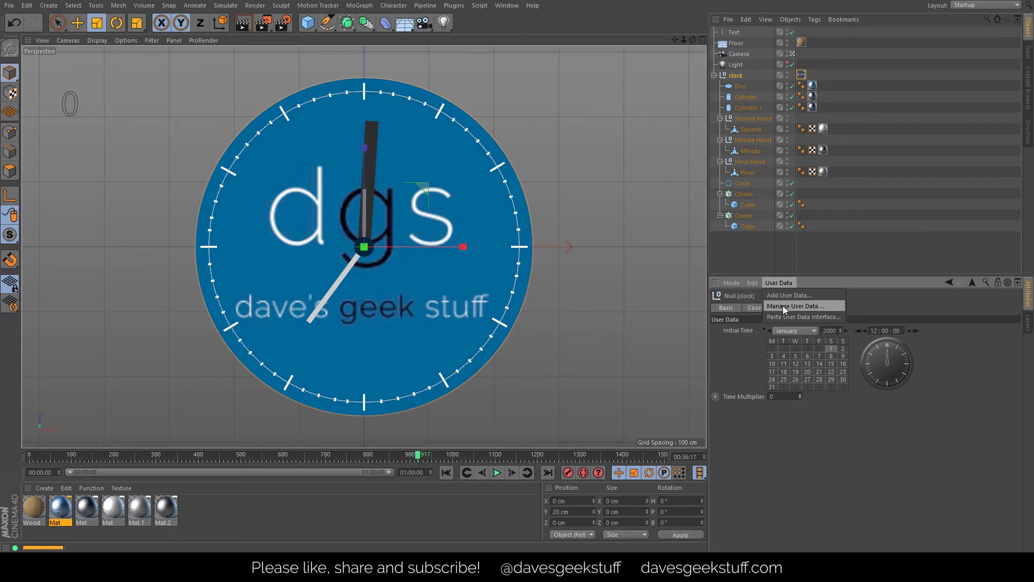
pyautogui.click(783, 305)
pyautogui.click(618, 198)
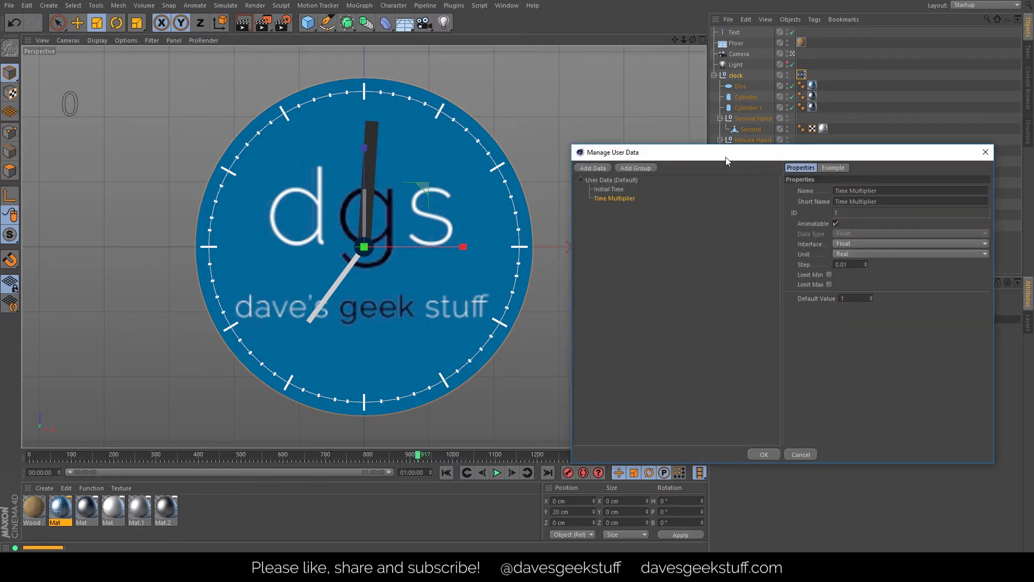
pyautogui.moveTo(725, 153); pyautogui.dragTo(451, 127)
pyautogui.click(572, 237)
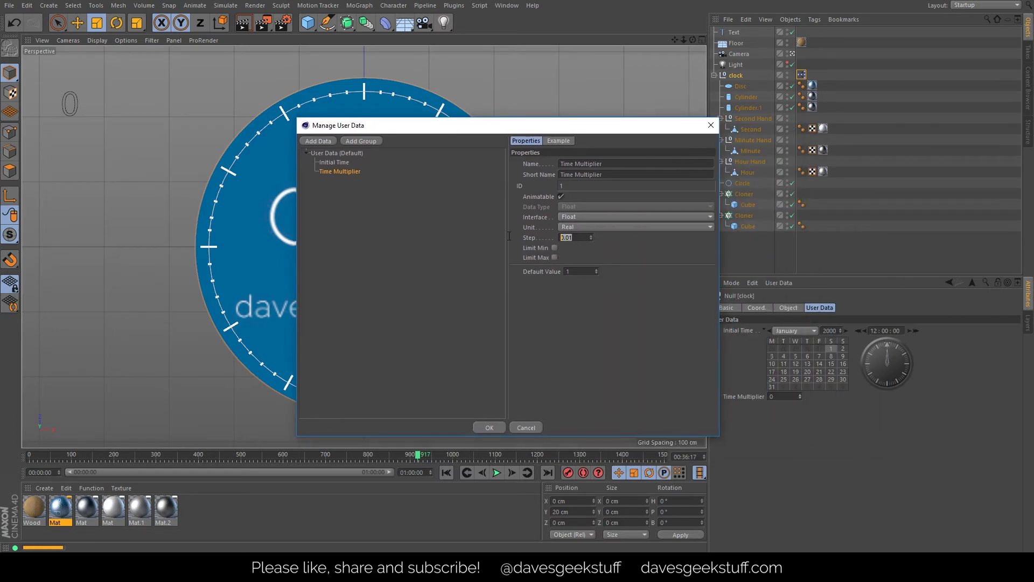
pyautogui.click(490, 428)
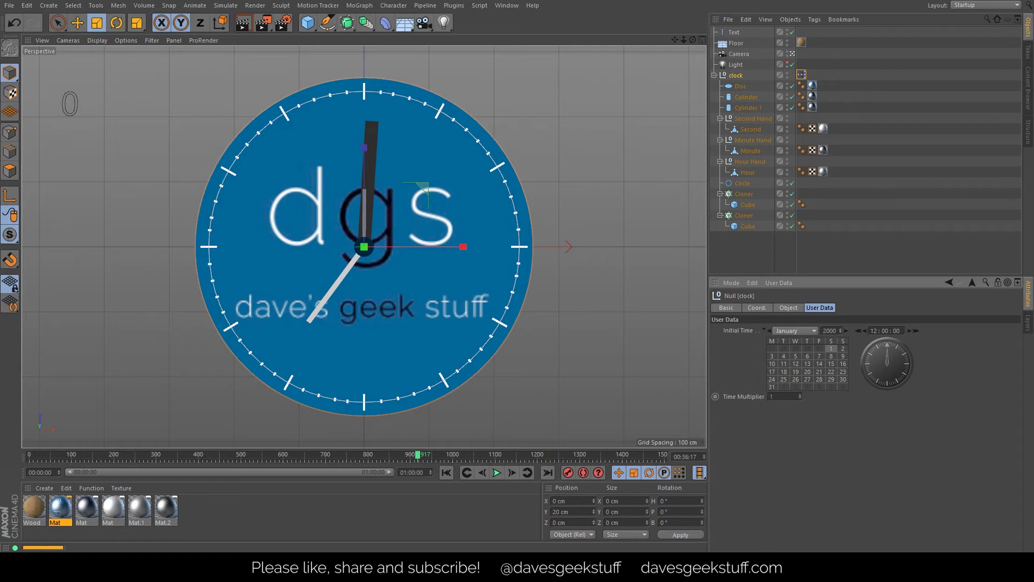
# Open the clock's XPresso network, enlarge the clock node and add a Time Multiplier output port to it.
pyautogui.doubleClick(802, 75)
pyautogui.moveTo(816, 75); pyautogui.dragTo(615, 123)
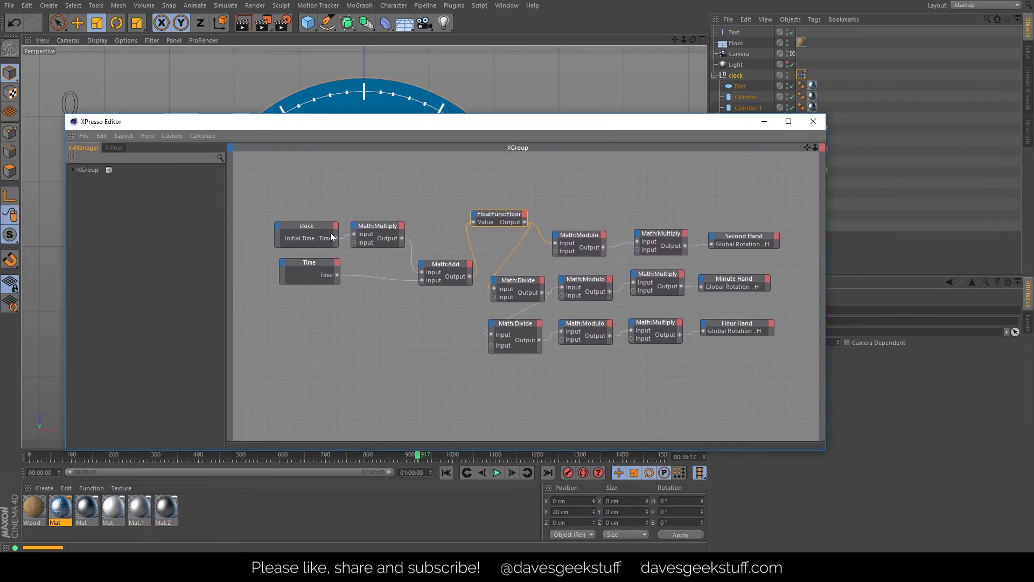
pyautogui.moveTo(314, 219); pyautogui.dragTo(314, 206)
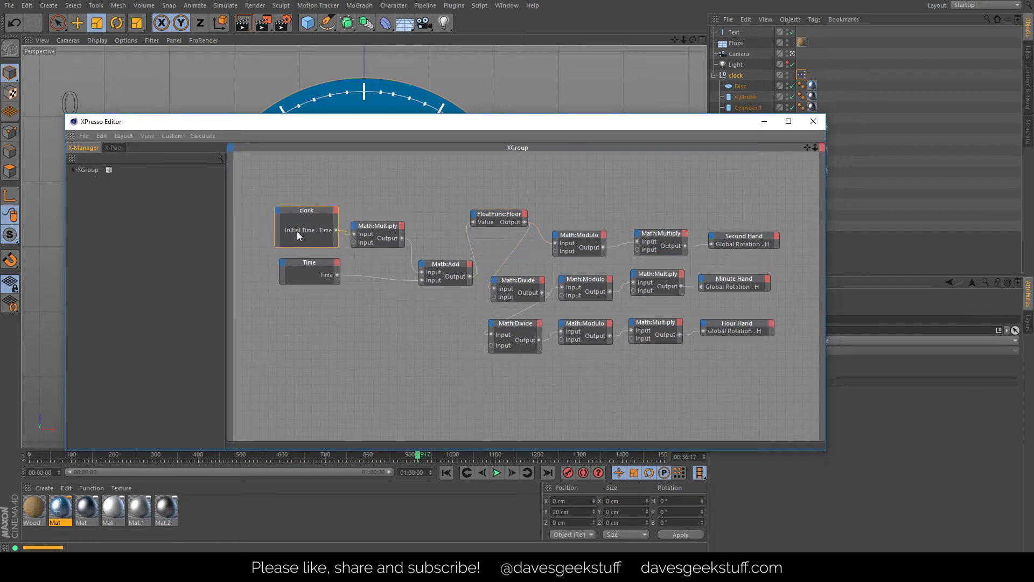
pyautogui.click(336, 211)
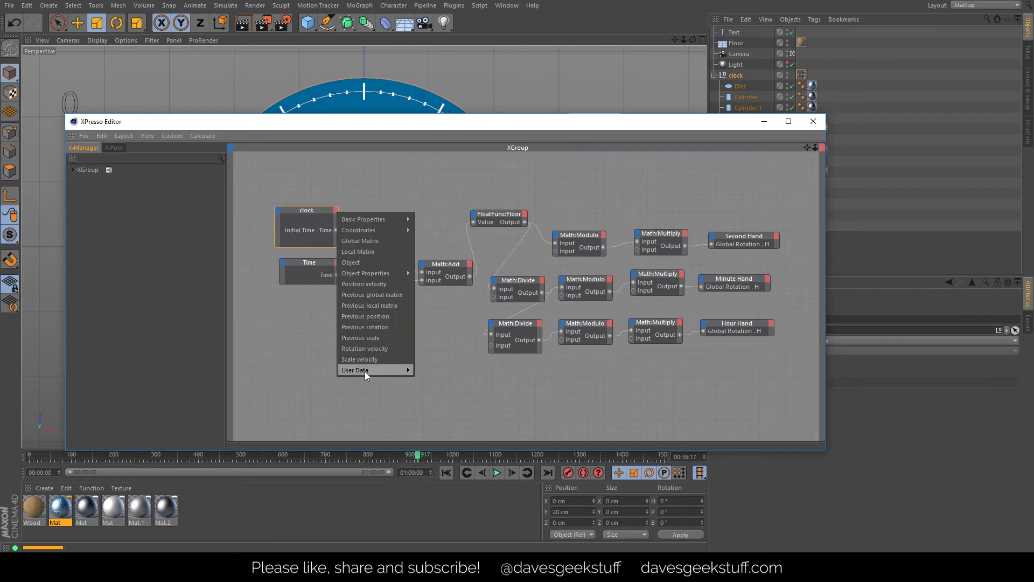
pyautogui.moveTo(409, 371)
pyautogui.click(433, 382)
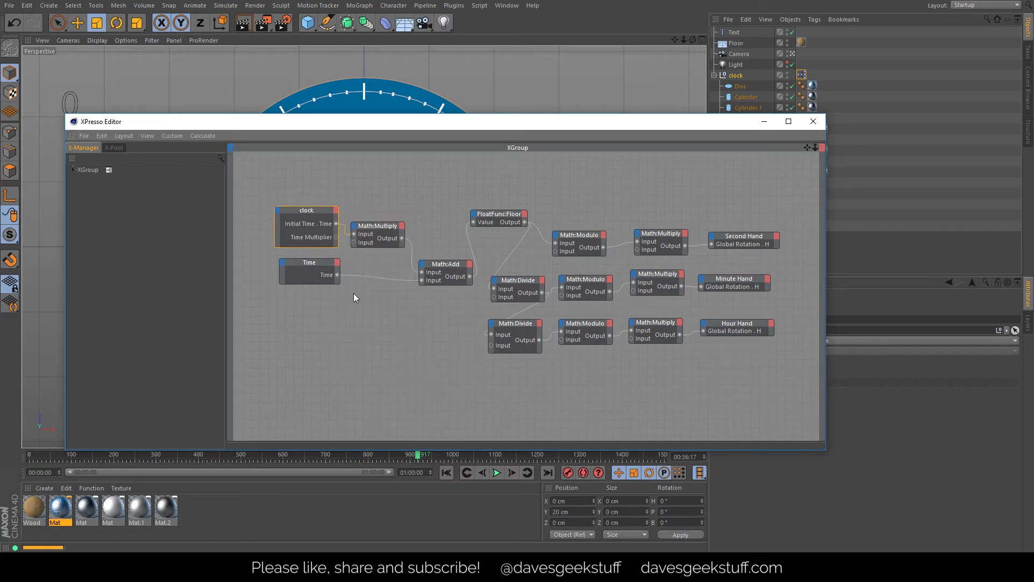
# Make room around the Time node, add a new Math node set to Multiply, and place it below the existing clock Multiply node.
pyautogui.moveTo(310, 263); pyautogui.dragTo(295, 278)
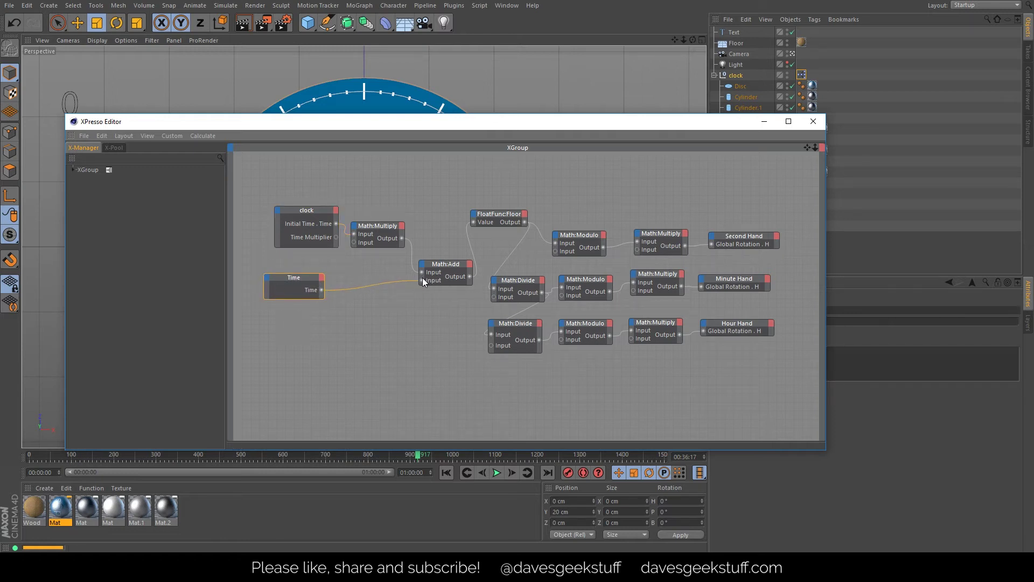
pyautogui.rightClick(359, 313)
pyautogui.moveTo(411, 320)
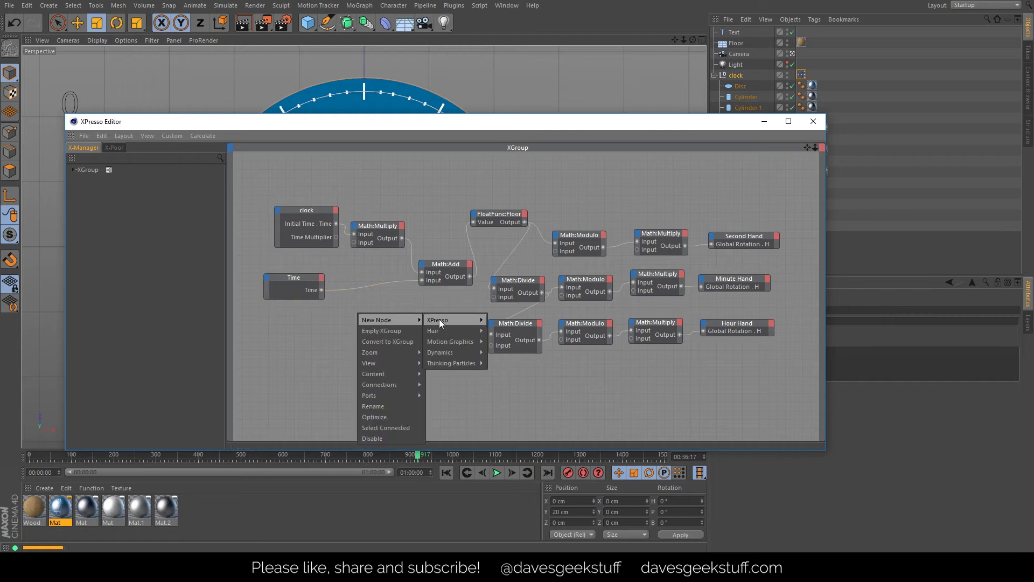
pyautogui.moveTo(467, 320)
pyautogui.moveTo(478, 364)
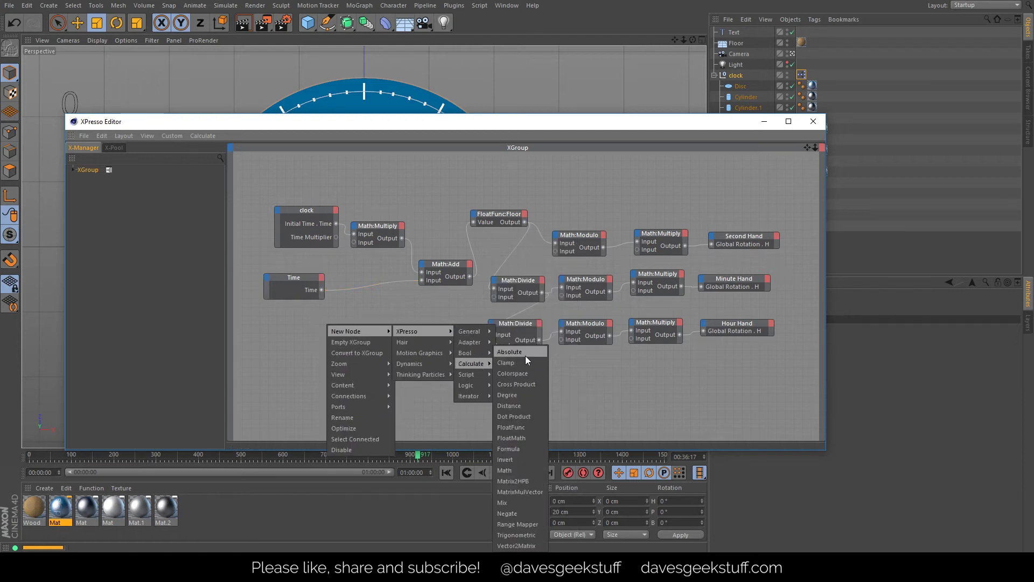
pyautogui.click(518, 470)
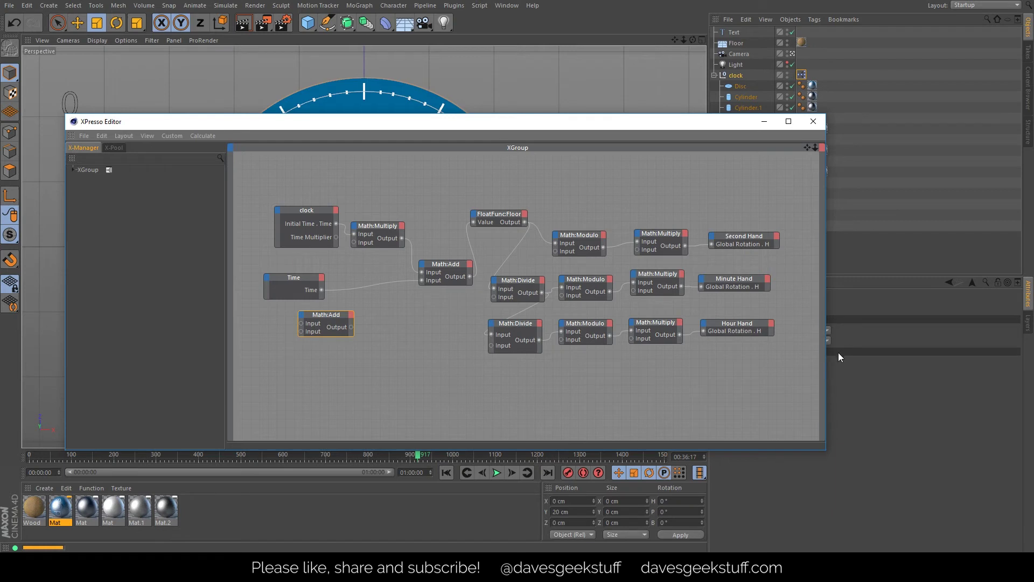
pyautogui.moveTo(826, 360); pyautogui.dragTo(742, 357)
pyautogui.click(780, 339)
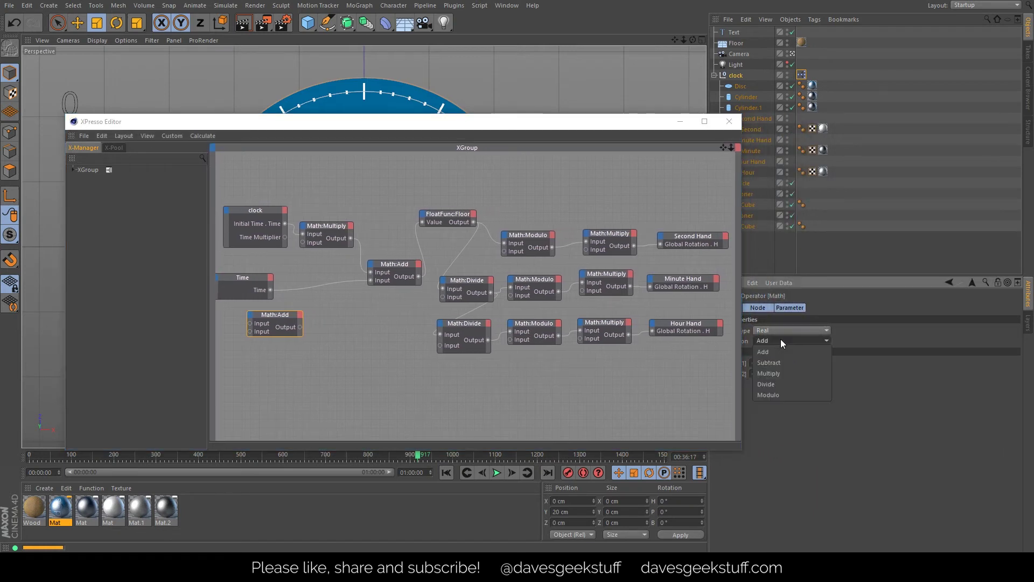
pyautogui.click(780, 370)
pyautogui.moveTo(272, 310); pyautogui.dragTo(322, 302)
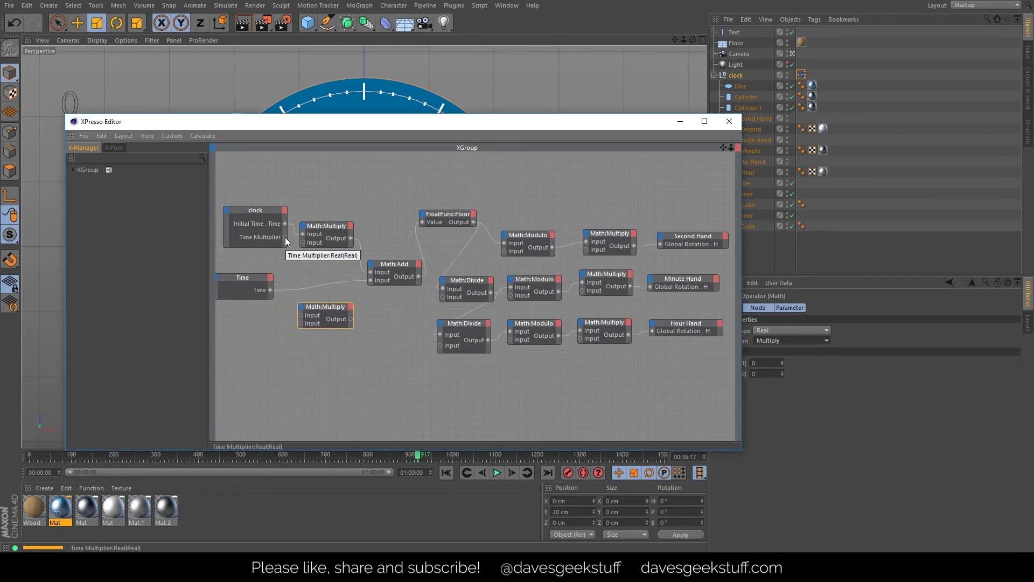
# Connect Time Multiplier and Time to the new Math:Multiply, feed its output into Math:Add's second input, and place it between them.
pyautogui.moveTo(285, 238); pyautogui.dragTo(291, 278)
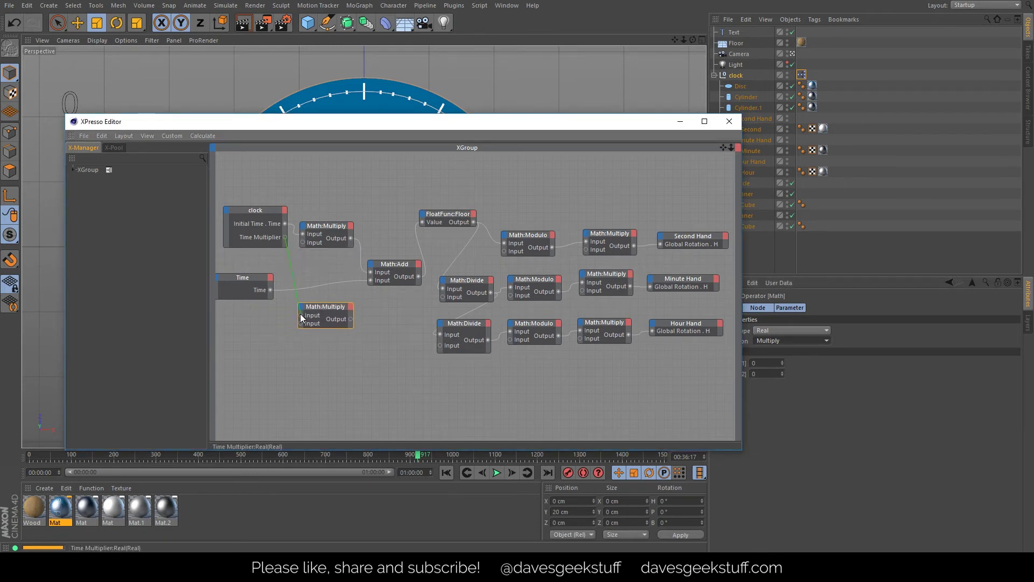
pyautogui.moveTo(299, 313); pyautogui.dragTo(300, 323)
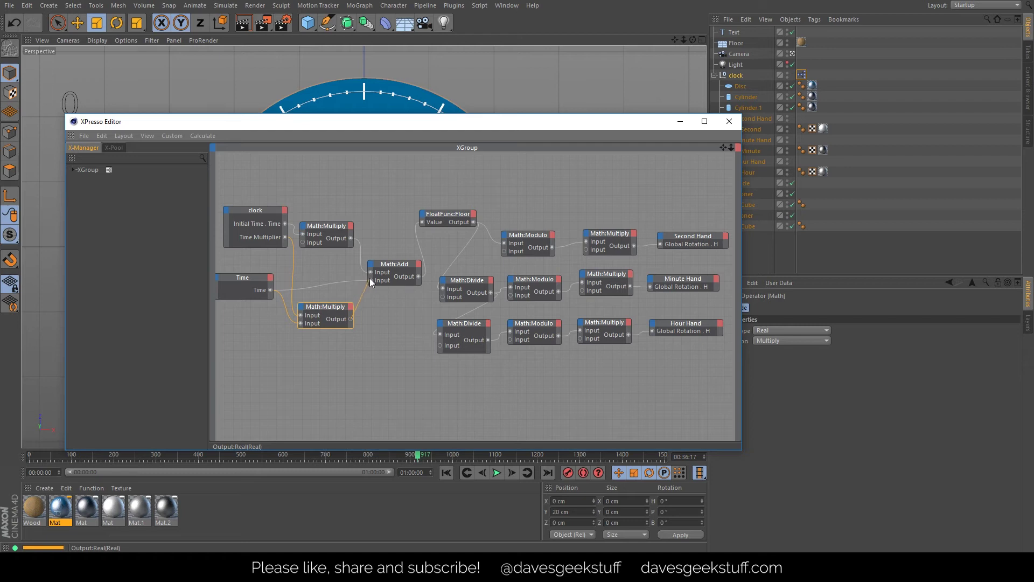
pyautogui.moveTo(370, 282); pyautogui.dragTo(371, 281)
pyautogui.moveTo(322, 306); pyautogui.dragTo(318, 273)
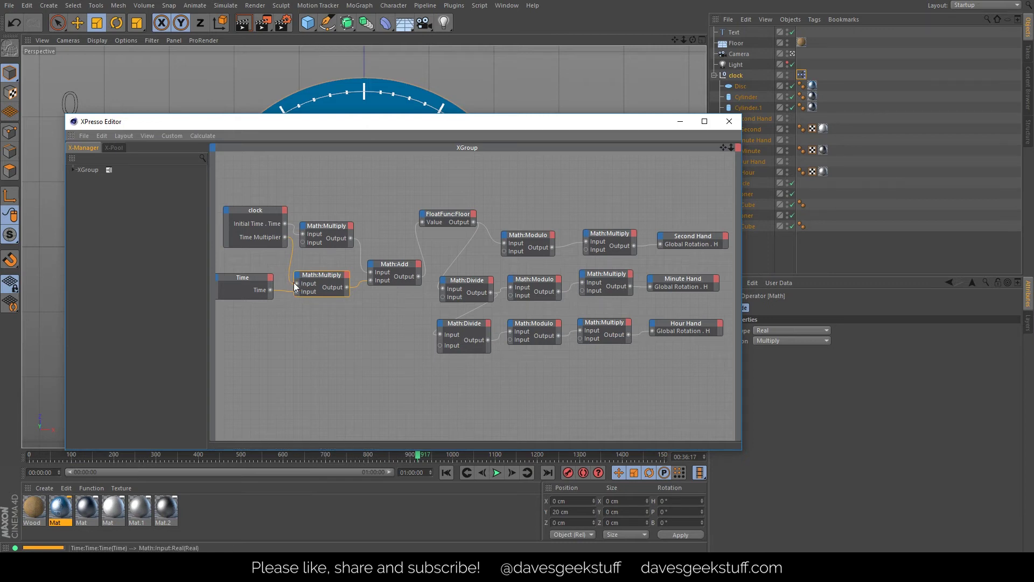
# Close the XPresso Editor and play the animation from the first frame.
pyautogui.click(730, 123)
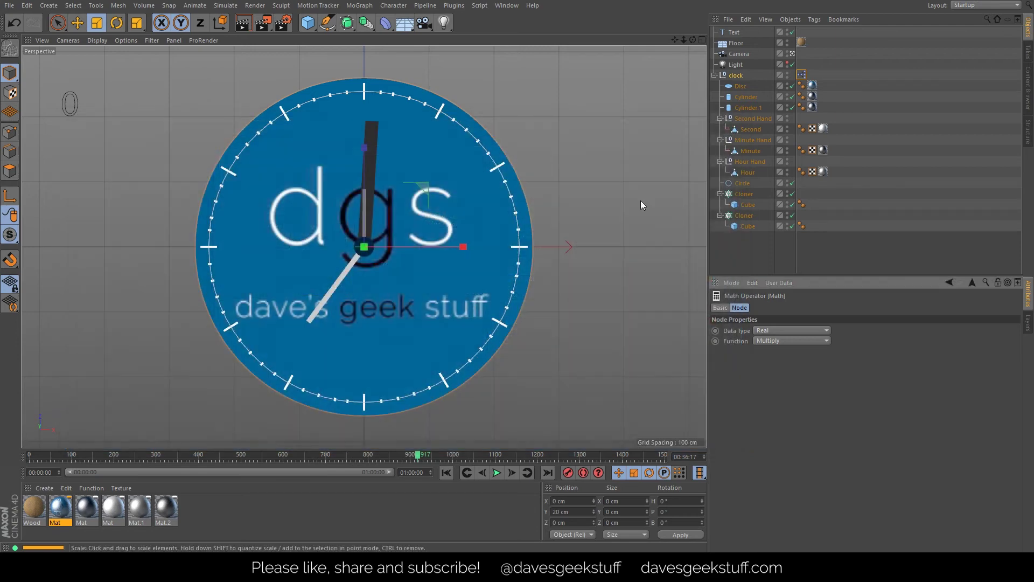
pyautogui.click(446, 473)
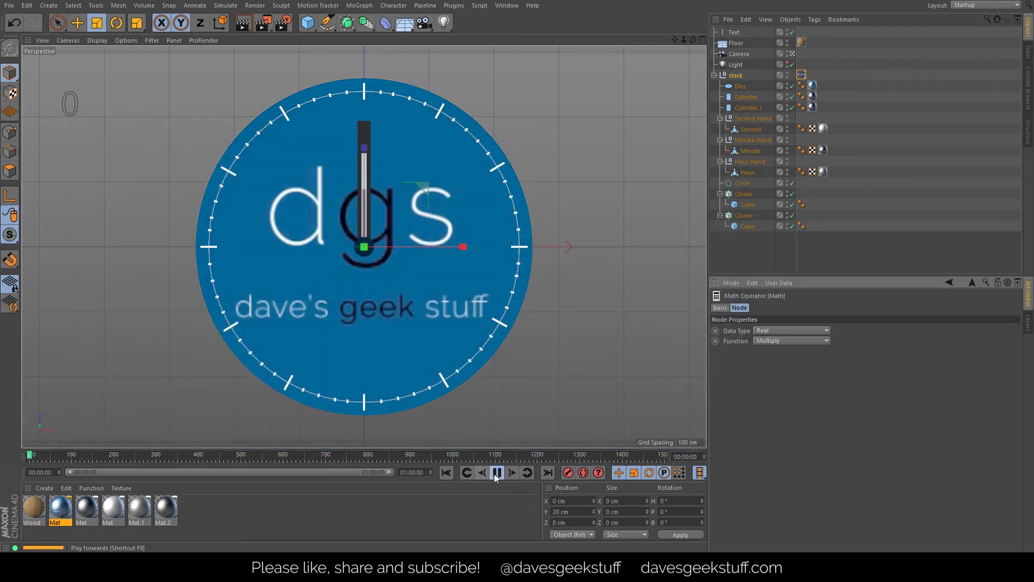
pyautogui.click(496, 473)
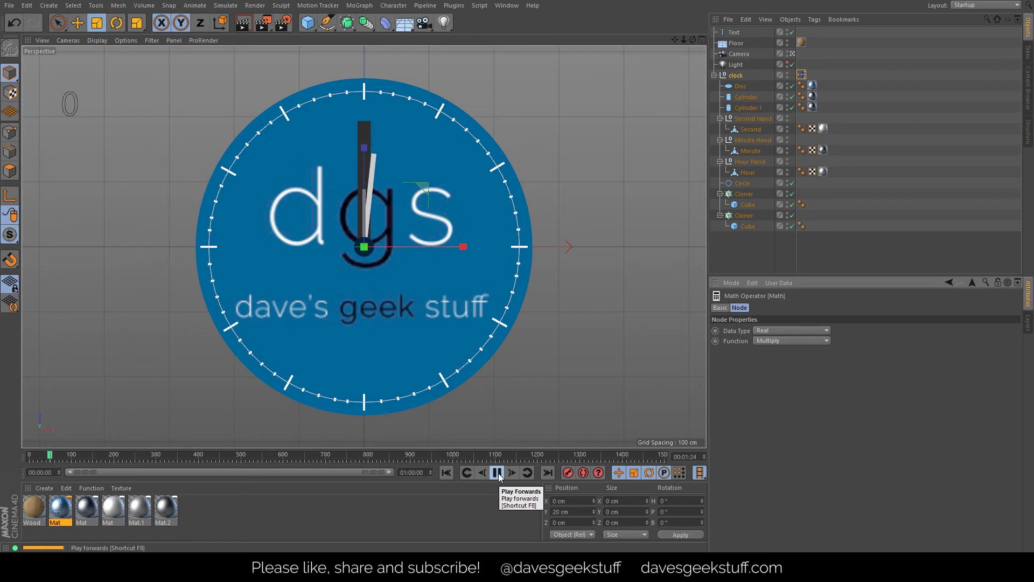
# Set the clock null's Time Multiplier to 10 while the animation plays.
pyautogui.click(734, 76)
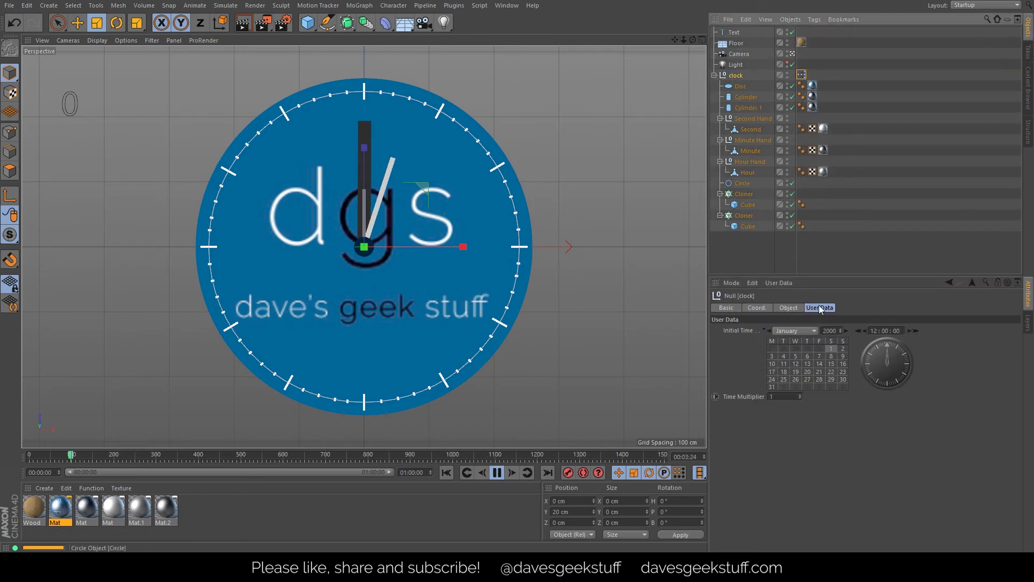
pyautogui.moveTo(778, 396); pyautogui.dragTo(759, 391)
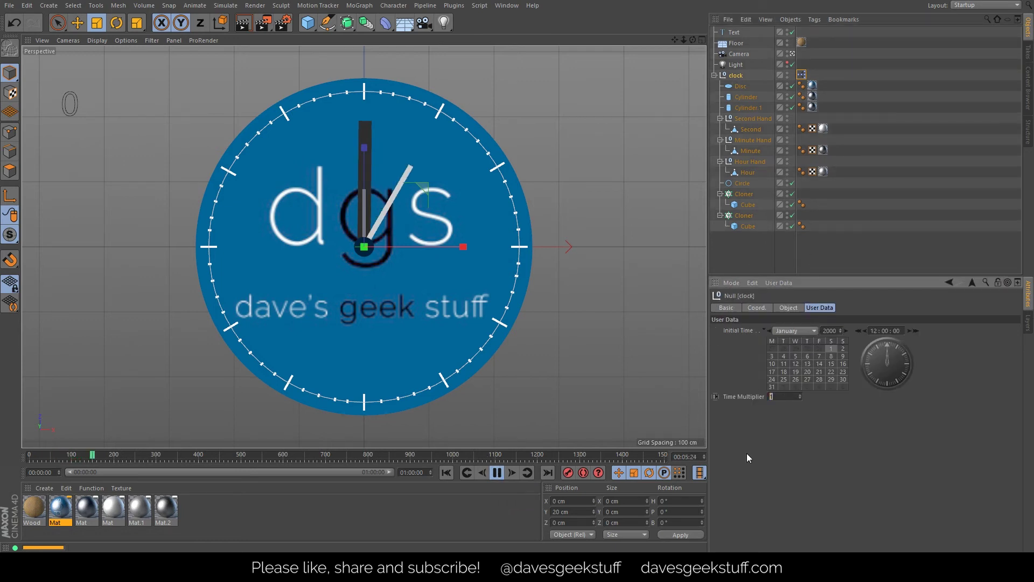
pyautogui.write('10')
pyautogui.press('Return')
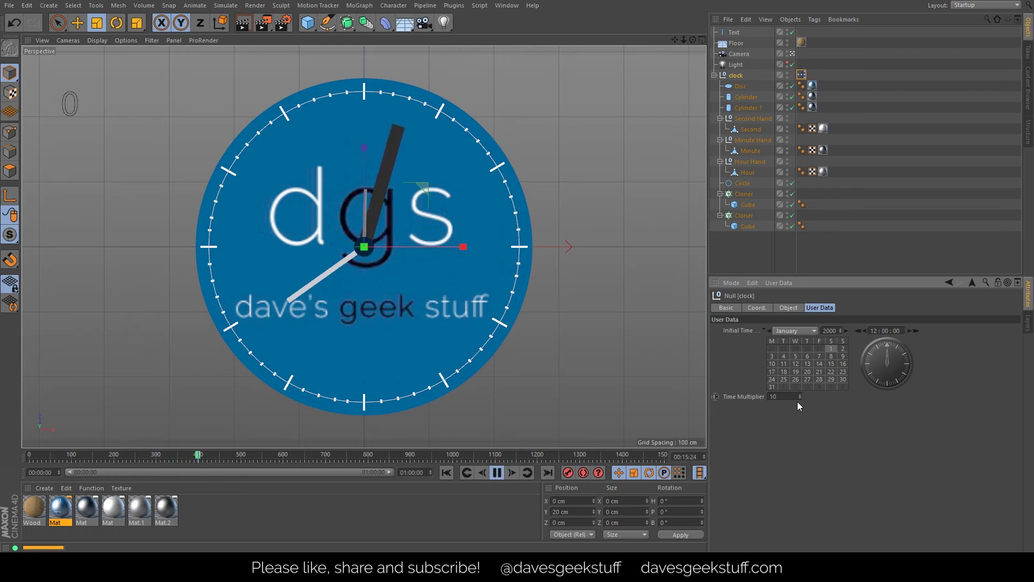
# Try Time Multiplier values of 60 and 3600 on the clock null while the animation plays.
pyautogui.moveTo(780, 396); pyautogui.dragTo(757, 399)
pyautogui.write('60')
pyautogui.press('Return')
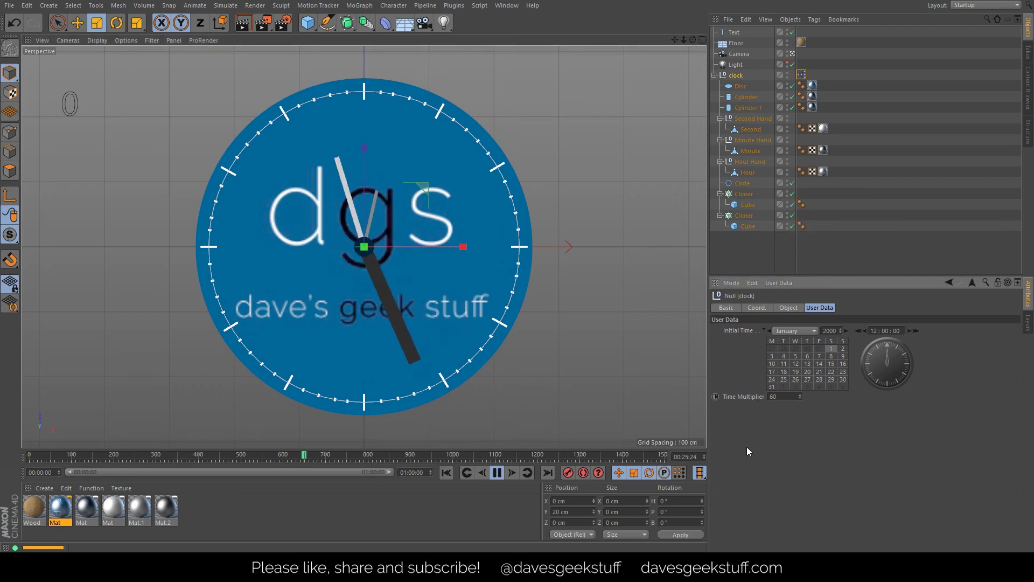
pyautogui.click(777, 397)
pyautogui.write('3600')
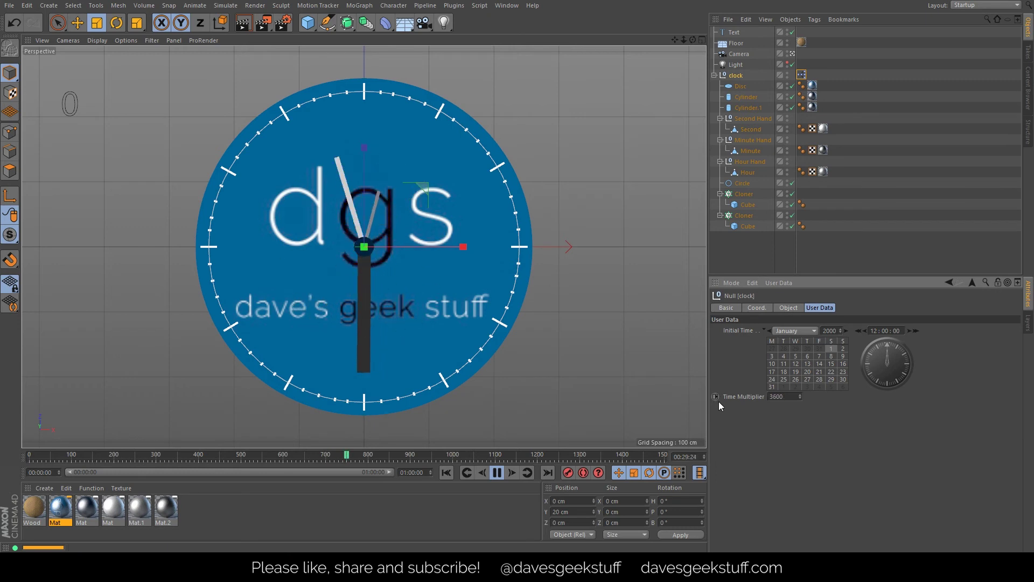
pyautogui.press('Return')
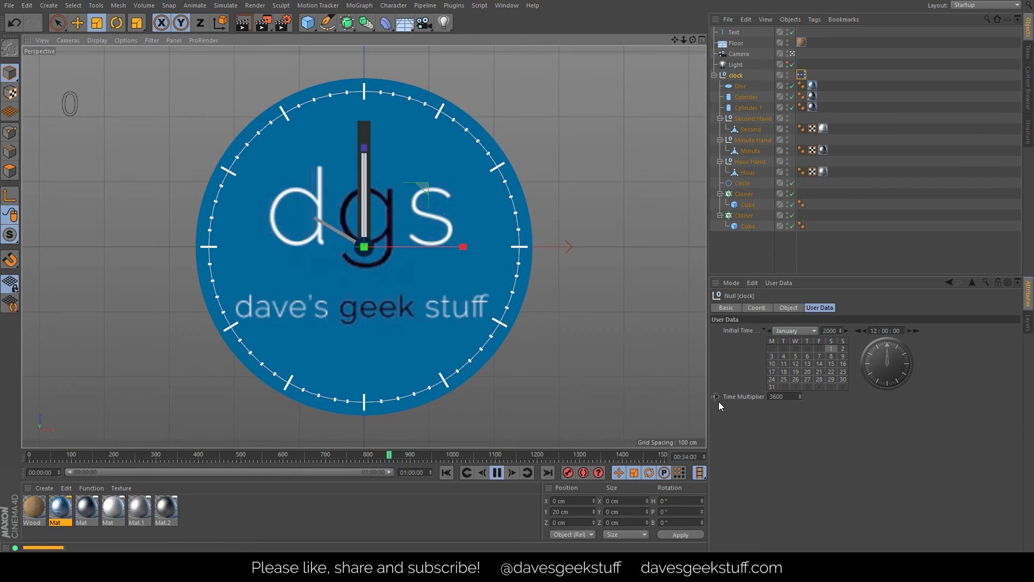
# Set the clock's Time Multiplier to 1, then stop playback and return to the first frame.
pyautogui.moveTo(788, 397); pyautogui.dragTo(703, 394)
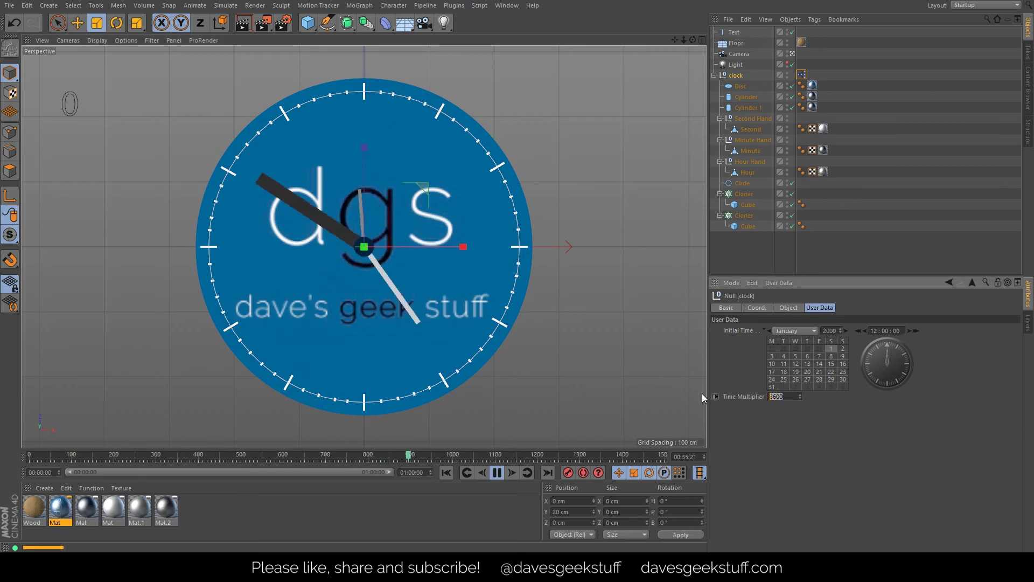
pyautogui.write('1')
pyautogui.press('Return')
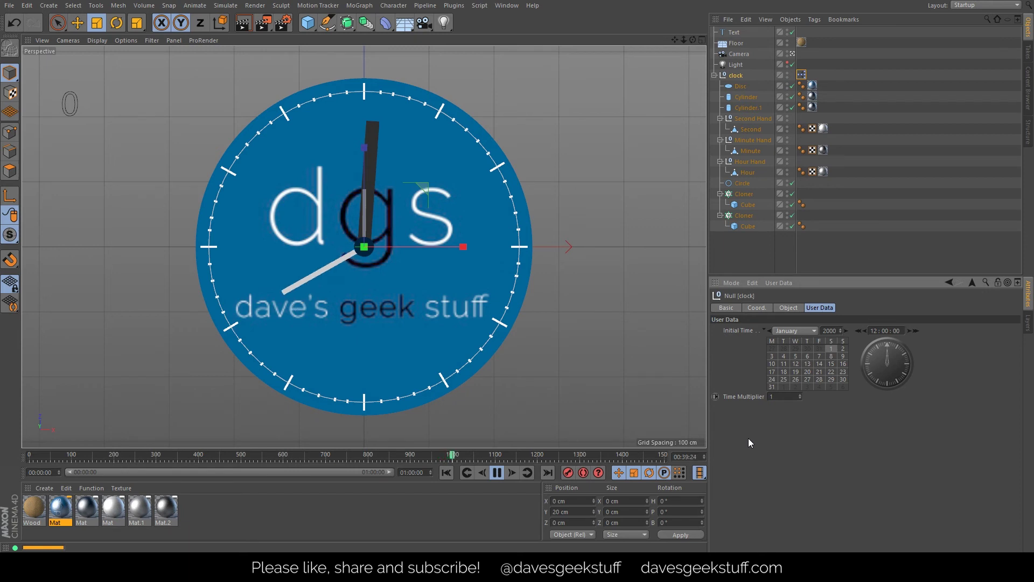
pyautogui.click(497, 472)
pyautogui.click(446, 472)
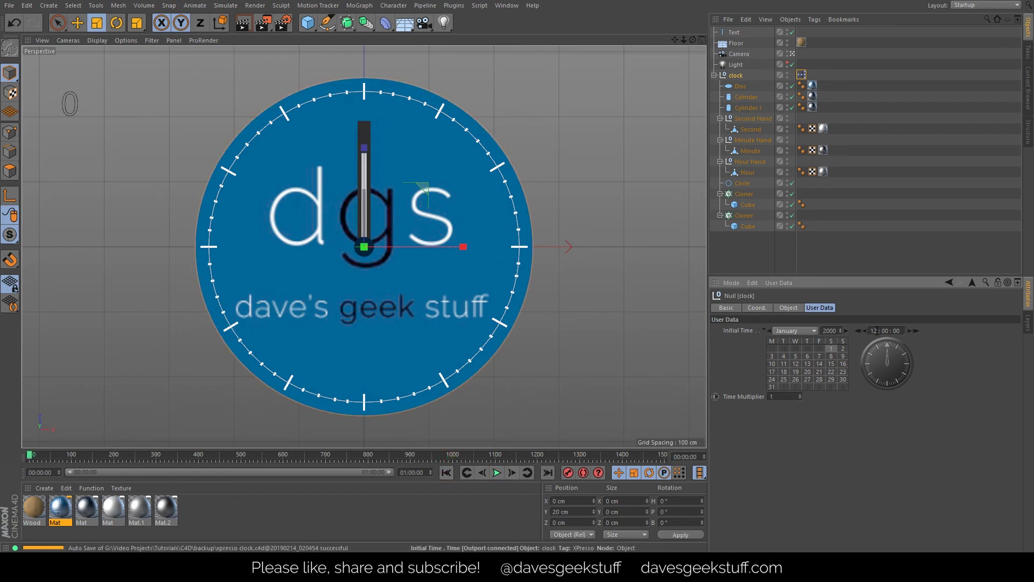
# Set the clock's Initial Time to 06:15:18 and its Time Multiplier to 4.
pyautogui.doubleClick(872, 331)
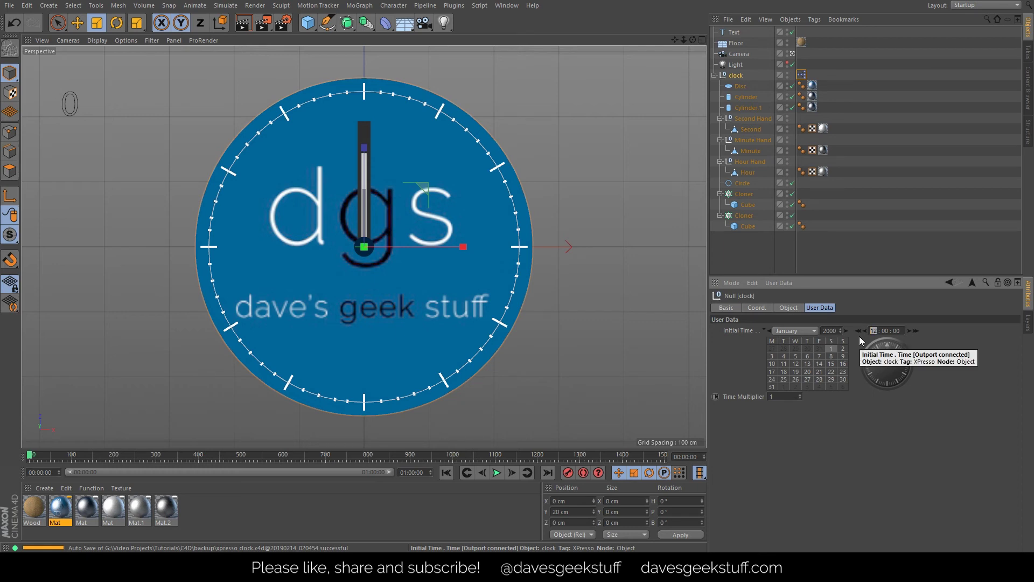
pyautogui.write('6')
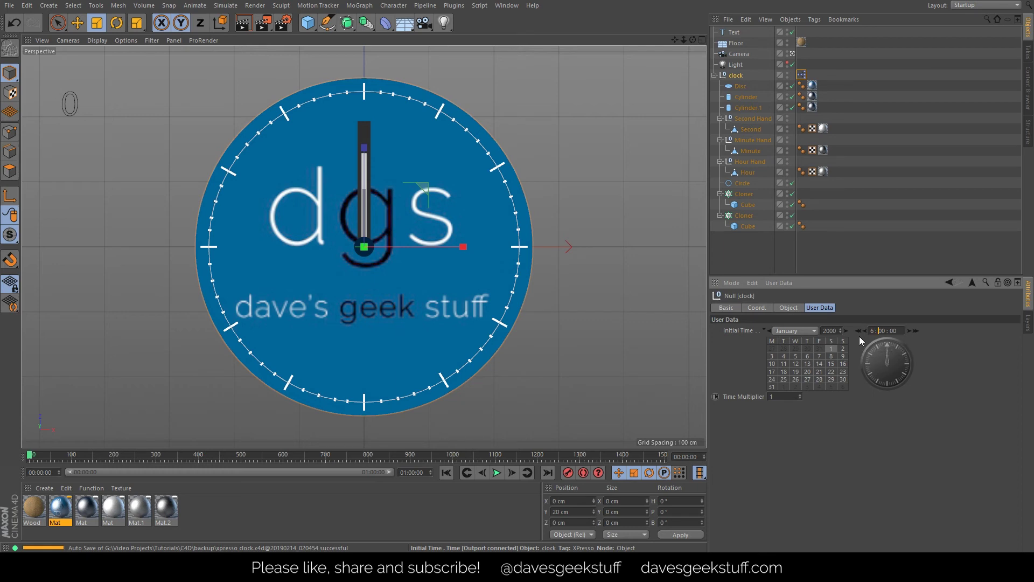
pyautogui.write('45')
pyautogui.write('5')
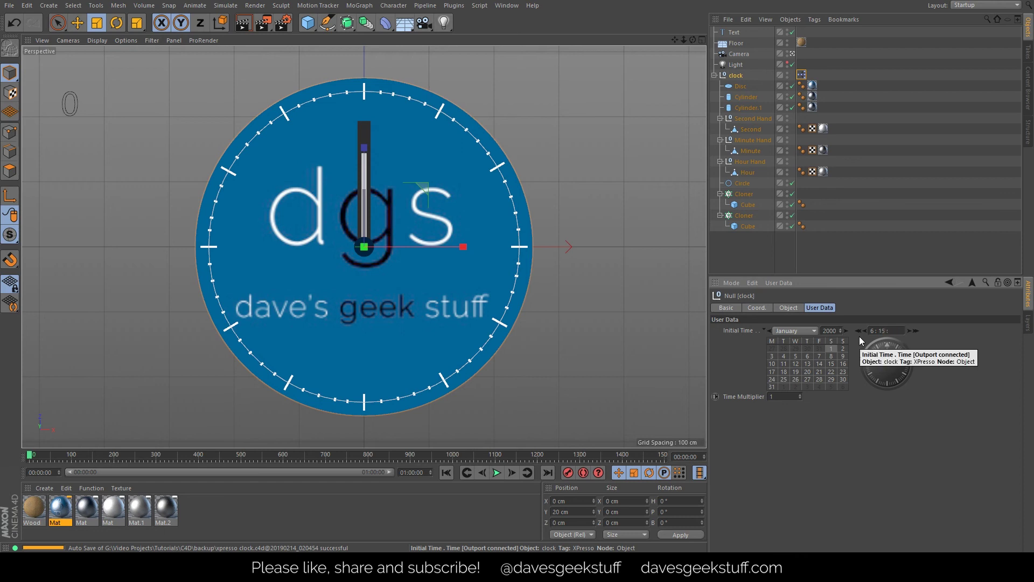
pyautogui.write('18')
pyautogui.press('Return')
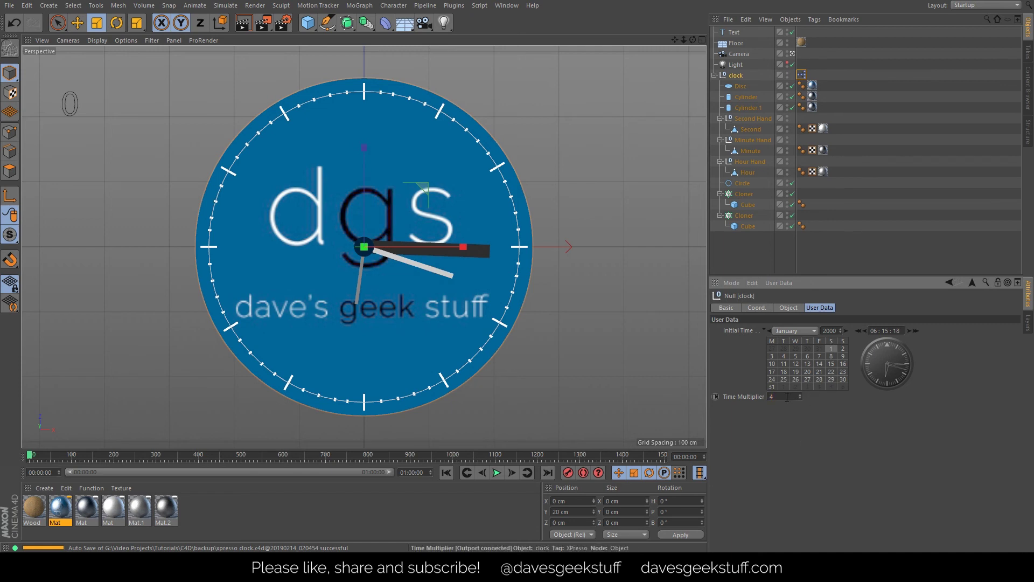
# Raise the Time Multiplier to 18 during animation playback and render the current view.
pyautogui.click(496, 473)
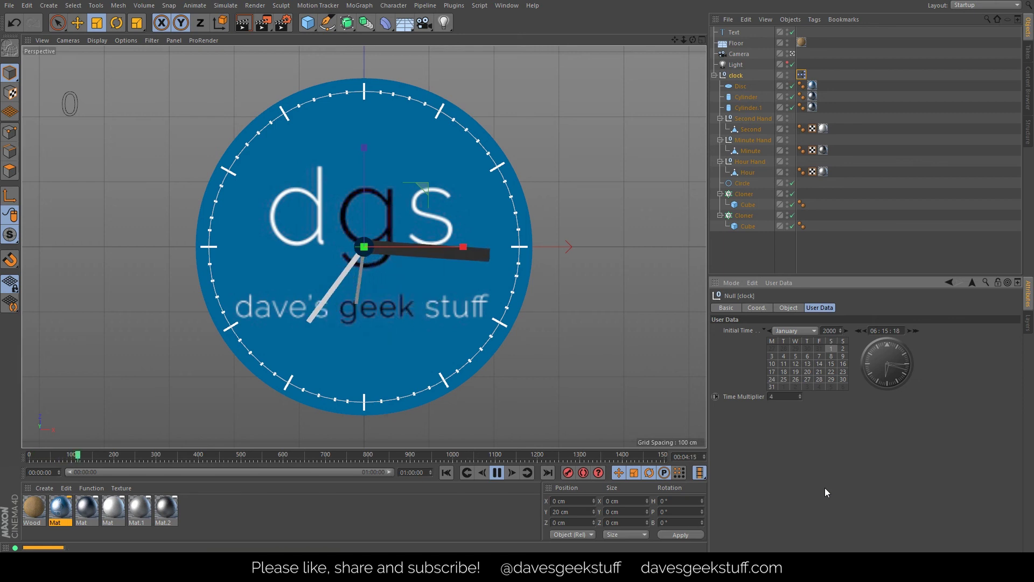
pyautogui.scroll(14, 784, 397)
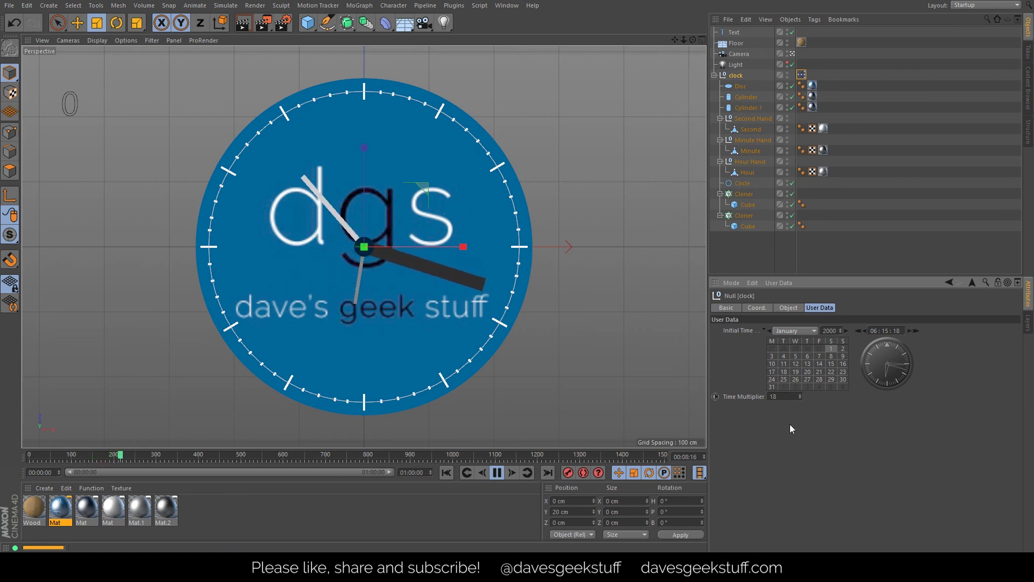
pyautogui.click(249, 25)
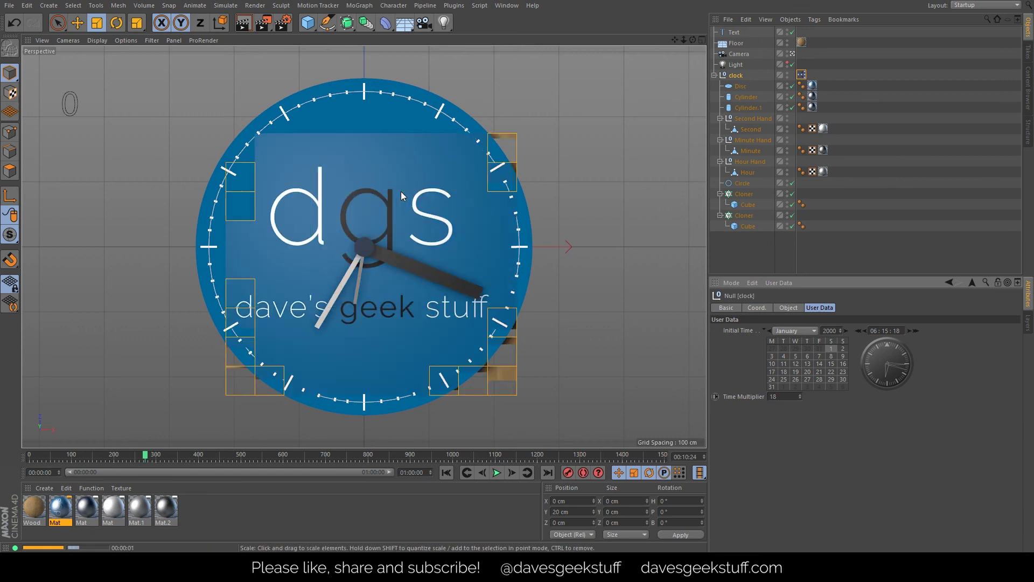